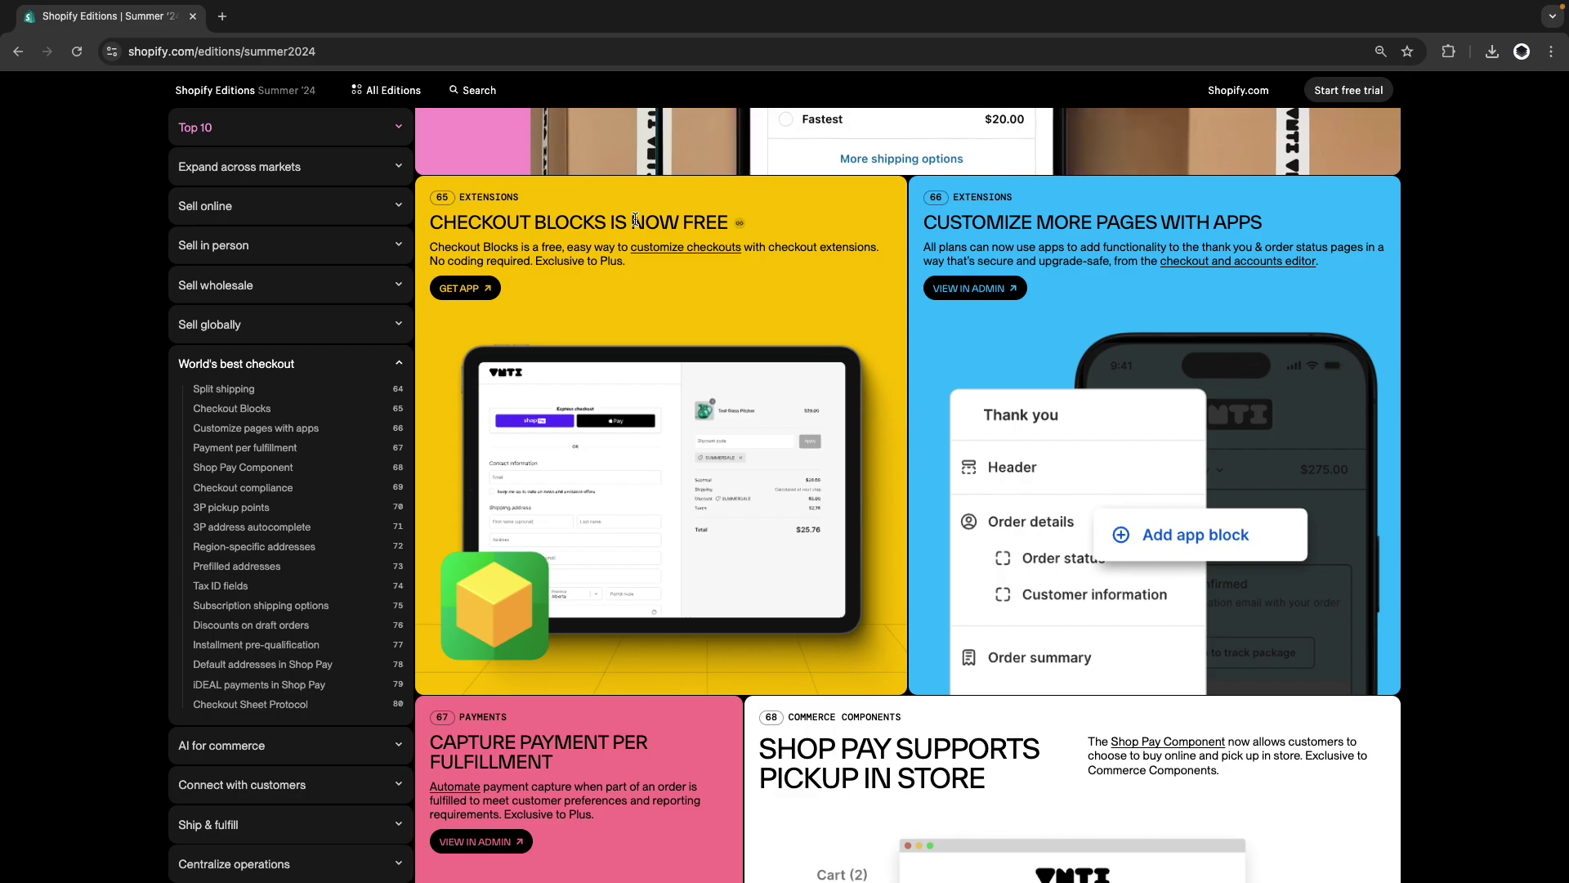
left_click_drag(632, 222, 679, 218)
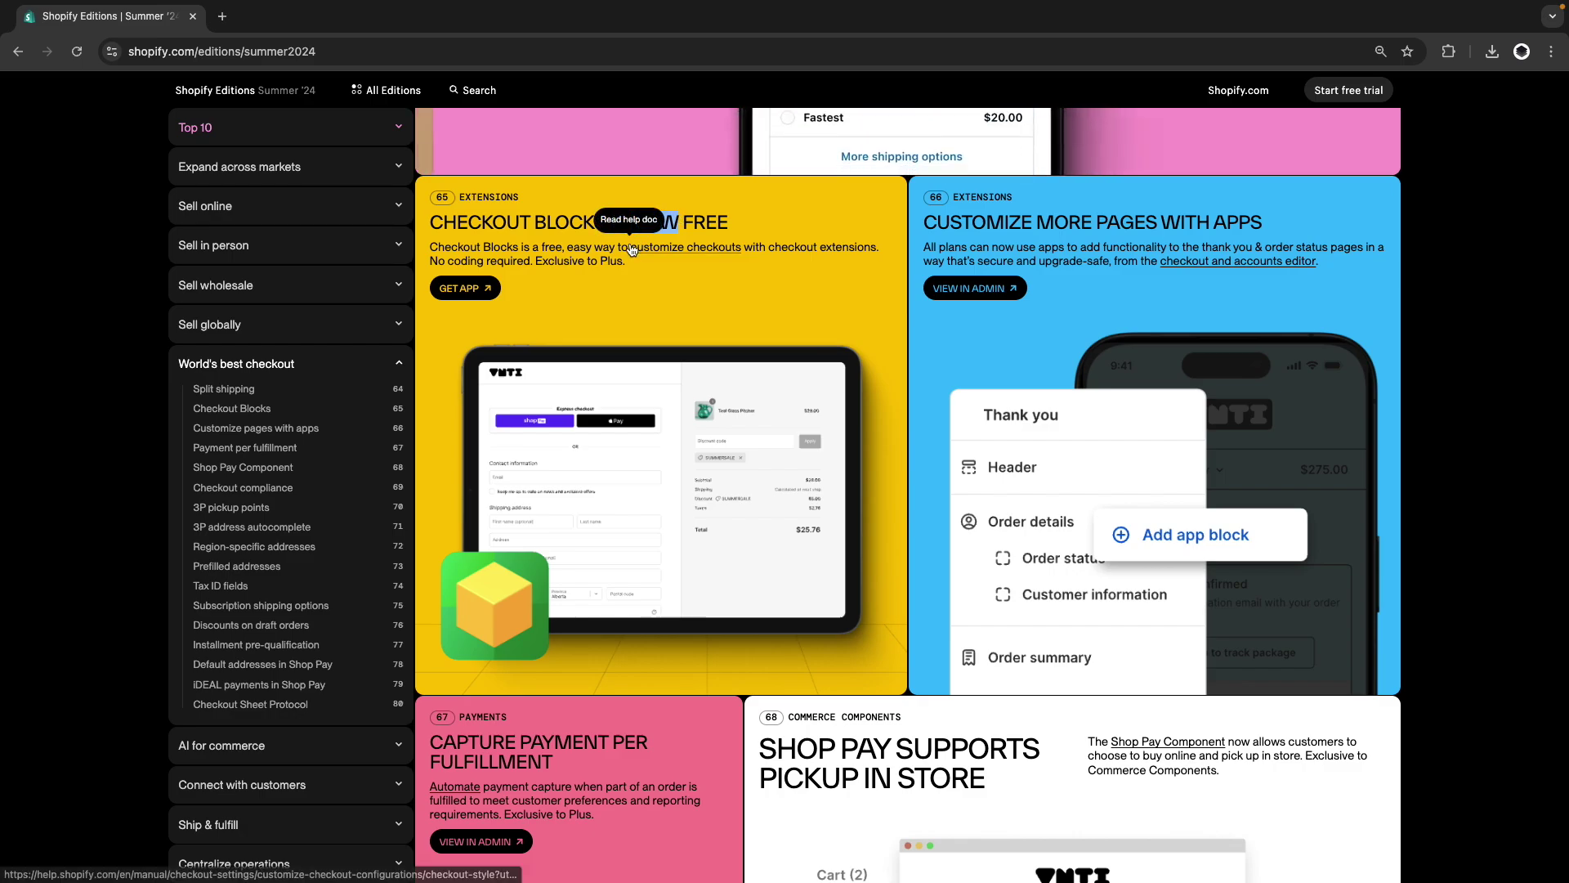
left_click_drag(742, 247, 626, 262)
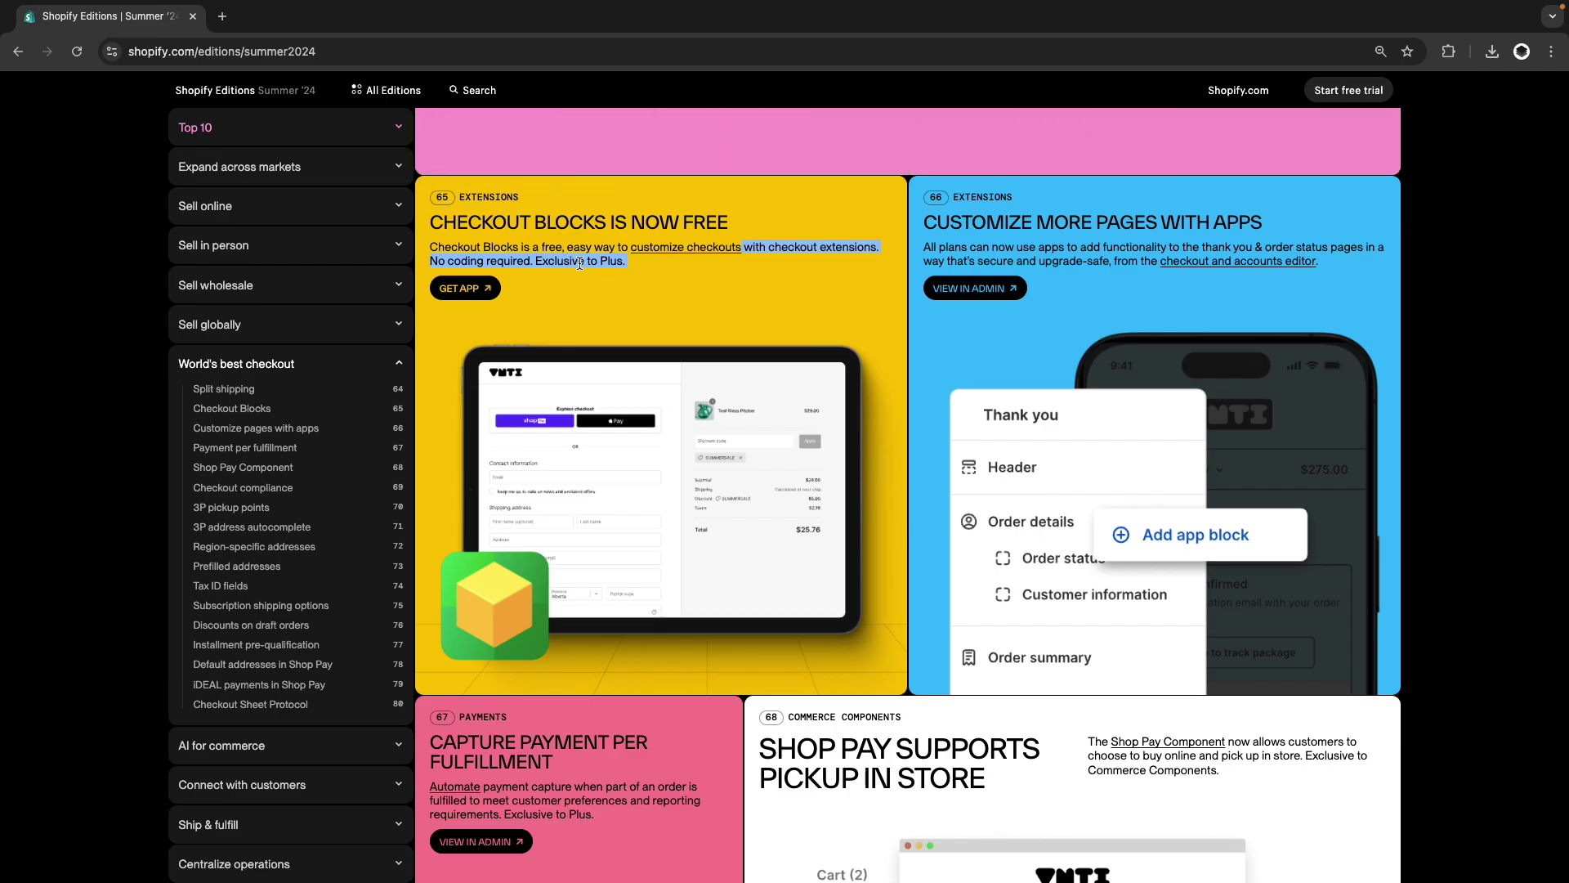
left_click(579, 263)
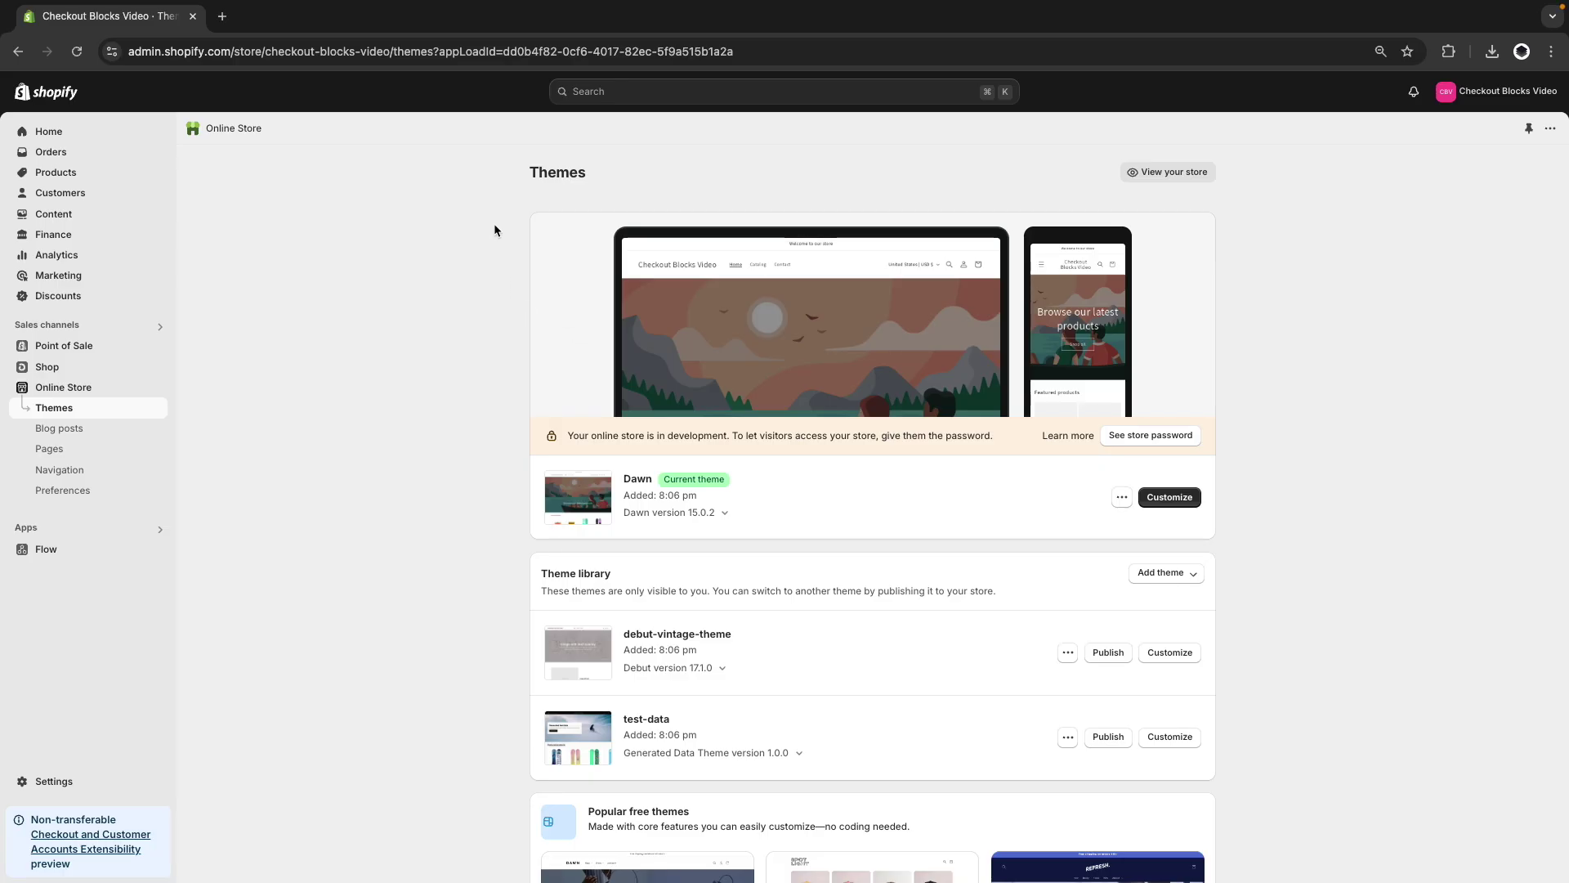
Search the Shopify App Store for "checkout blocks" from the store admin and open the Checkout Blocks app listing.
left_click(602, 95)
type("ch")
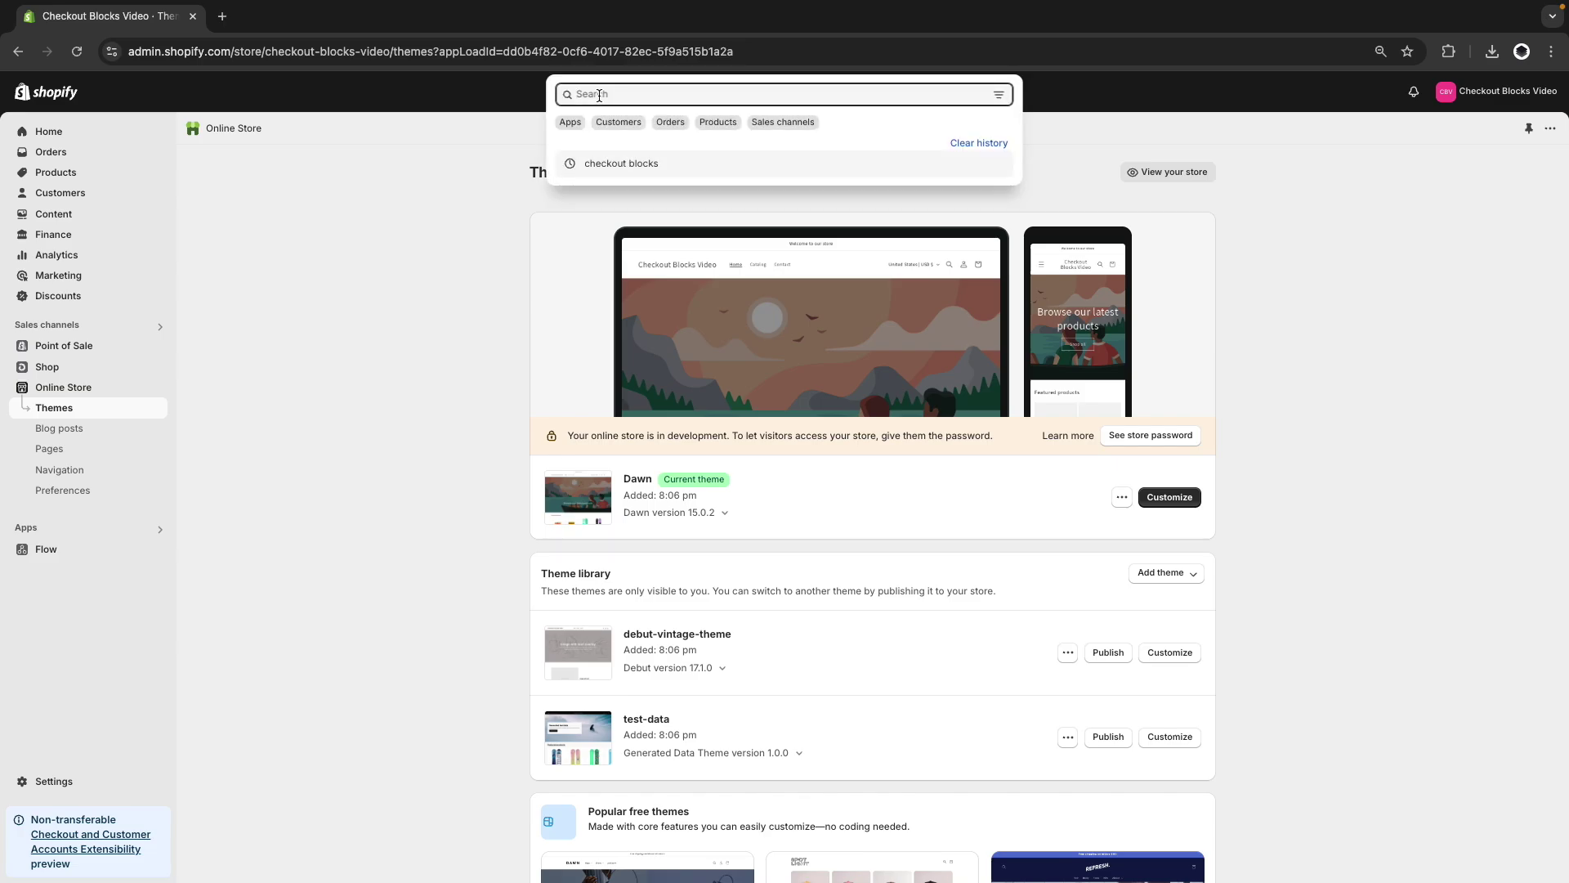
type("eckout b")
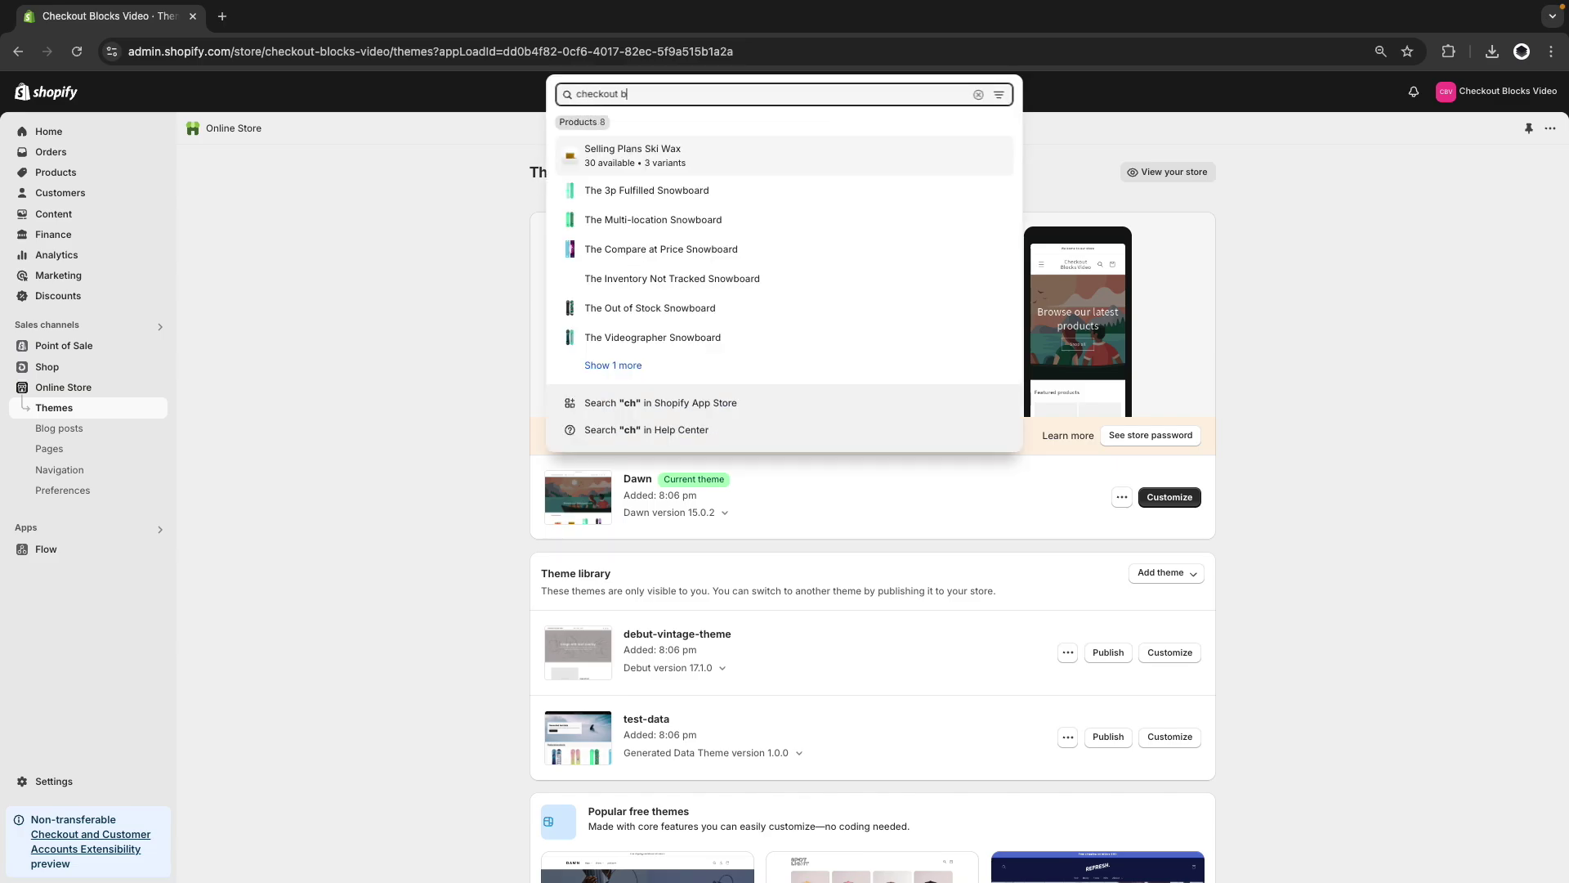
type("locks")
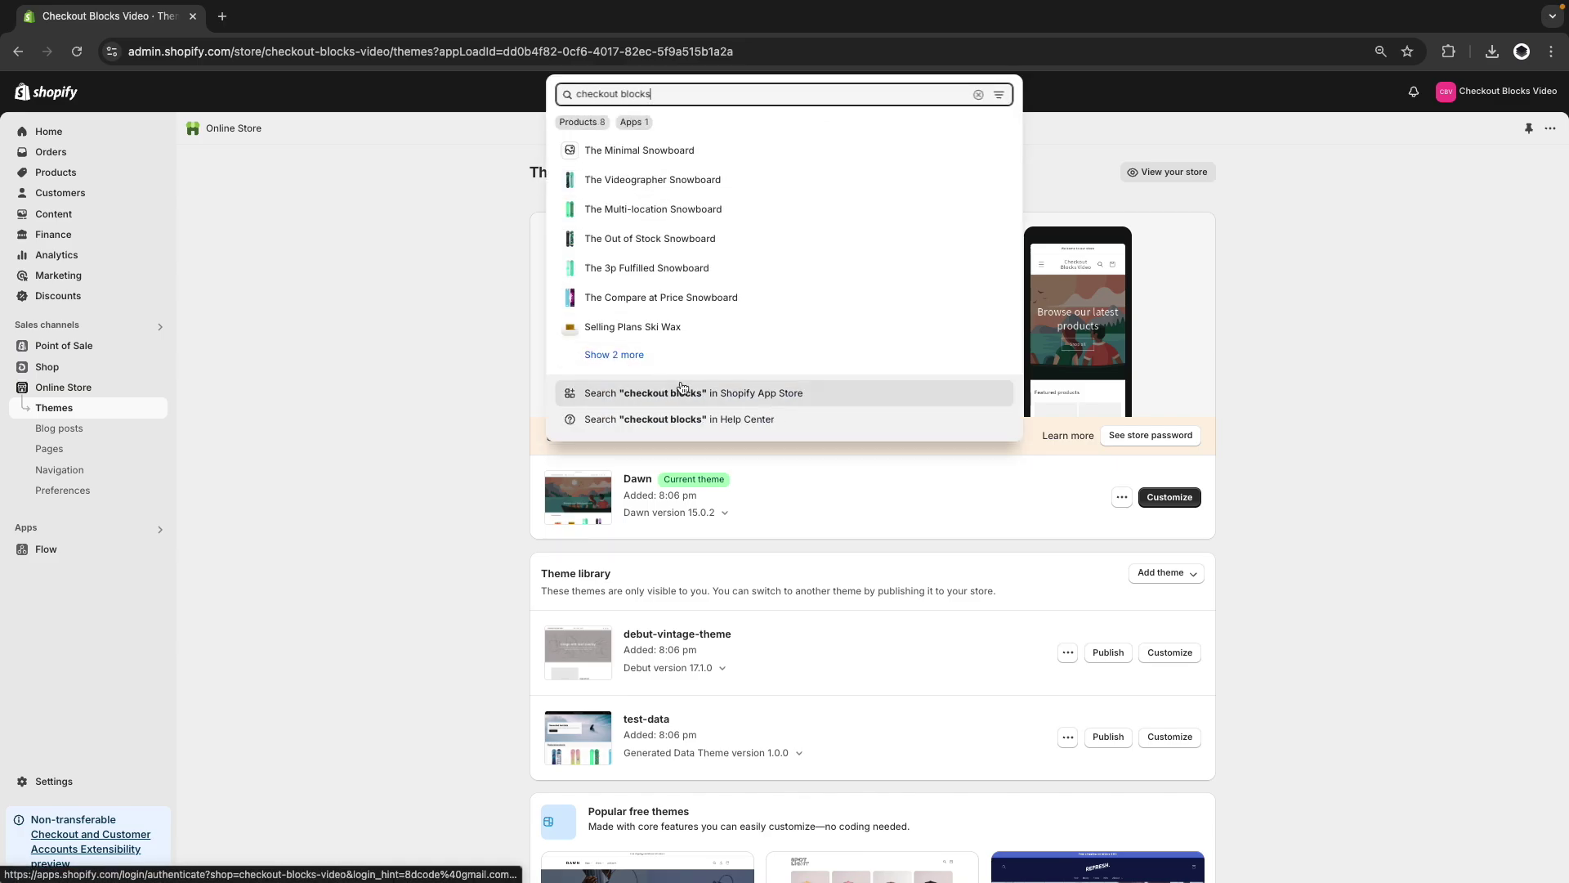
left_click(658, 397)
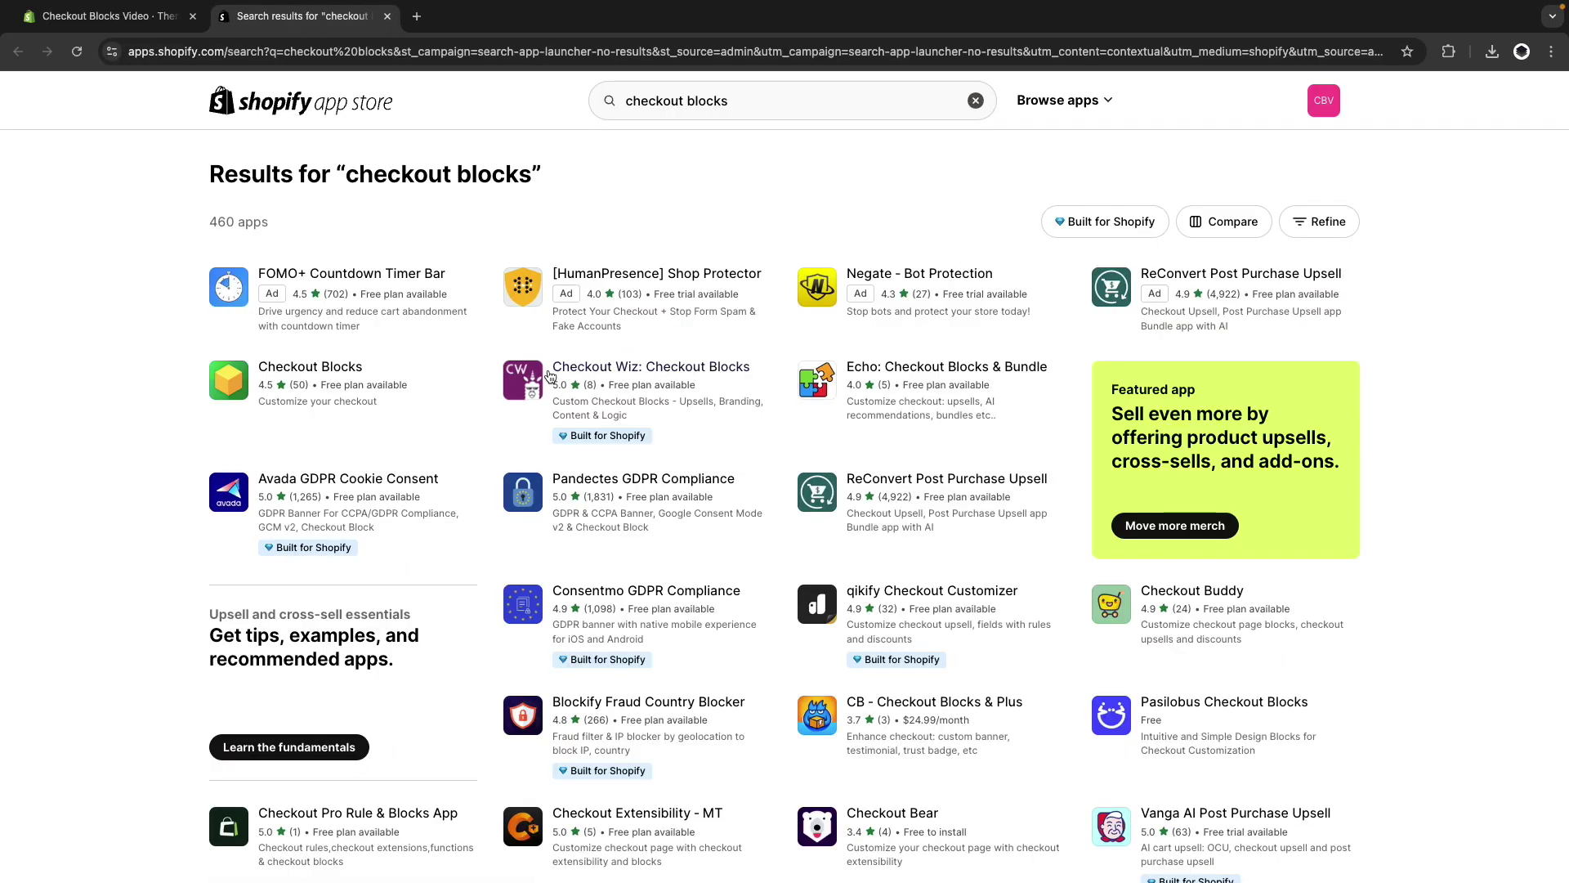
left_click(308, 395)
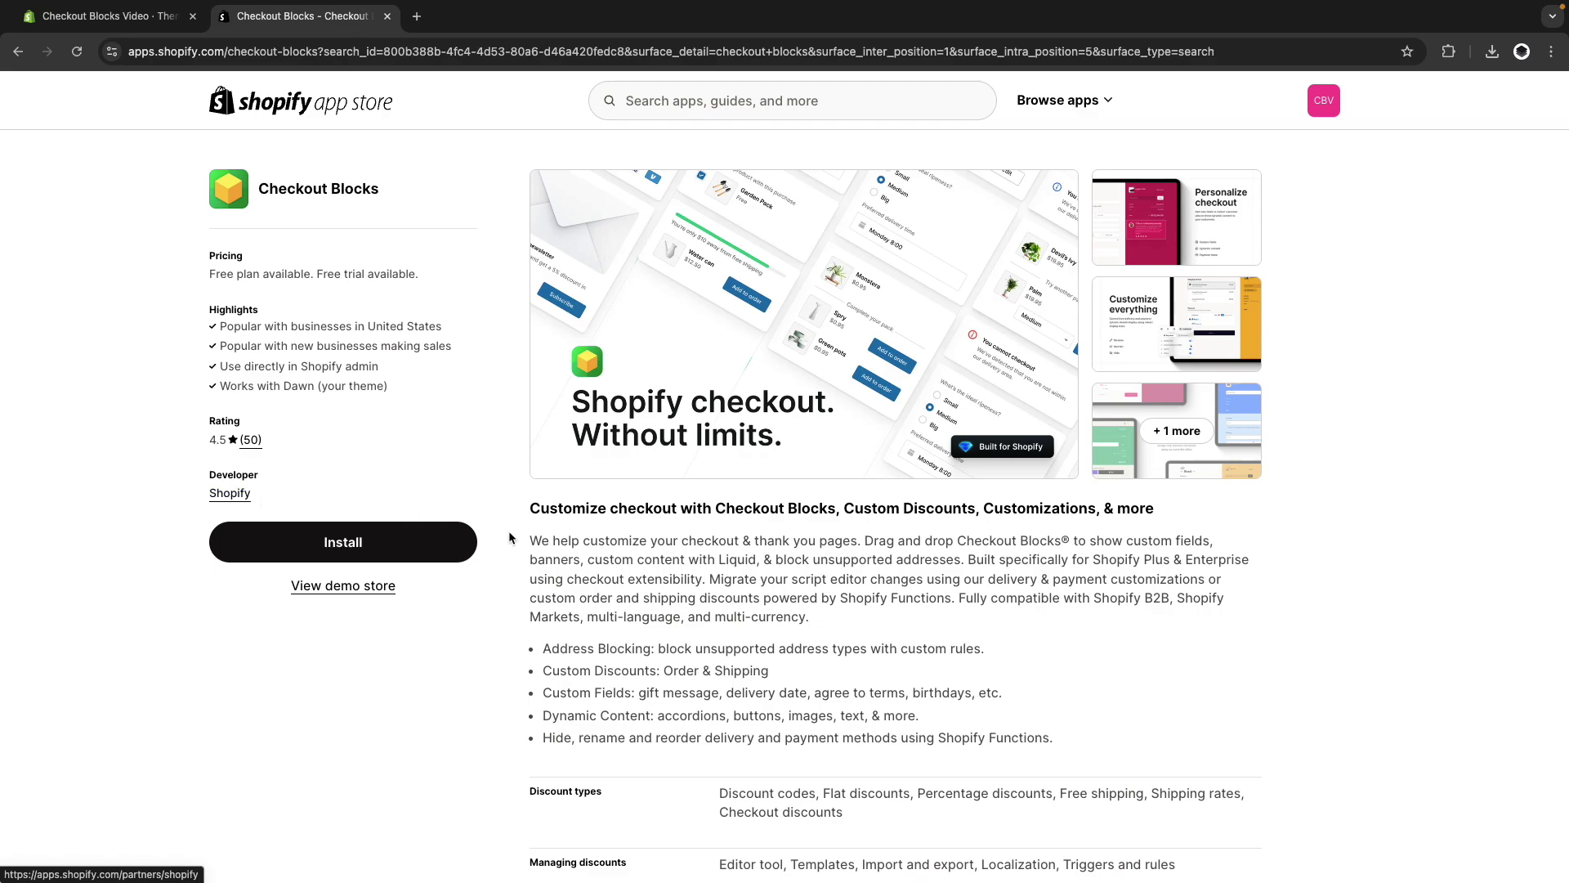
Review the Checkout Blocks listing down to its pricing plans, install the app on the store and skip its onboarding.
scroll(600, 556, "down", 1)
scroll(601, 556, "down", 6)
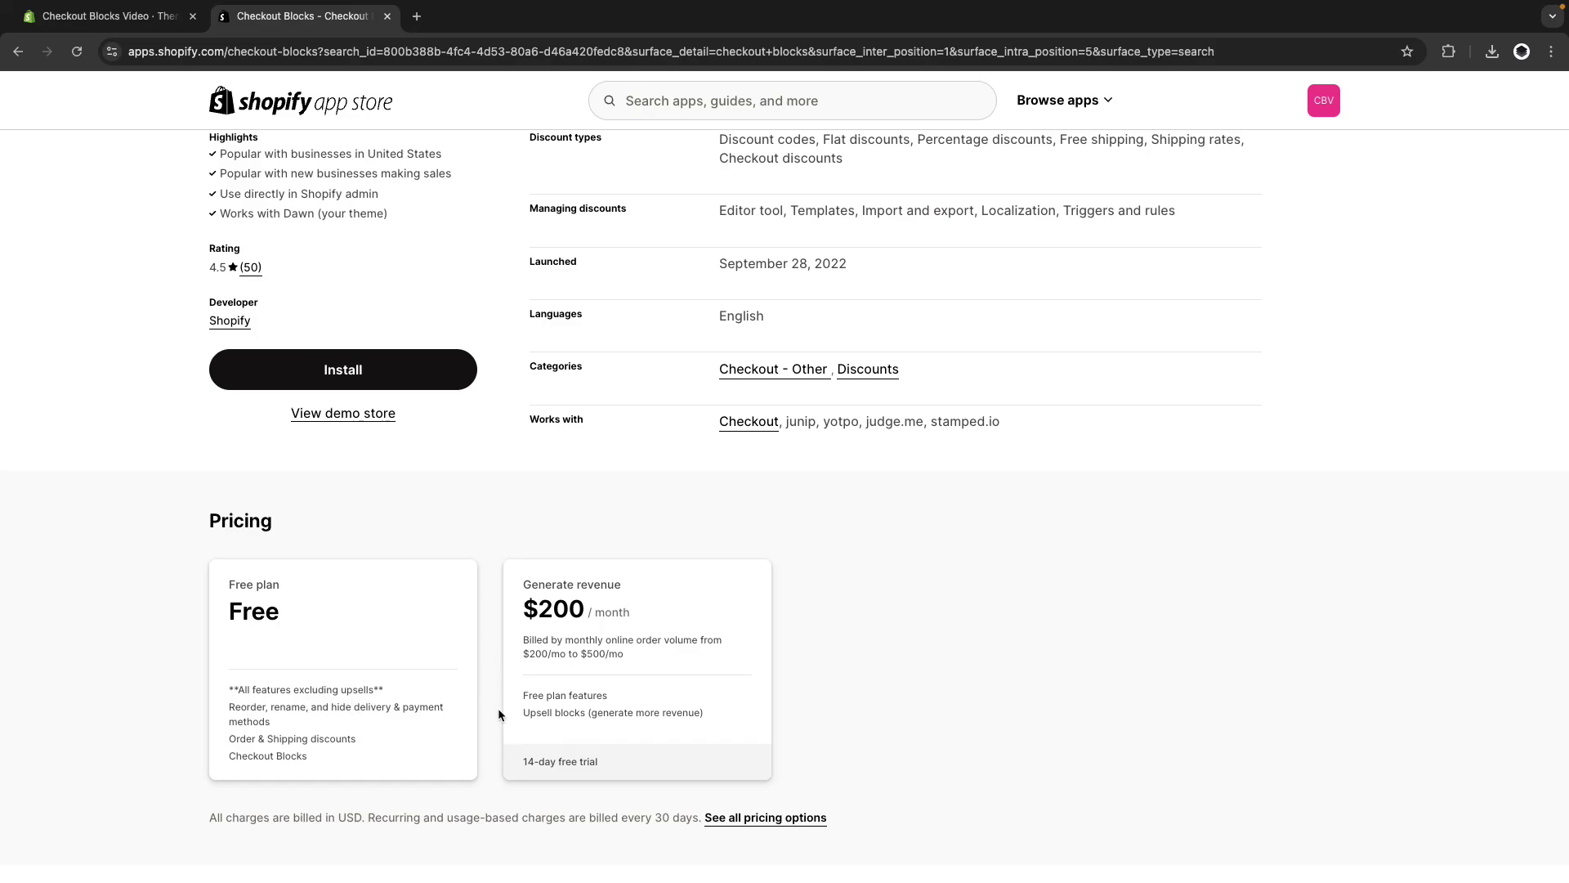
scroll(418, 684, "up", 3)
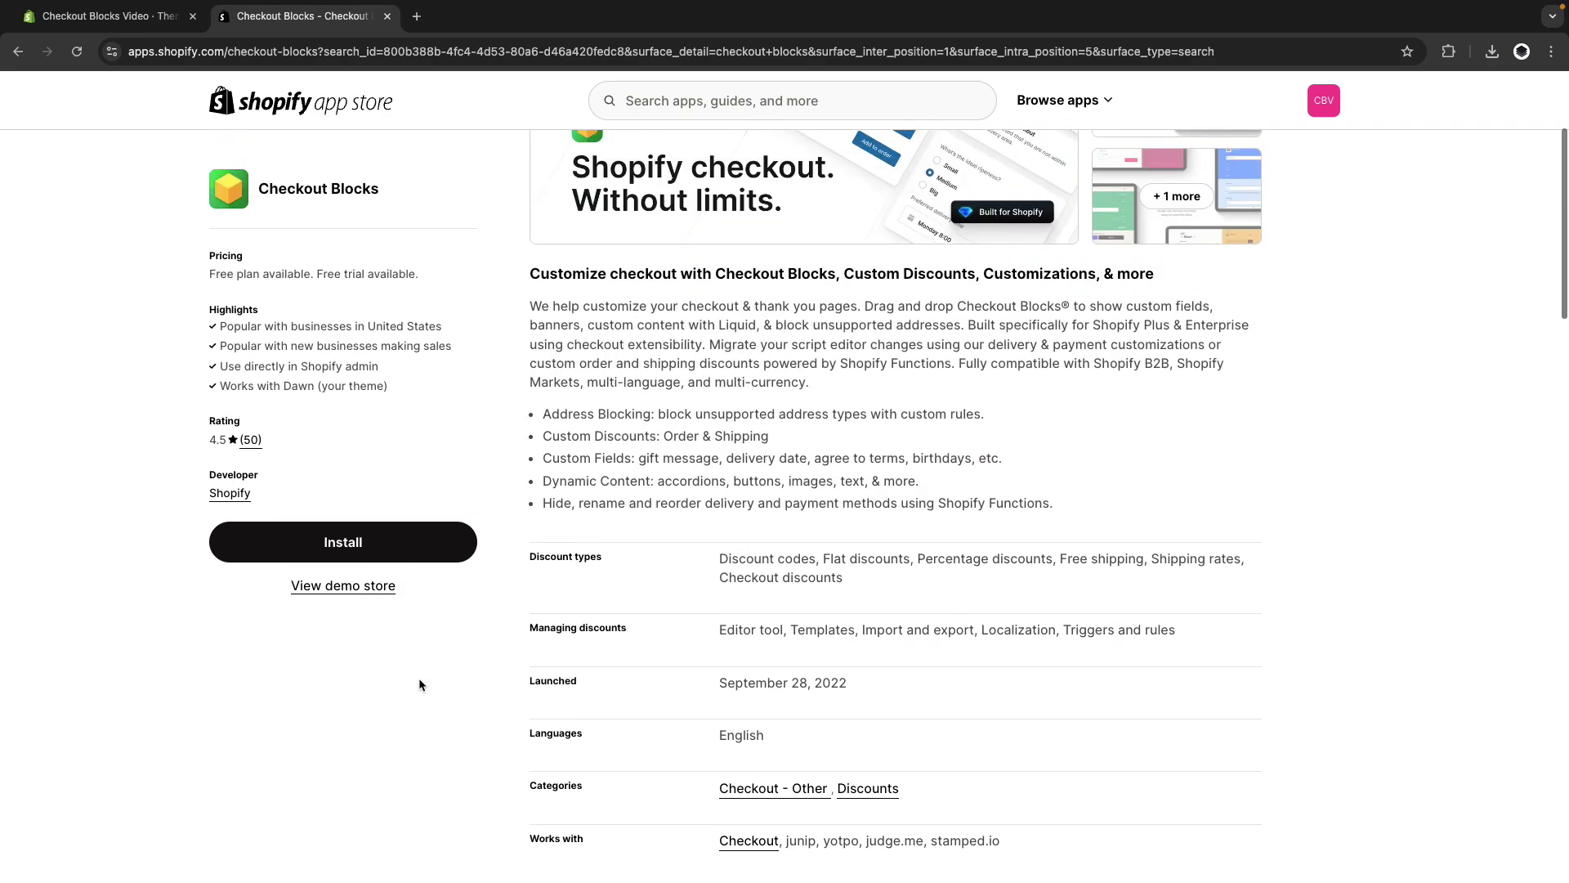
left_click(368, 543)
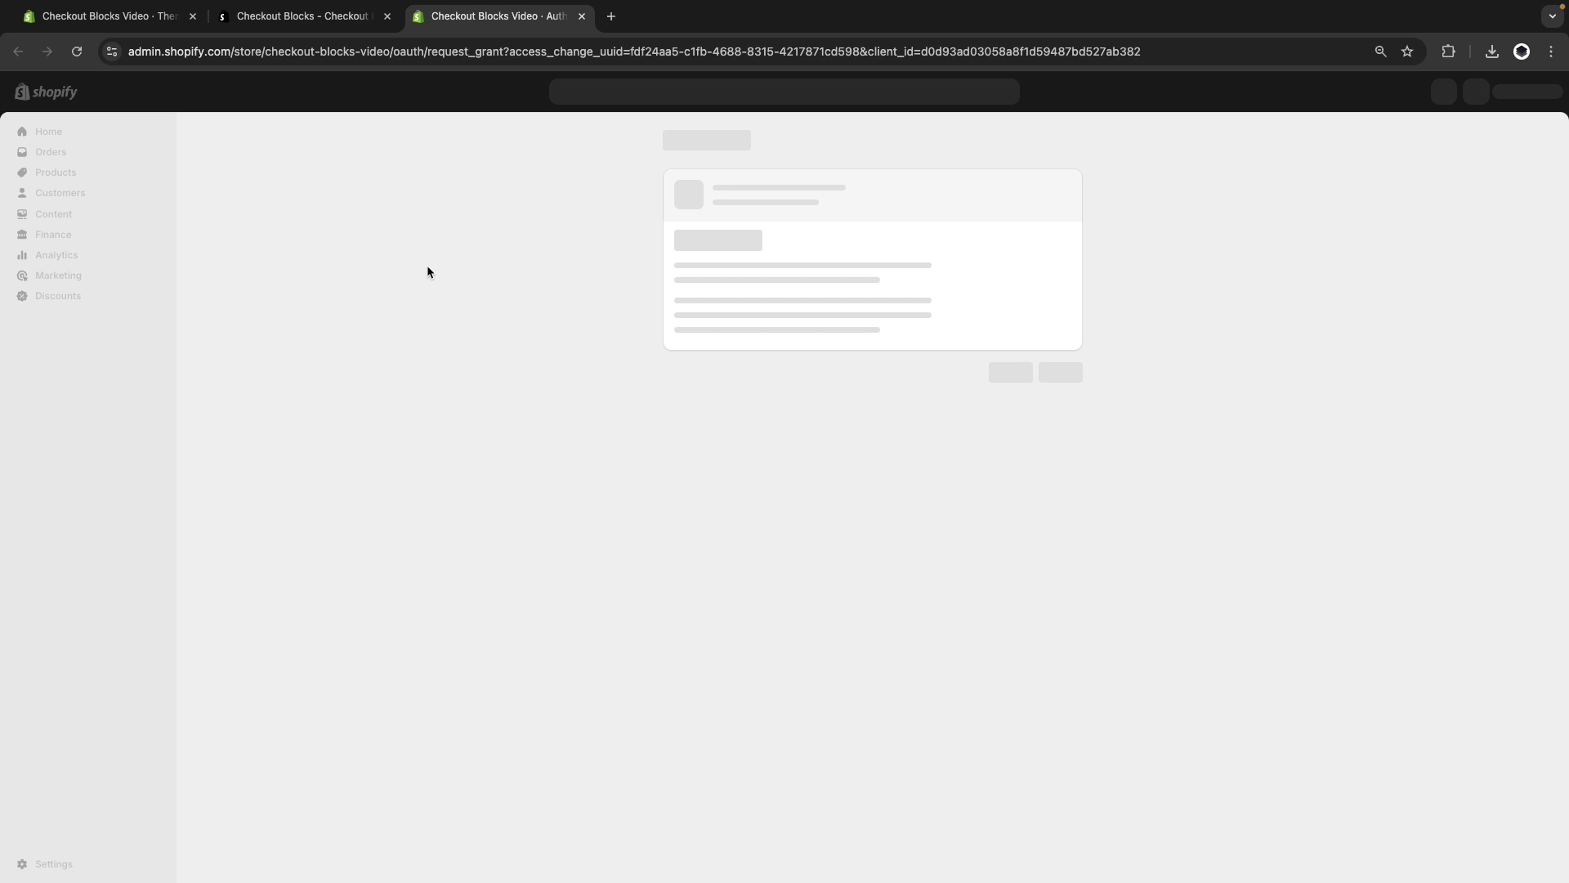
left_click(1062, 431)
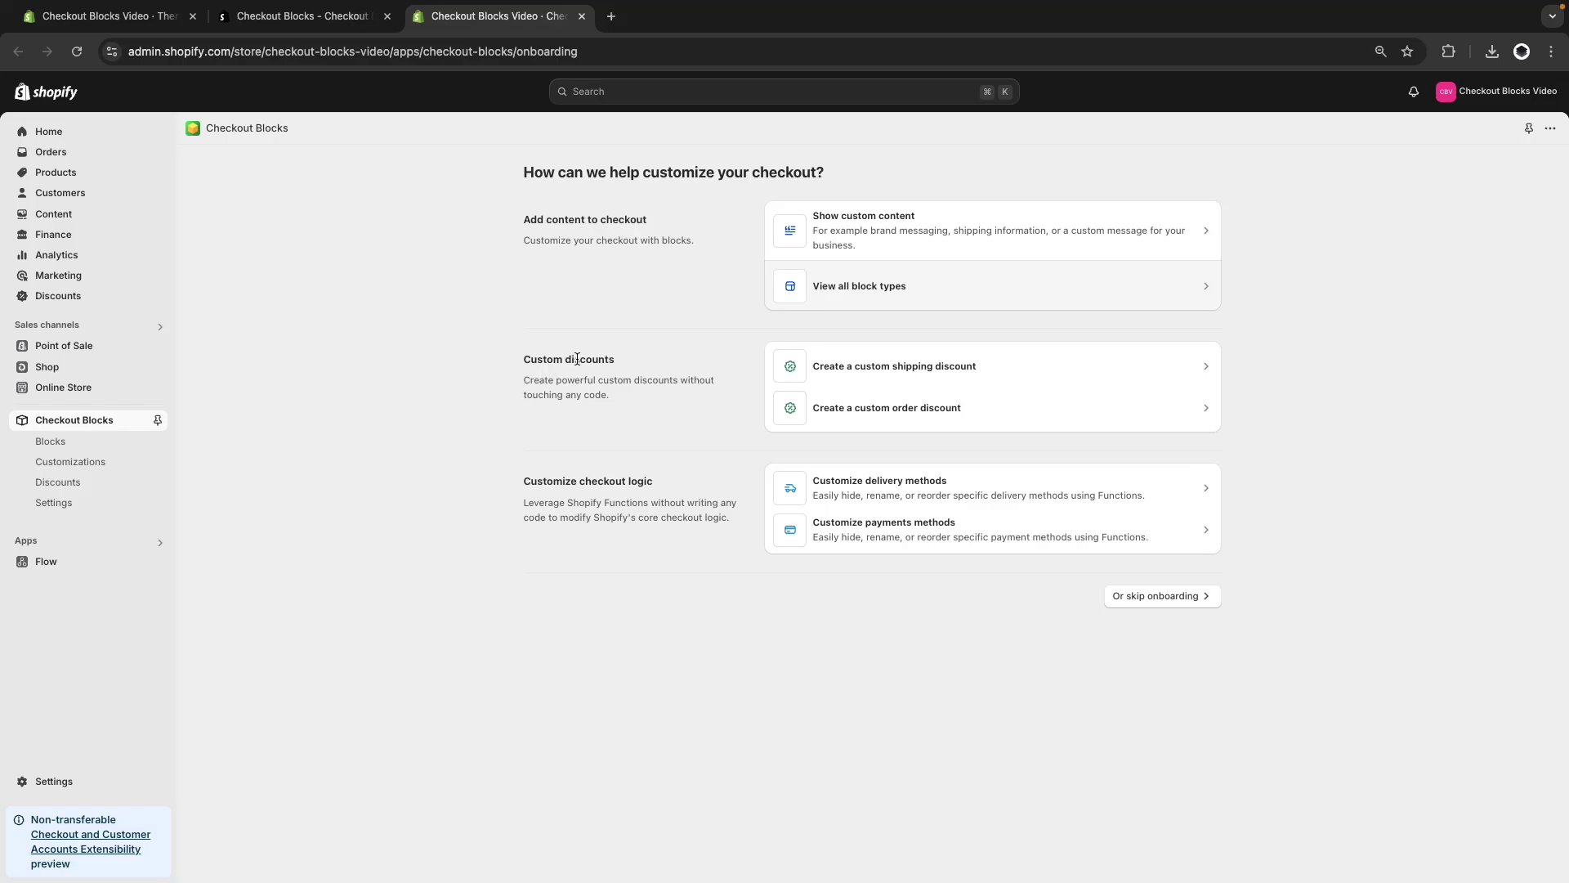
left_click(1131, 602)
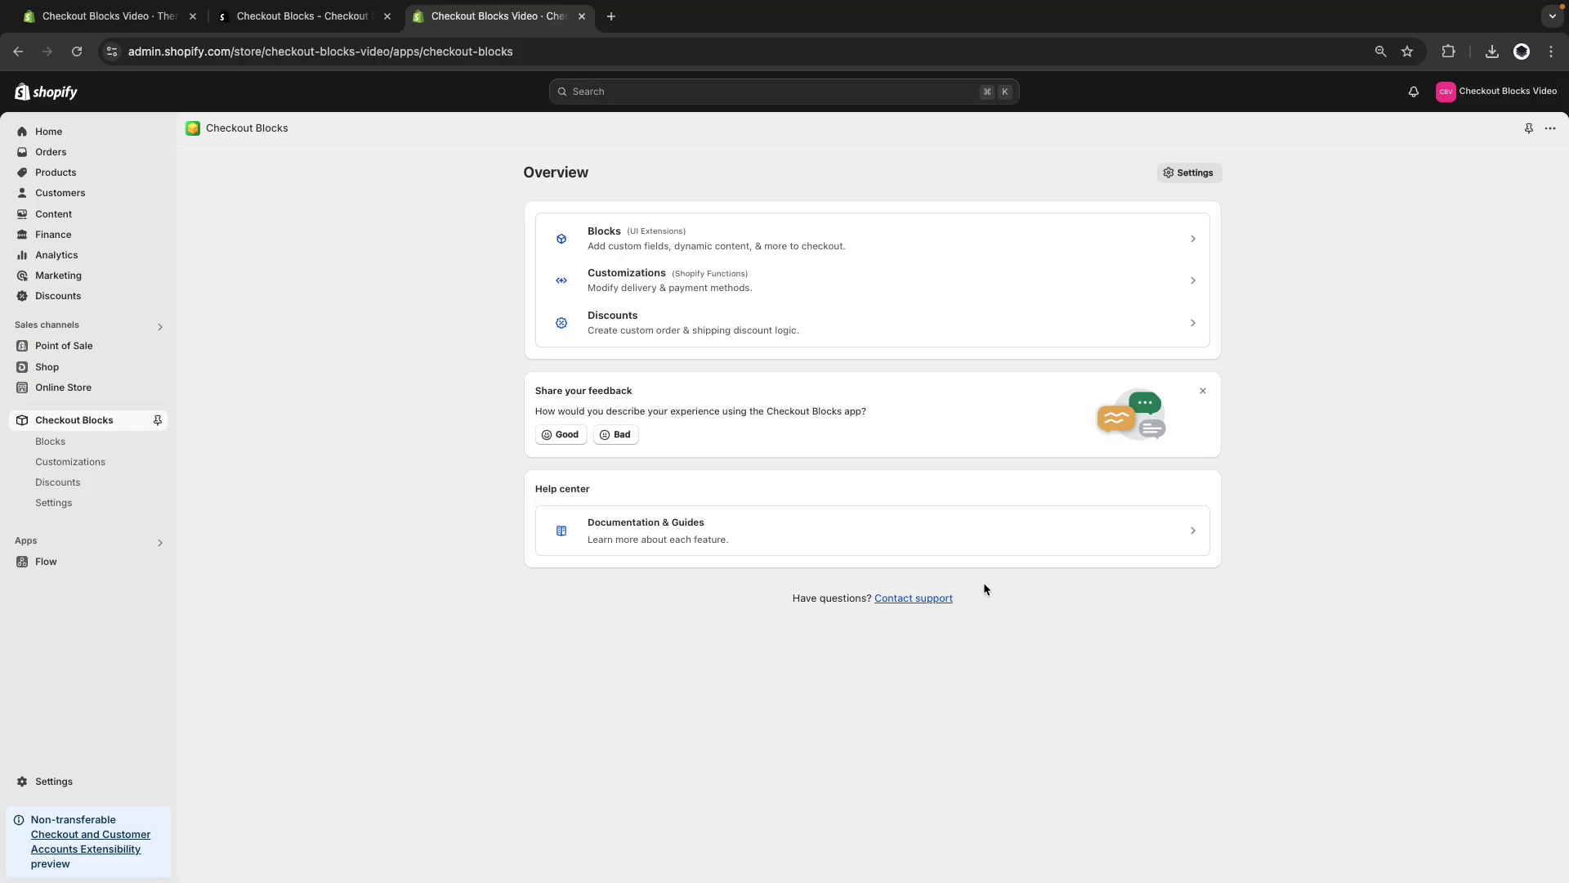
Create a new block of type Static content and continue to the checkout editor to add it.
left_click(780, 242)
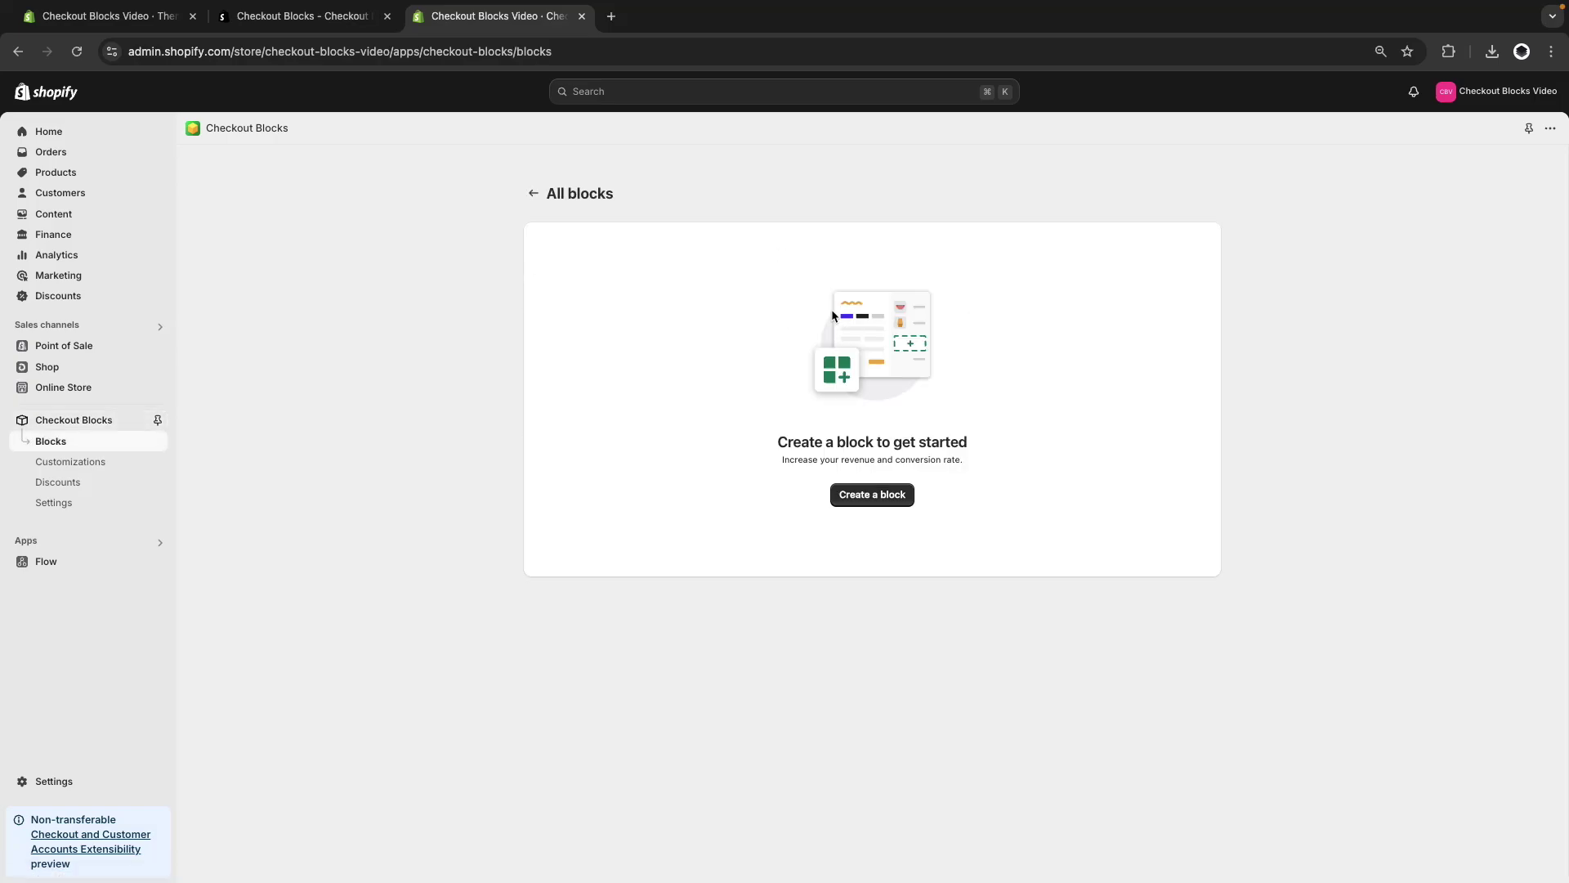
left_click(868, 495)
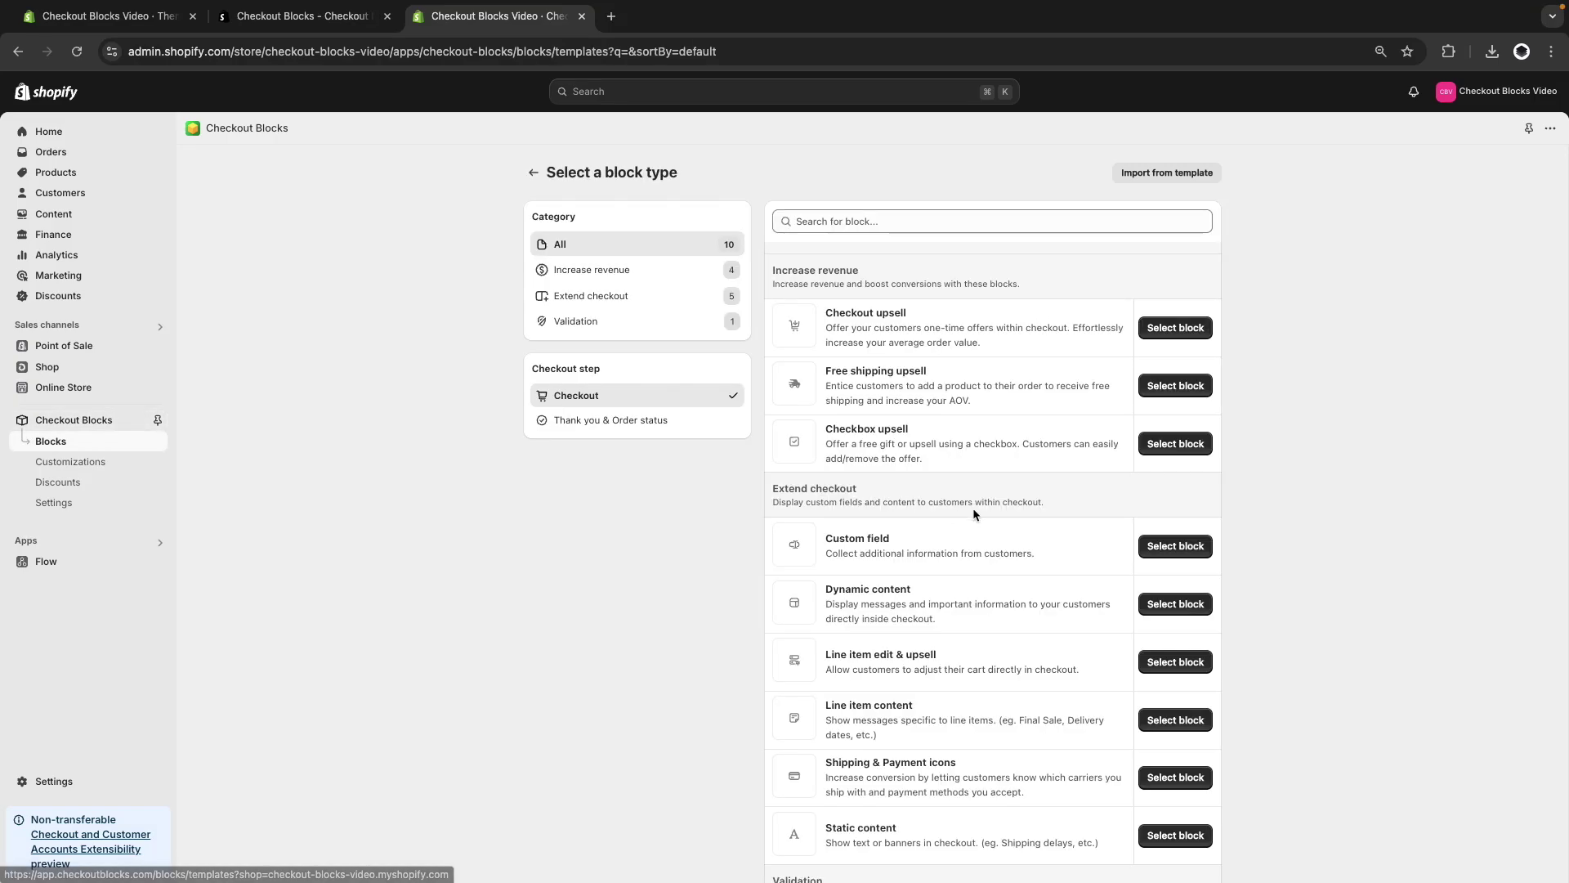
scroll(973, 508, "down", 2)
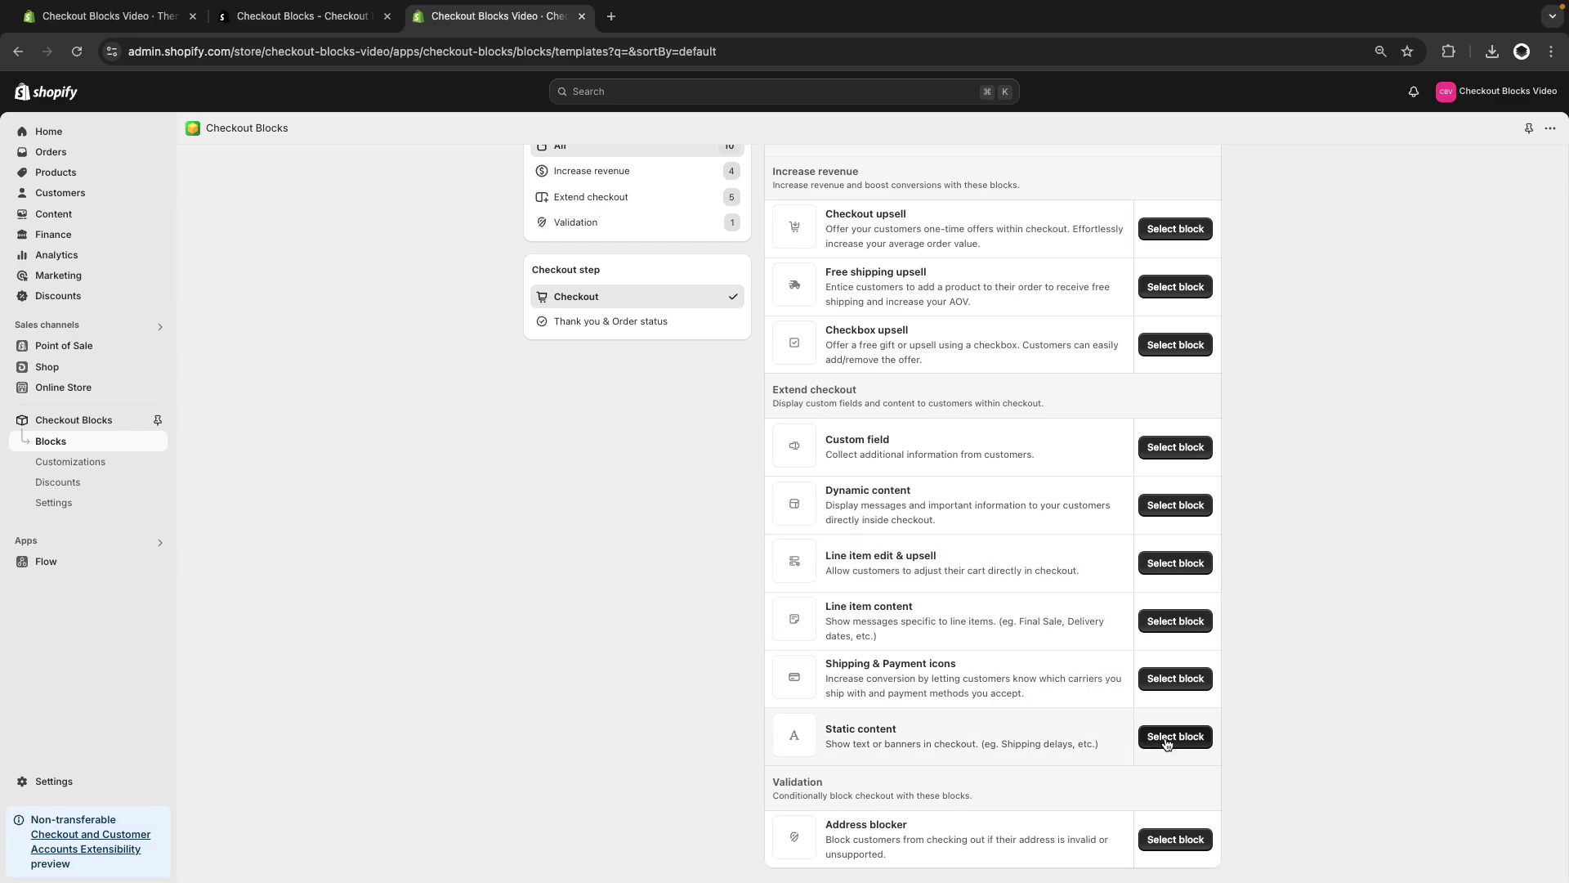
left_click(1166, 740)
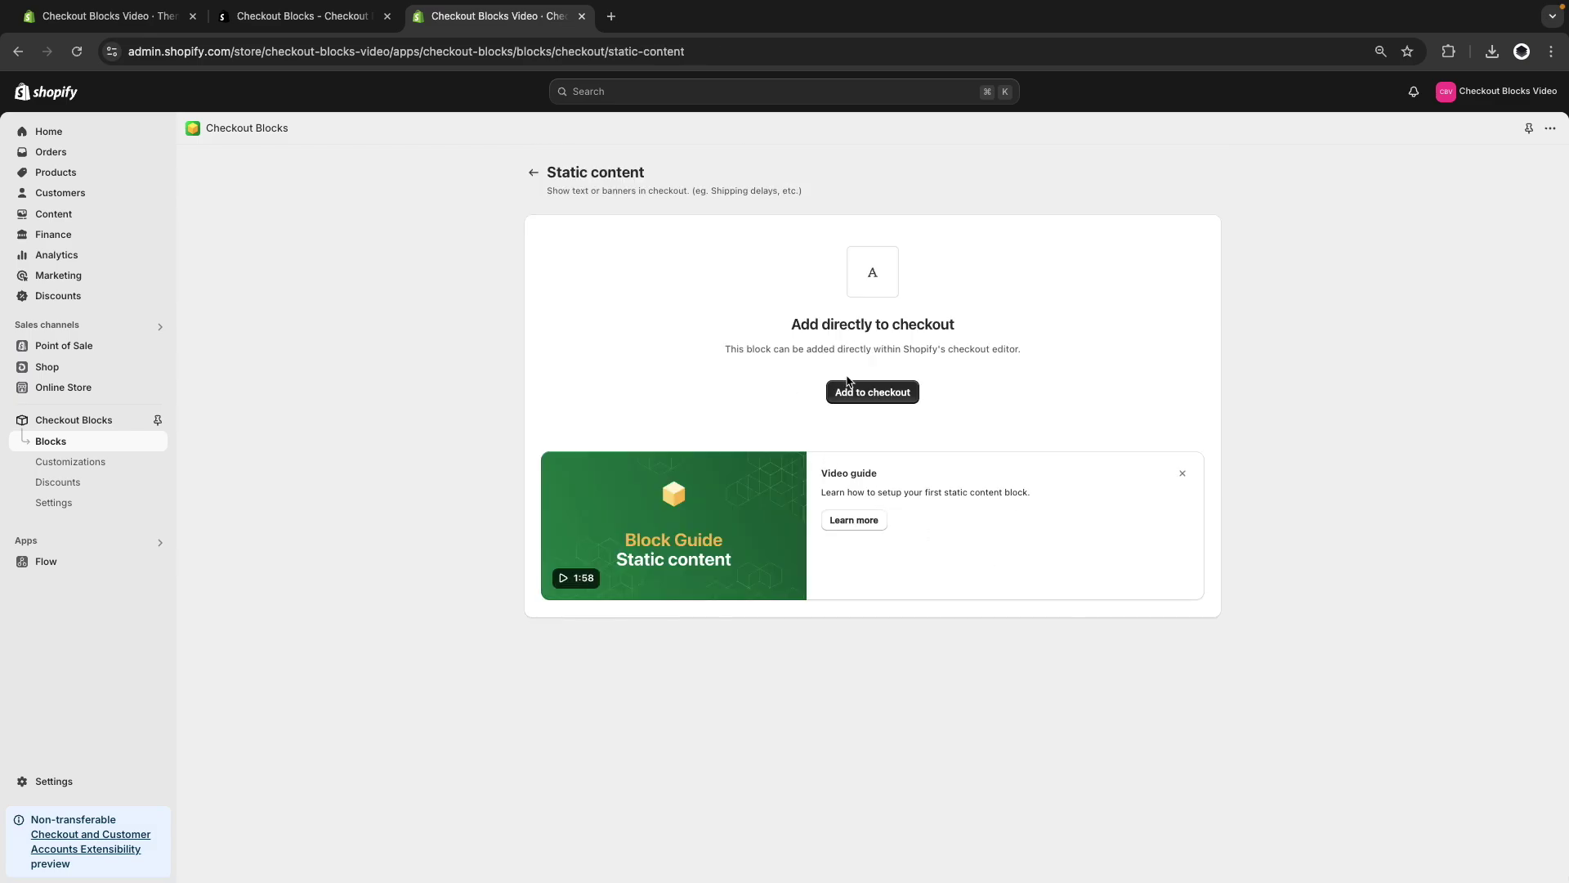
left_click(854, 386)
left_click(866, 535)
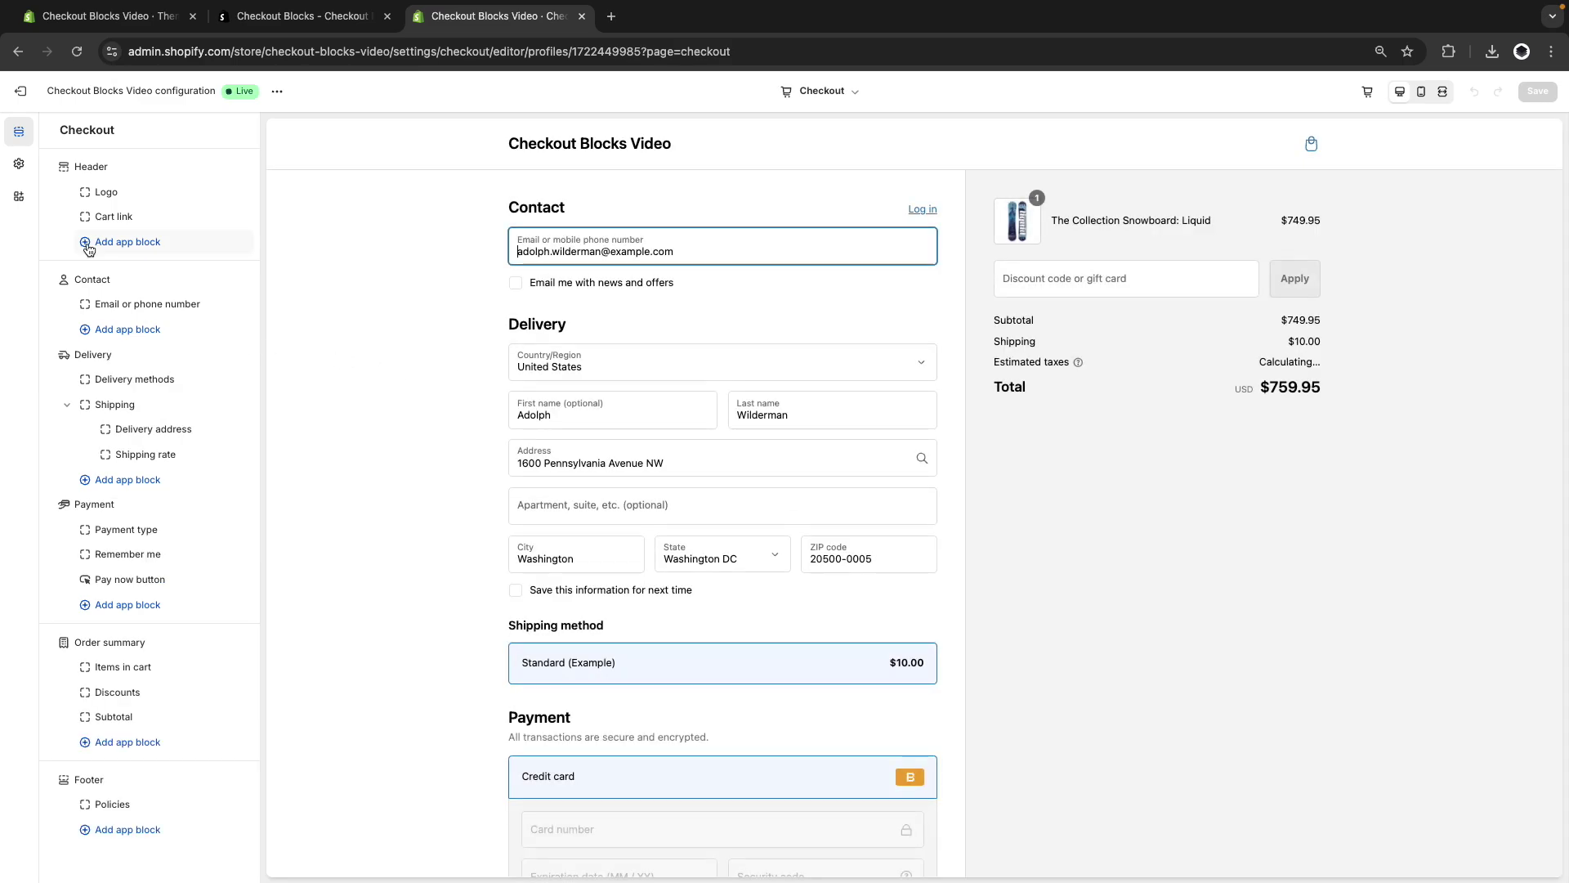
Add the Checkout Blocks Static content block above the email field in the checkout's Contact section.
left_click(19, 198)
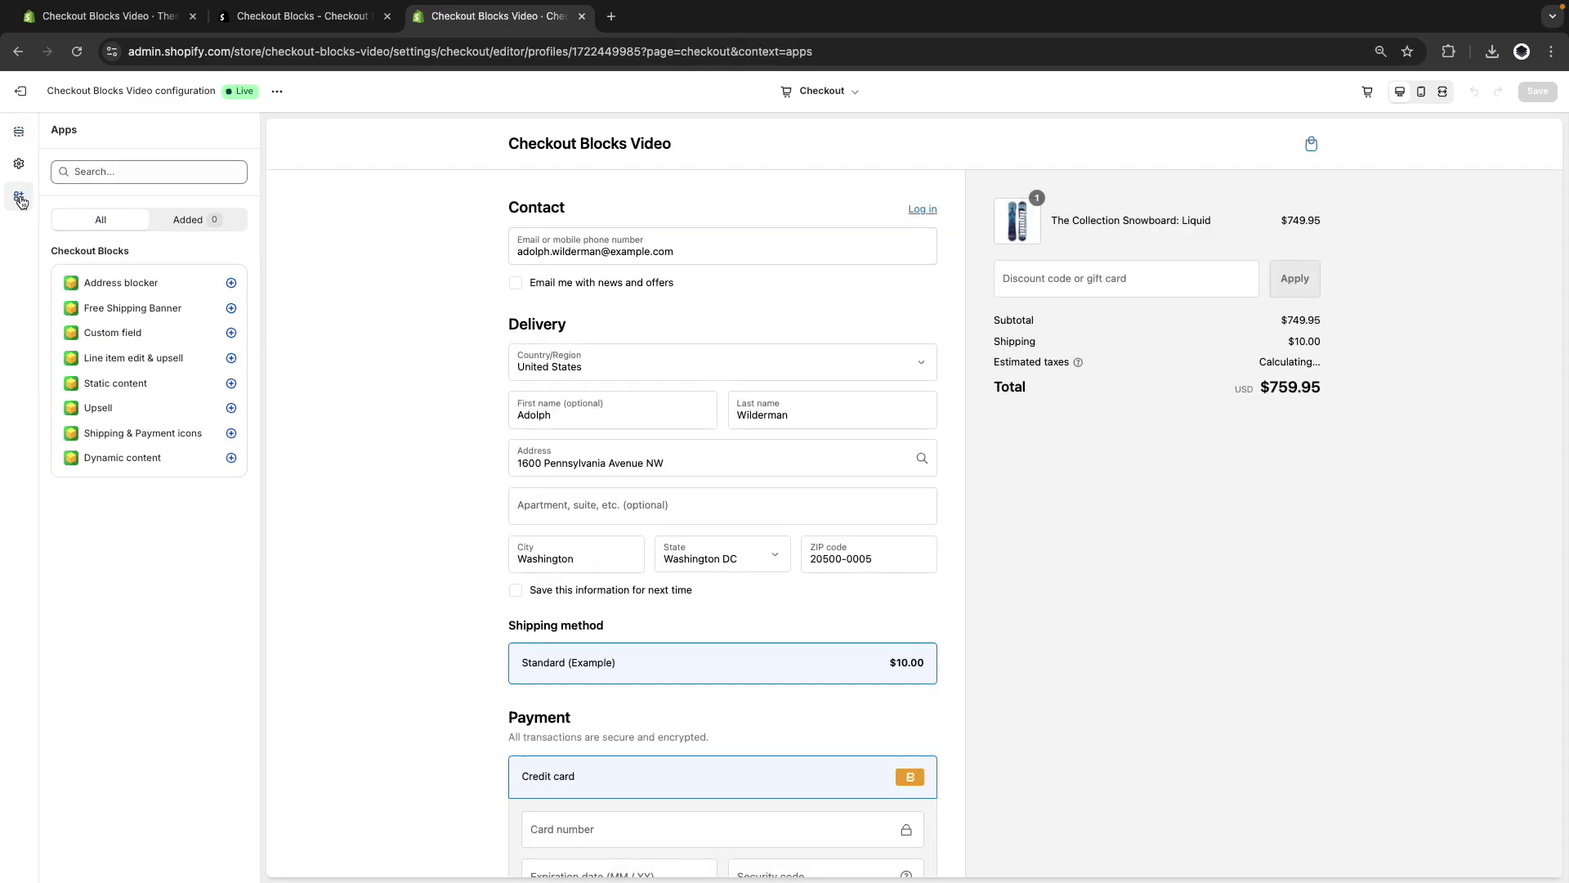
left_click(231, 383)
left_click(274, 416)
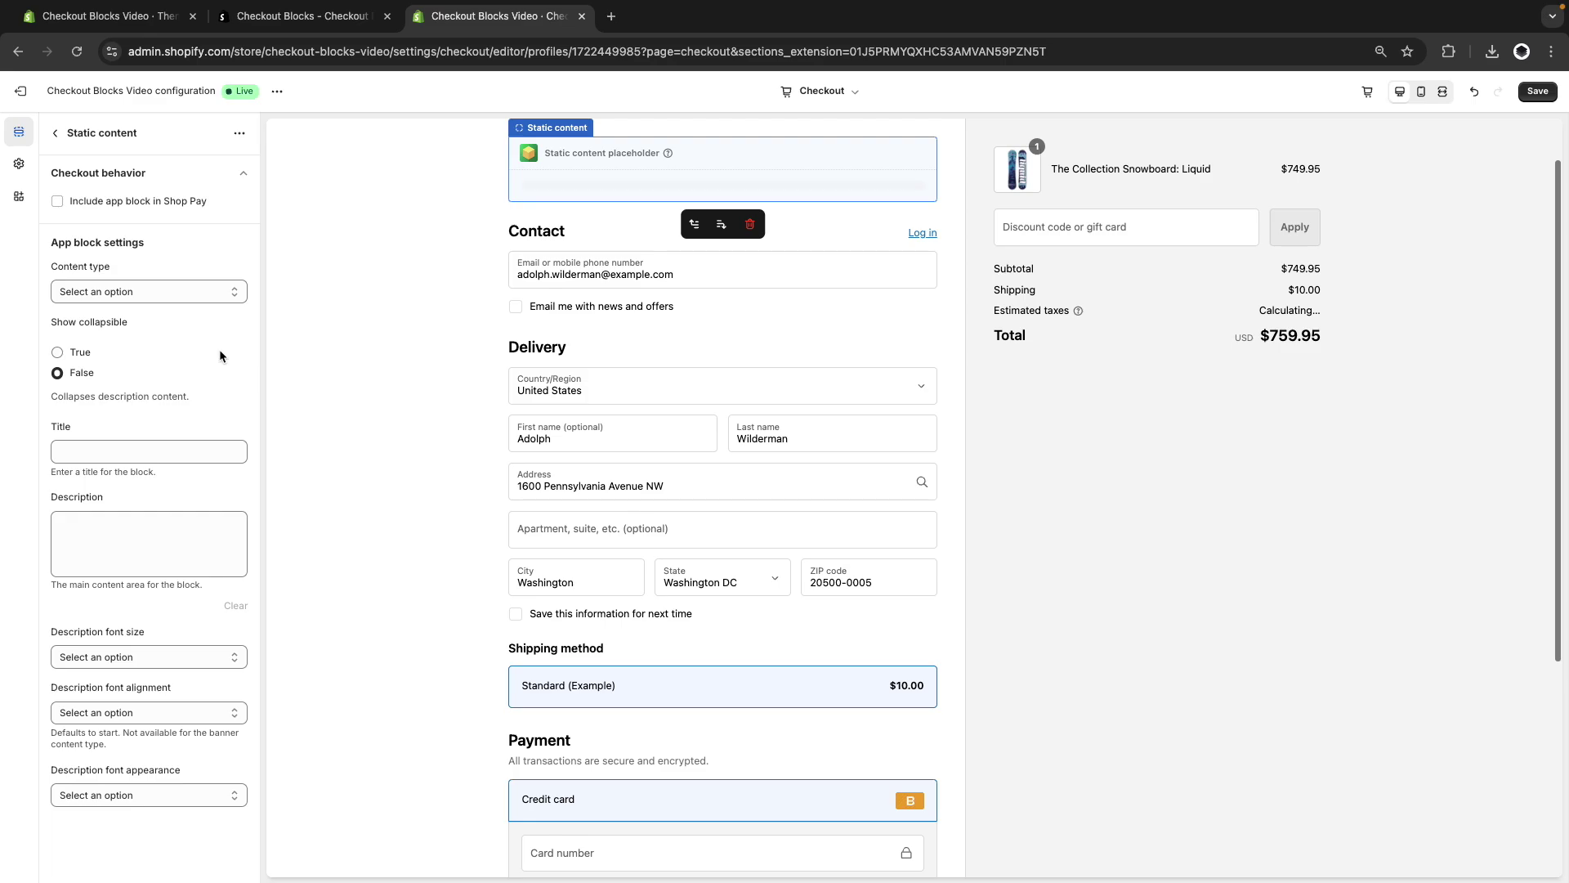
Set the Static content block's content type to info banner and its title to "Banner title".
left_click(105, 292)
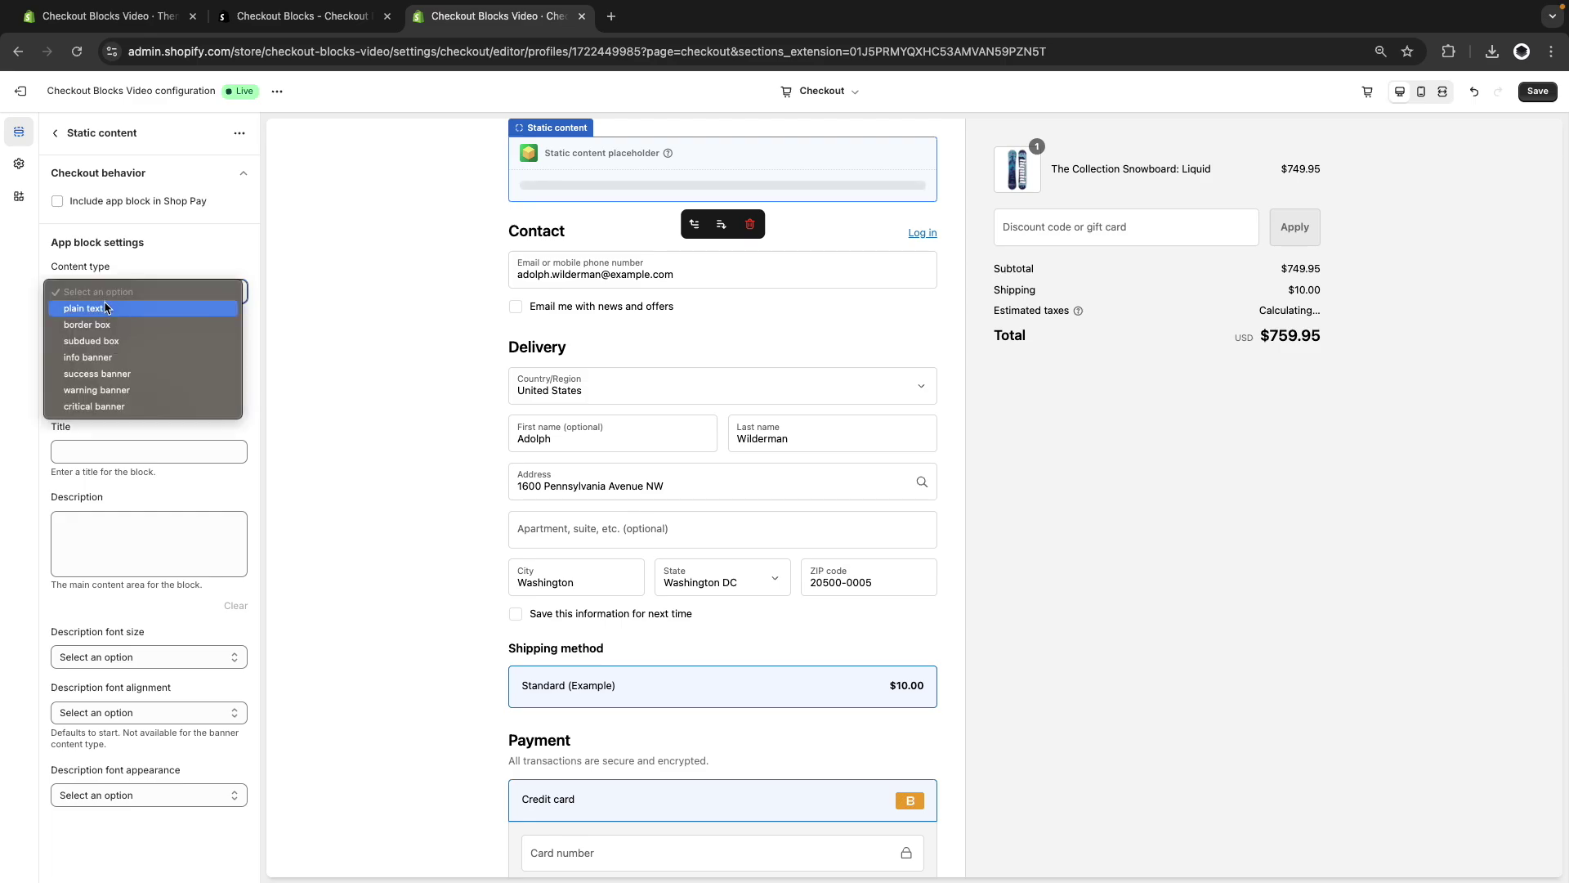
left_click(108, 307)
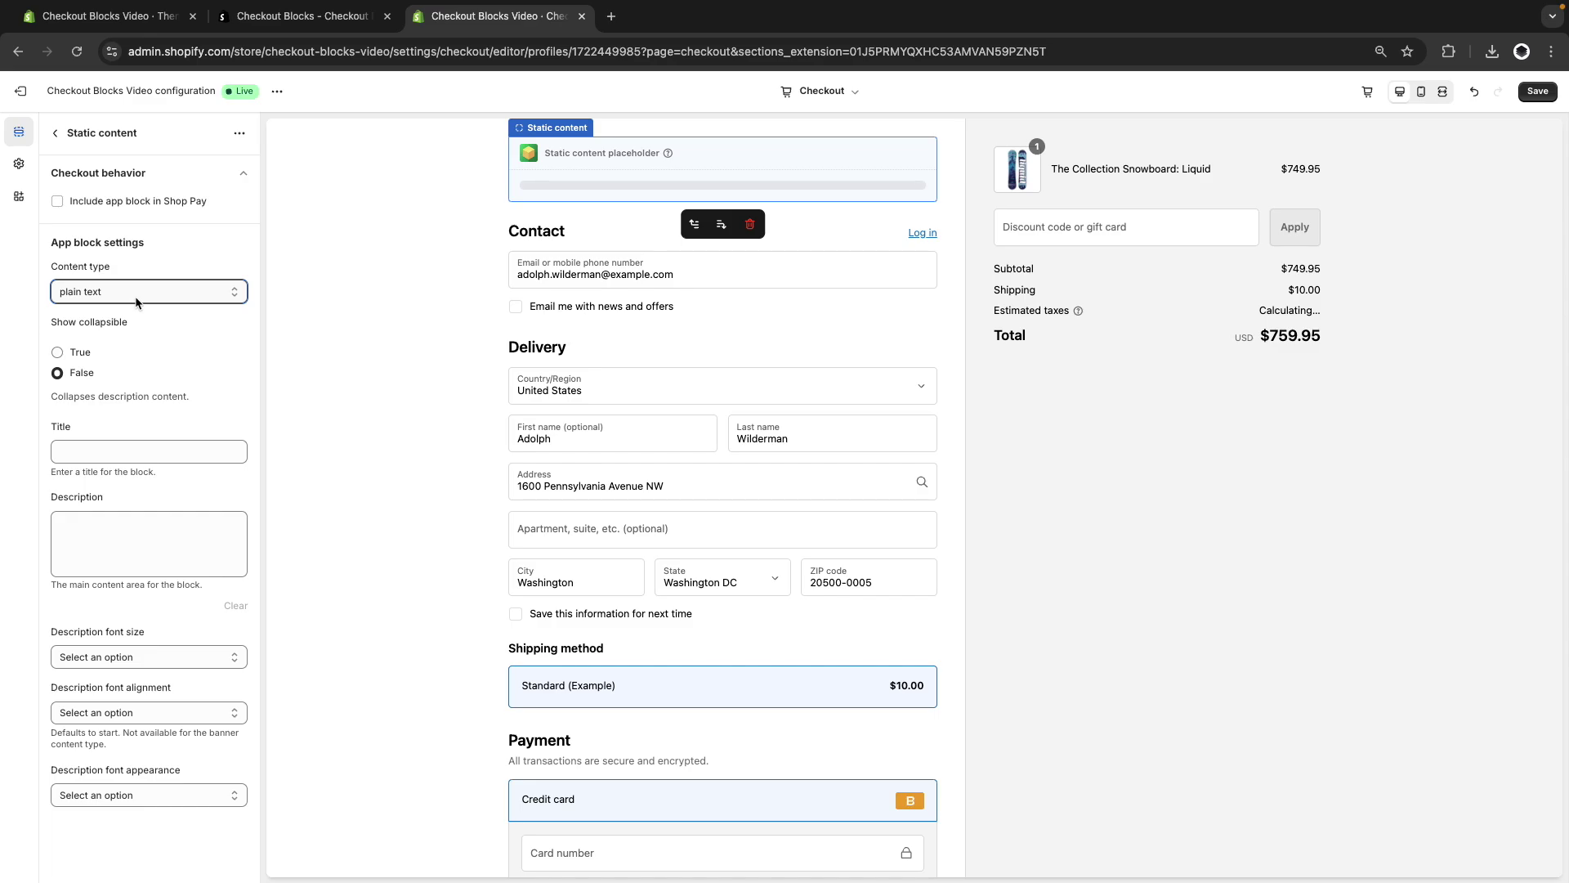
left_click(136, 291)
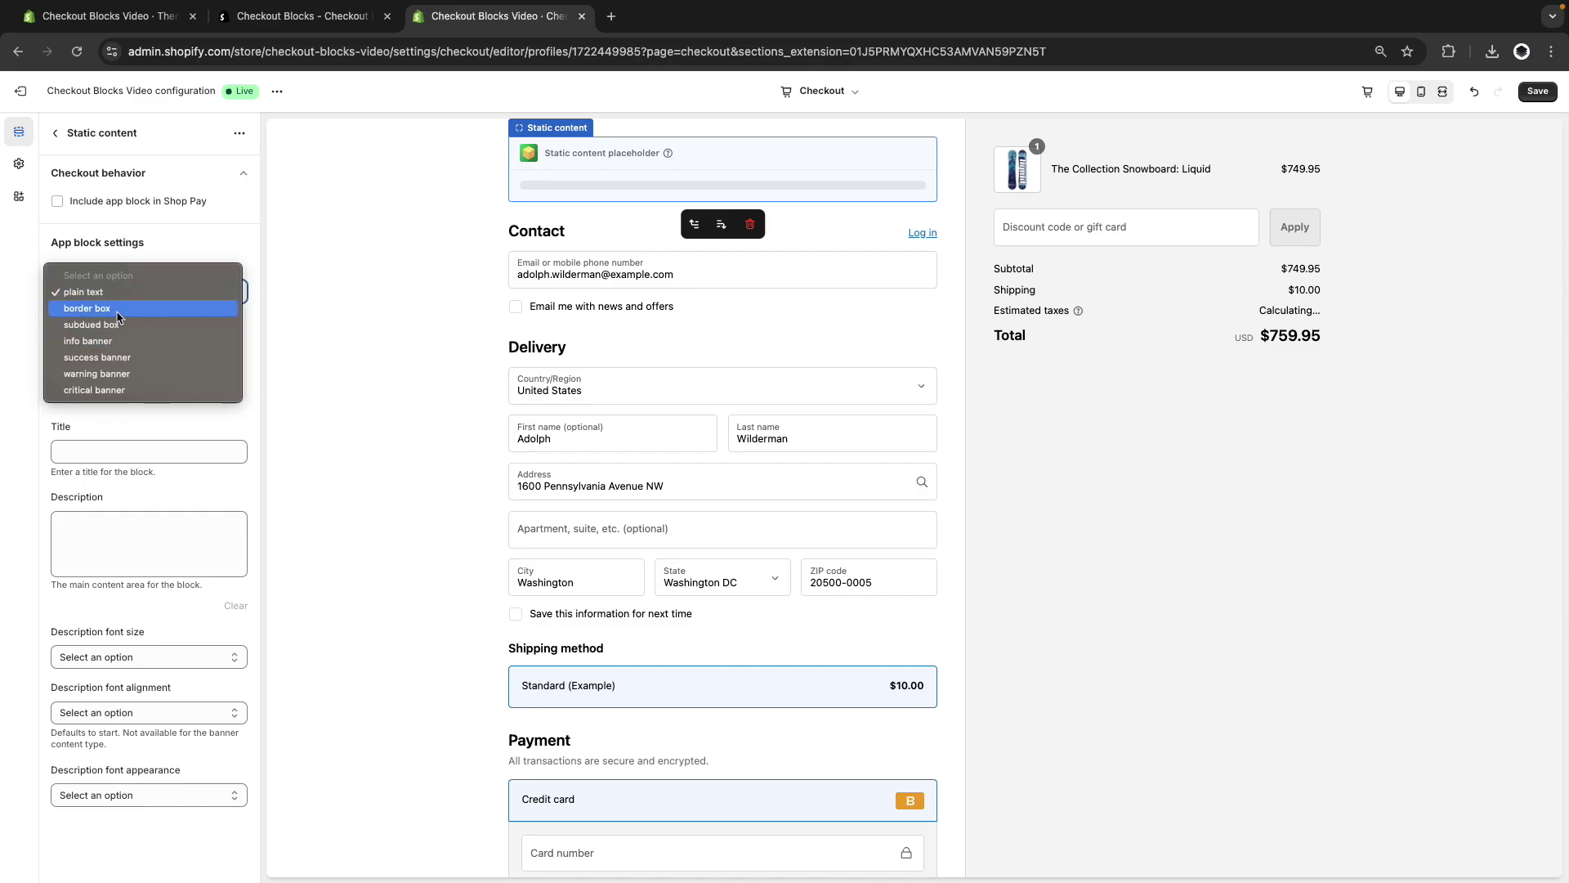
key("Escape")
key("i")
left_click(118, 443)
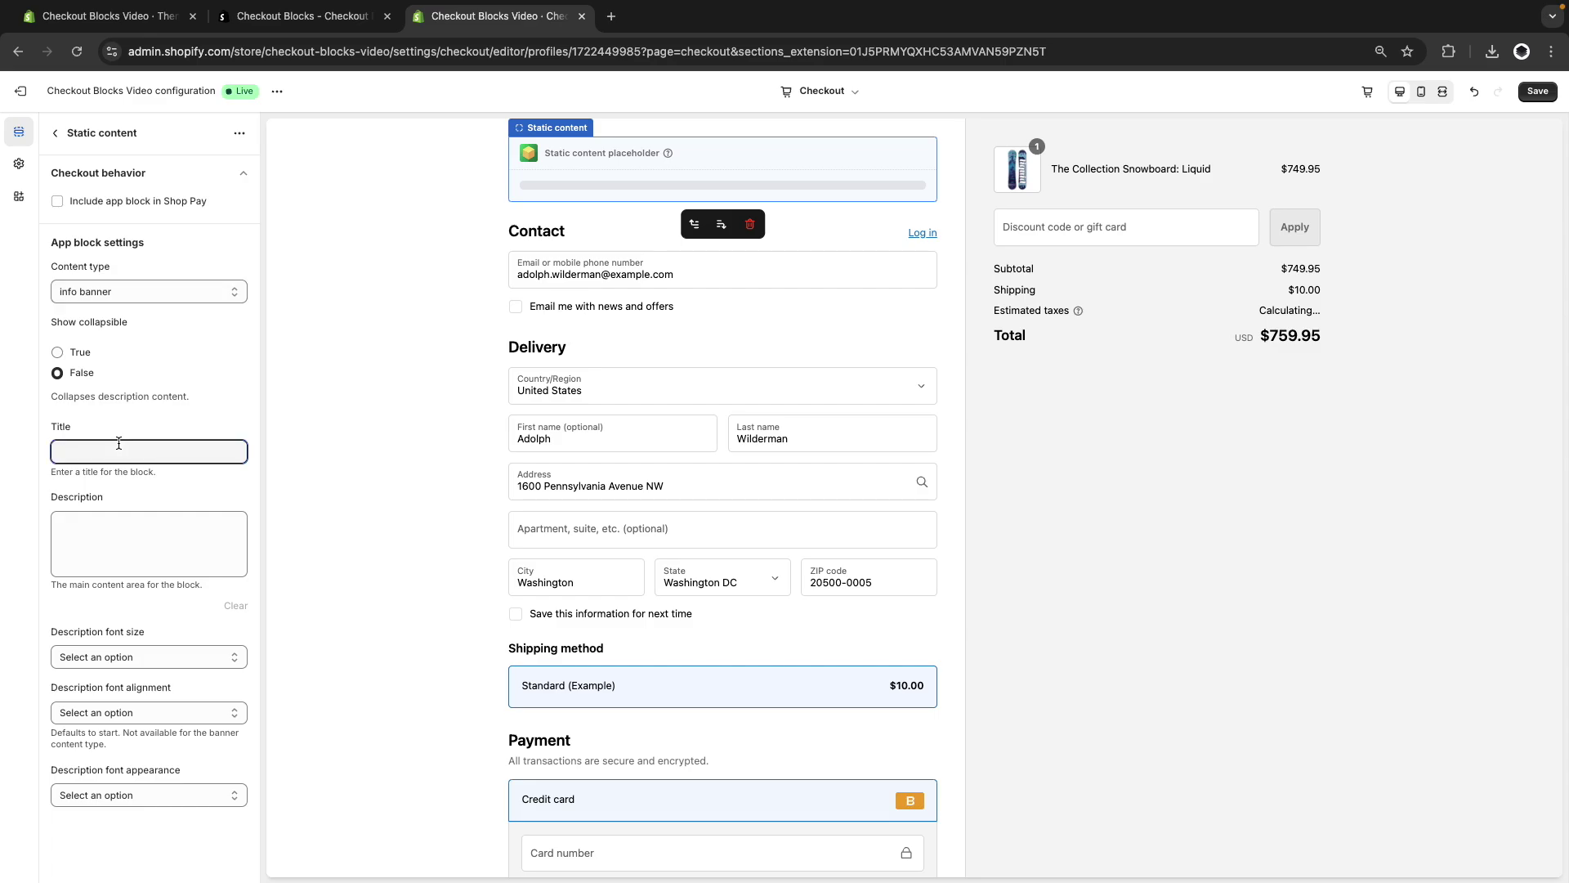
type("Banne")
type("r title")
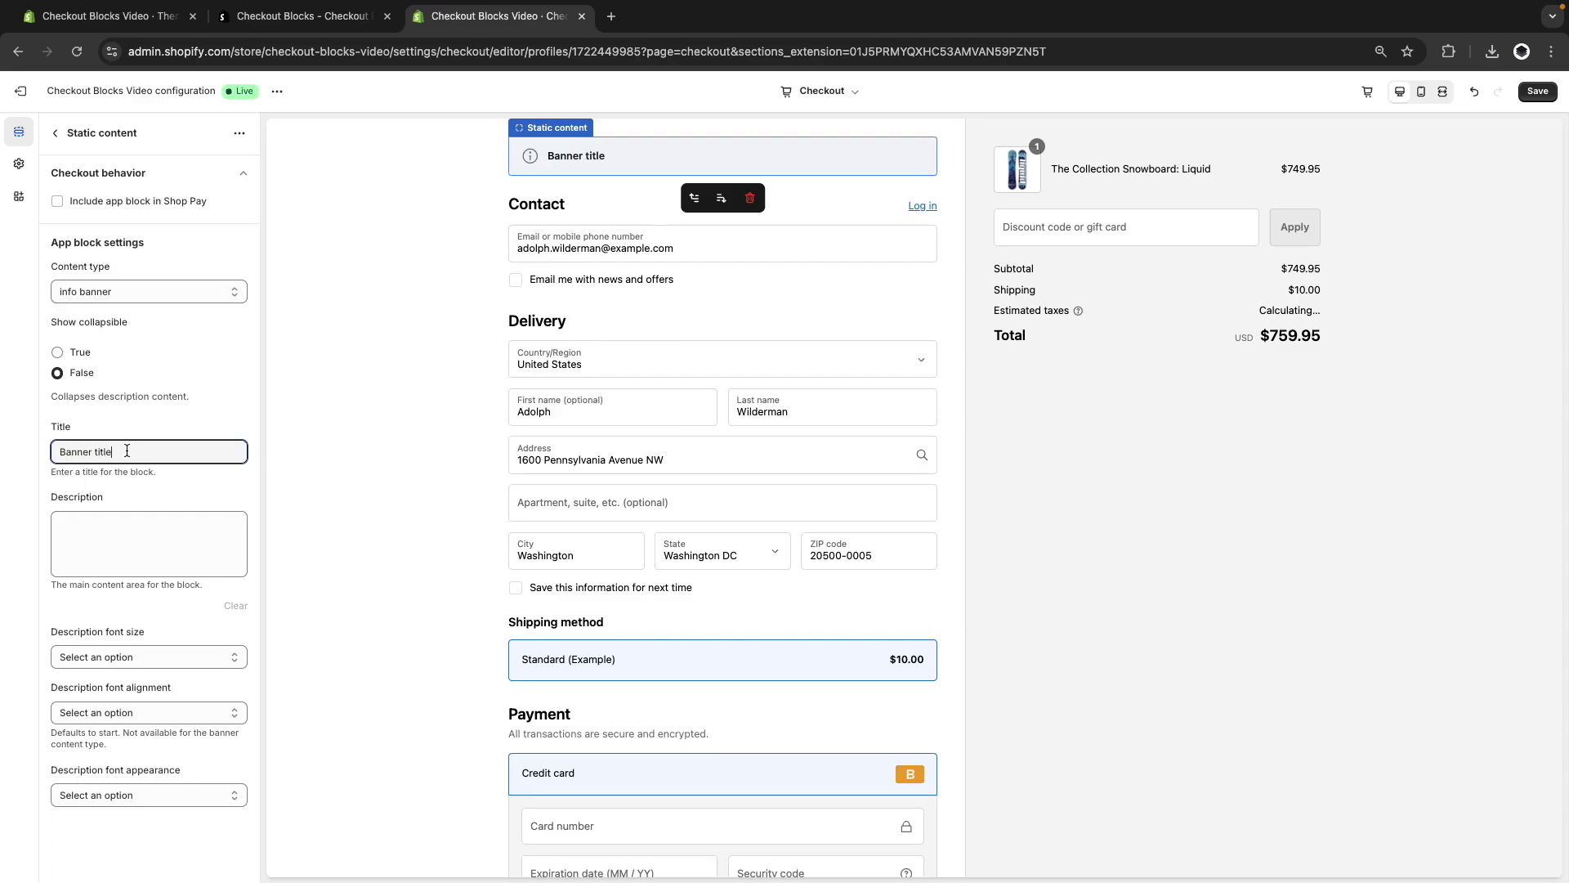
left_click(127, 547)
type("Bann")
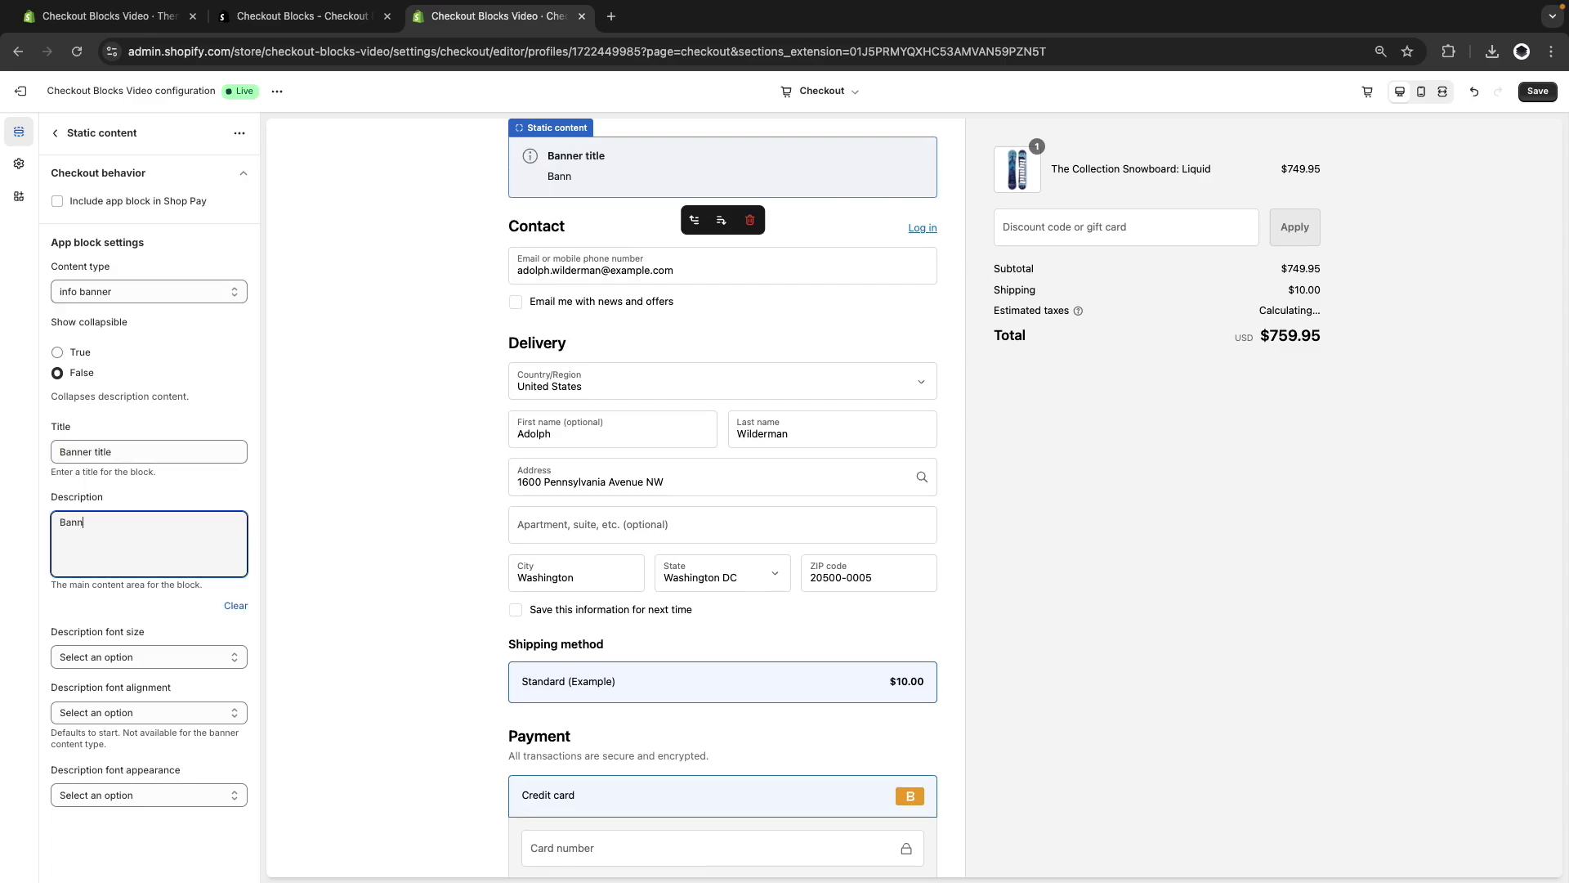
type("er description")
type("**bold text**")
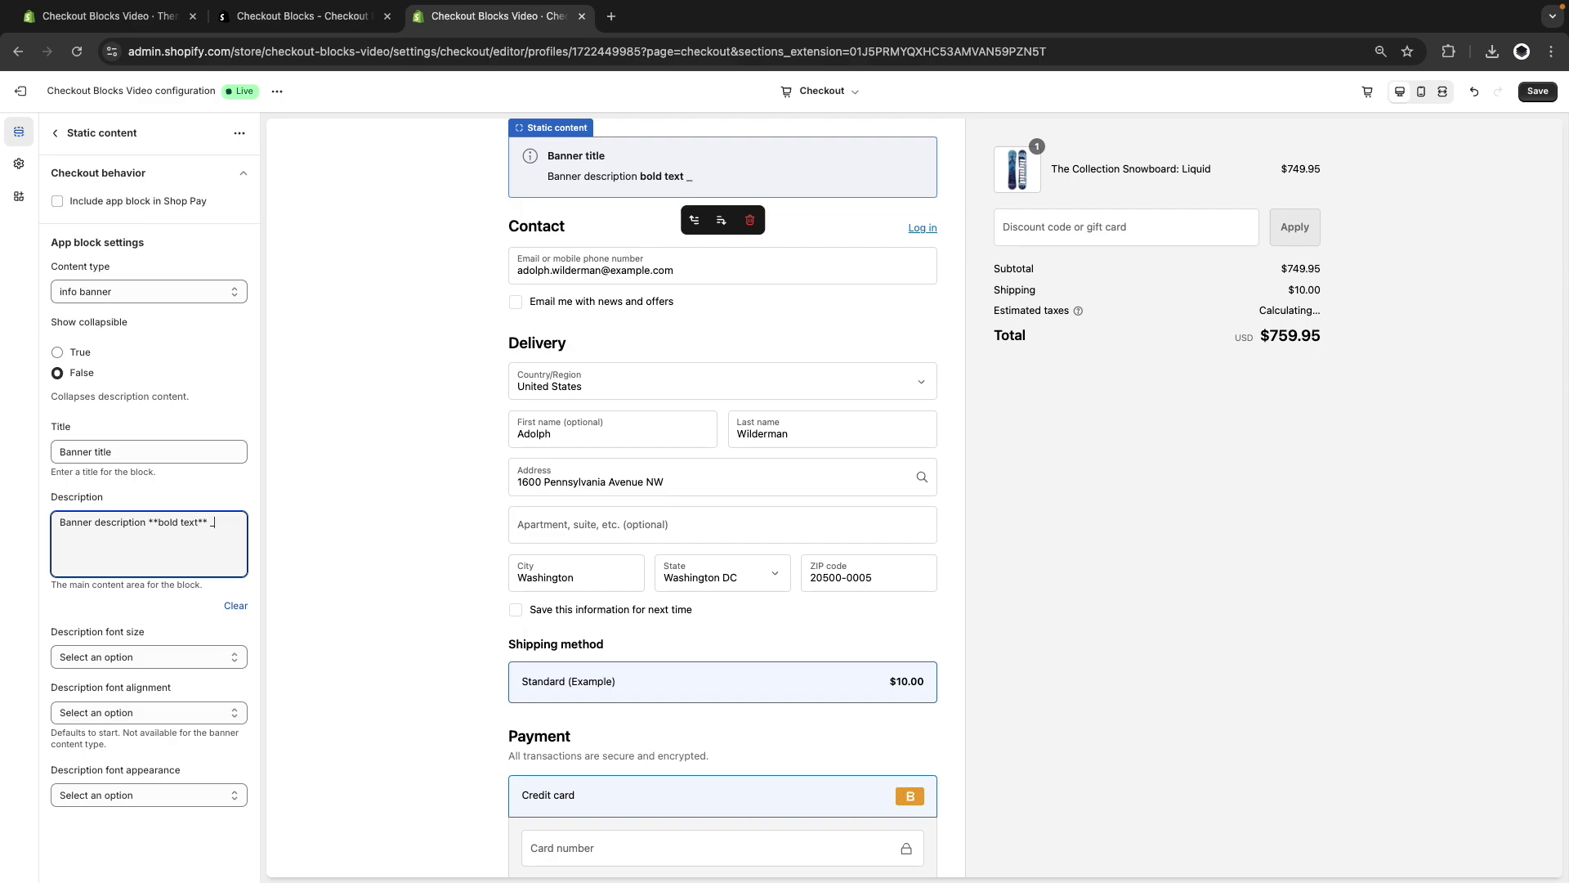
type("_italic text_")
key("Return")
type("[")
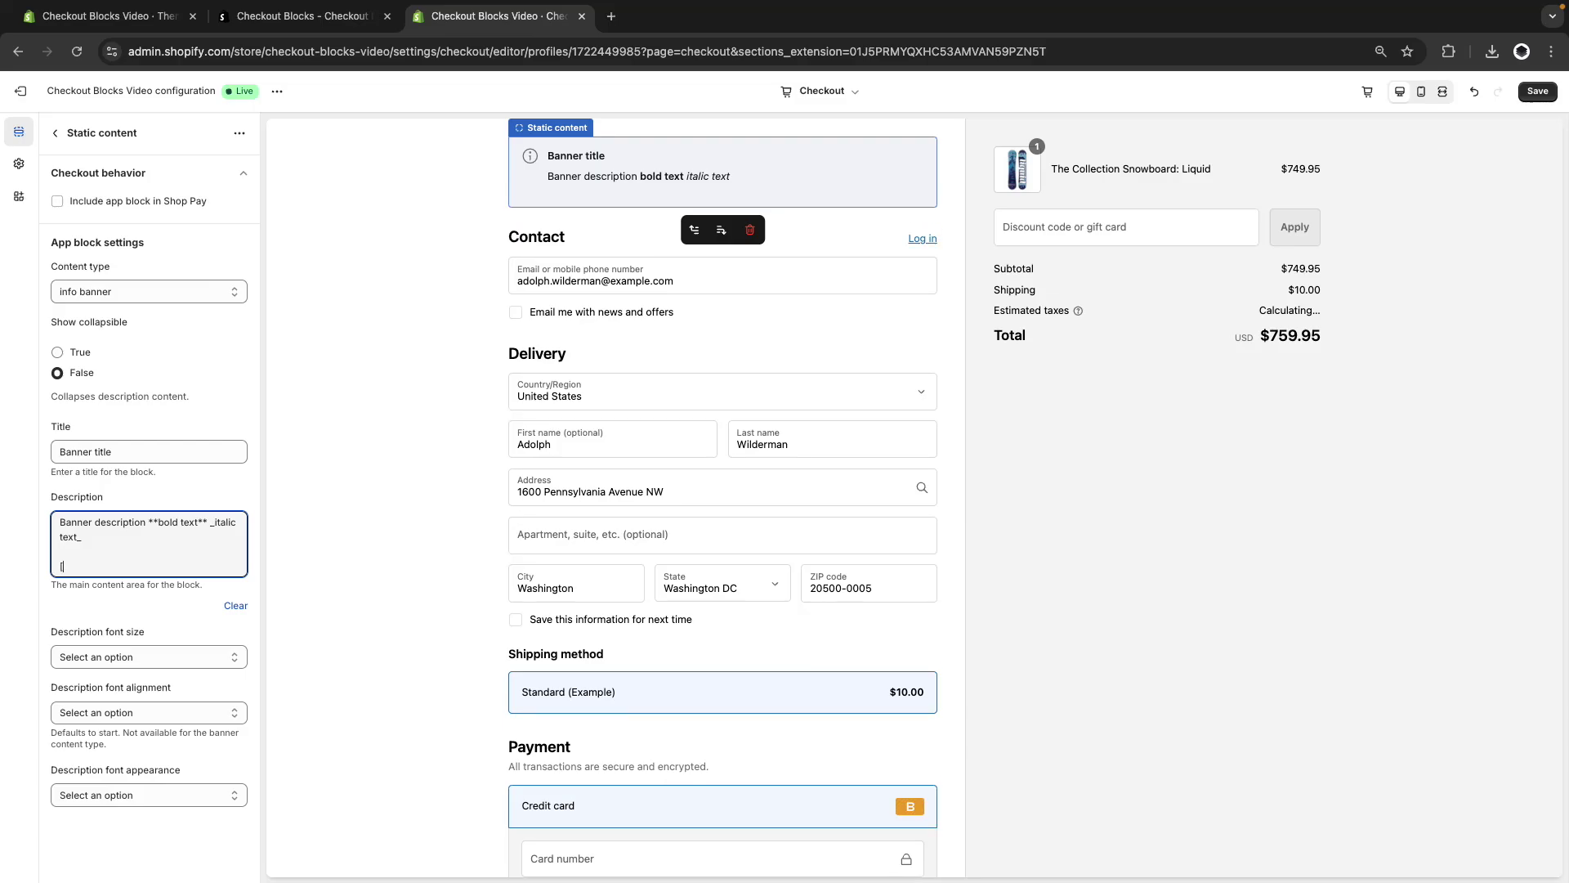
type("m")
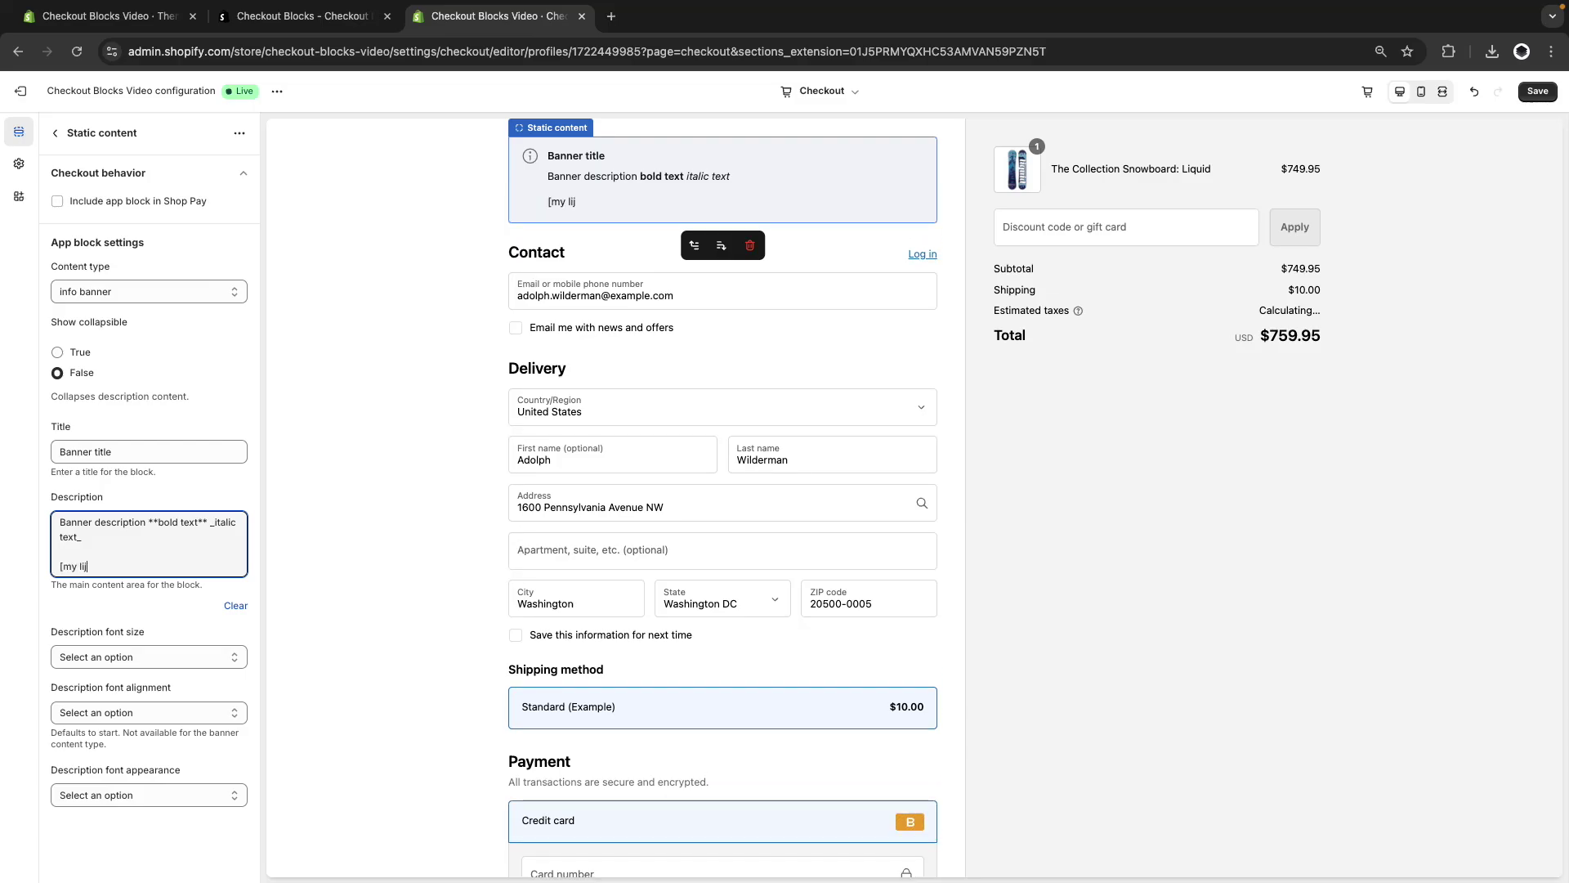
type("y link](https://shopify.com)")
Make the banner's description collapsible, trying it out in the preview, and save the checkout configuration.
left_click(78, 359)
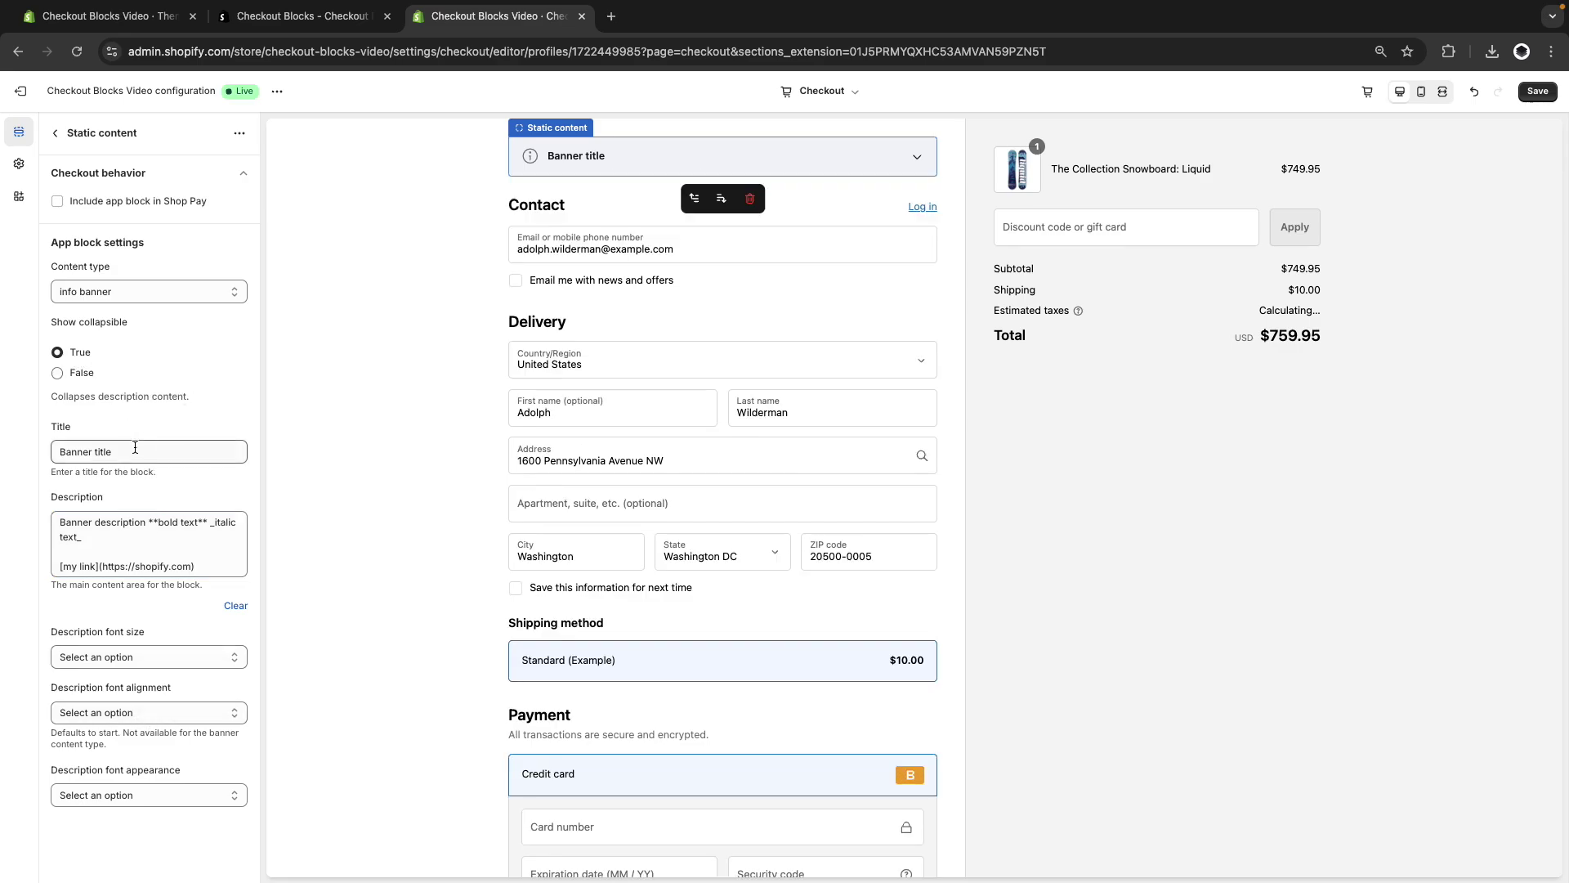
left_click(918, 157)
left_click(918, 161)
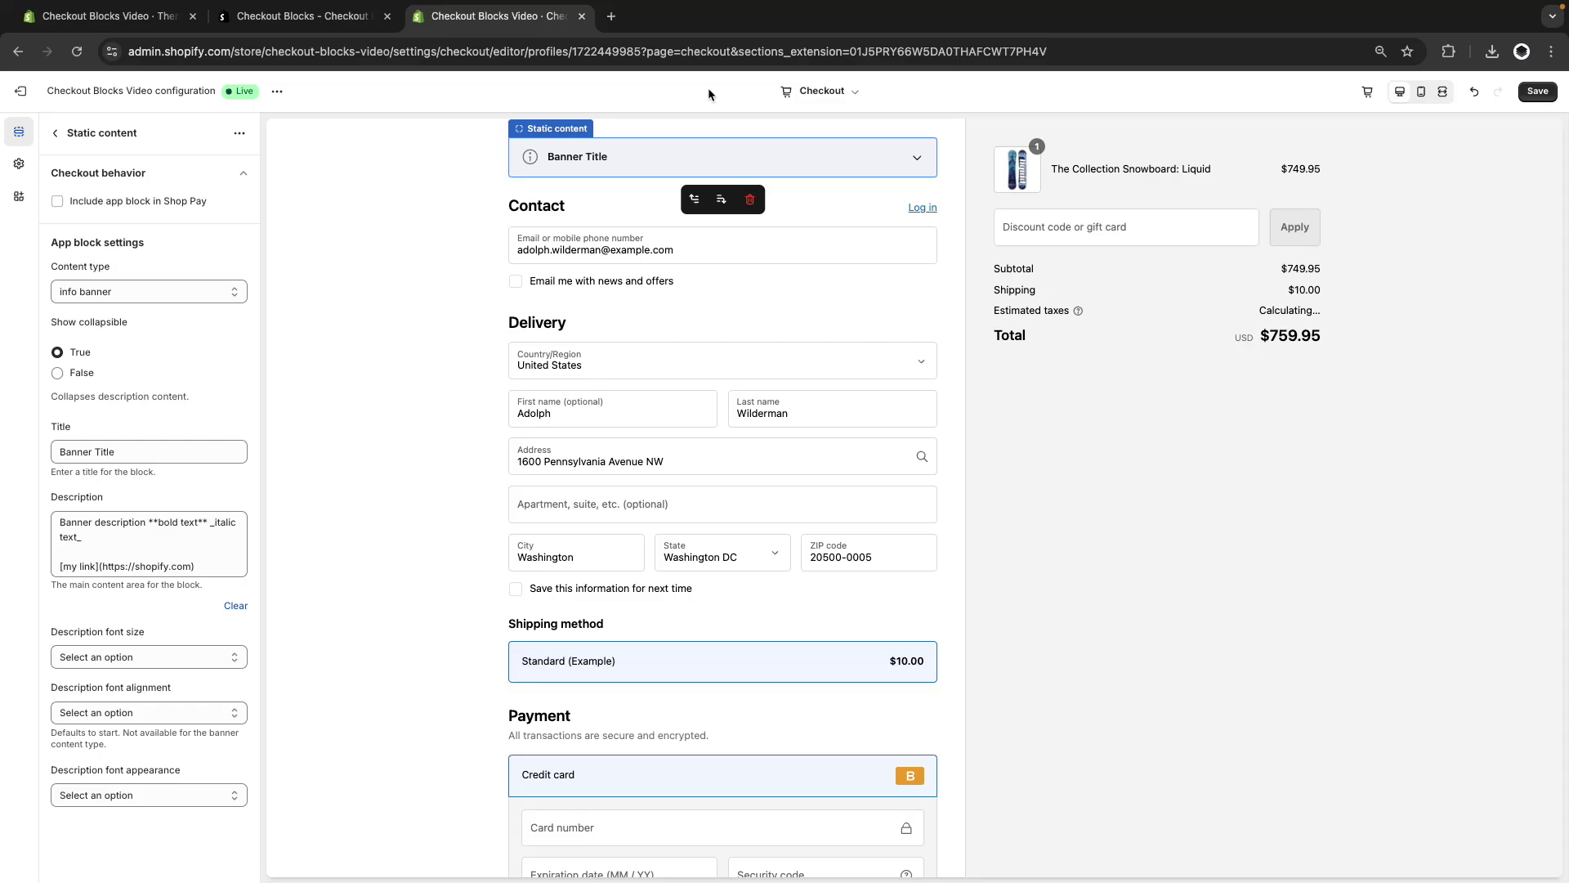
left_click(1538, 91)
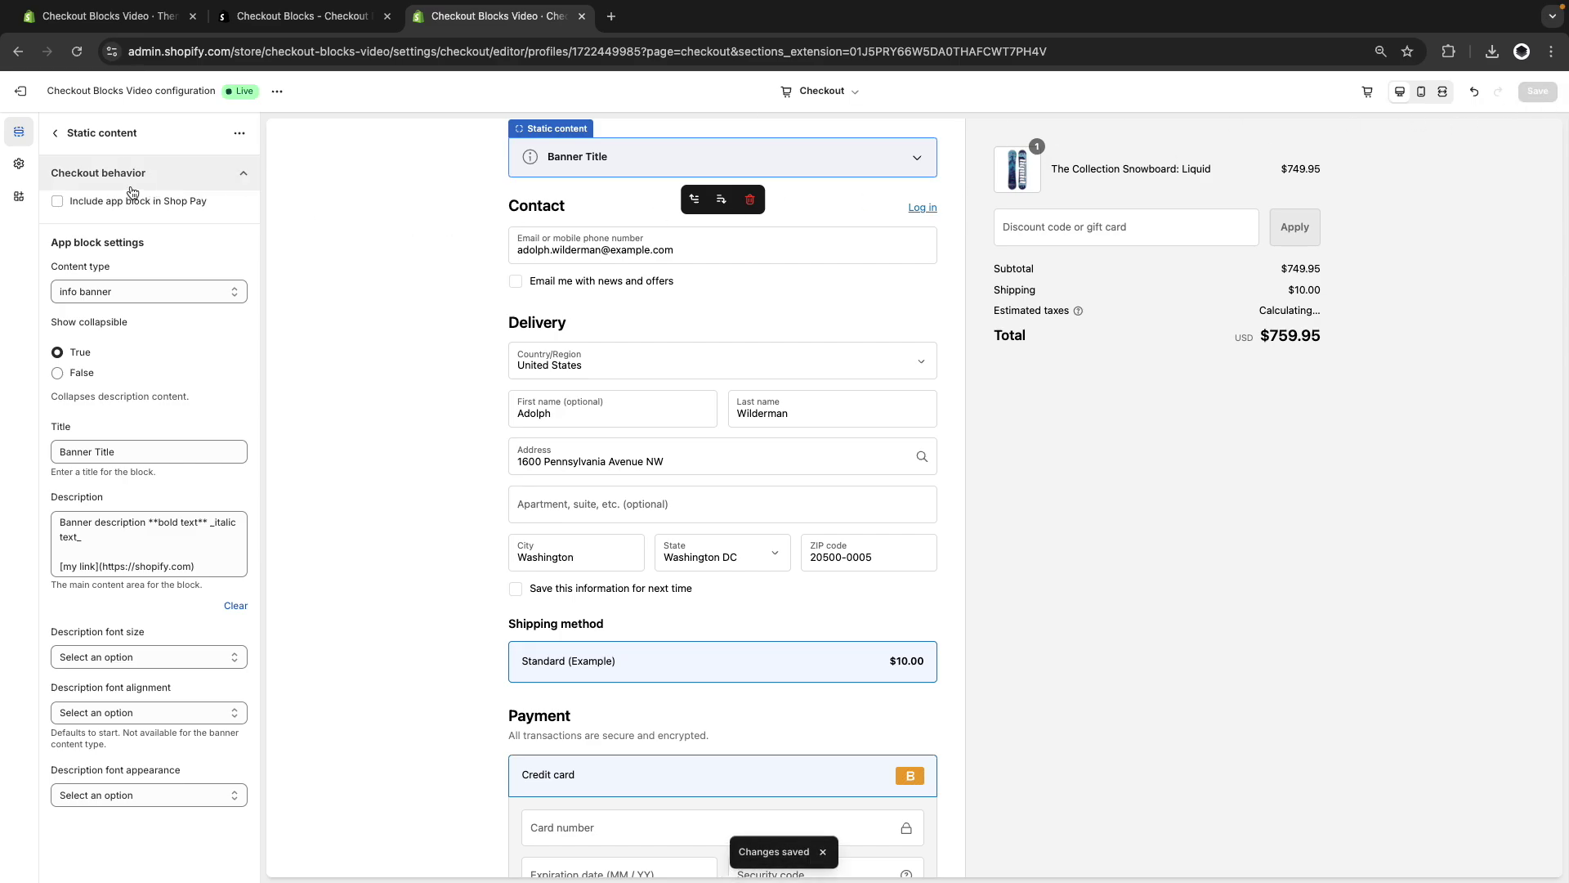
Move the Static content block from Contact into the Header section and on to the start of the Order summary, above Items in cart.
left_click(55, 132)
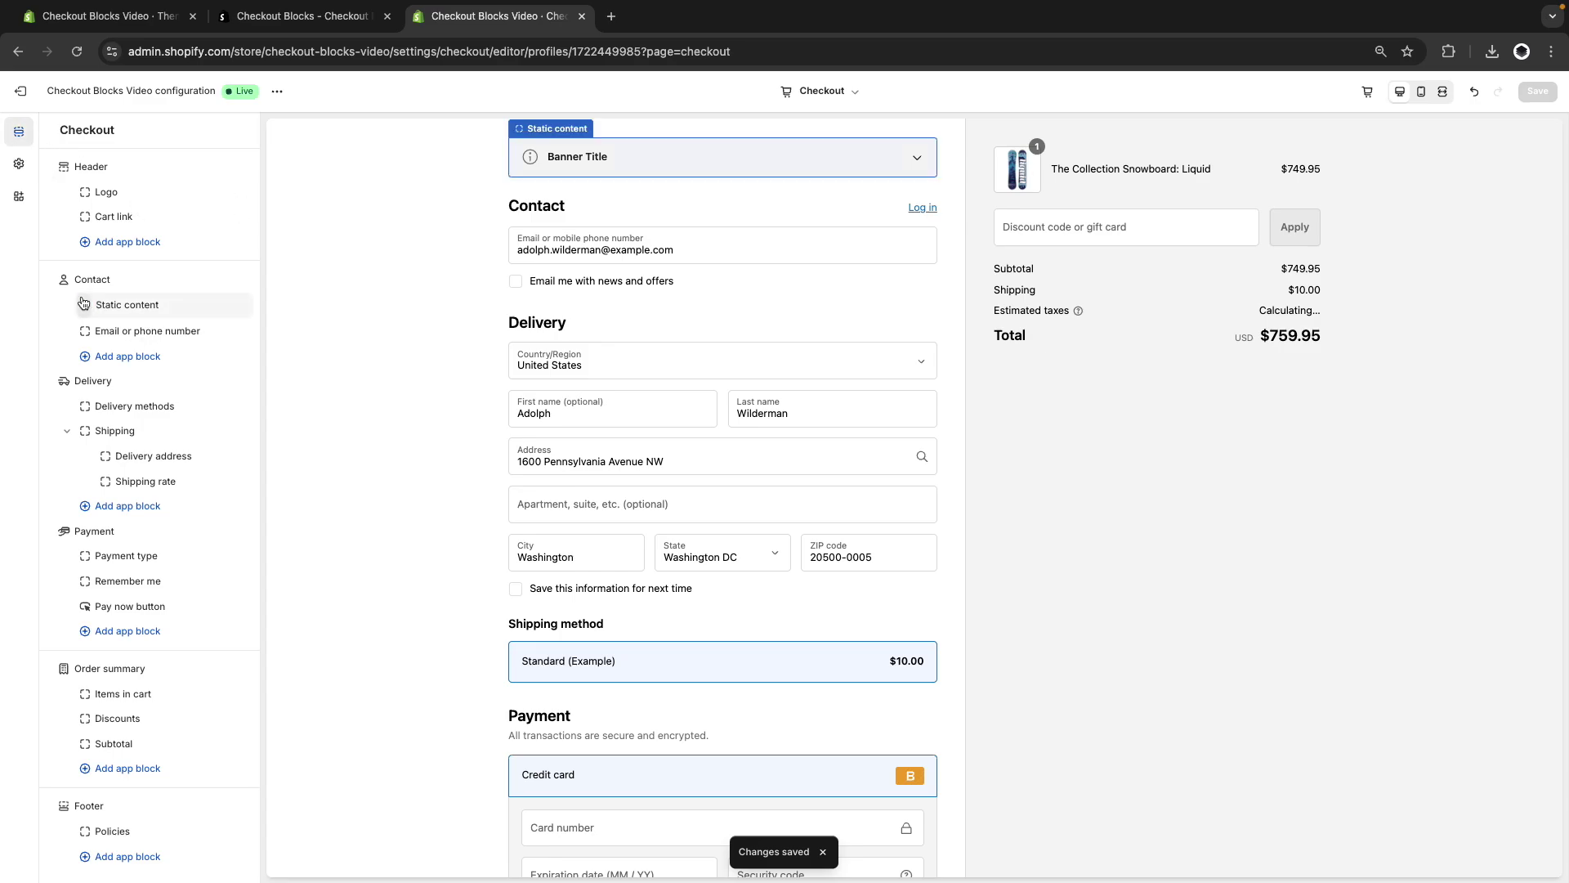
left_click_drag(83, 303, 96, 224)
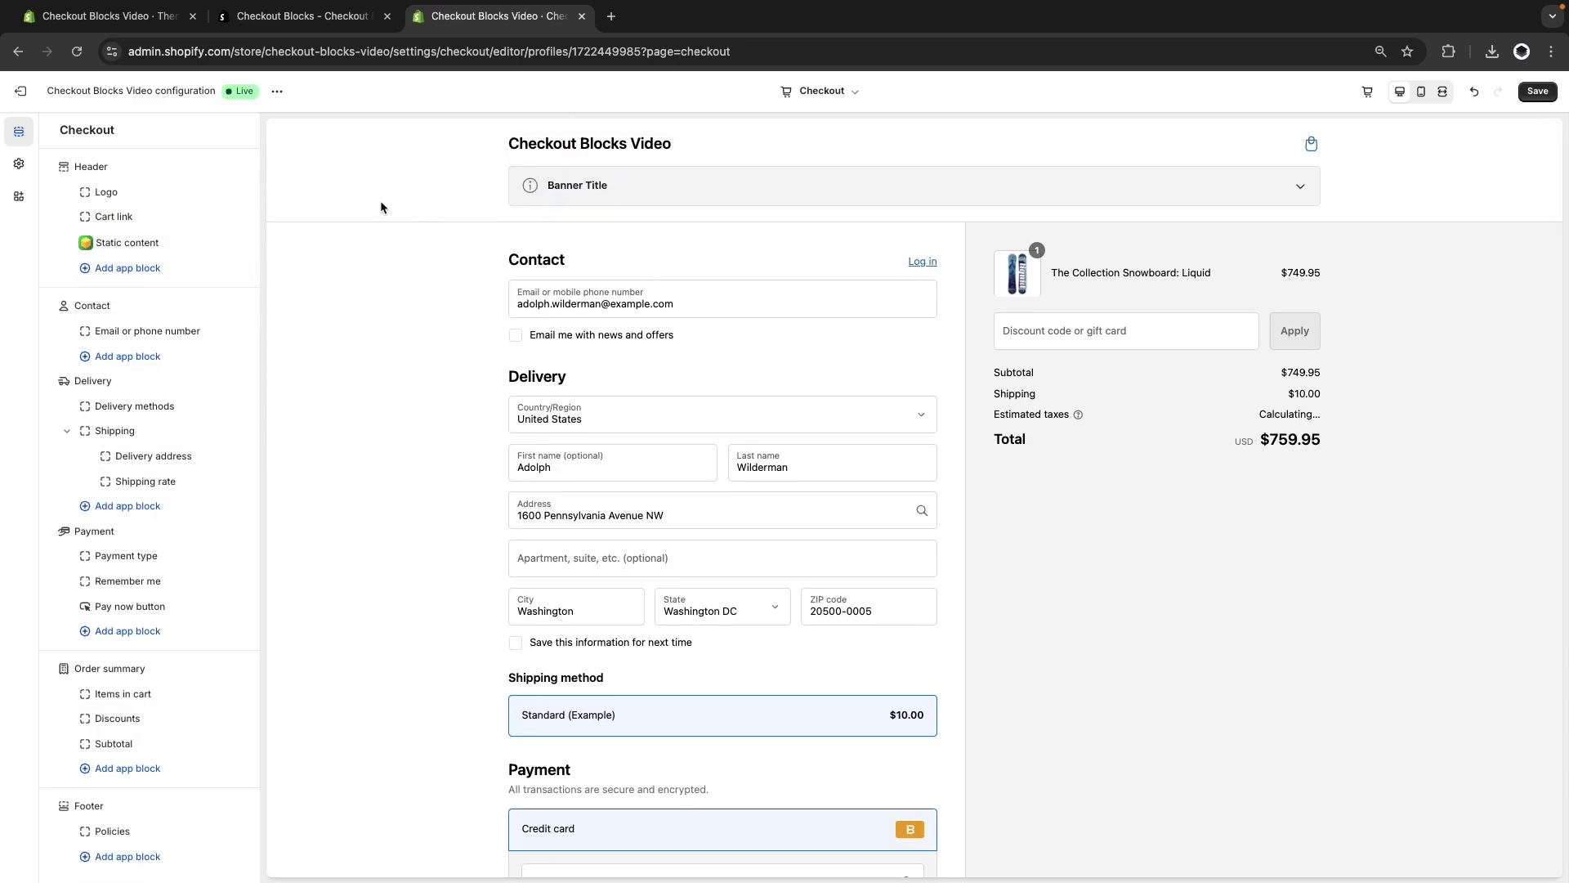
left_click_drag(88, 244, 124, 666)
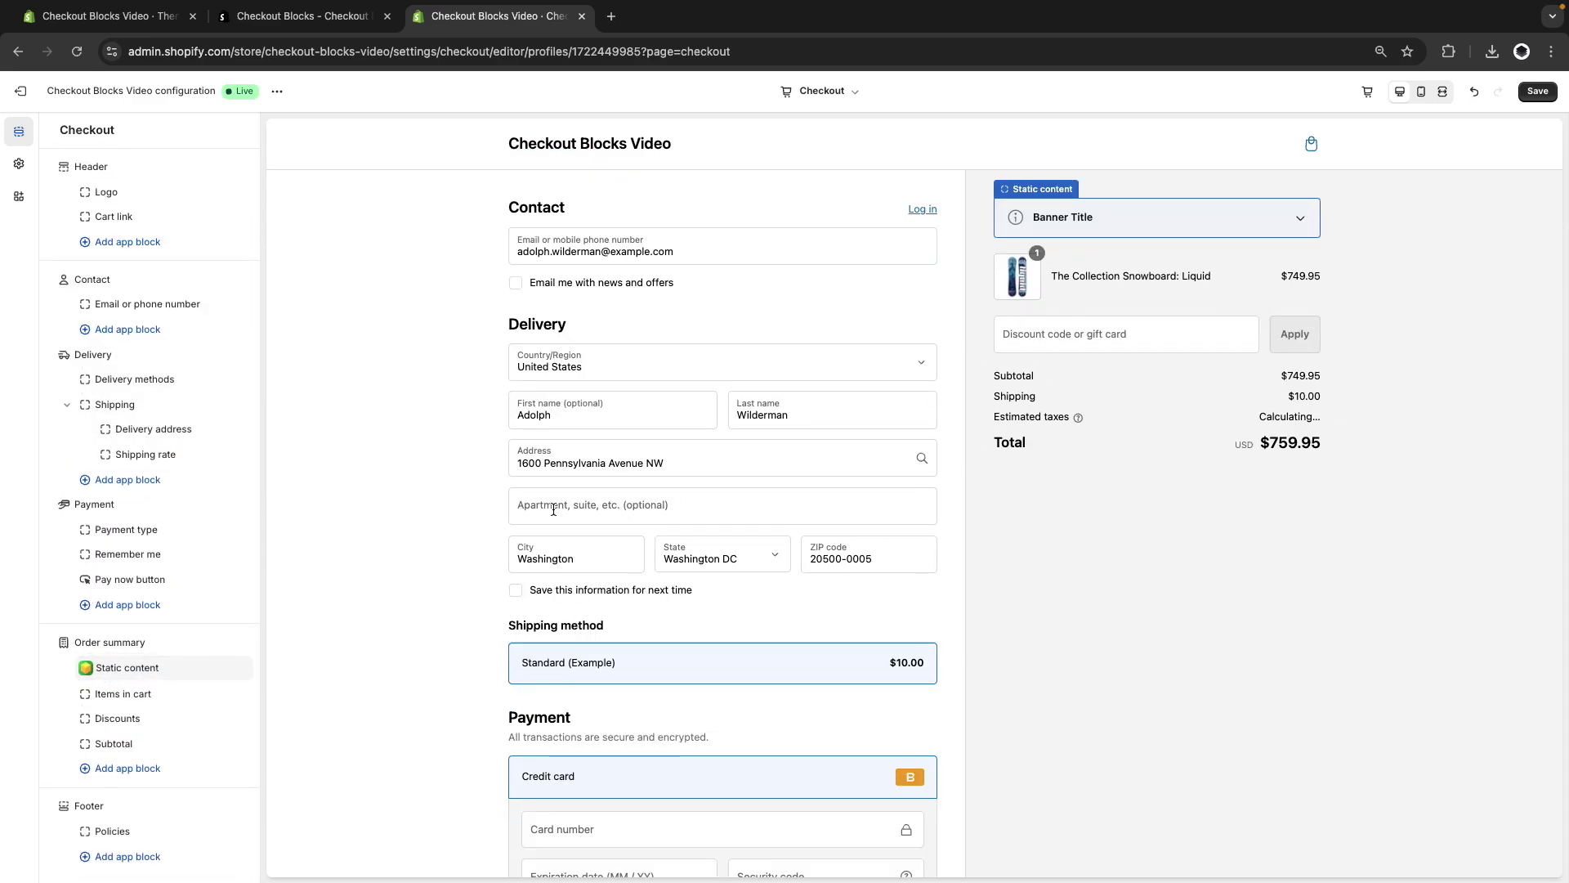
Move the Static content block from the Order summary to the Footer, below Policies, and save the checkout configuration.
left_click_drag(89, 668, 99, 822)
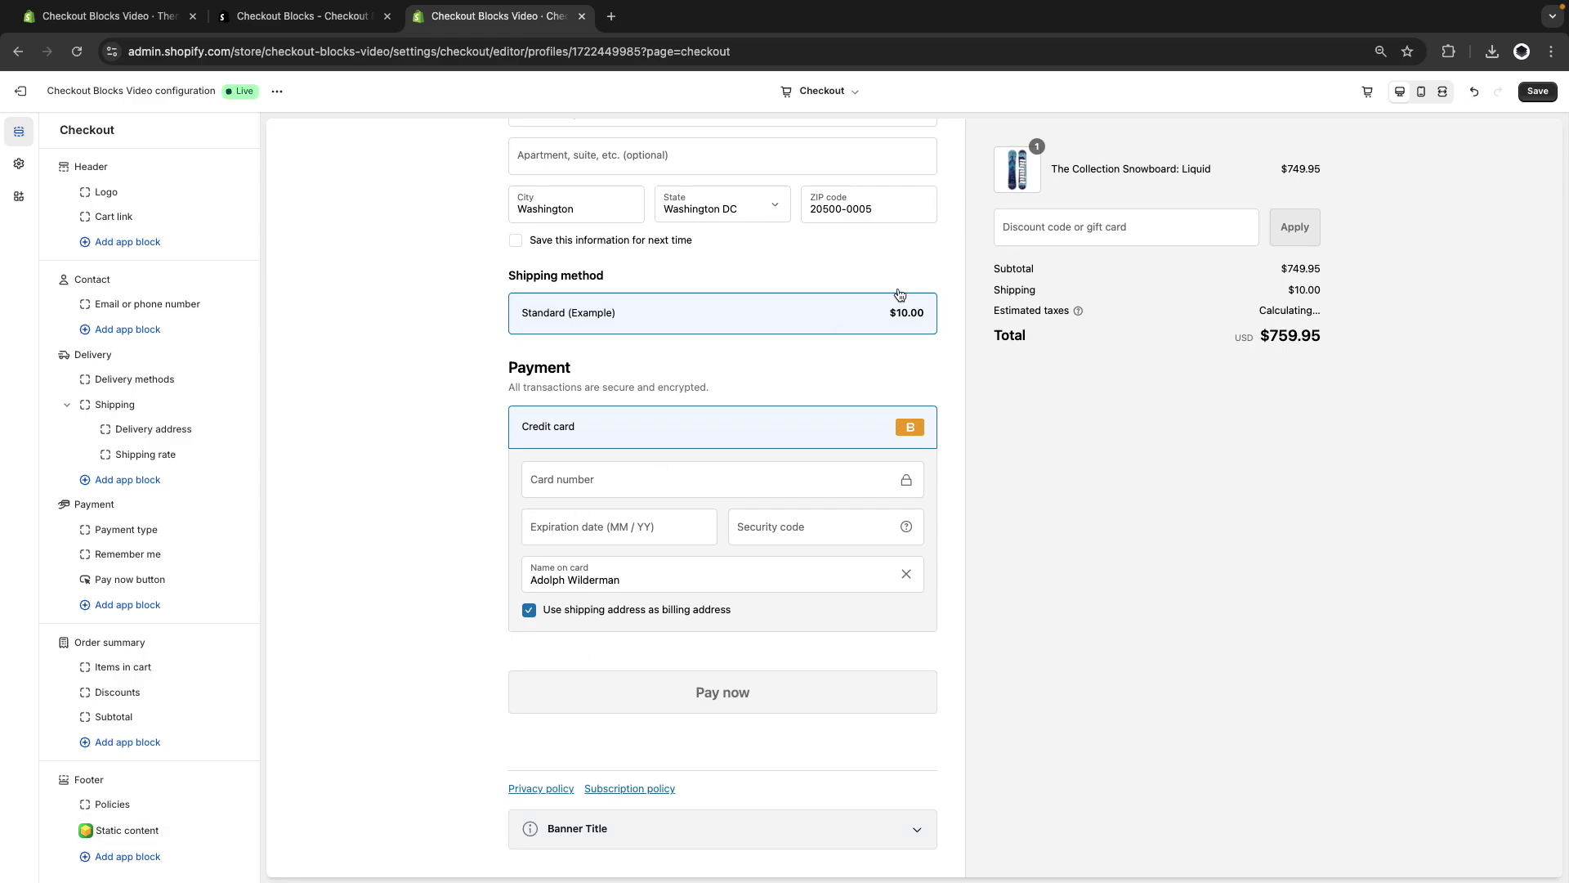
left_click(1538, 90)
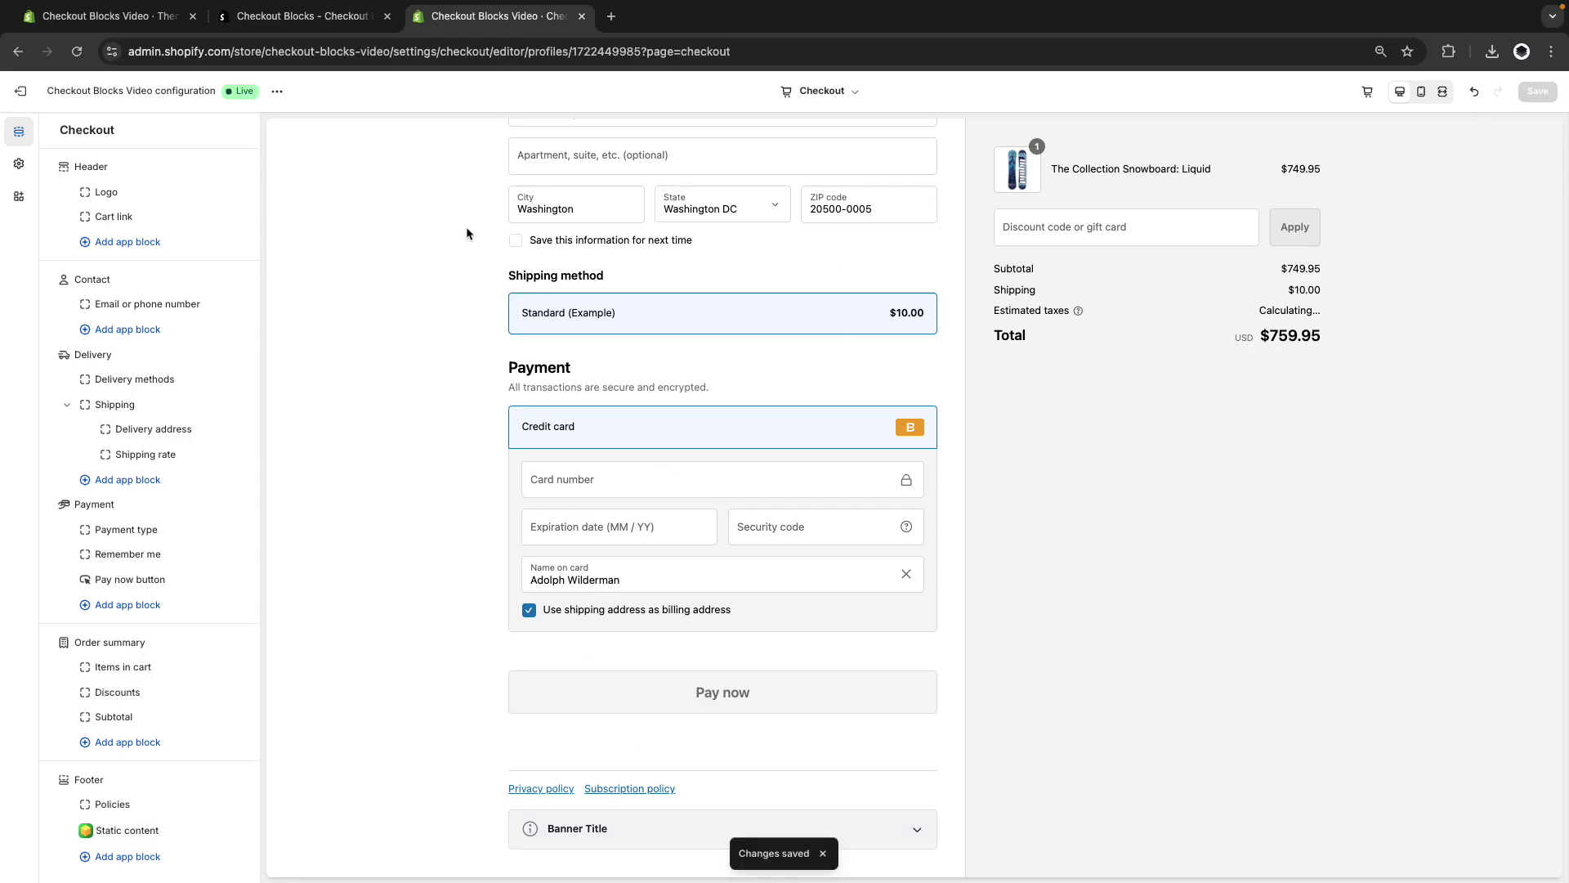
Preview the checkout as a customer, close the preview mode, and expand the collapsible banner below the policy links.
left_click(277, 91)
left_click(195, 122)
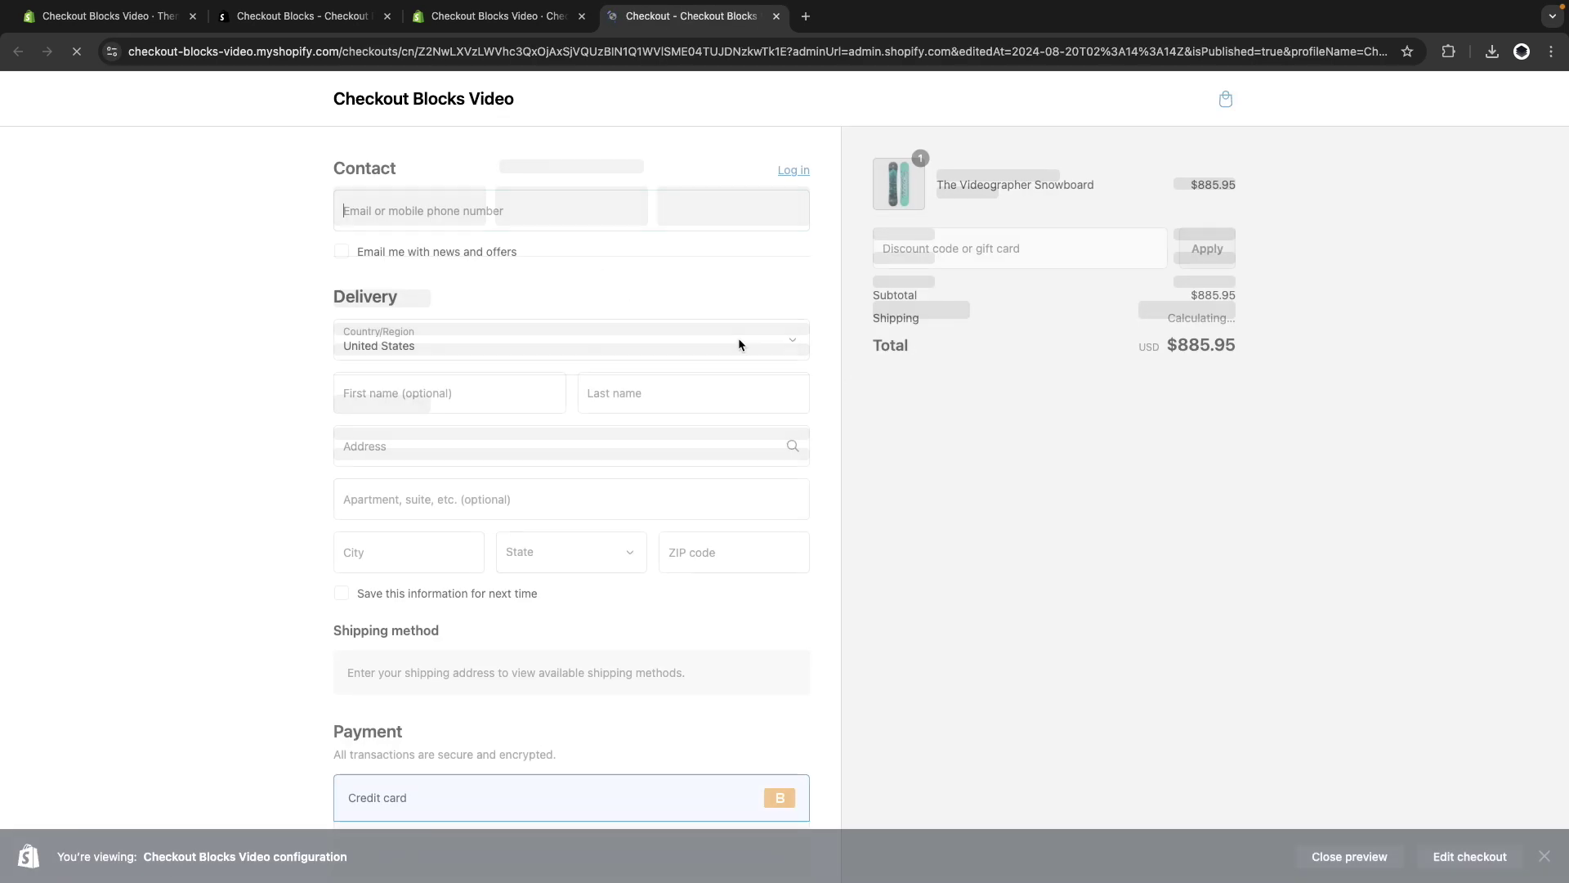
scroll(864, 433, "down", 5)
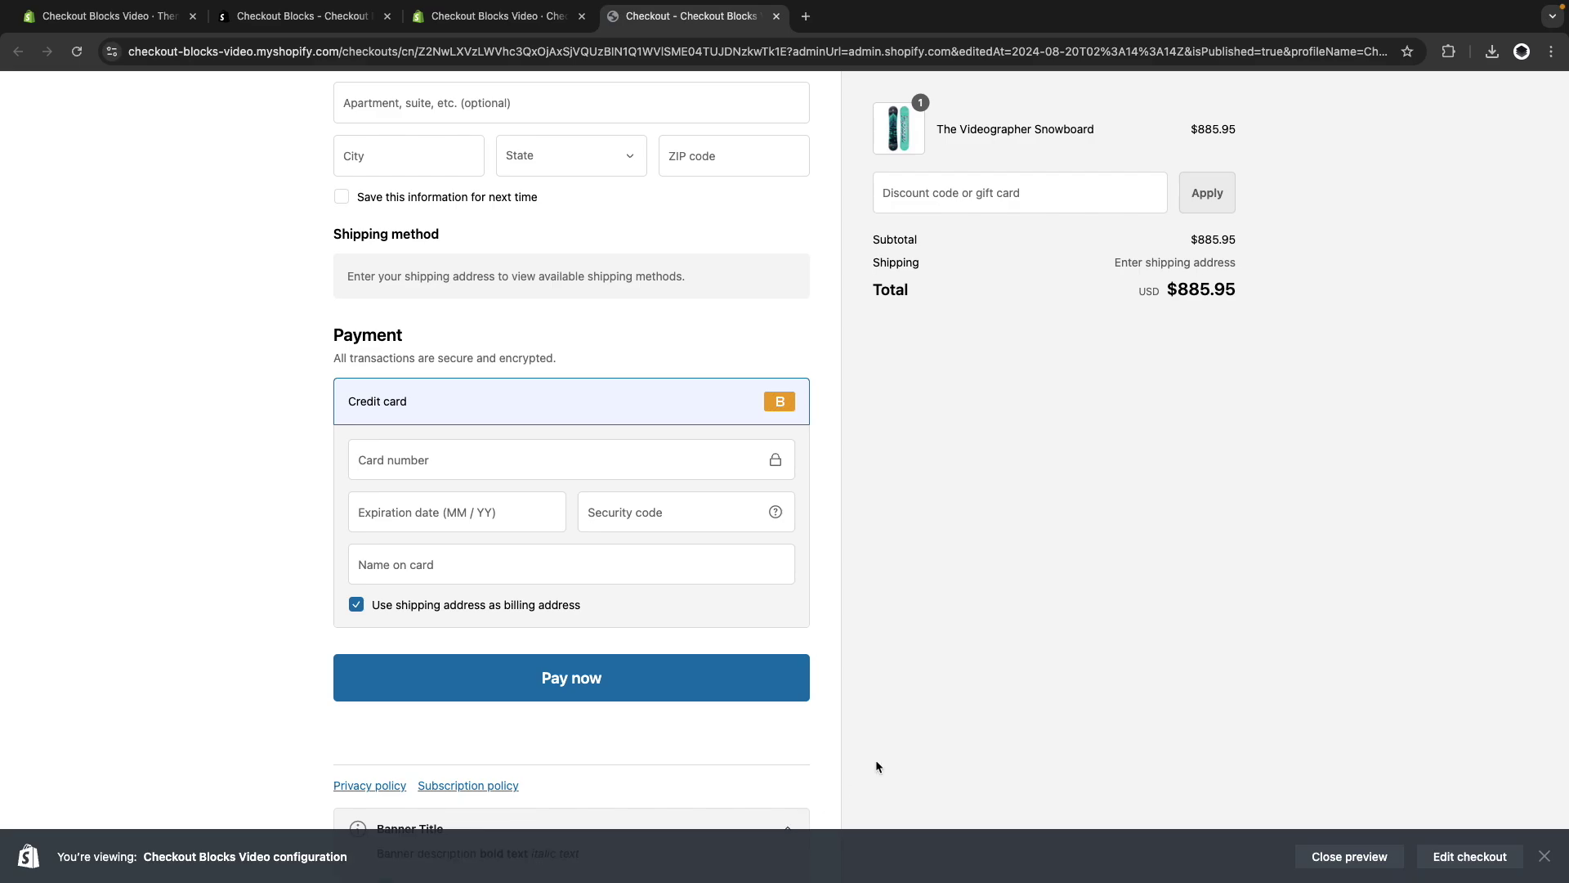
left_click(1360, 857)
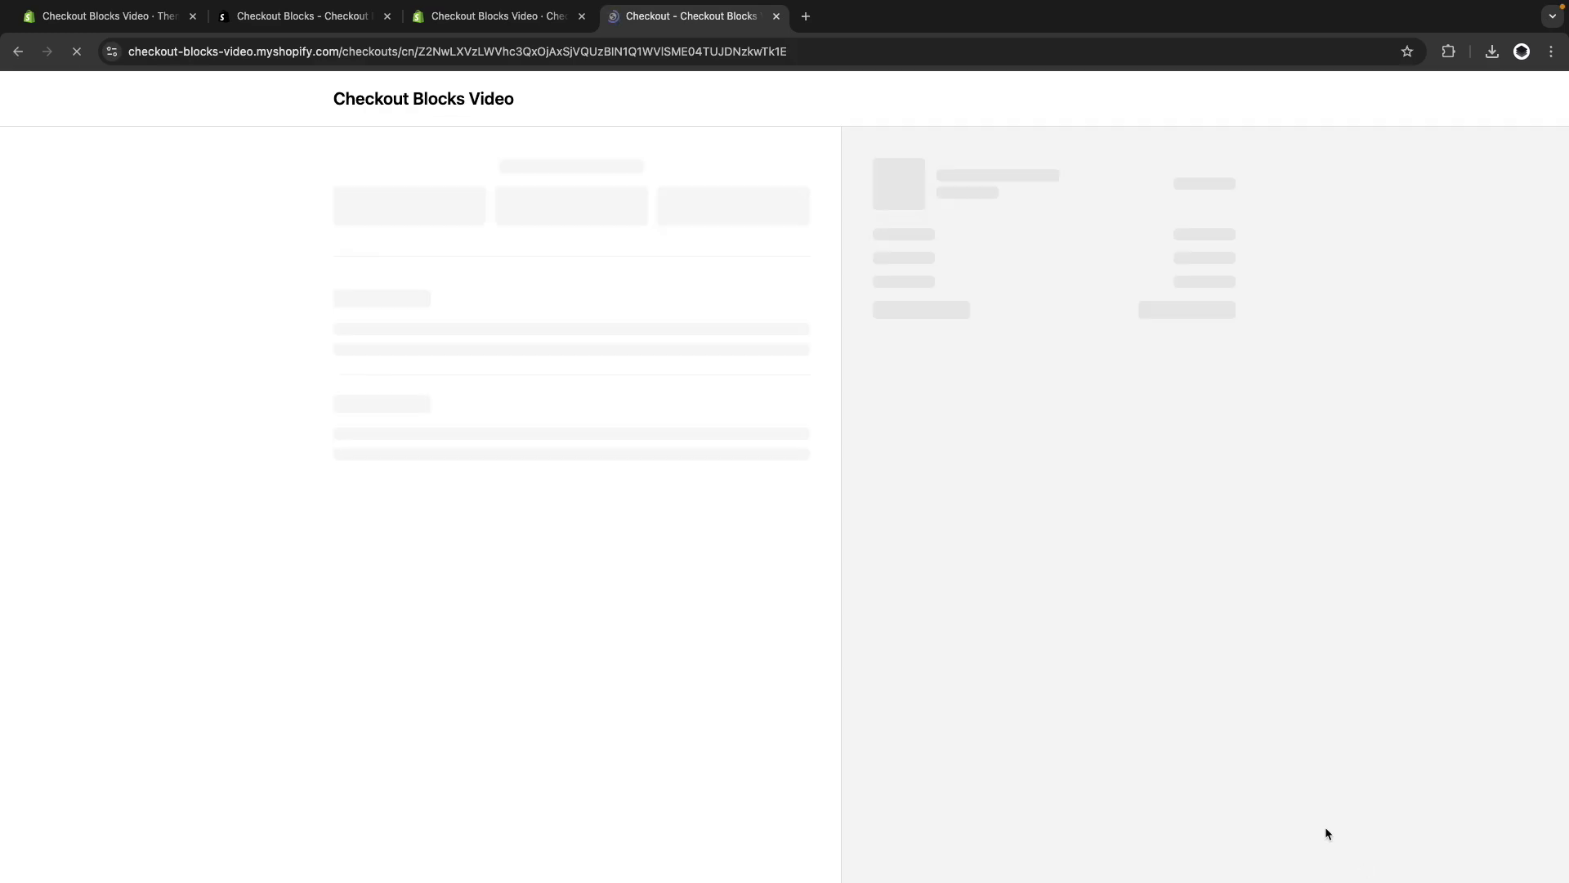
scroll(940, 571, "down", 5)
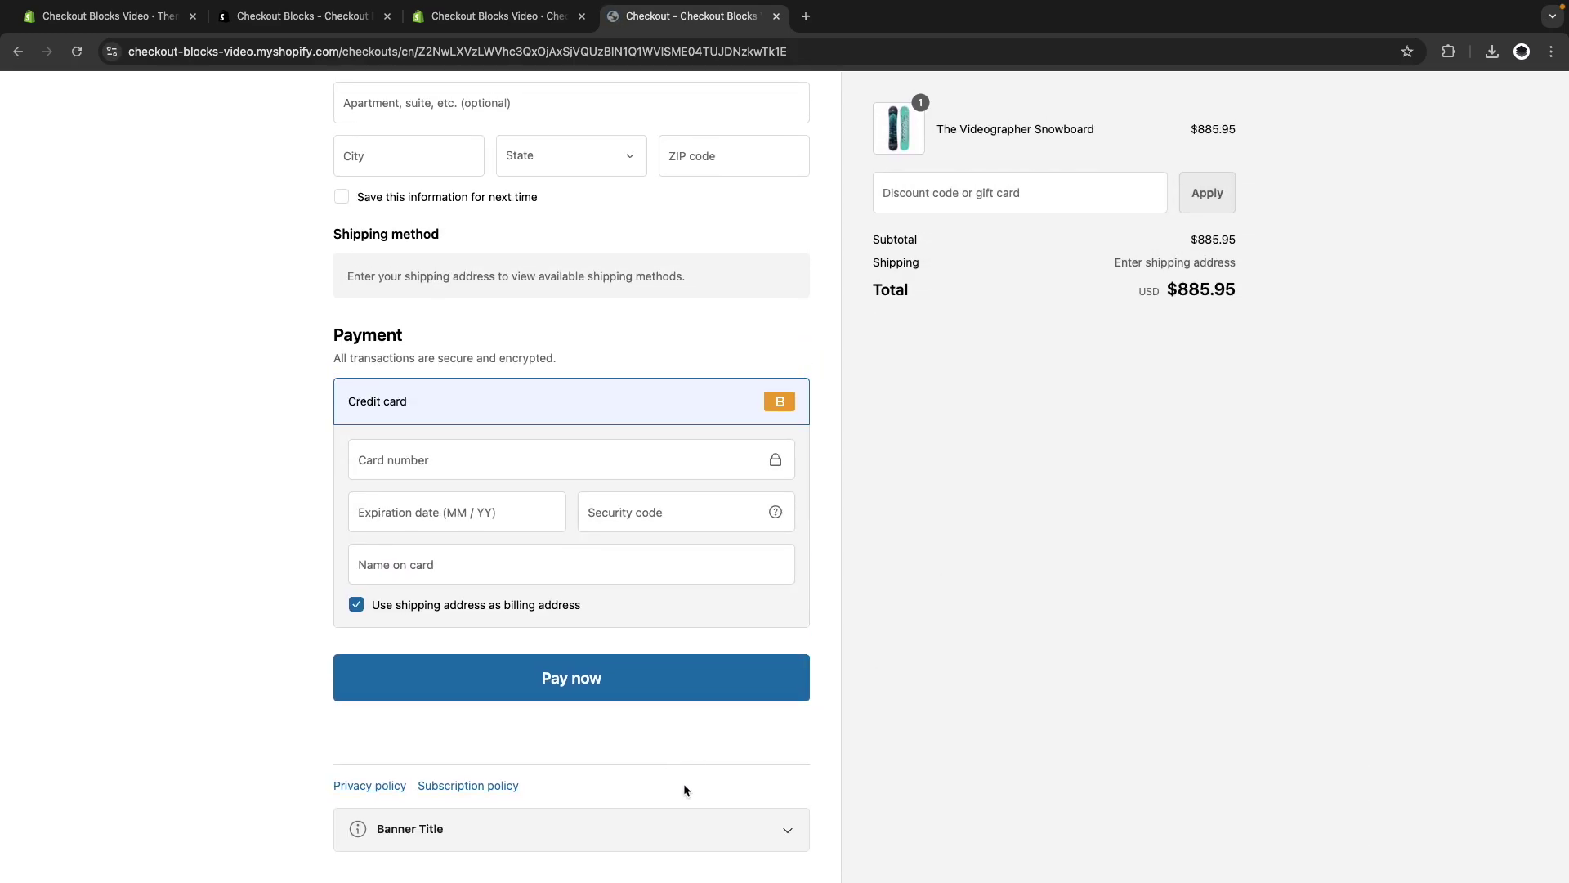
left_click(787, 829)
scroll(736, 817, "down", 1)
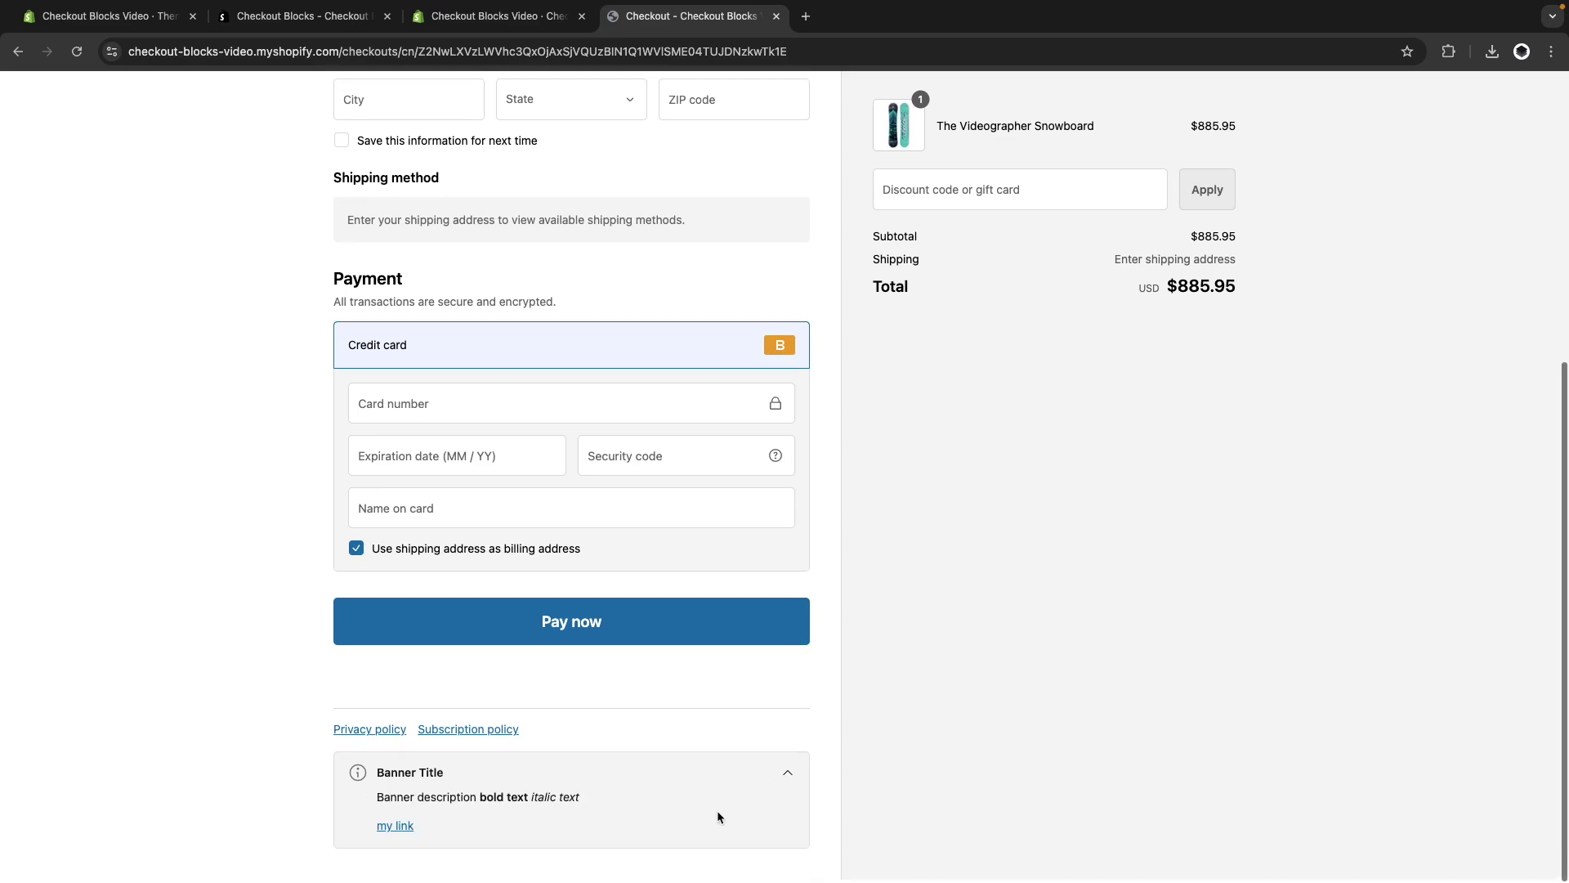
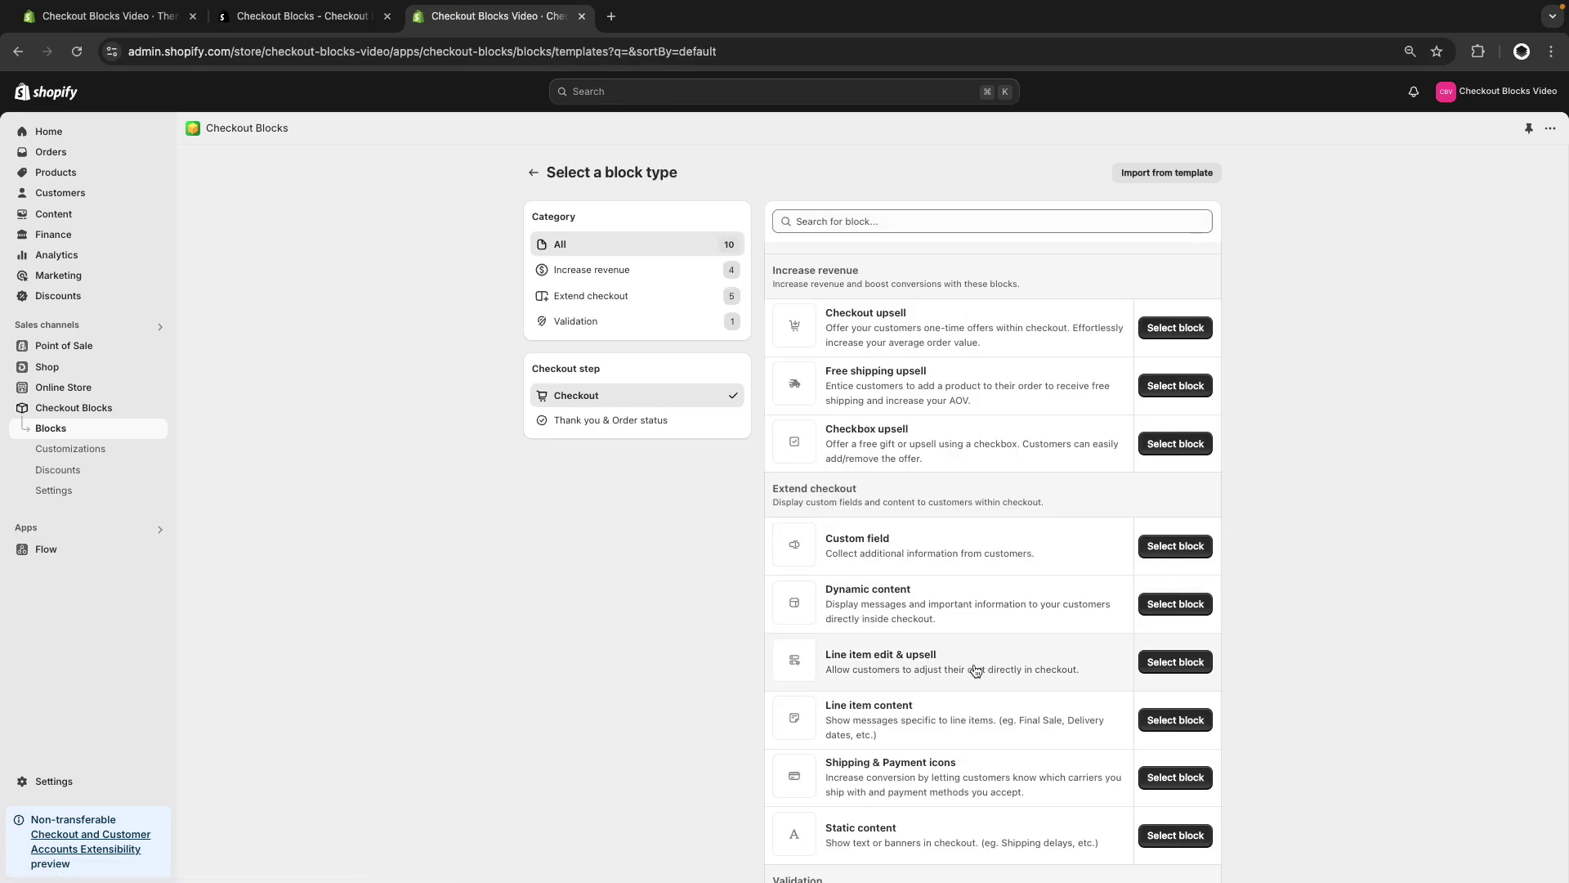
Start a new Line item edit & upsell block and name it "Line Items Edit".
left_click(1177, 662)
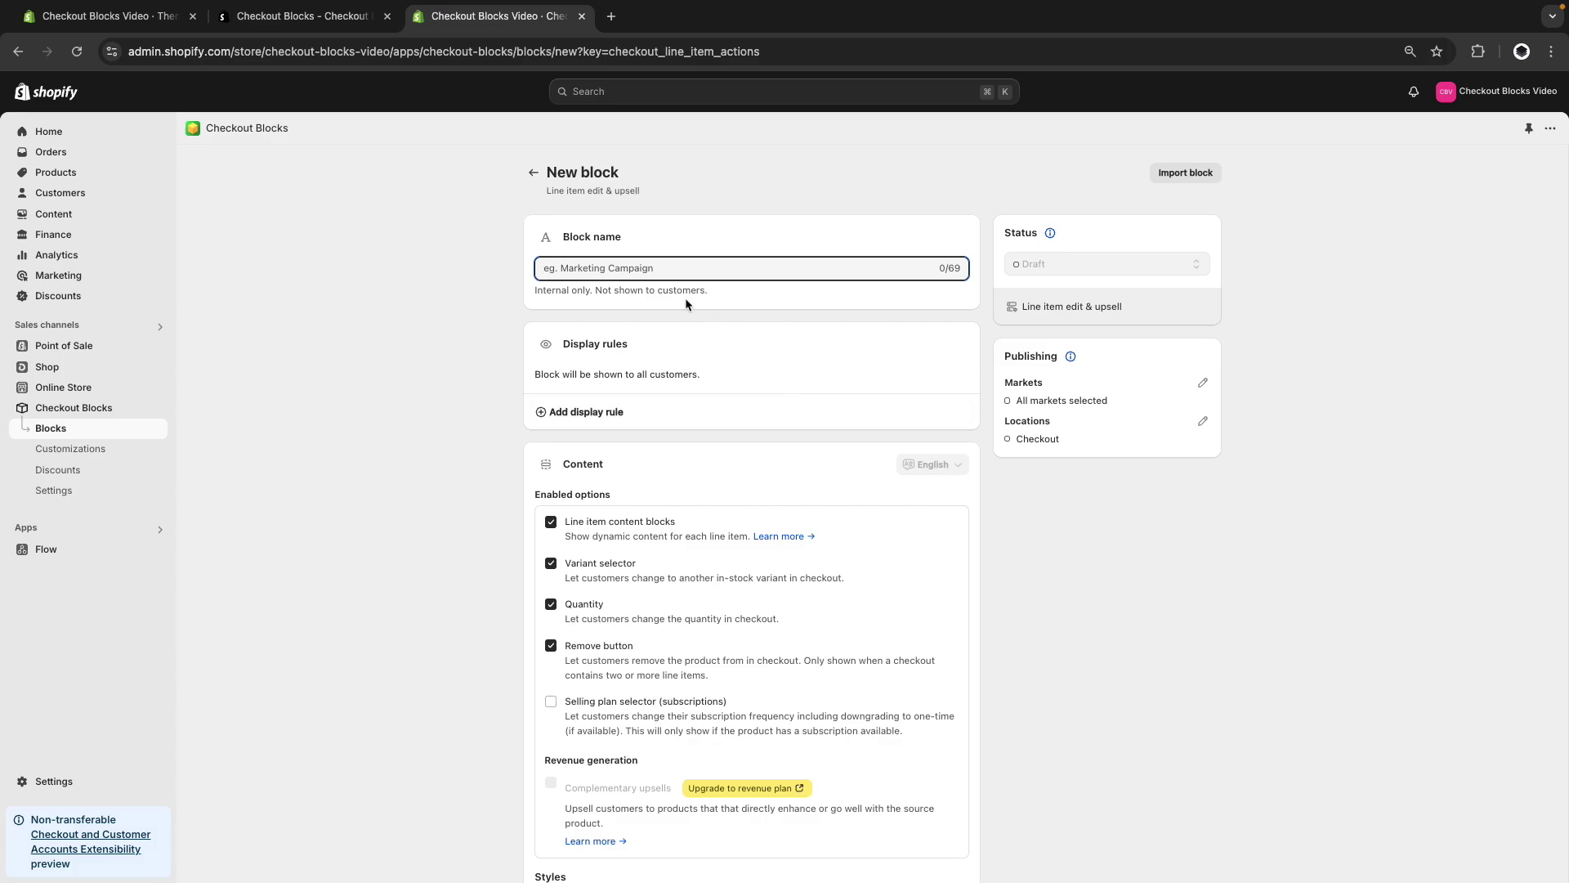
type("Line ")
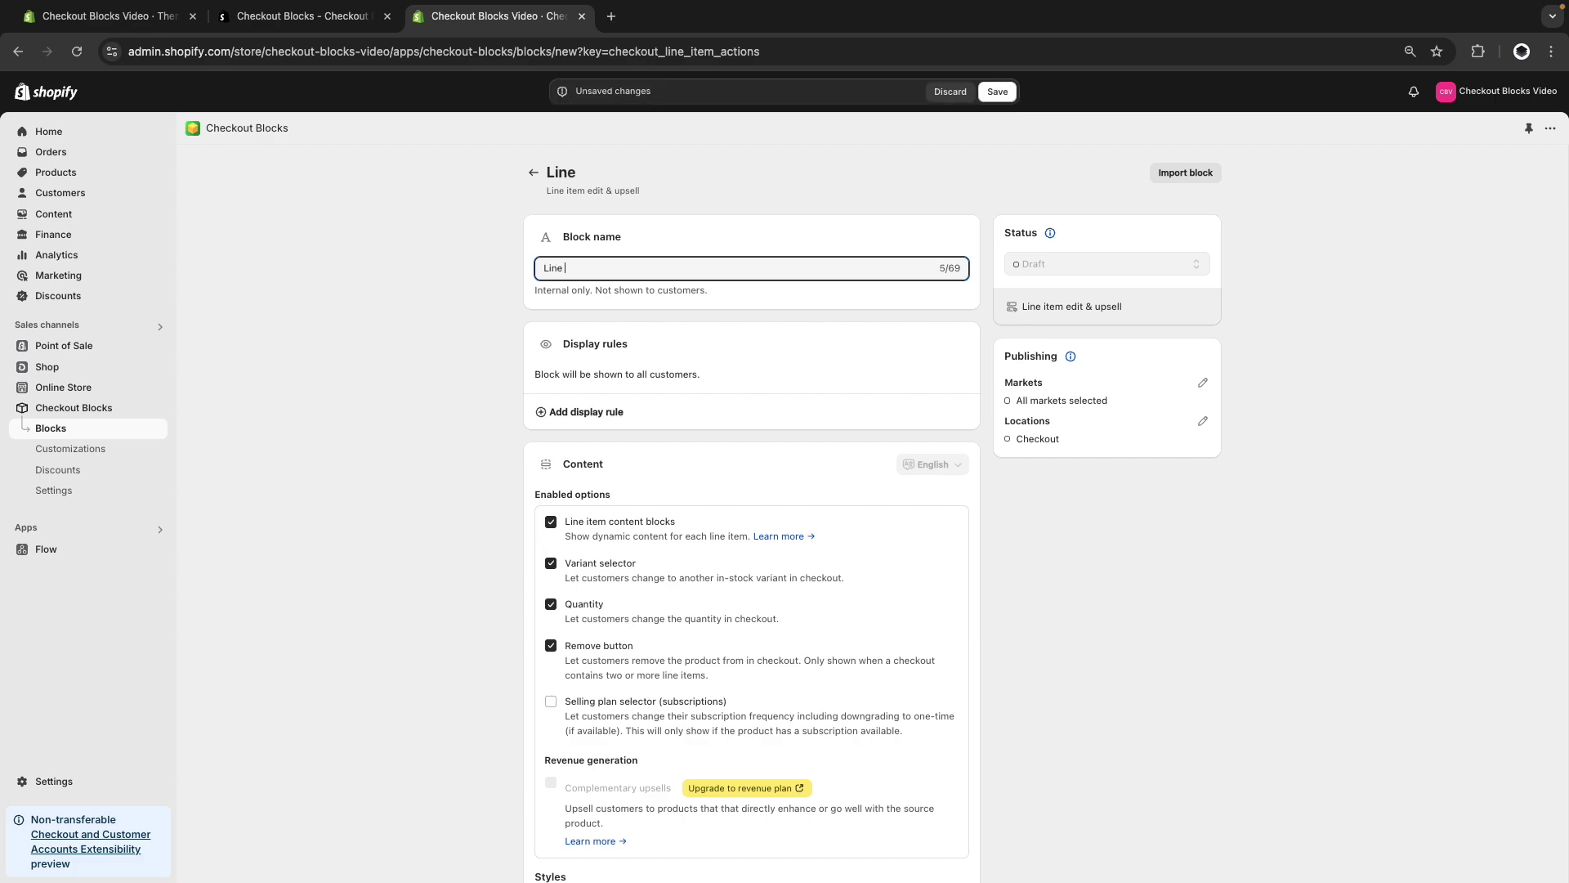
type("Items Edit")
Examine the product and cart display rules on offer, plus the block's enabled options and styles, without adding a rule.
left_click(586, 411)
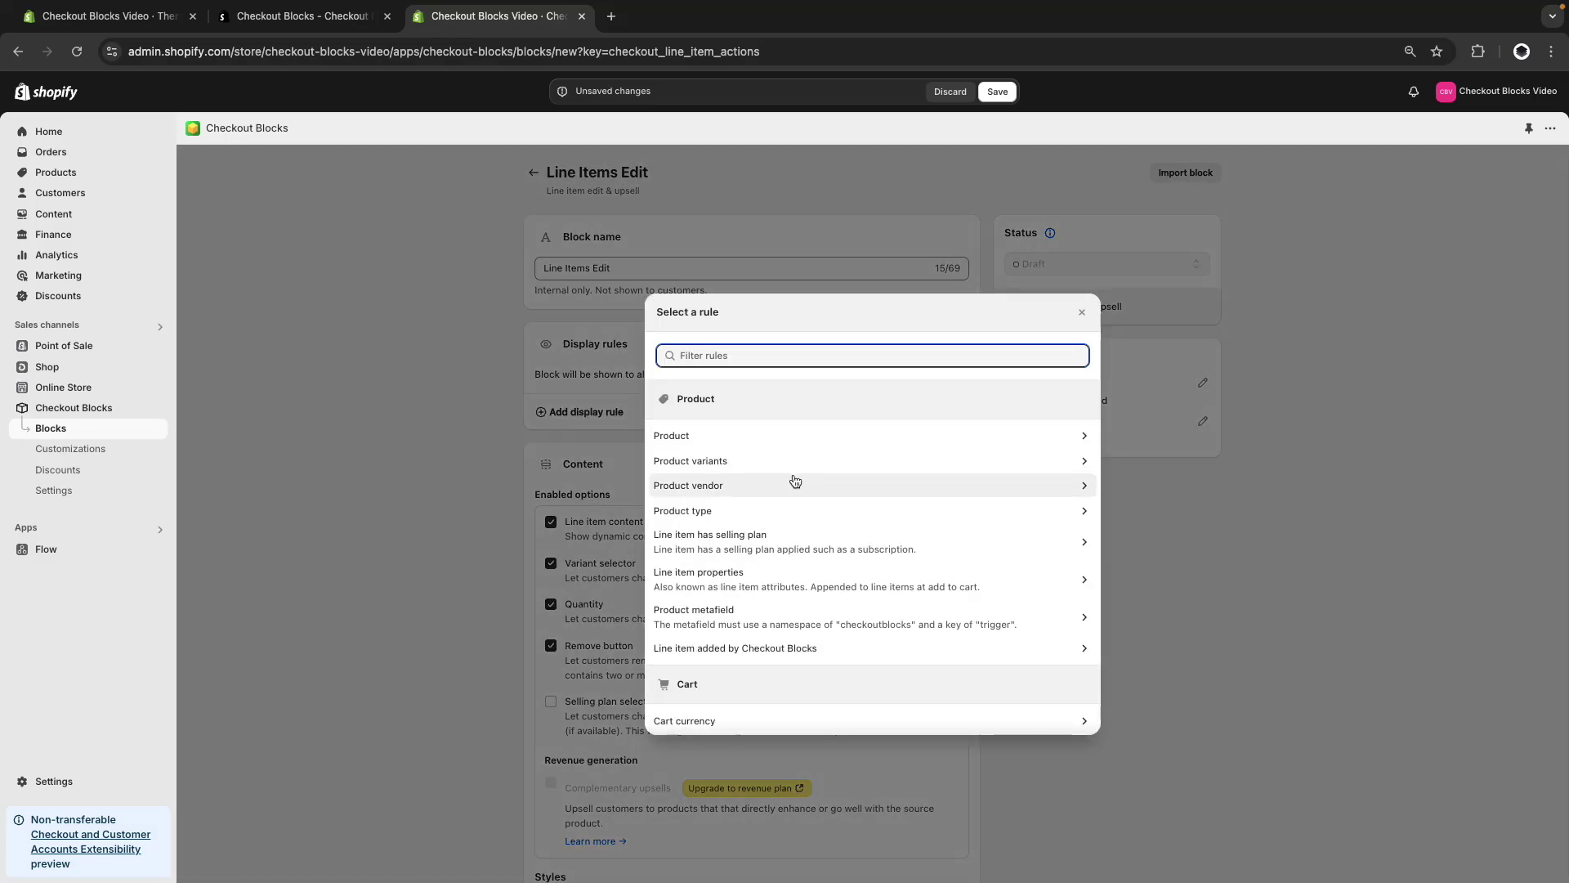
scroll(793, 482, "down", 3)
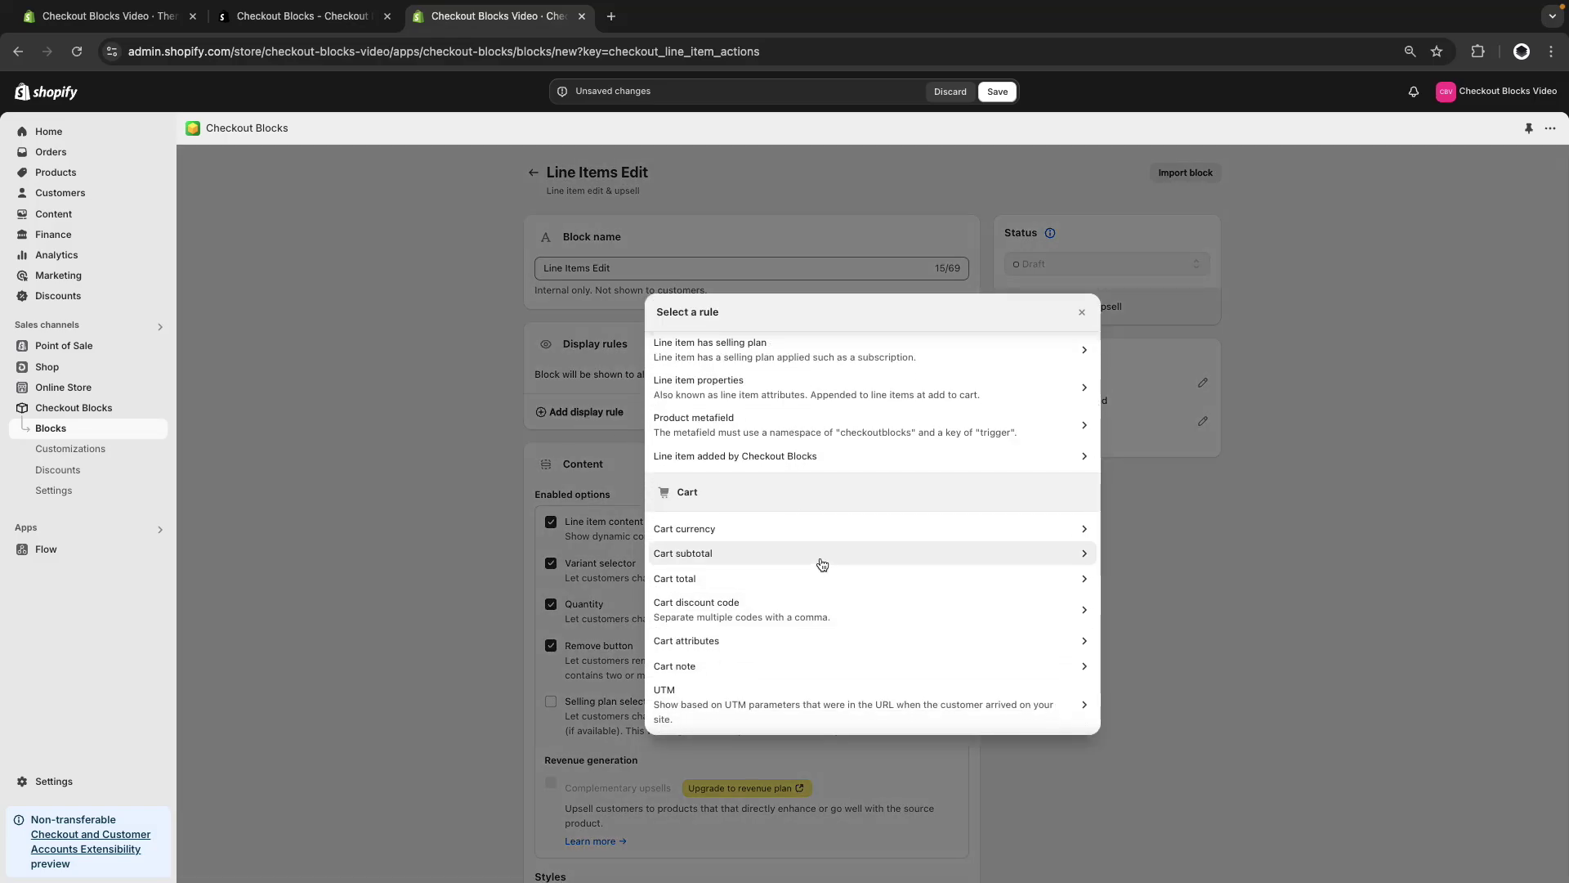
scroll(820, 562, "down", 1)
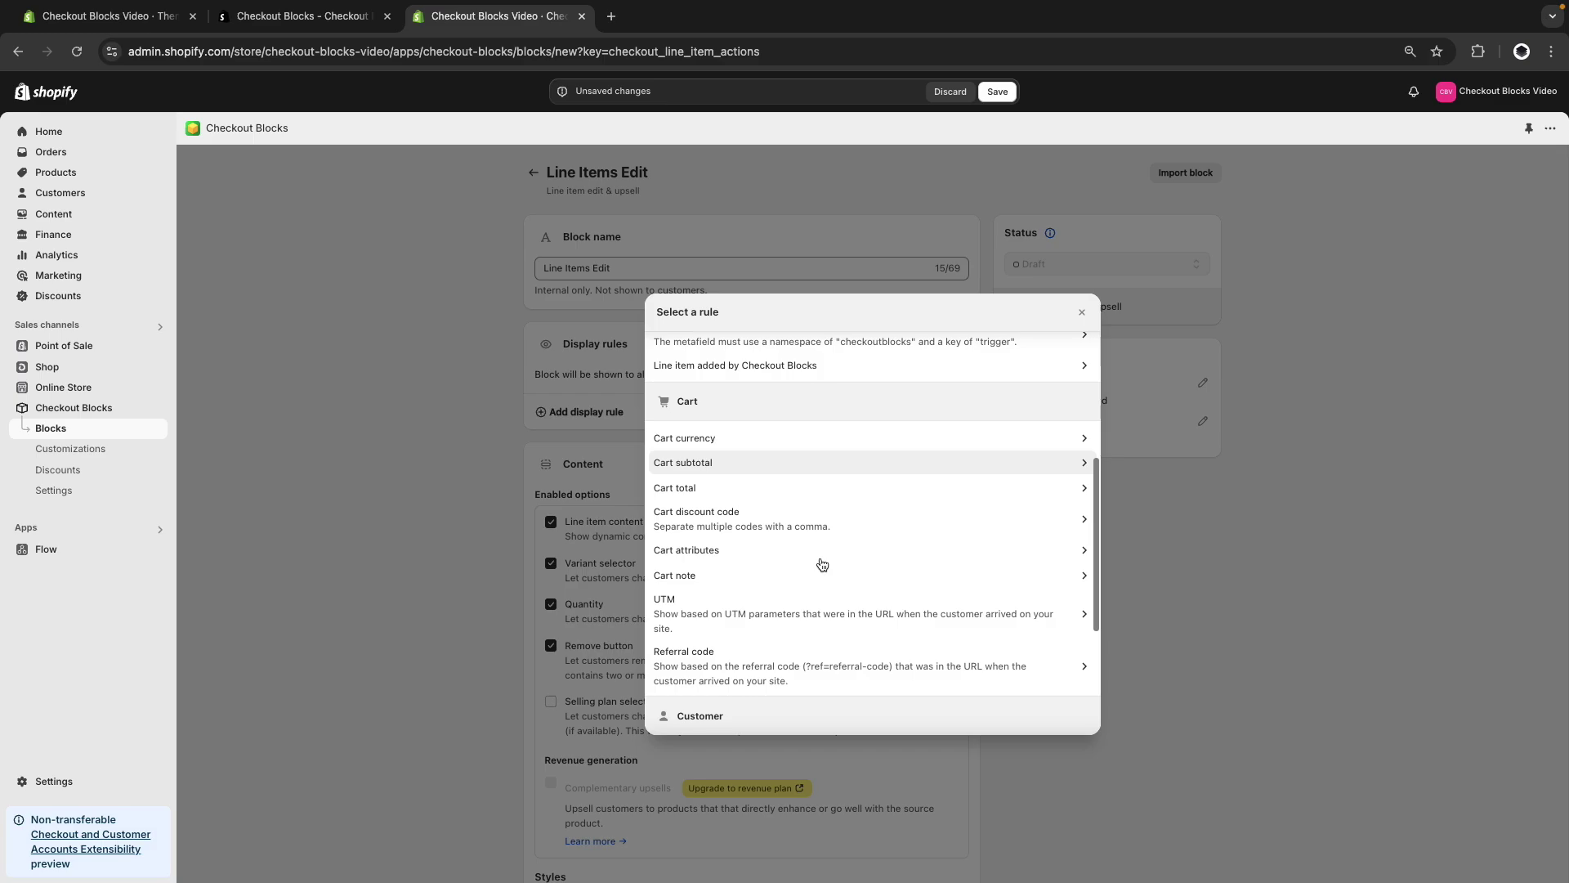
left_click(1196, 534)
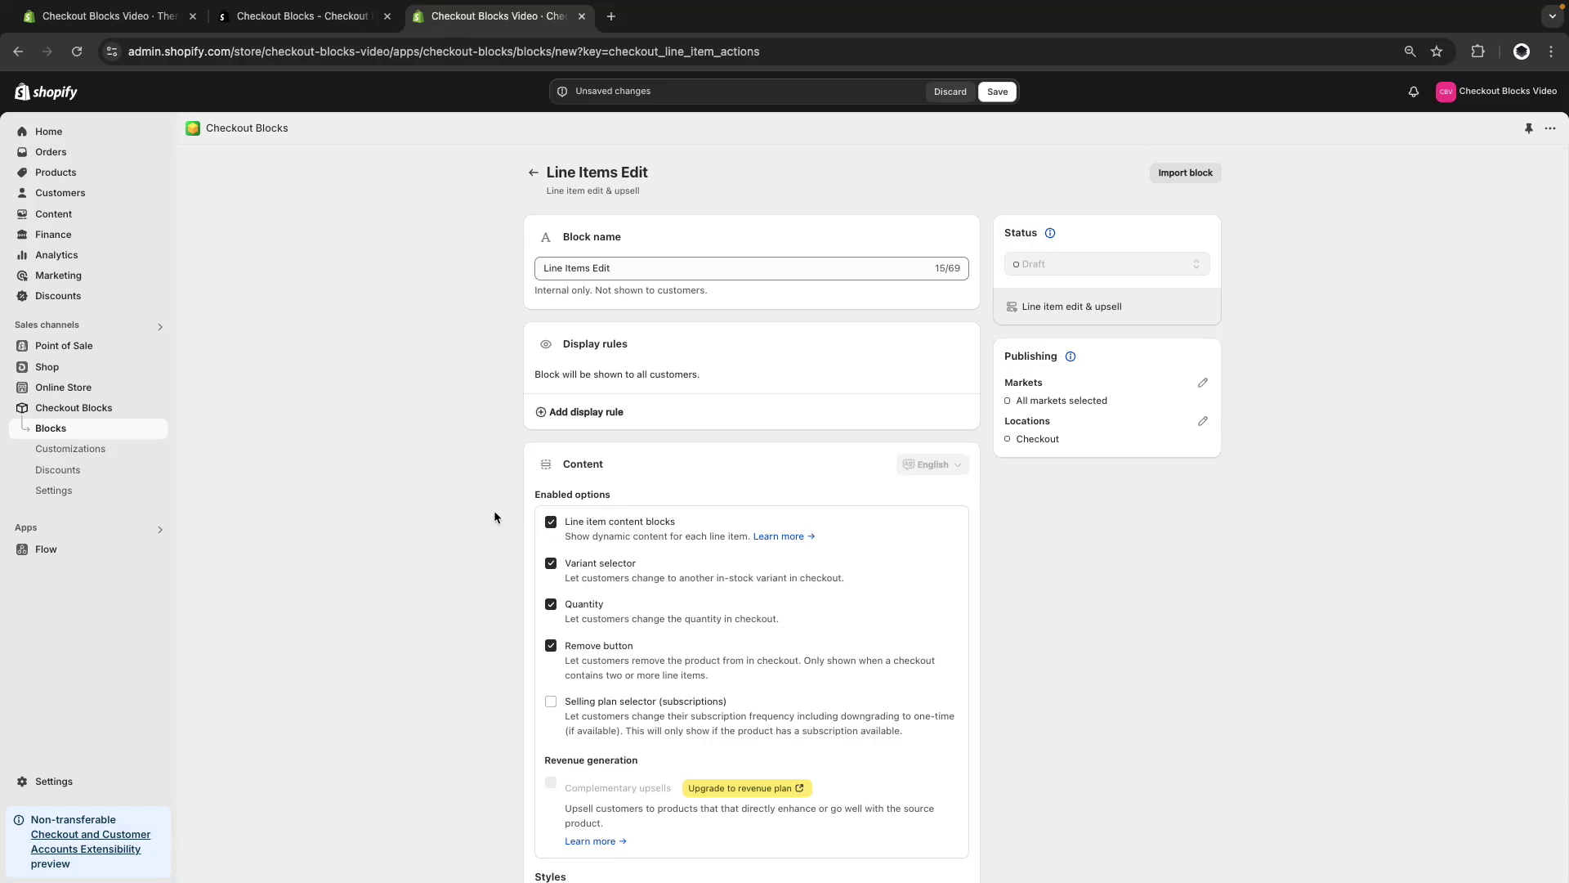
scroll(494, 517, "down", 2)
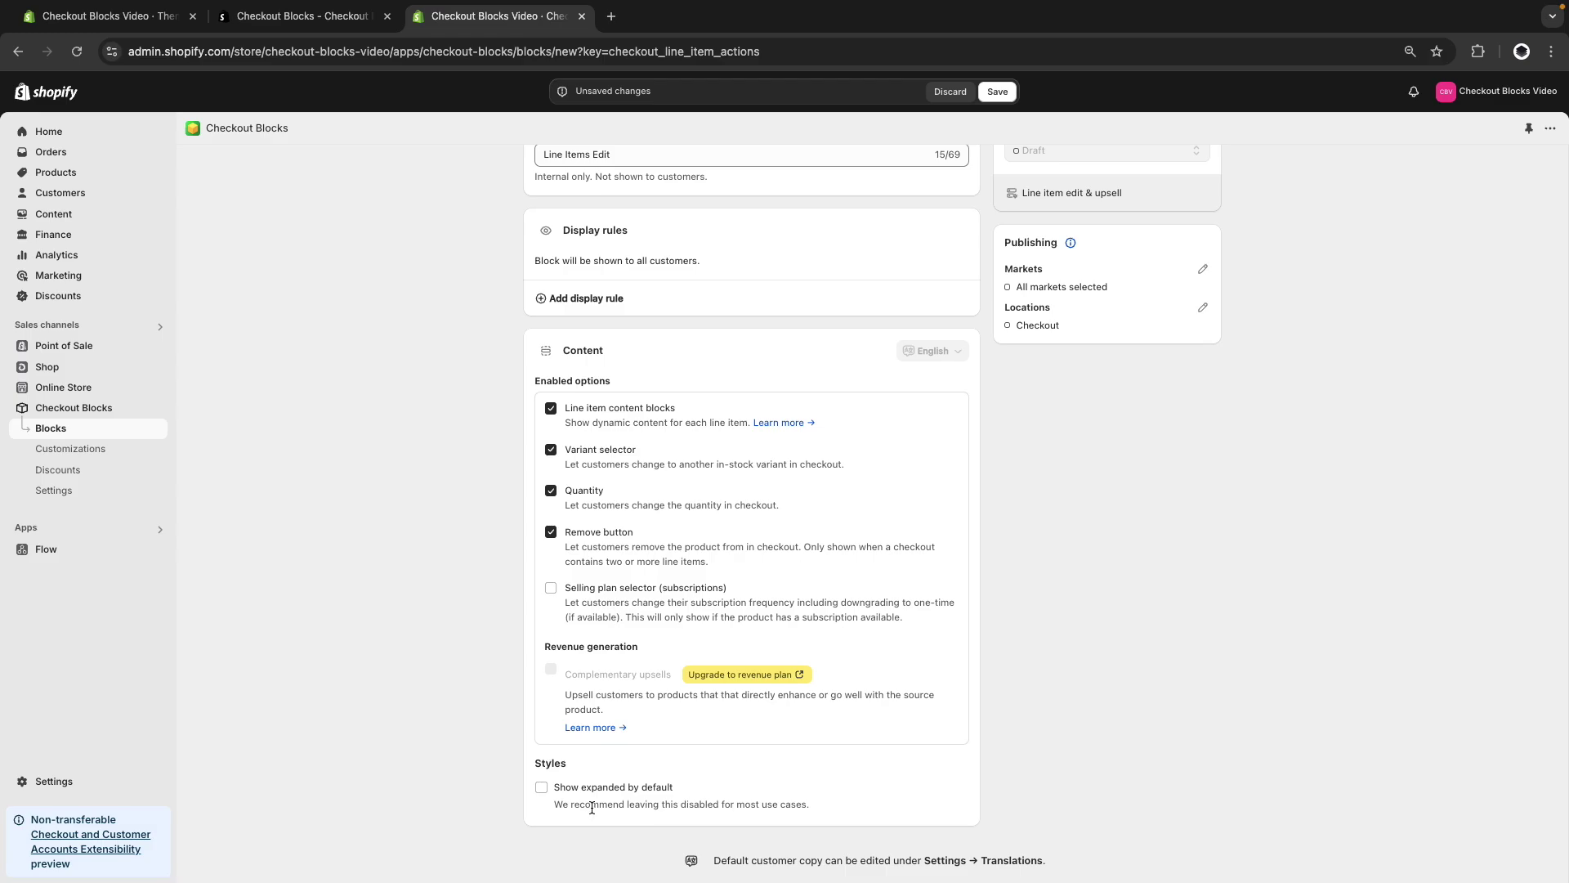
scroll(725, 659, "up", 2)
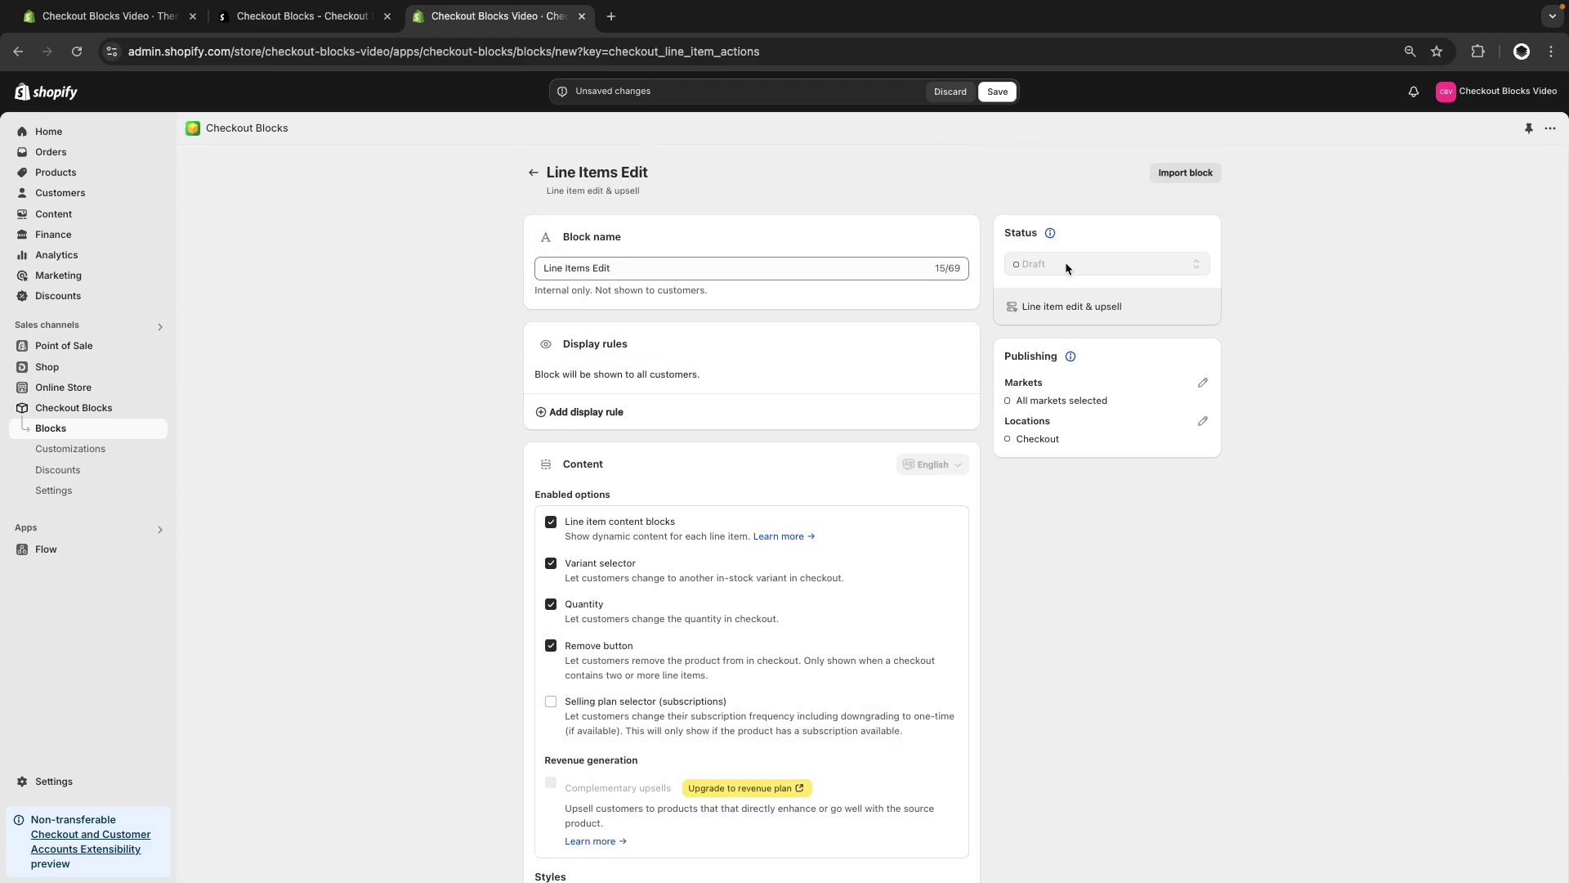
Save the Line Items Edit block and set its status to Active.
left_click(998, 92)
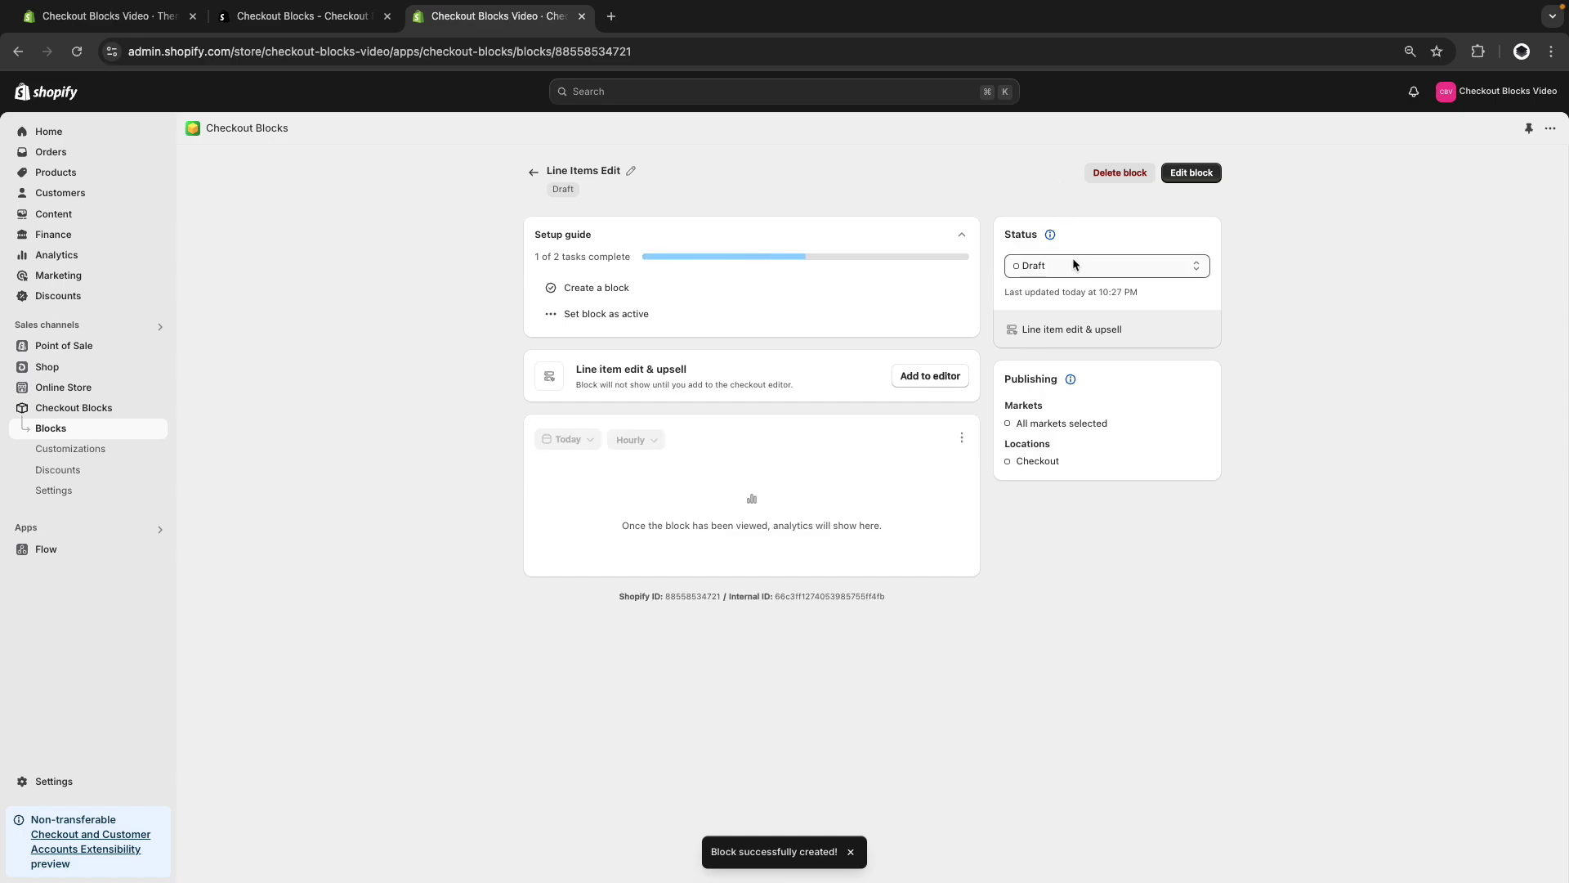
left_click(1073, 264)
left_click(1063, 281)
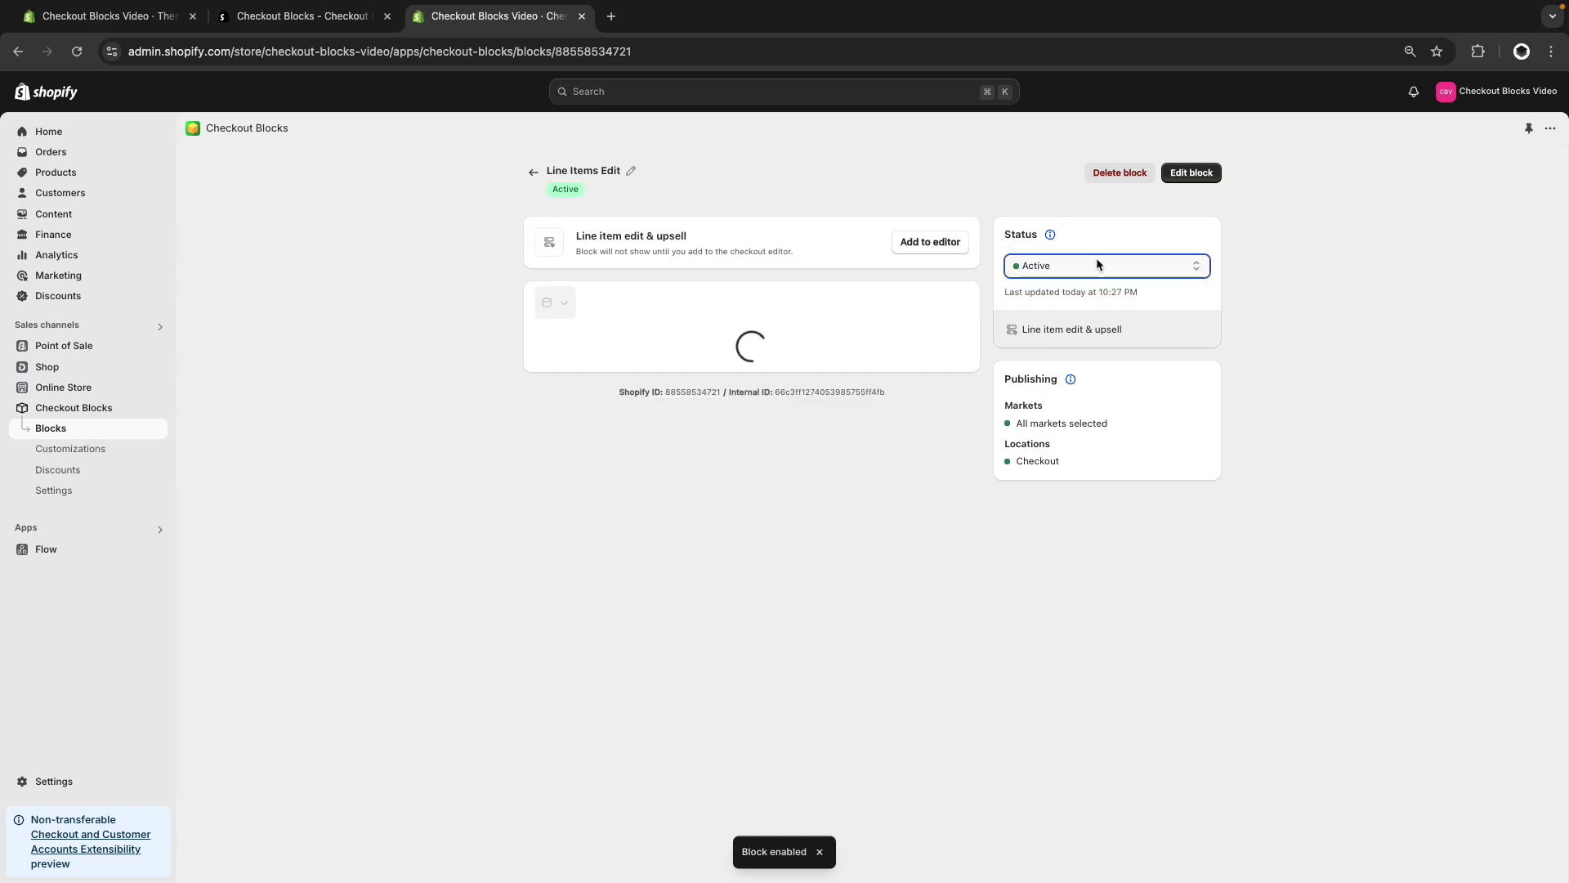
Open the Checkout Blocks Video configuration in the checkout editor and add the Line item edit & upsell app block.
left_click(945, 248)
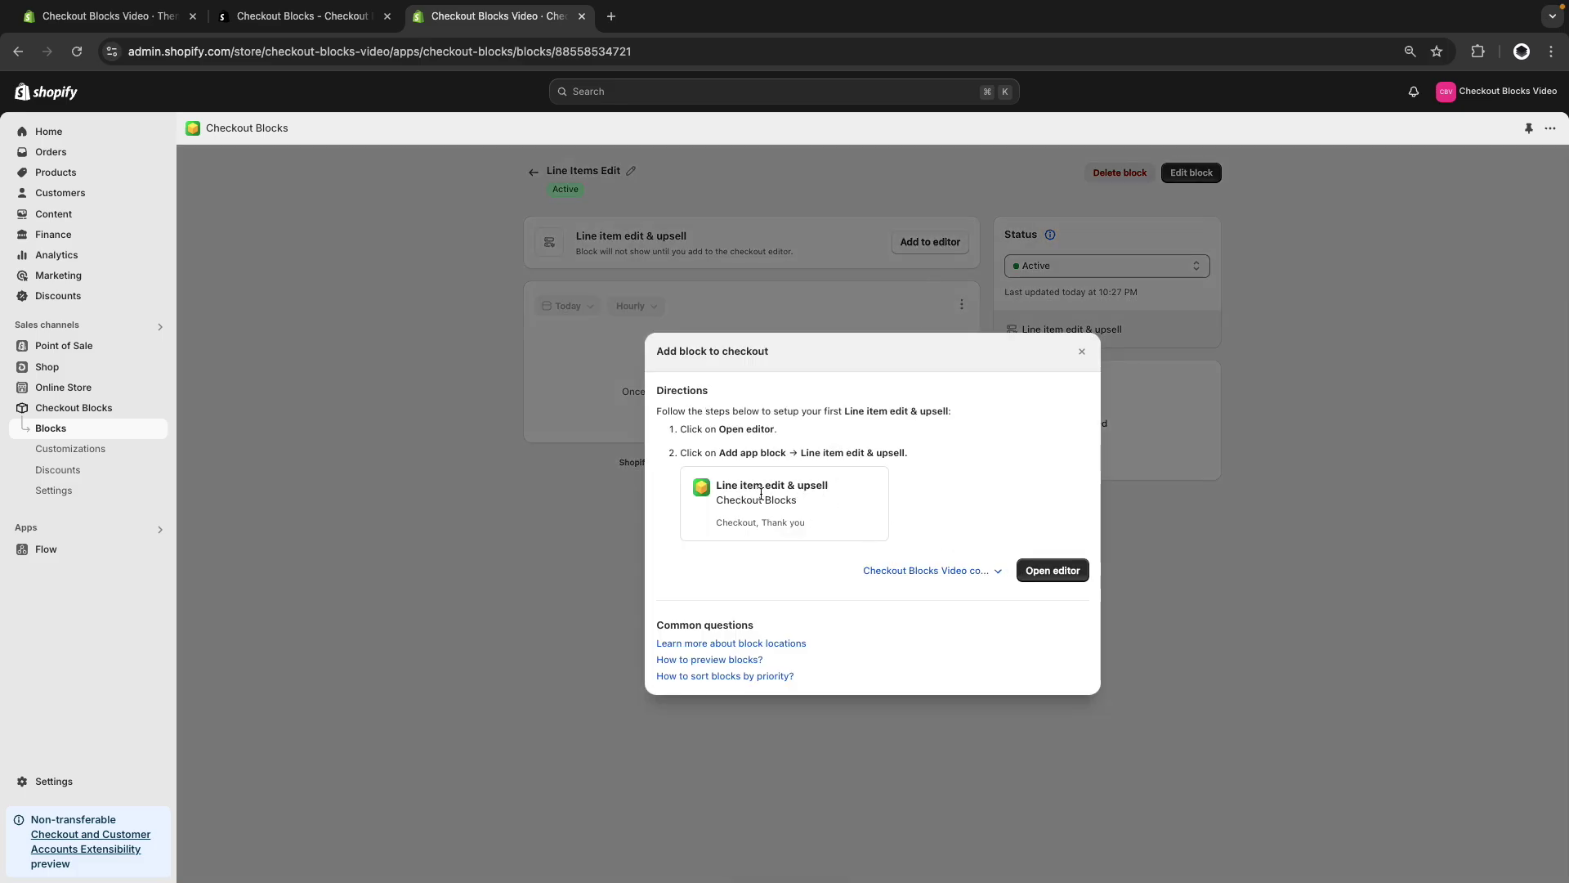
left_click(1067, 571)
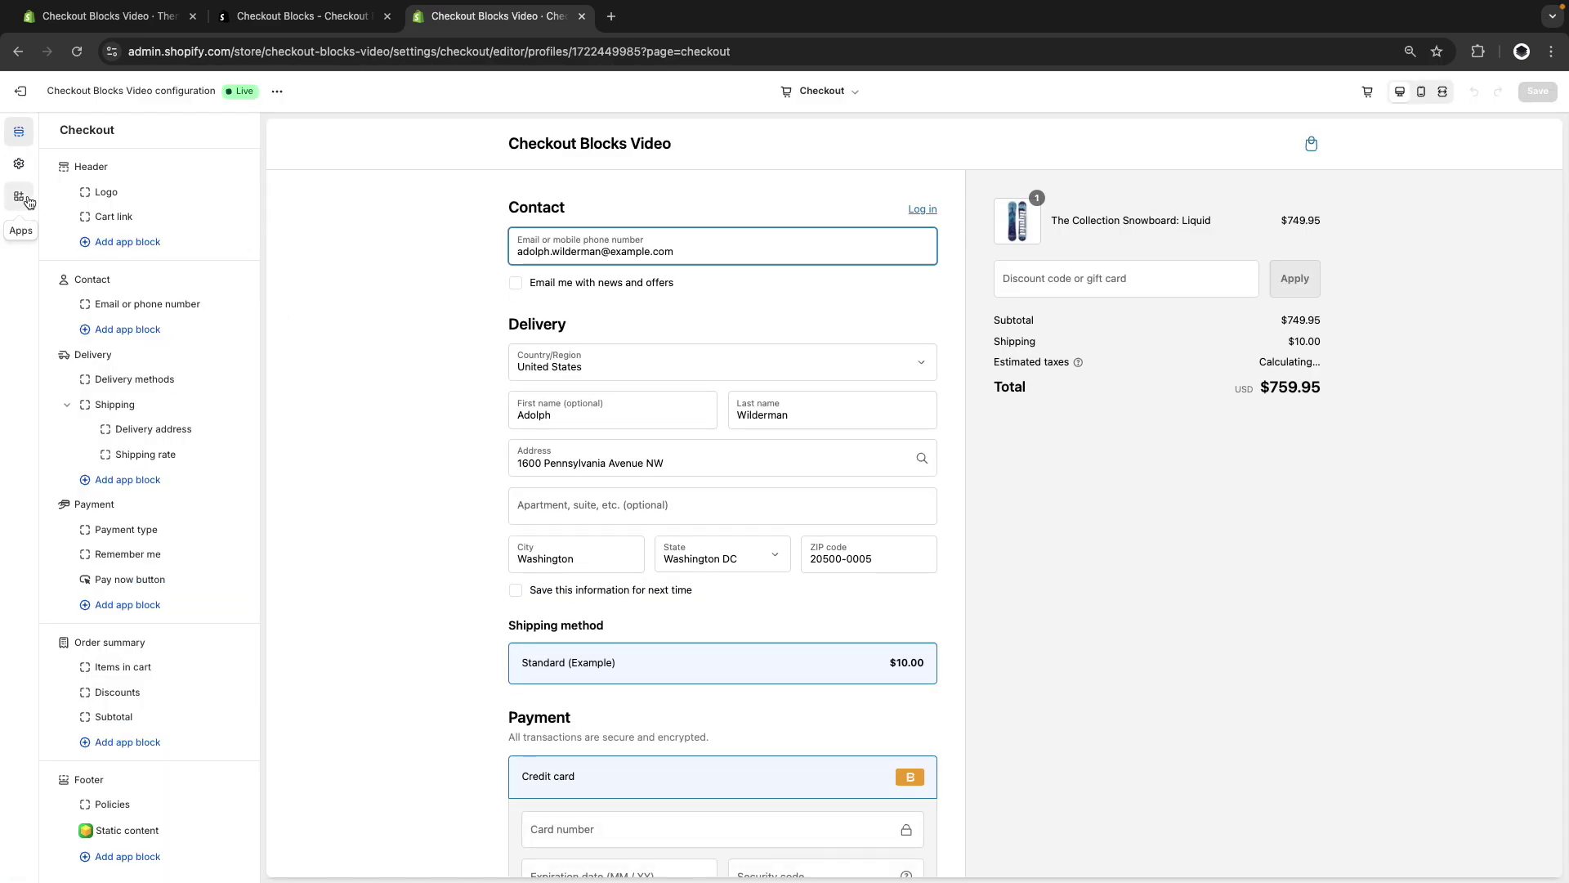
left_click(28, 202)
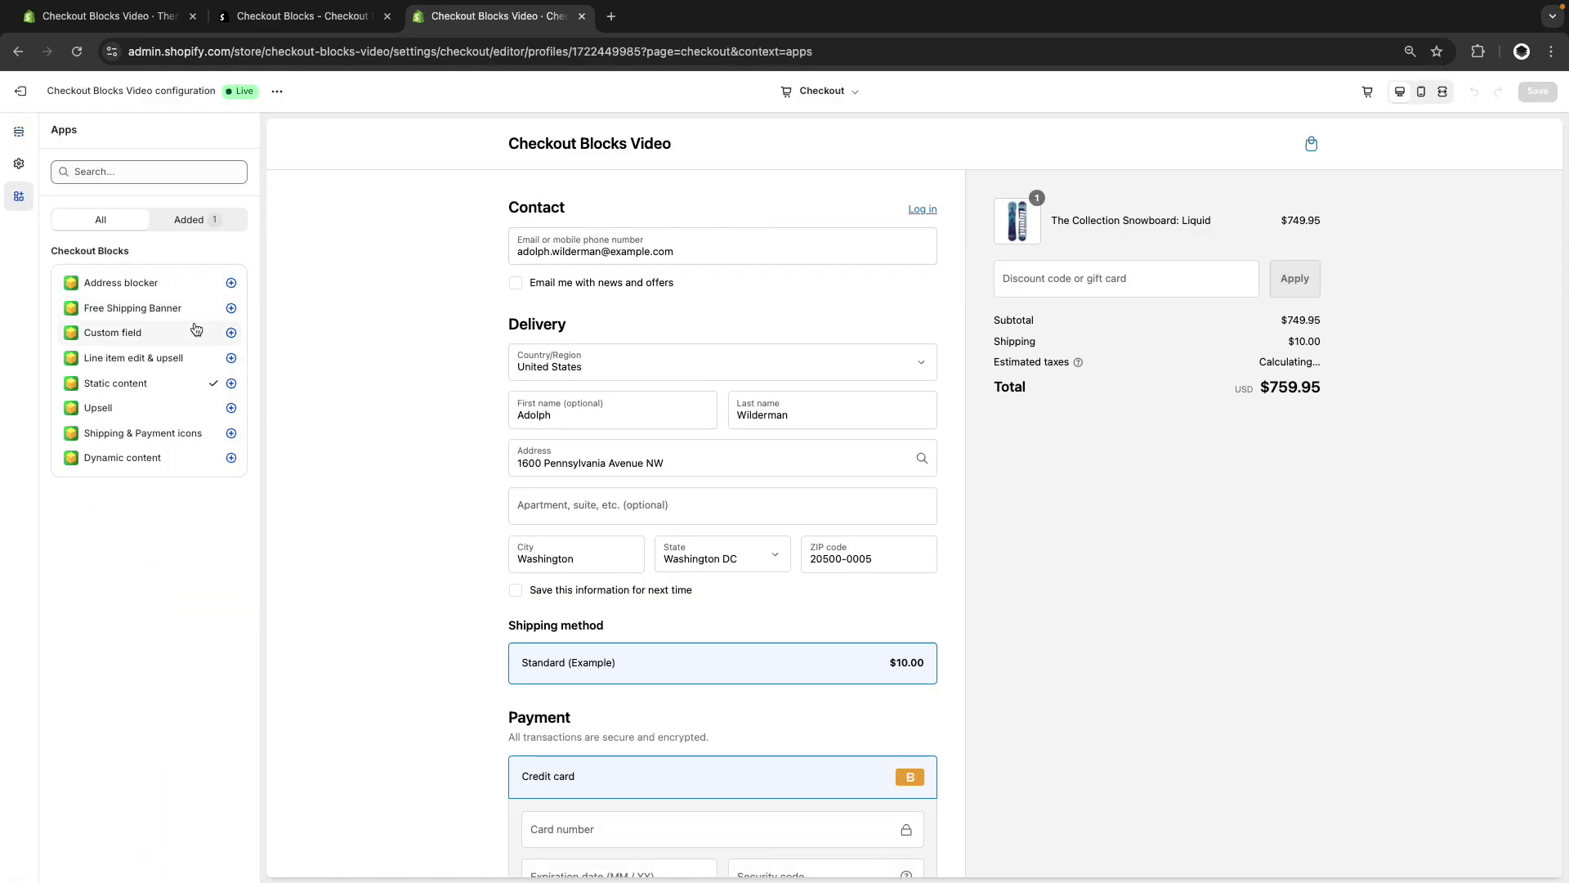
left_click(231, 358)
left_click(281, 391)
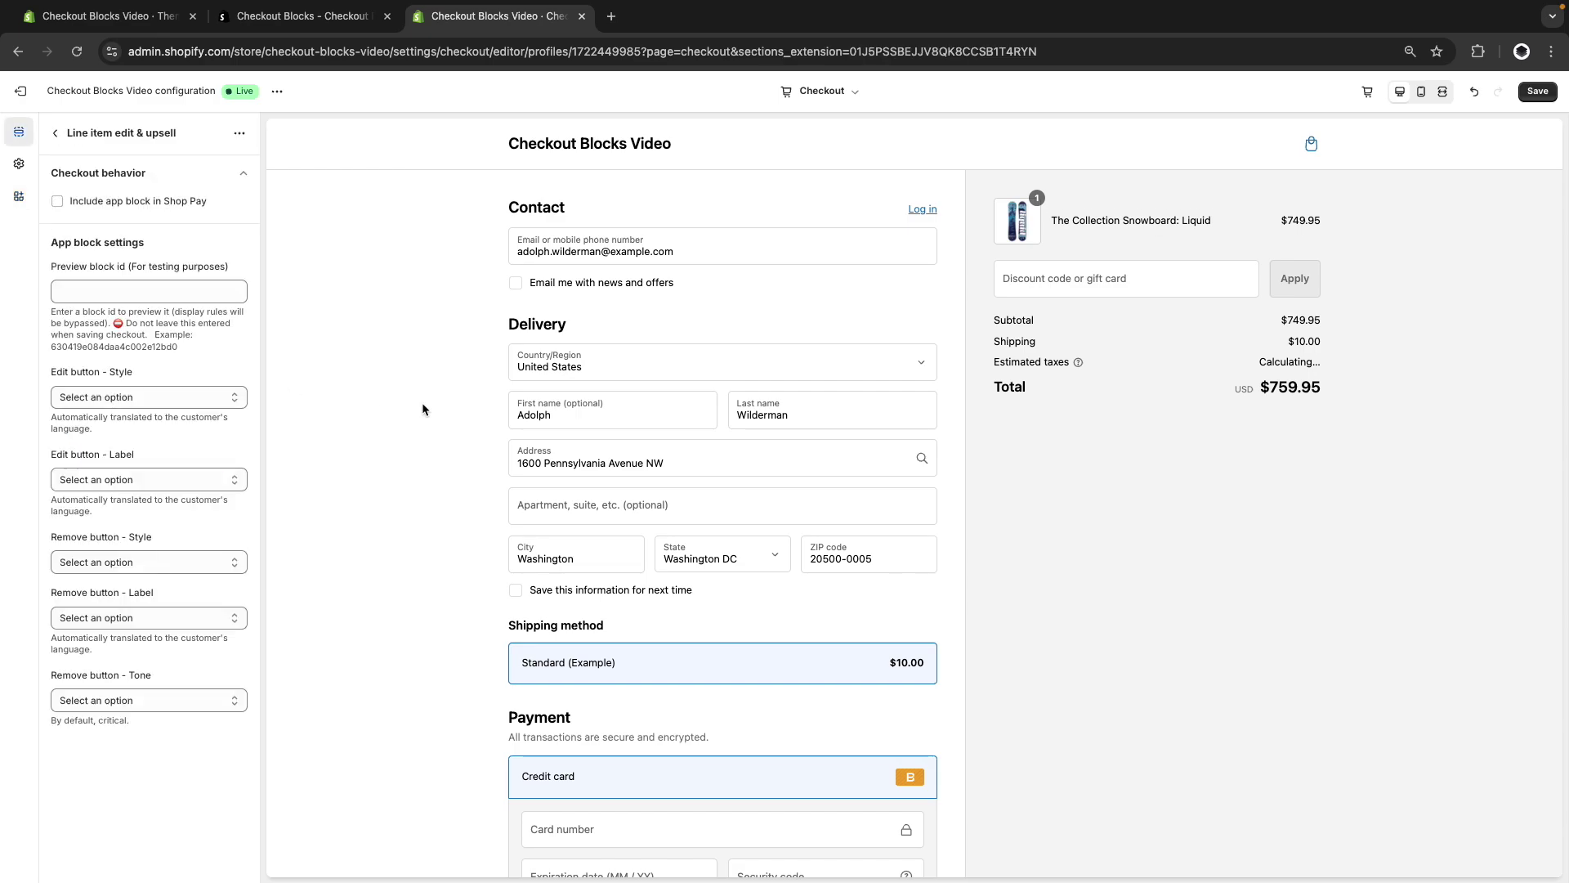
Try the link style for the line item Edit button, then set its style to plain.
left_click(147, 397)
left_click(160, 434)
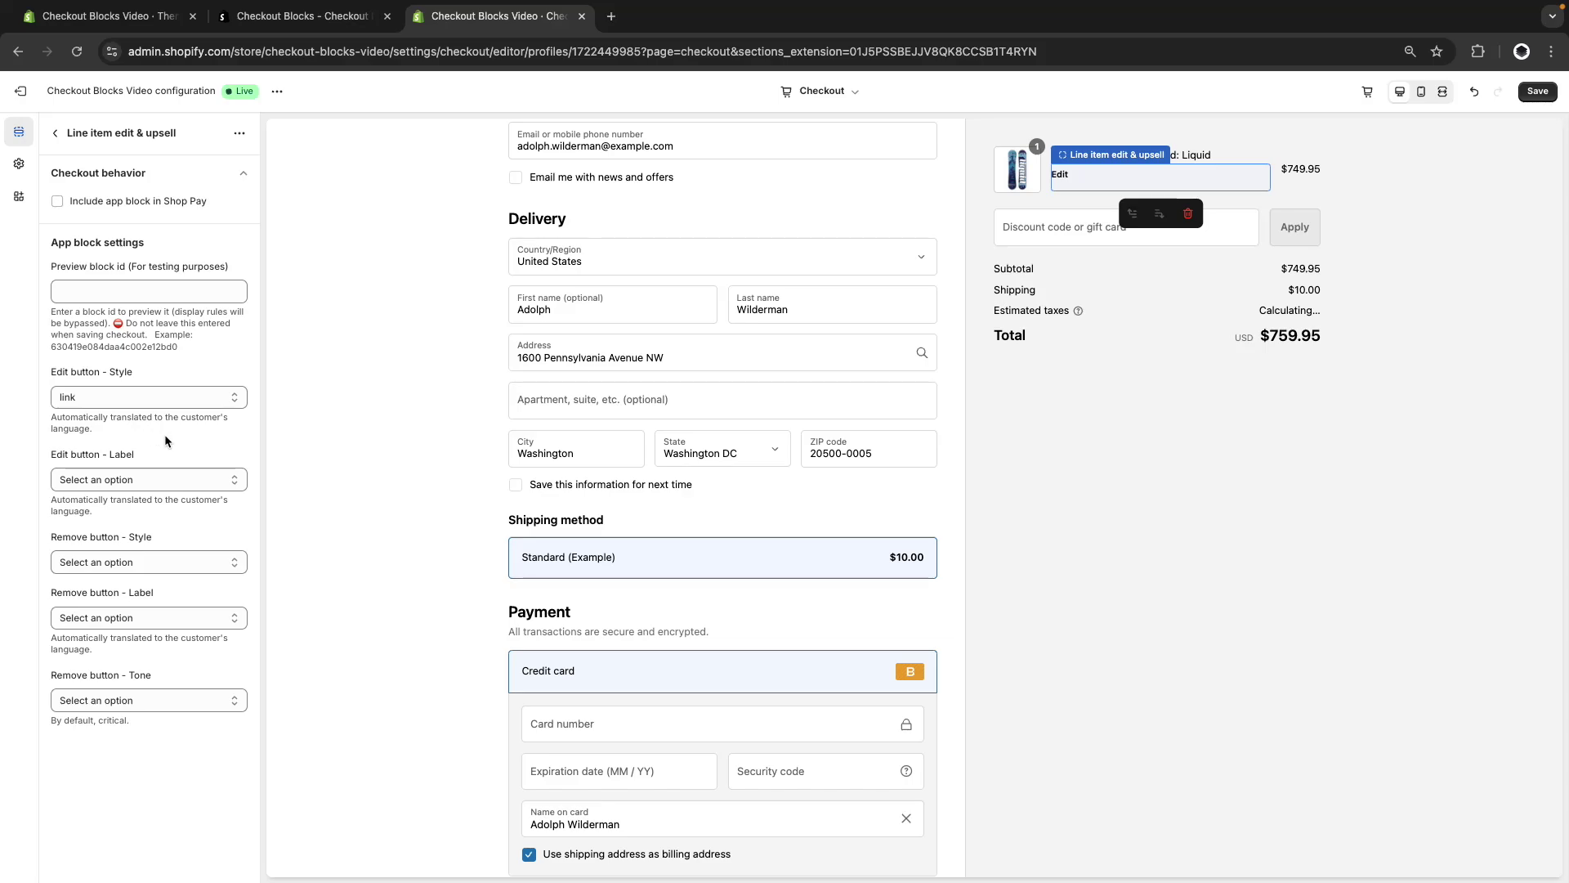
left_click(159, 401)
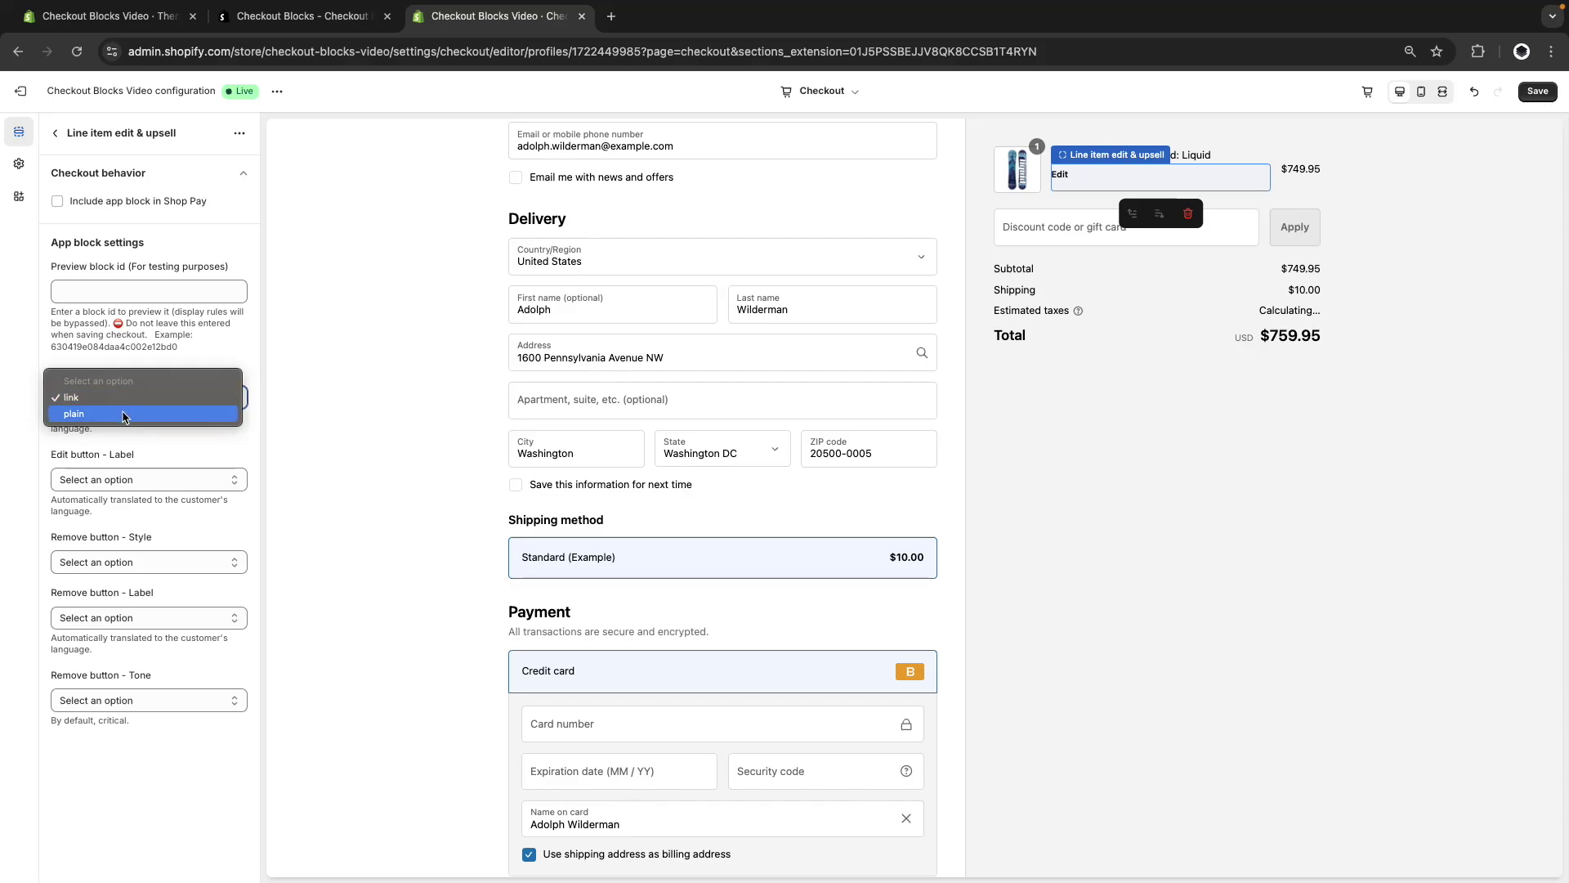
left_click(123, 414)
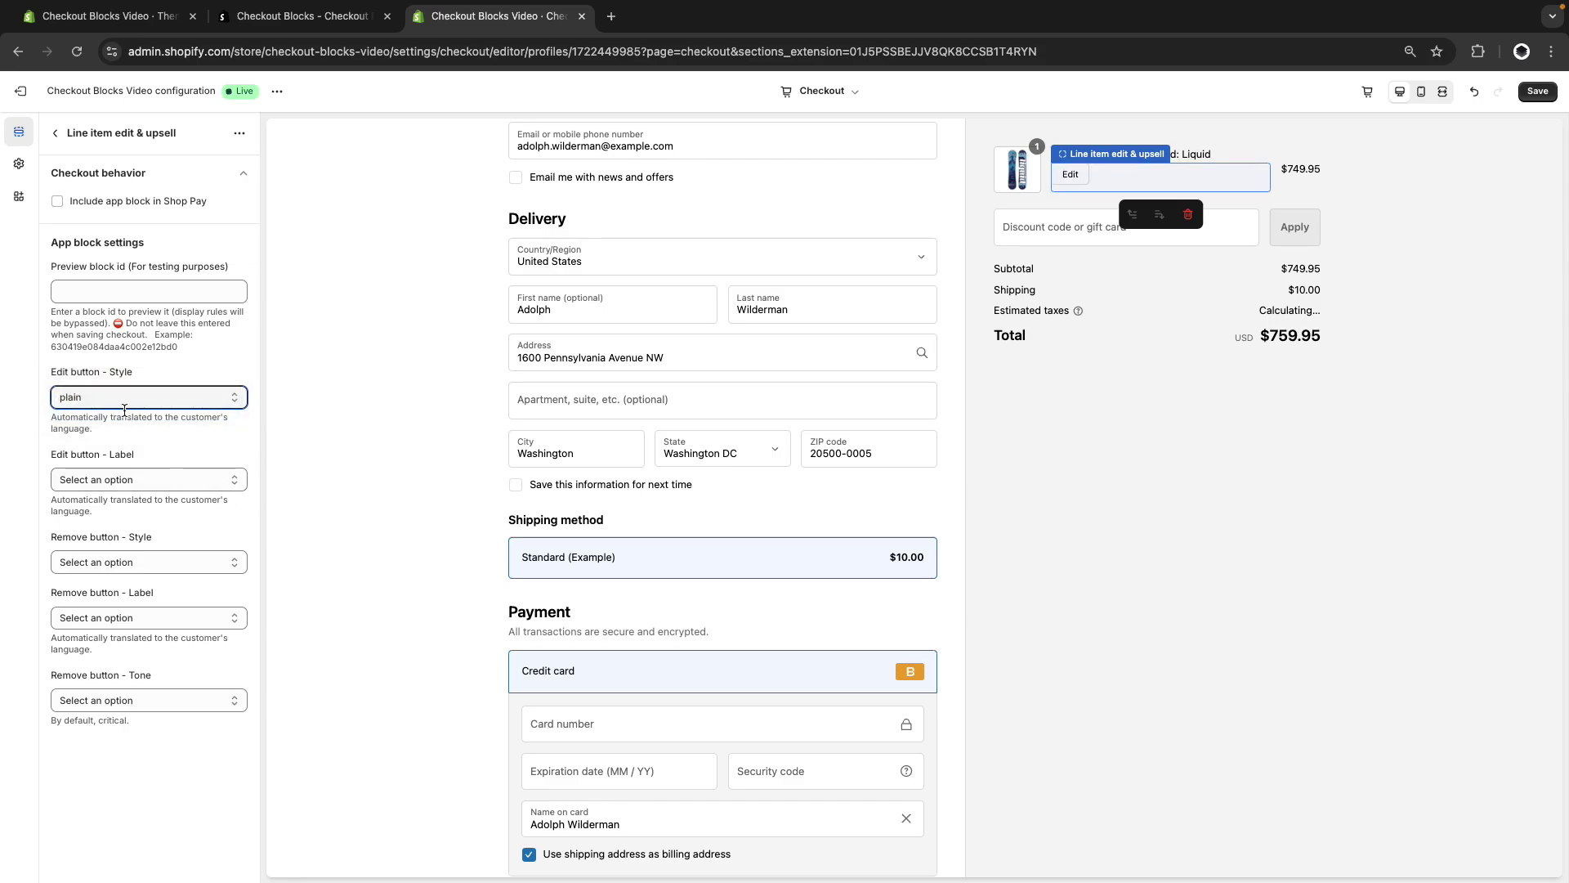
Try the edit_options label for the Edit button, set the label to edit, and save the configuration.
left_click(136, 479)
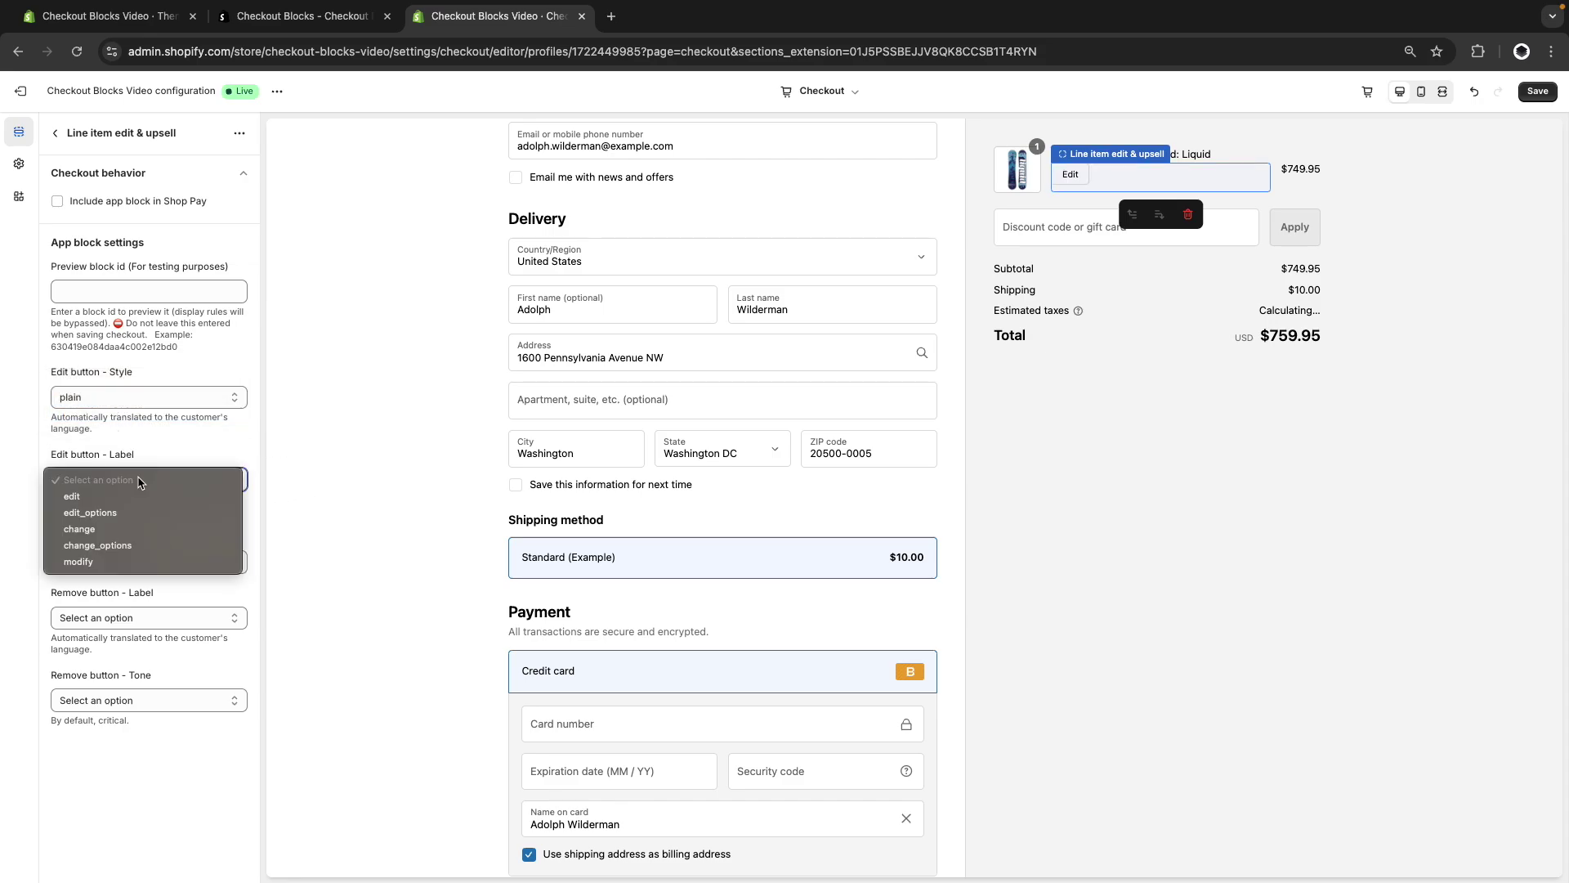
left_click(129, 512)
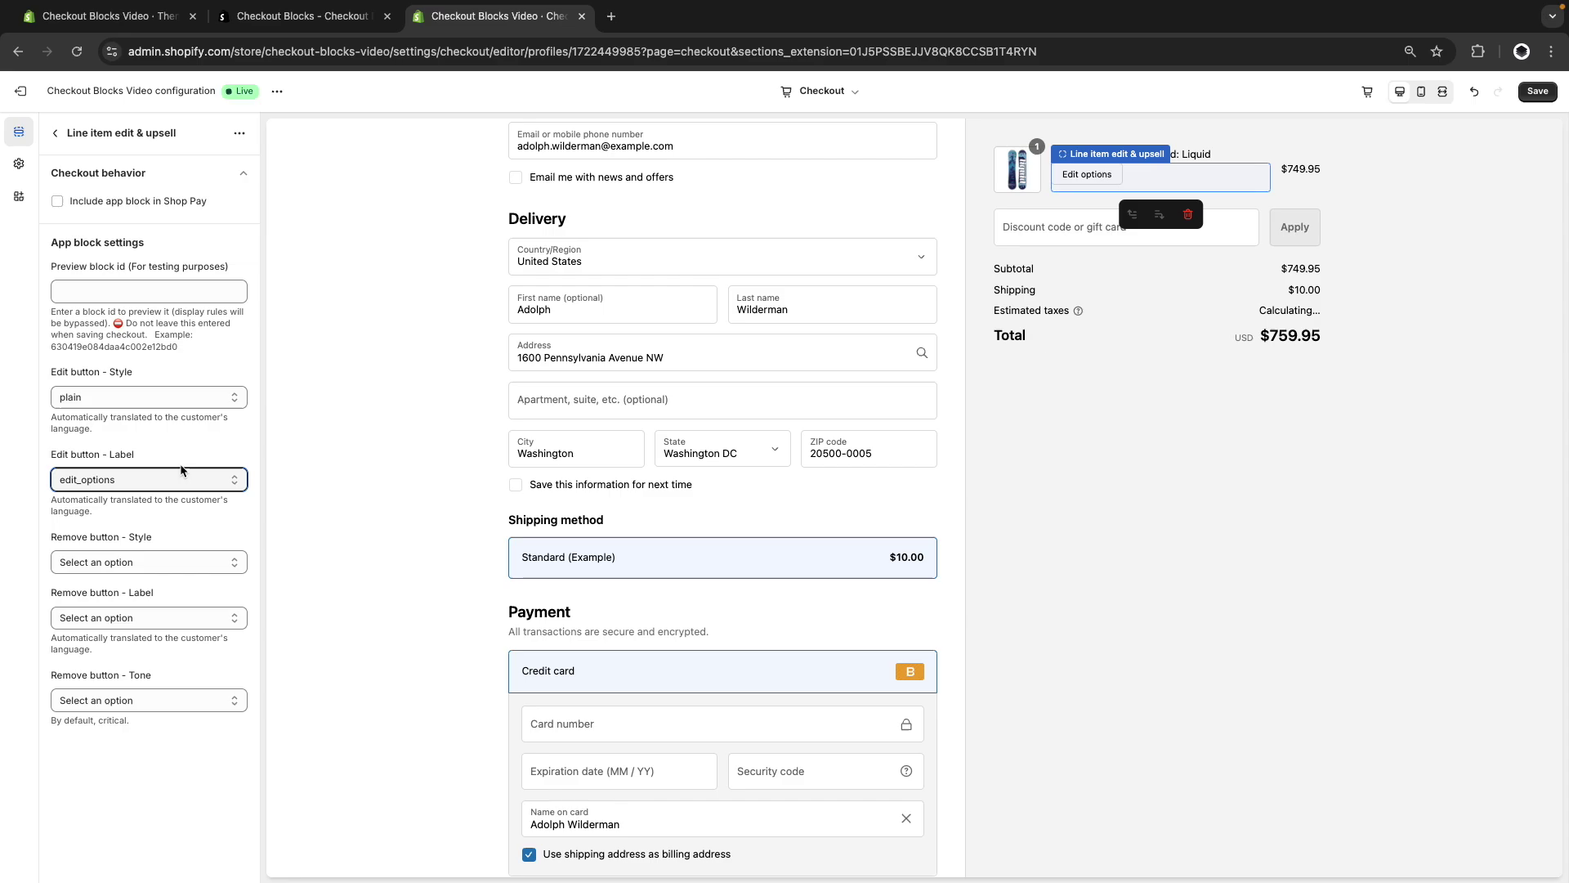
left_click(152, 479)
left_click(123, 463)
left_click(130, 483)
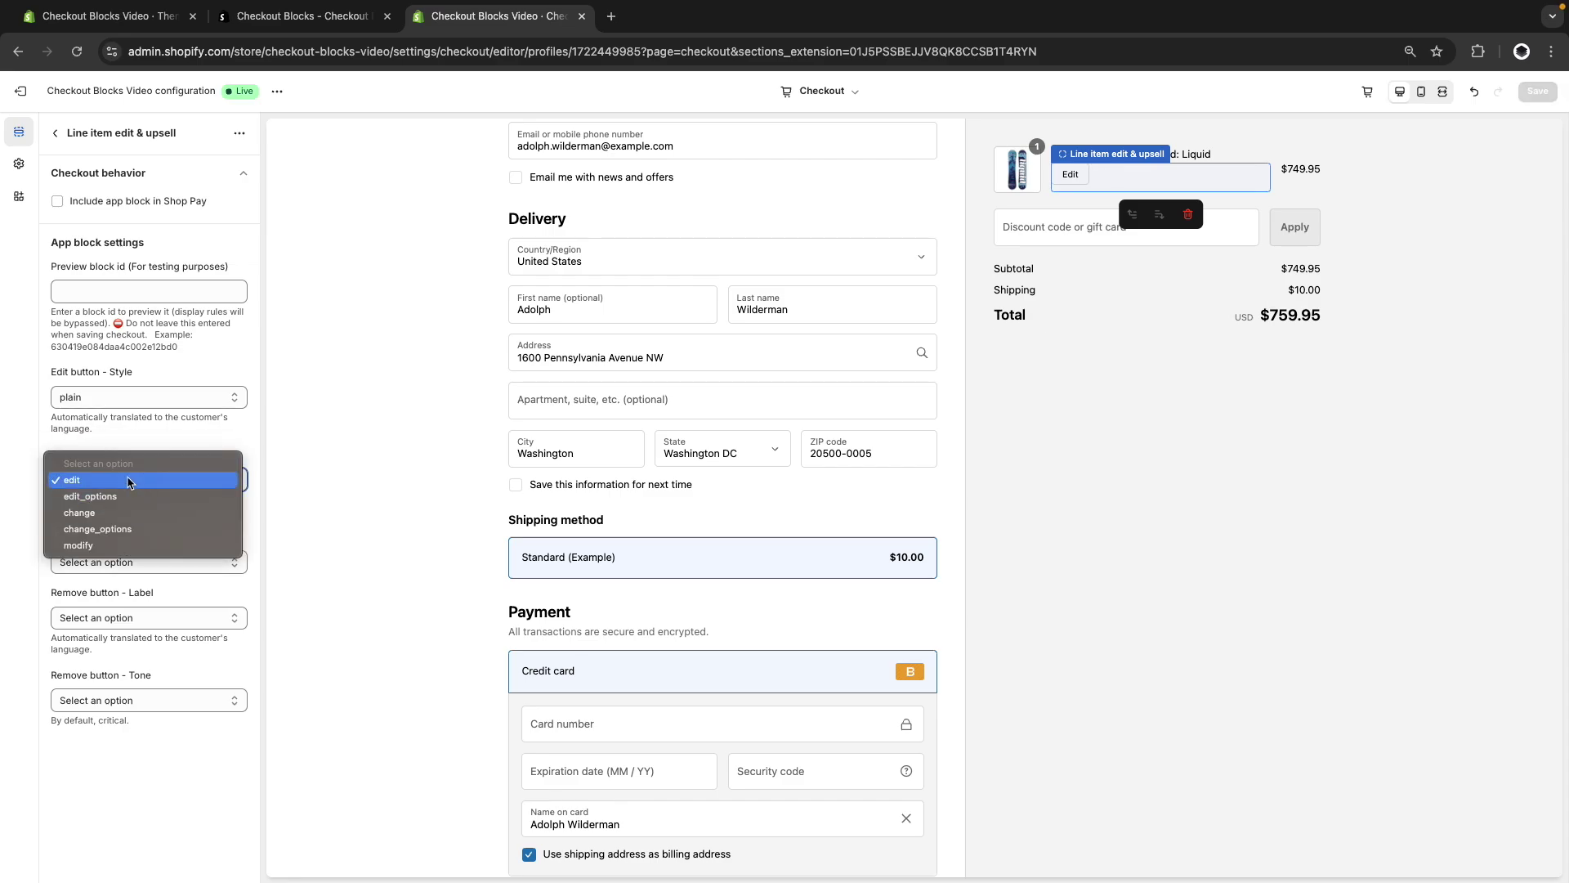
left_click(130, 481)
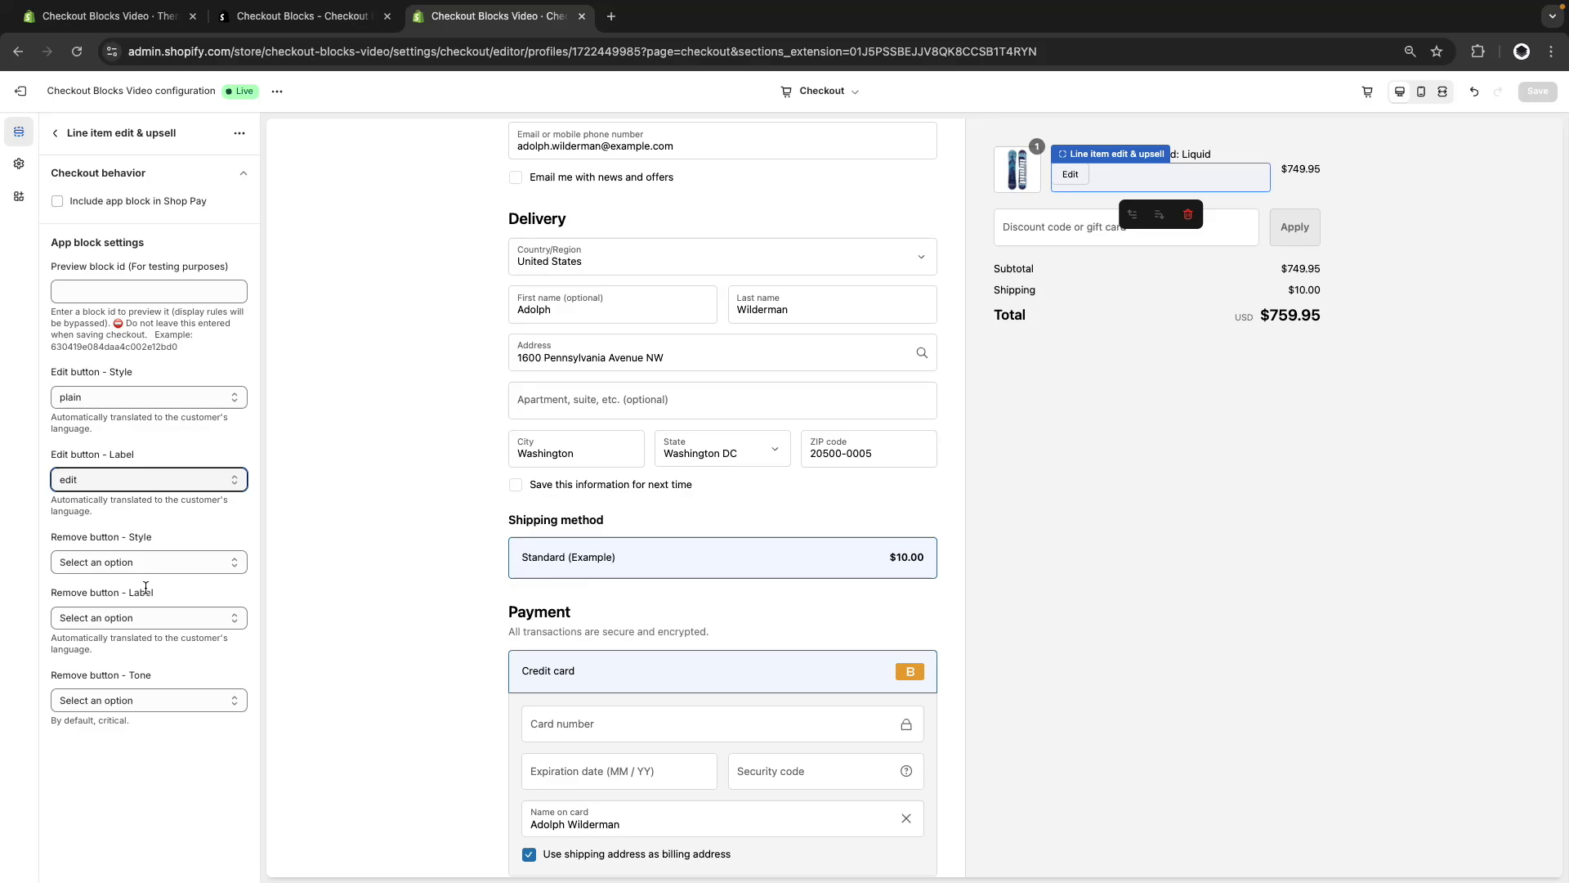
Test the line item Edit button in the editor preview by raising the snowboard's quantity to 3.
left_click(1070, 175)
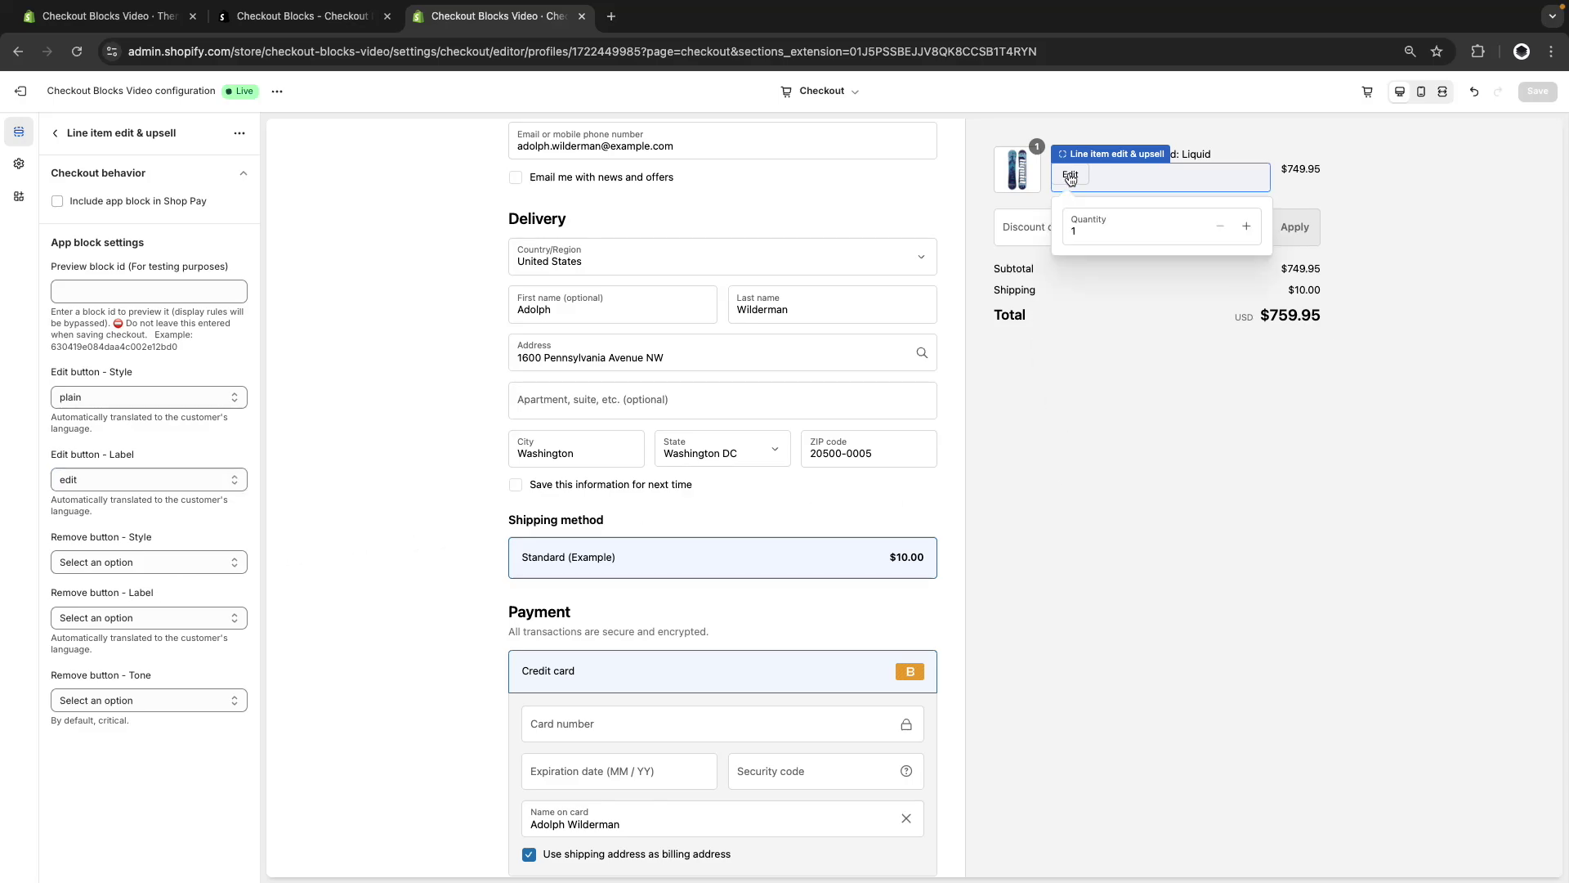
left_click(1248, 234)
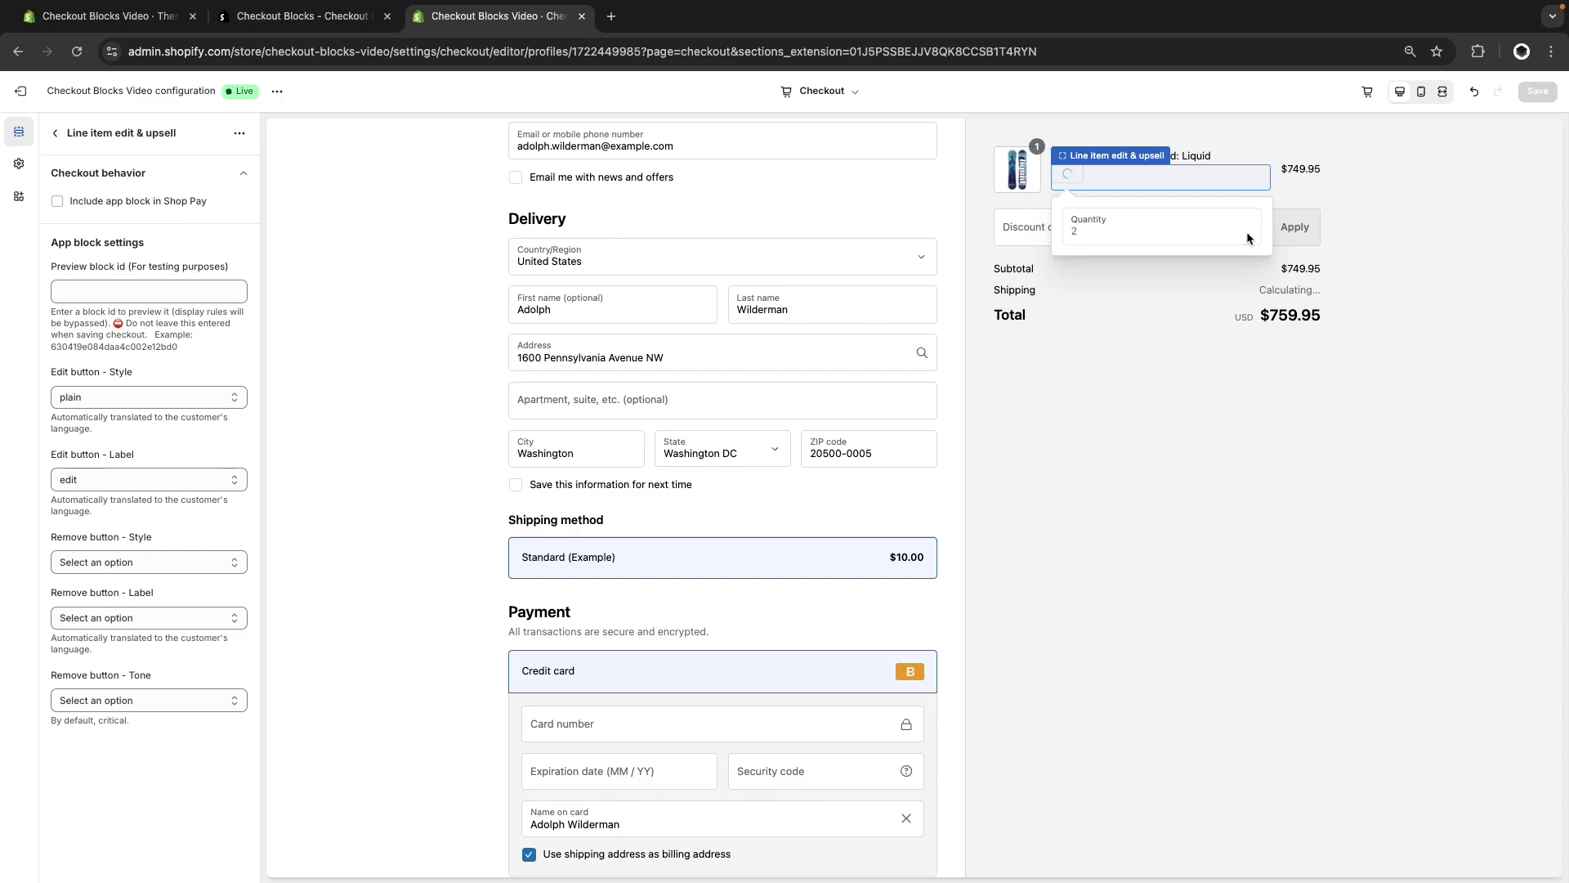
left_click(1247, 234)
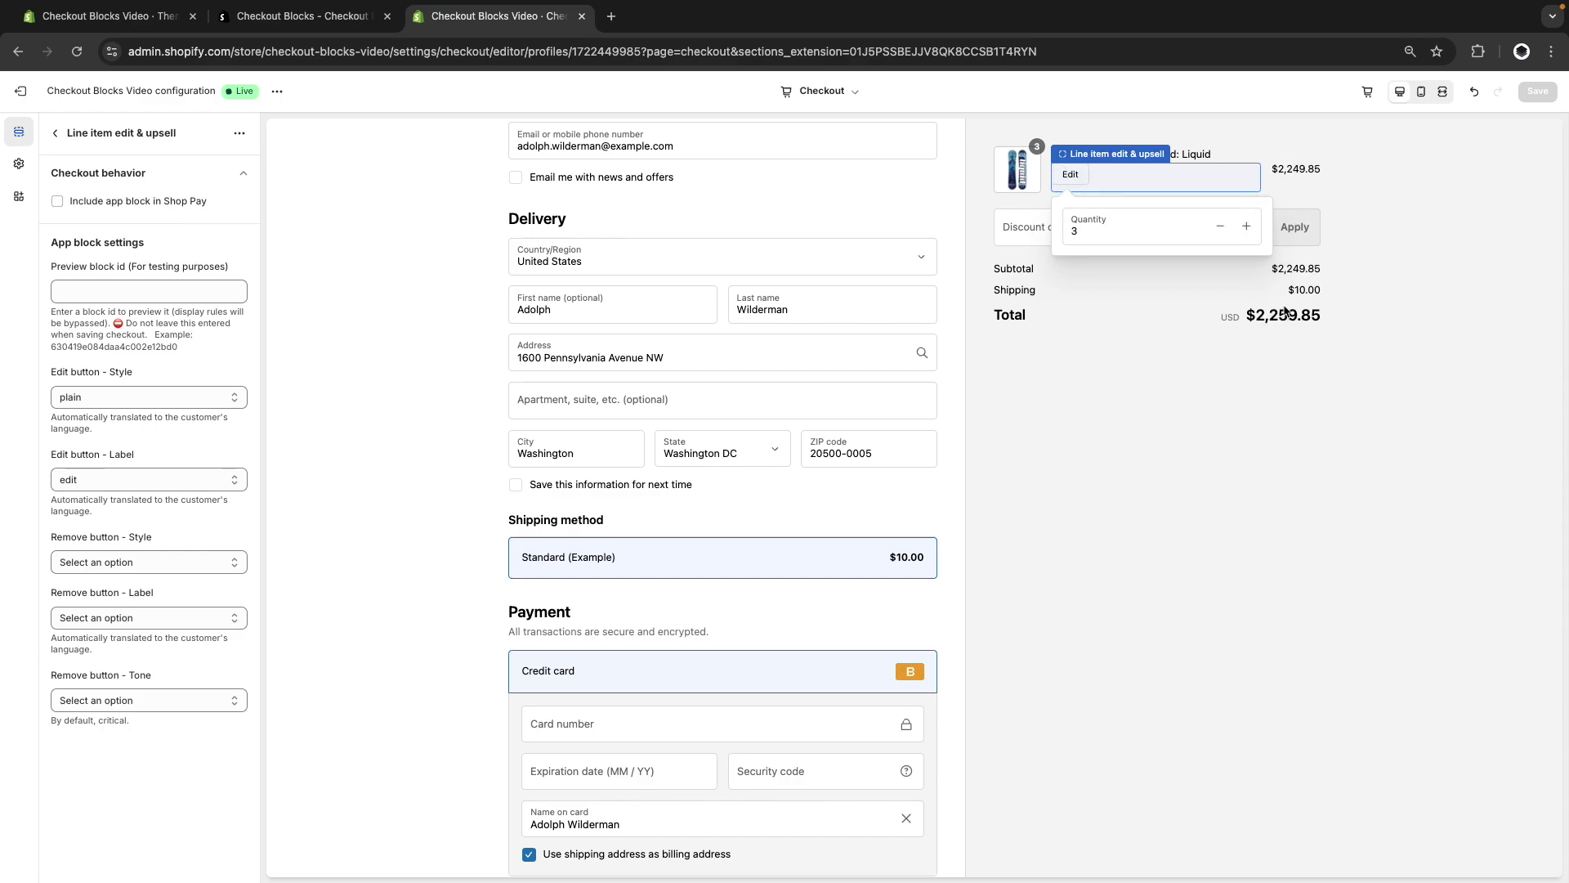
left_click(1179, 442)
scroll(1096, 385, "up", 2)
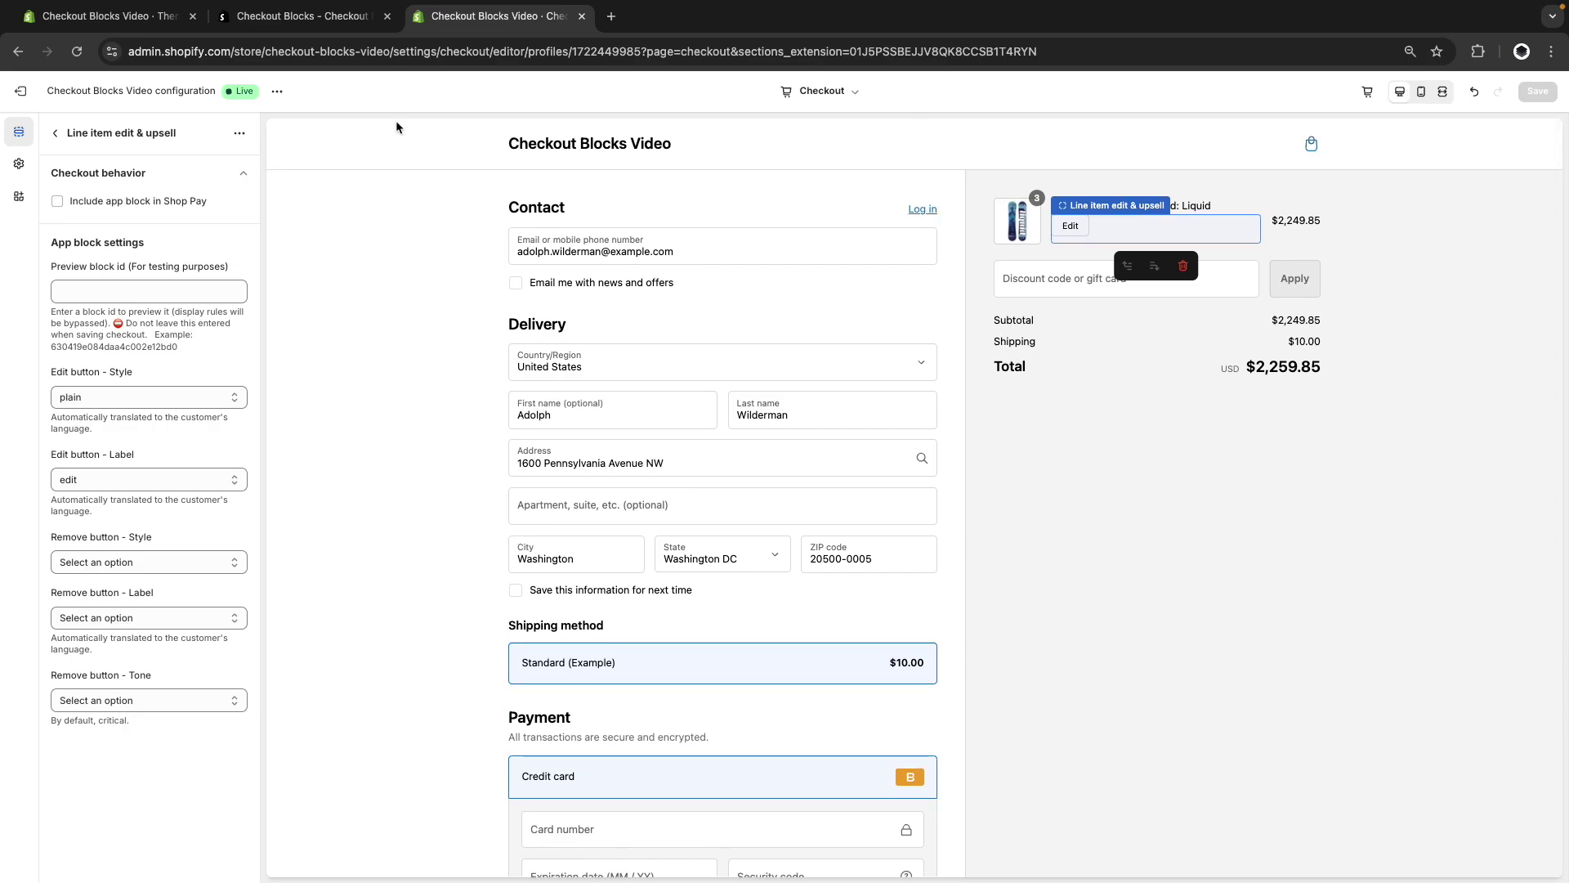
Preview the live checkout configuration and raise The Videographer Snowboard's quantity to 2 through its line item edit options.
left_click(277, 91)
left_click(255, 125)
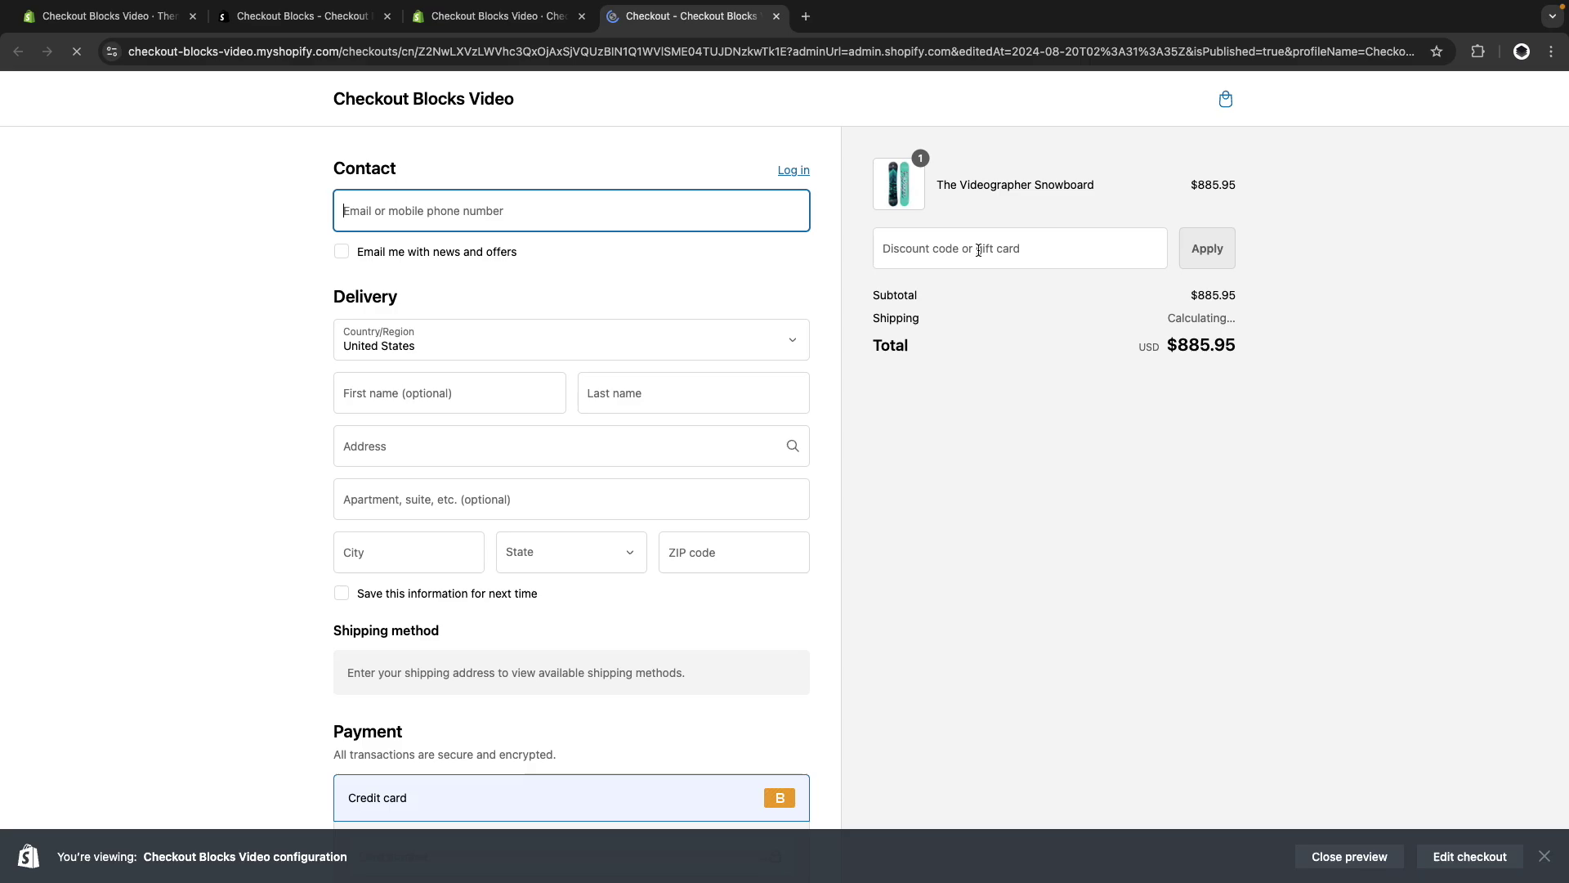
left_click(968, 196)
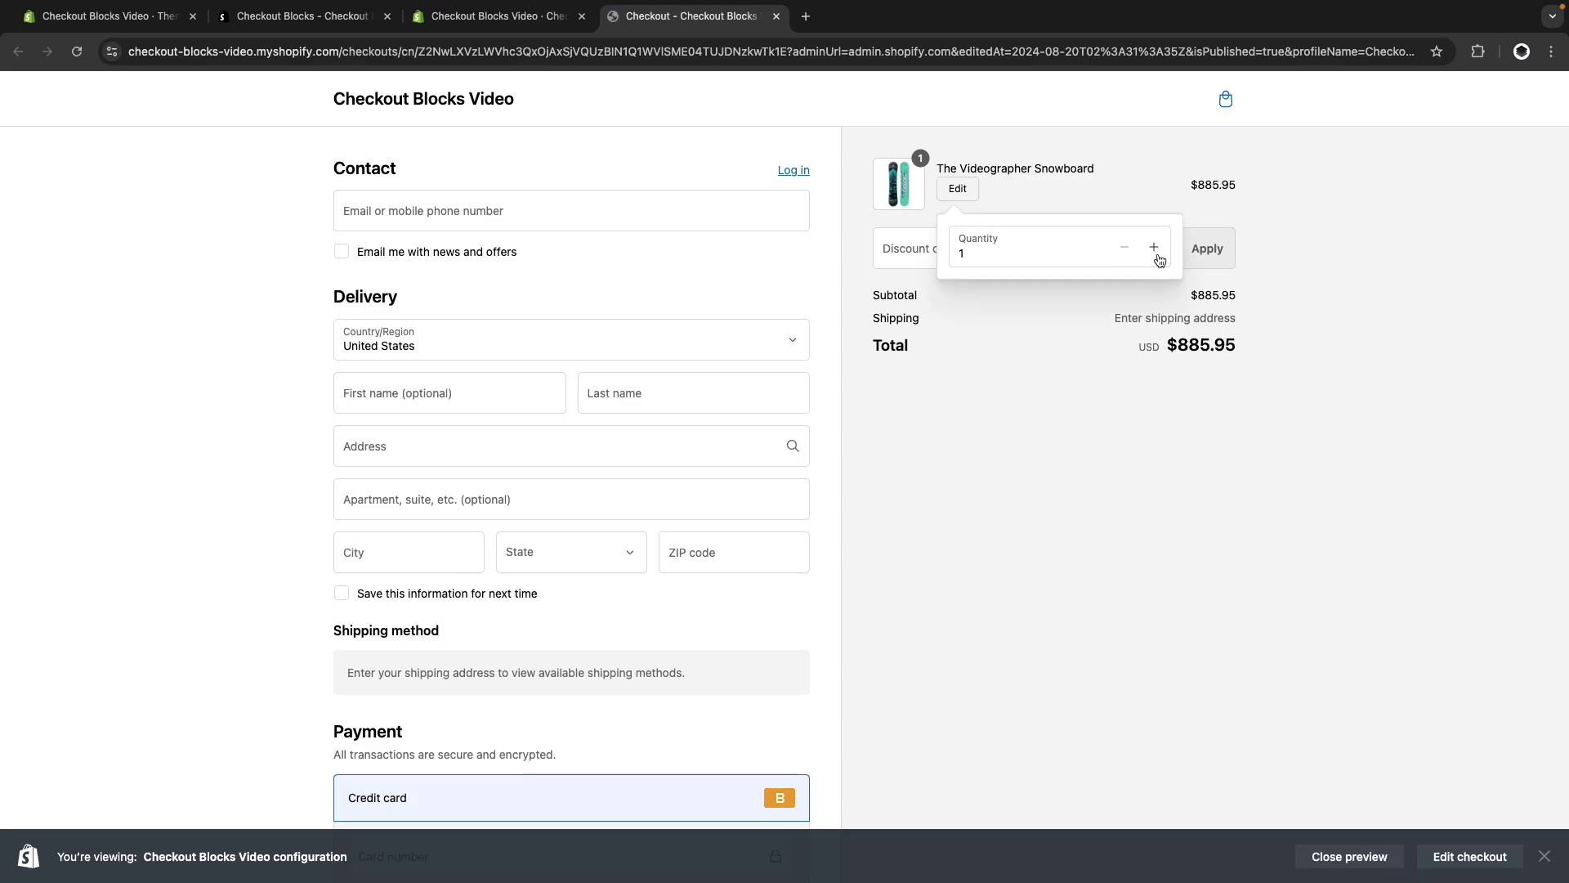
left_click(1012, 427)
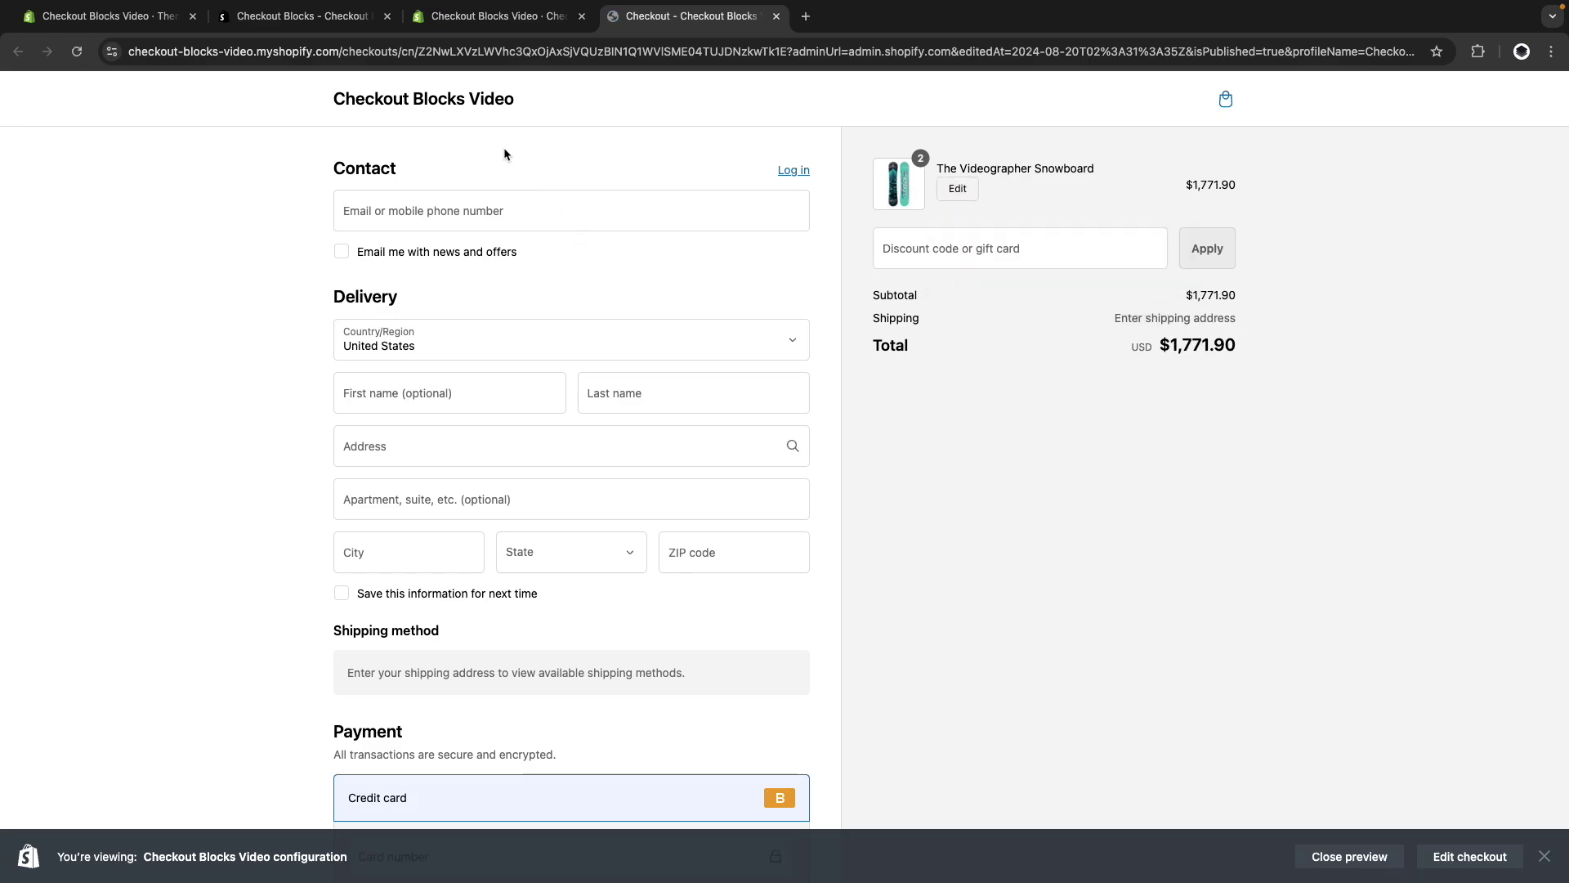
Add The Complete Snowboard in the color Ice to the cart from the storefront and proceed to checkout.
left_click(457, 99)
scroll(620, 319, "down", 4)
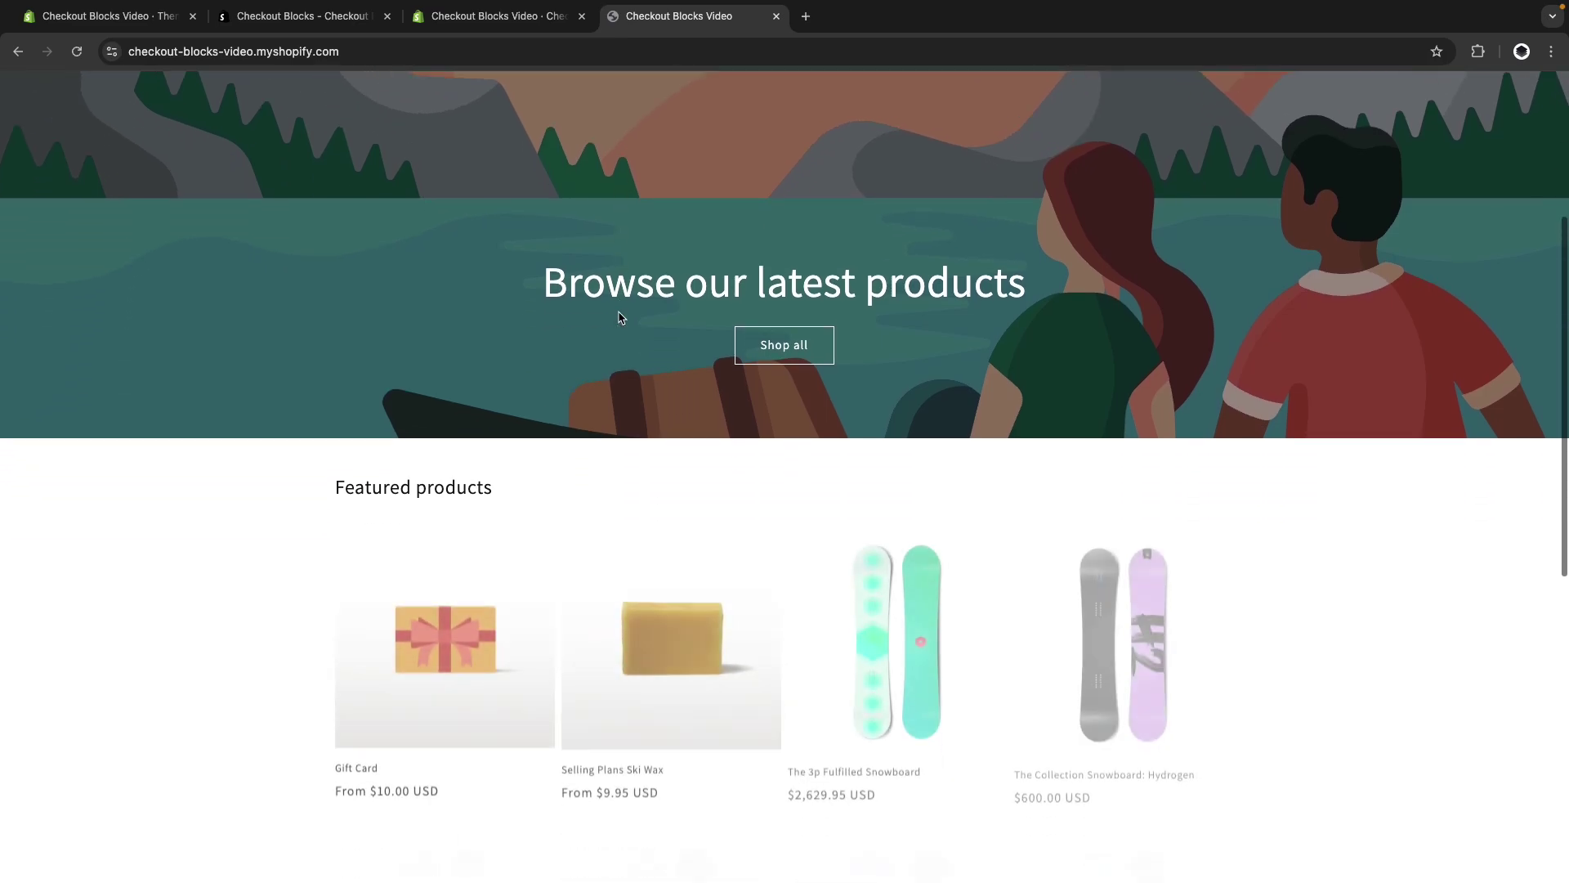
scroll(618, 317, "down", 3)
left_click(1135, 683)
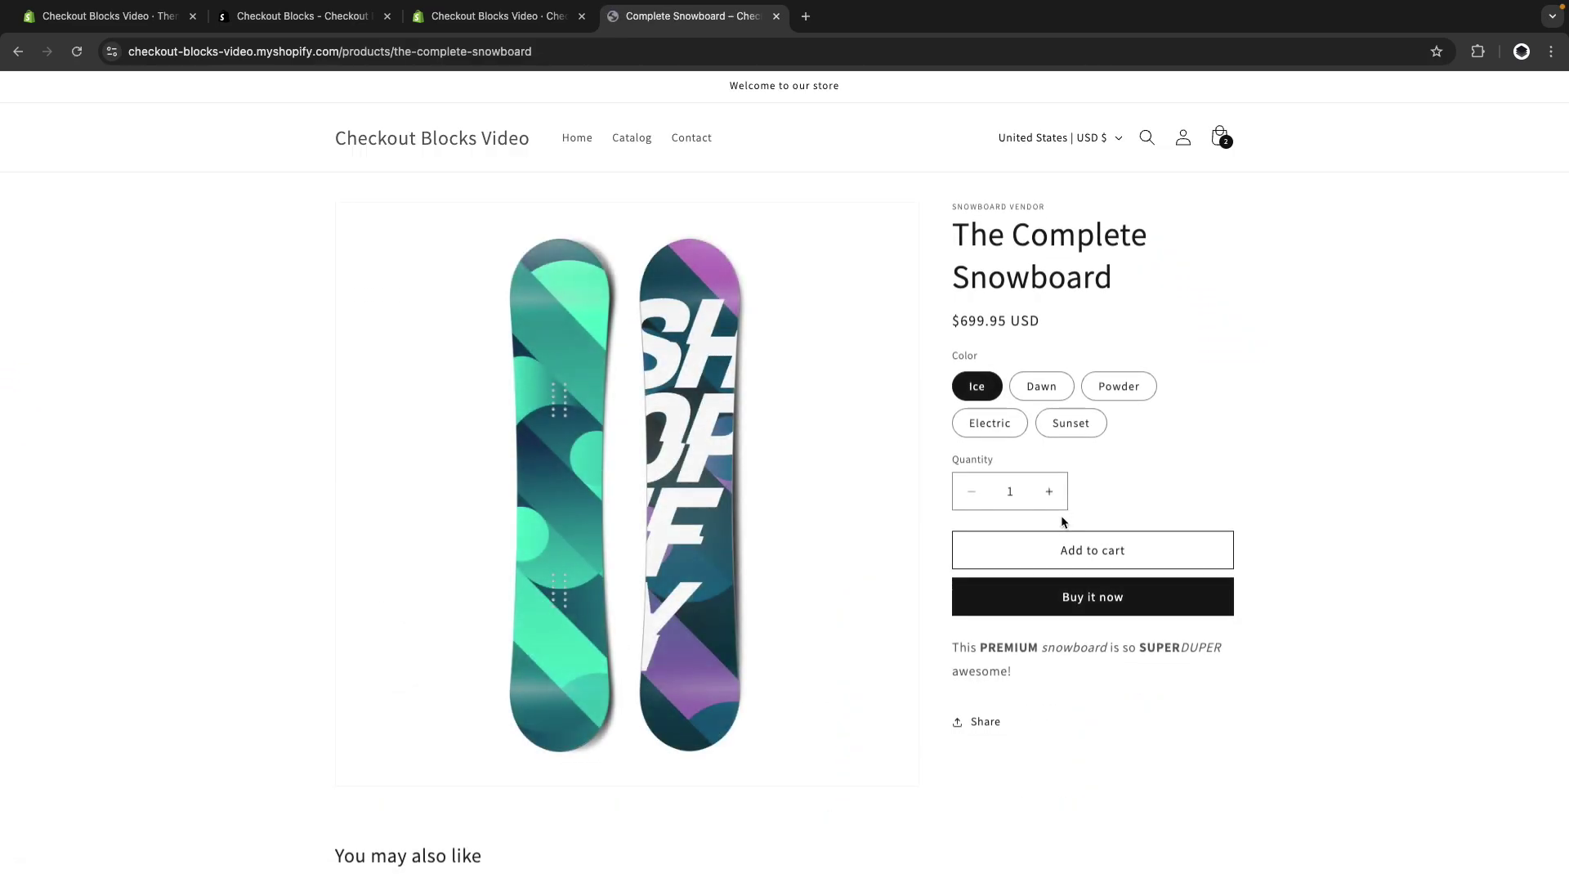
left_click(1103, 550)
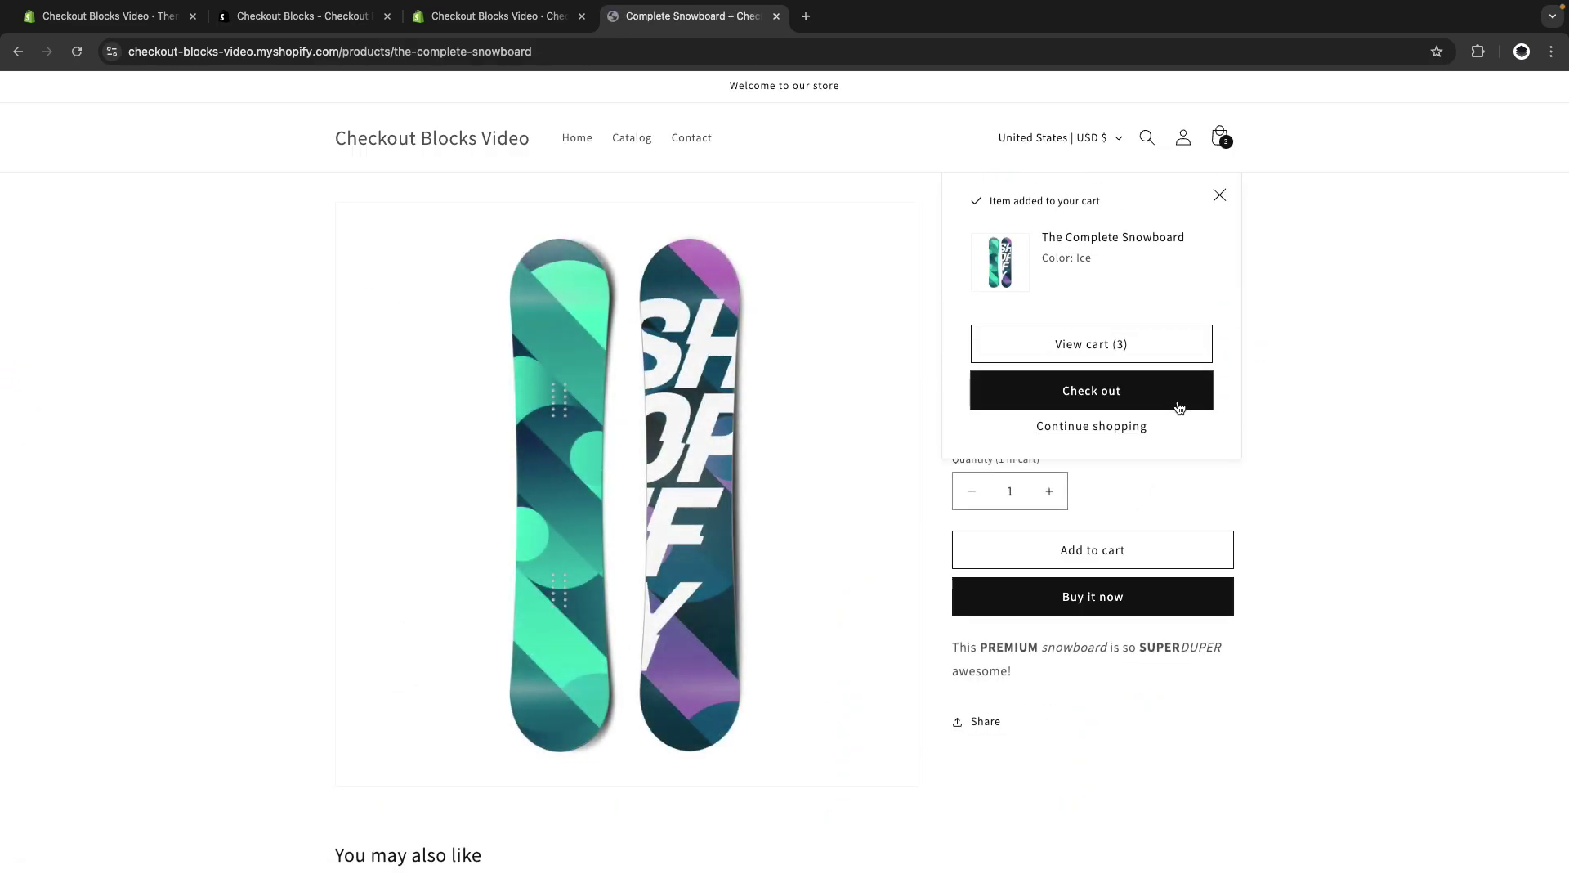
left_click(1179, 408)
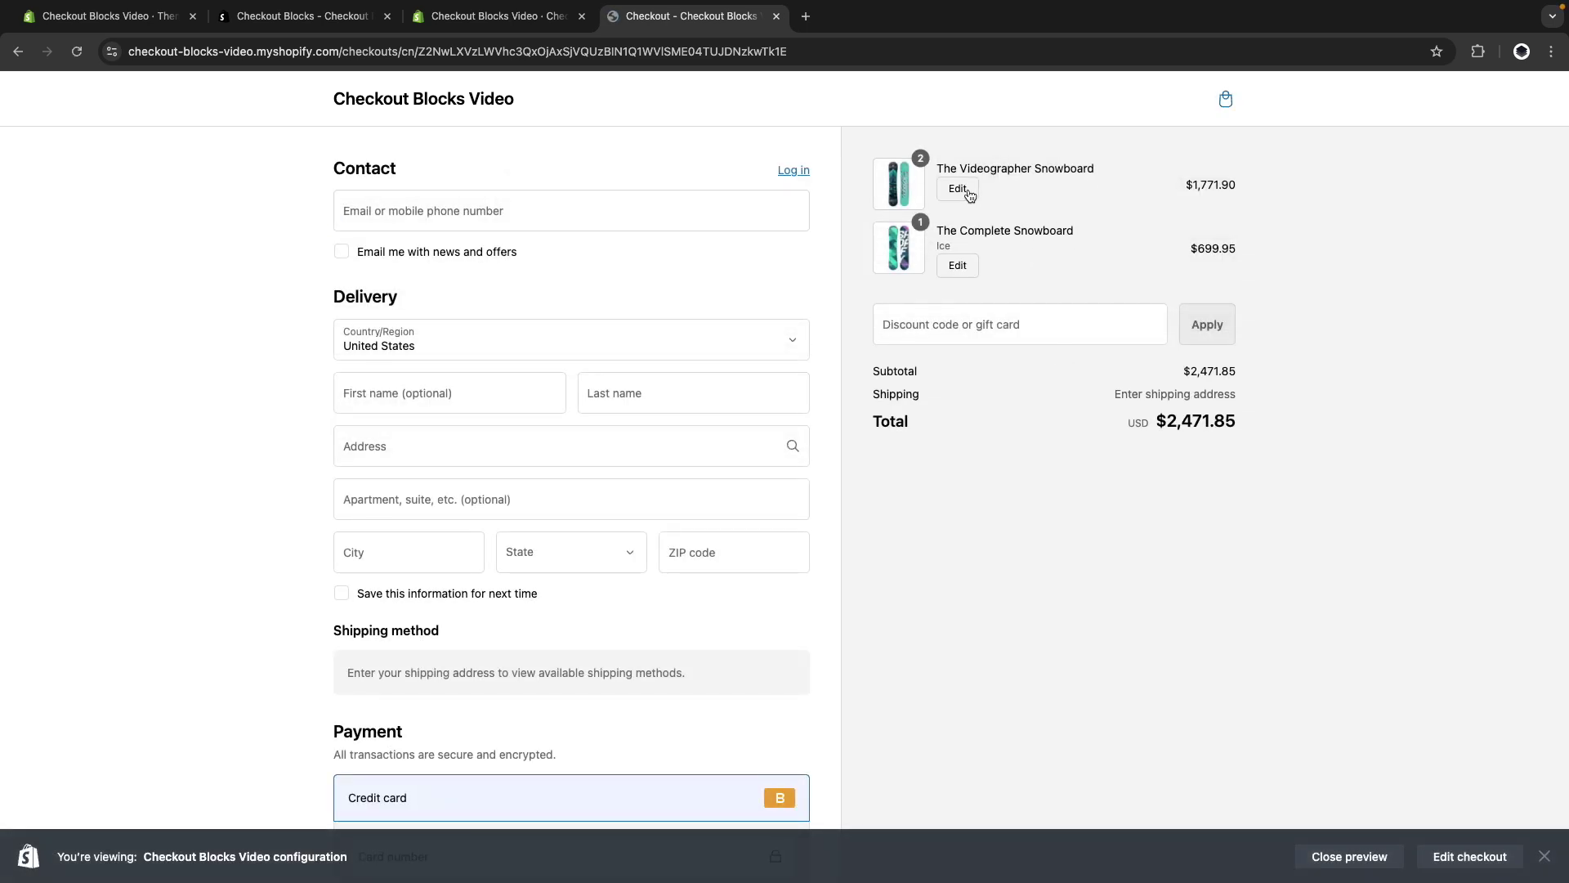
In the checkout summary, set The Videographer Snowboard's quantity to 3 and change The Complete Snowboard's color to Powder.
left_click(968, 192)
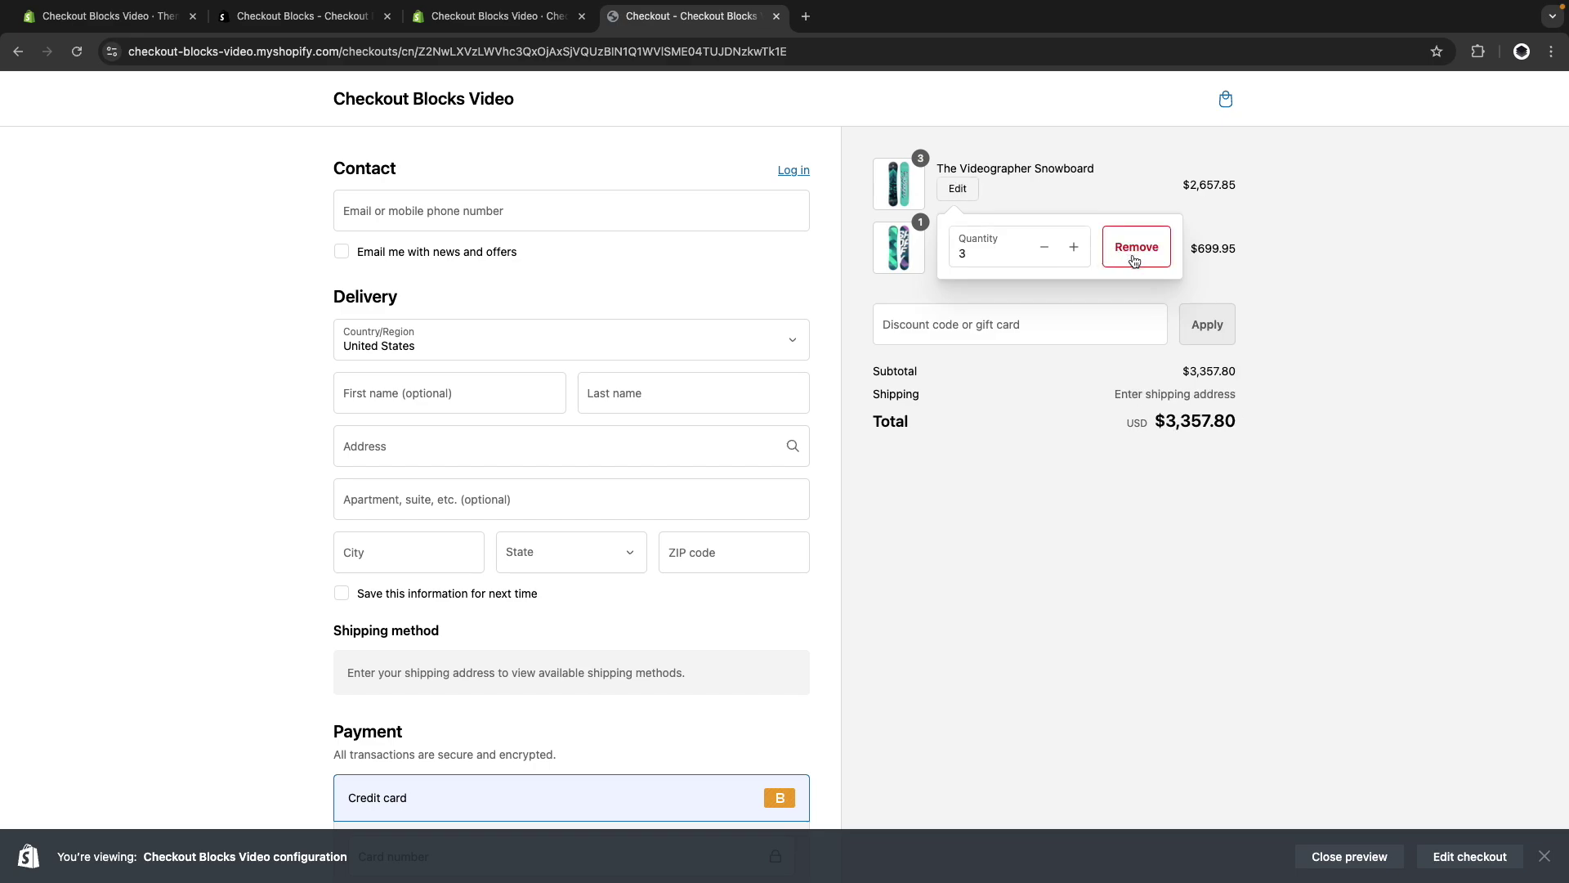
left_click(1109, 196)
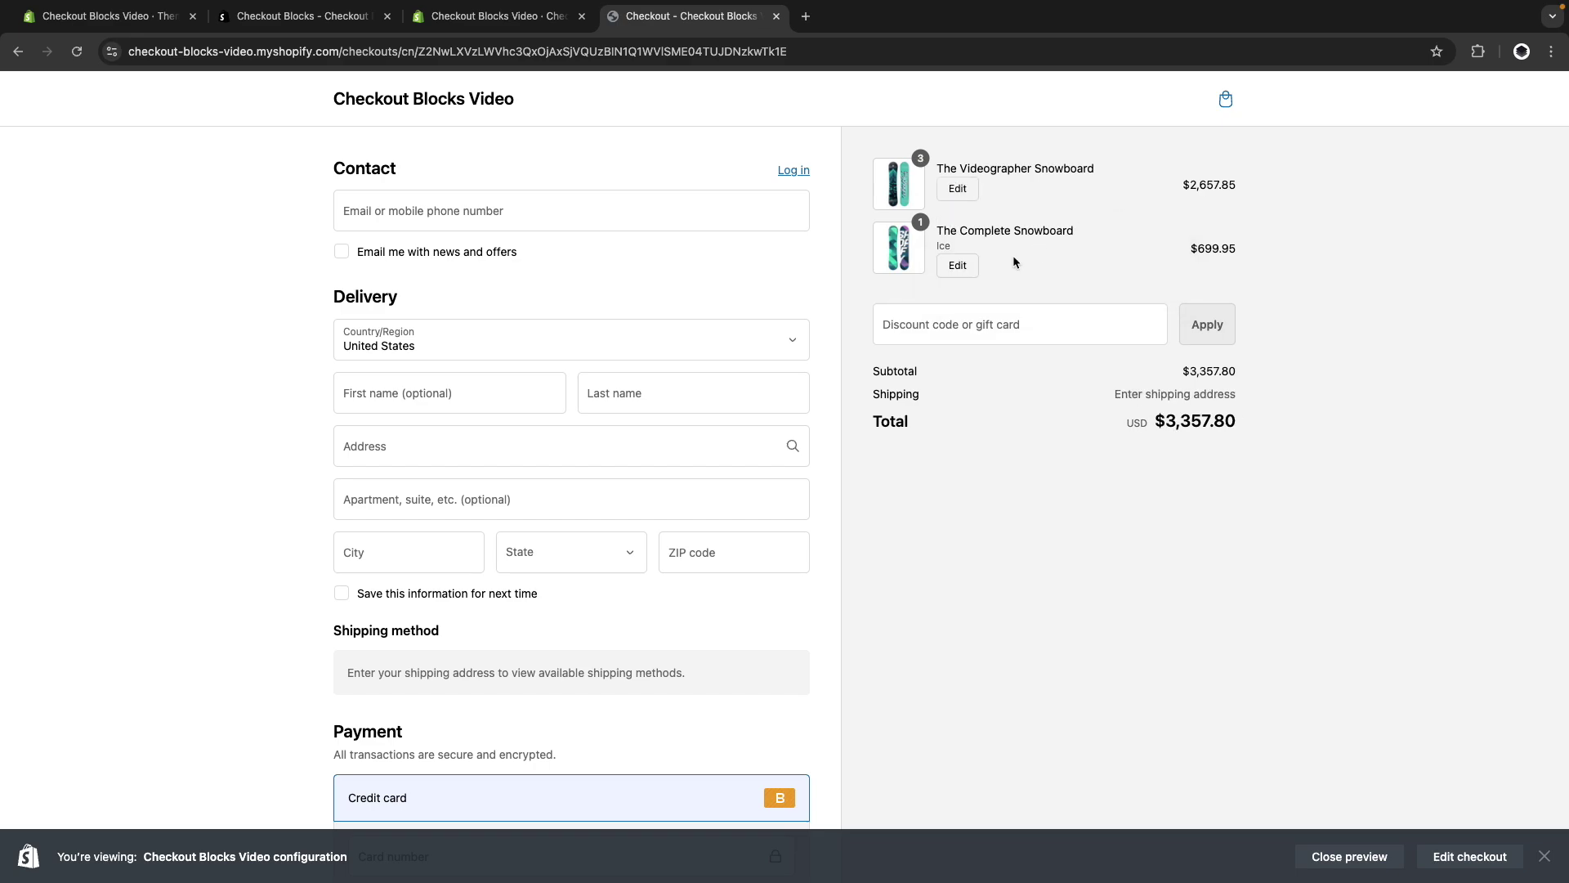
left_click(964, 266)
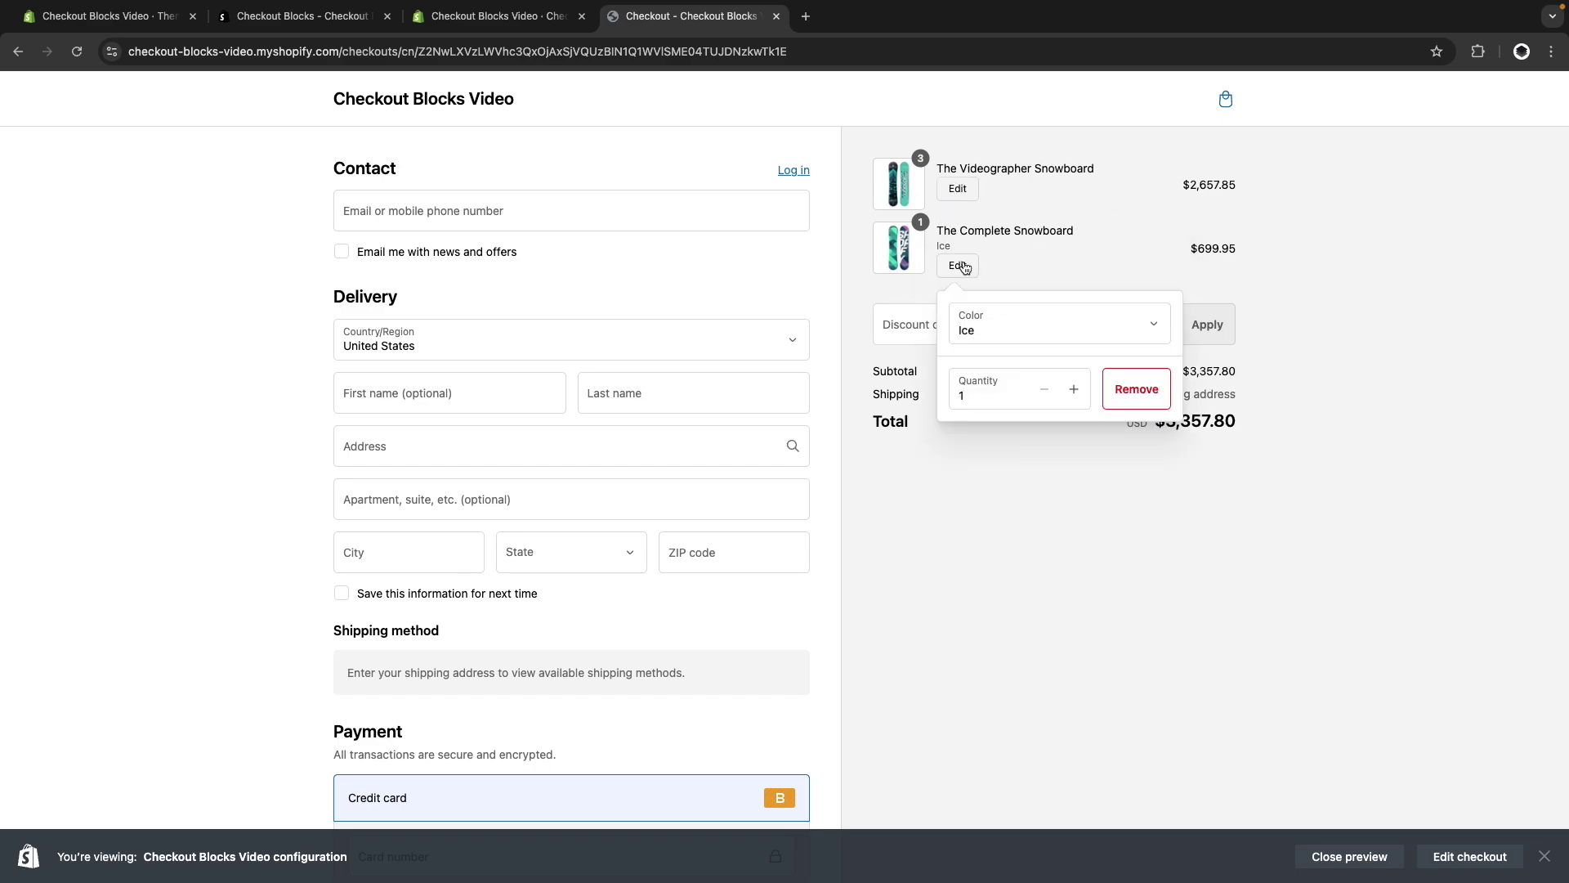
left_click(984, 321)
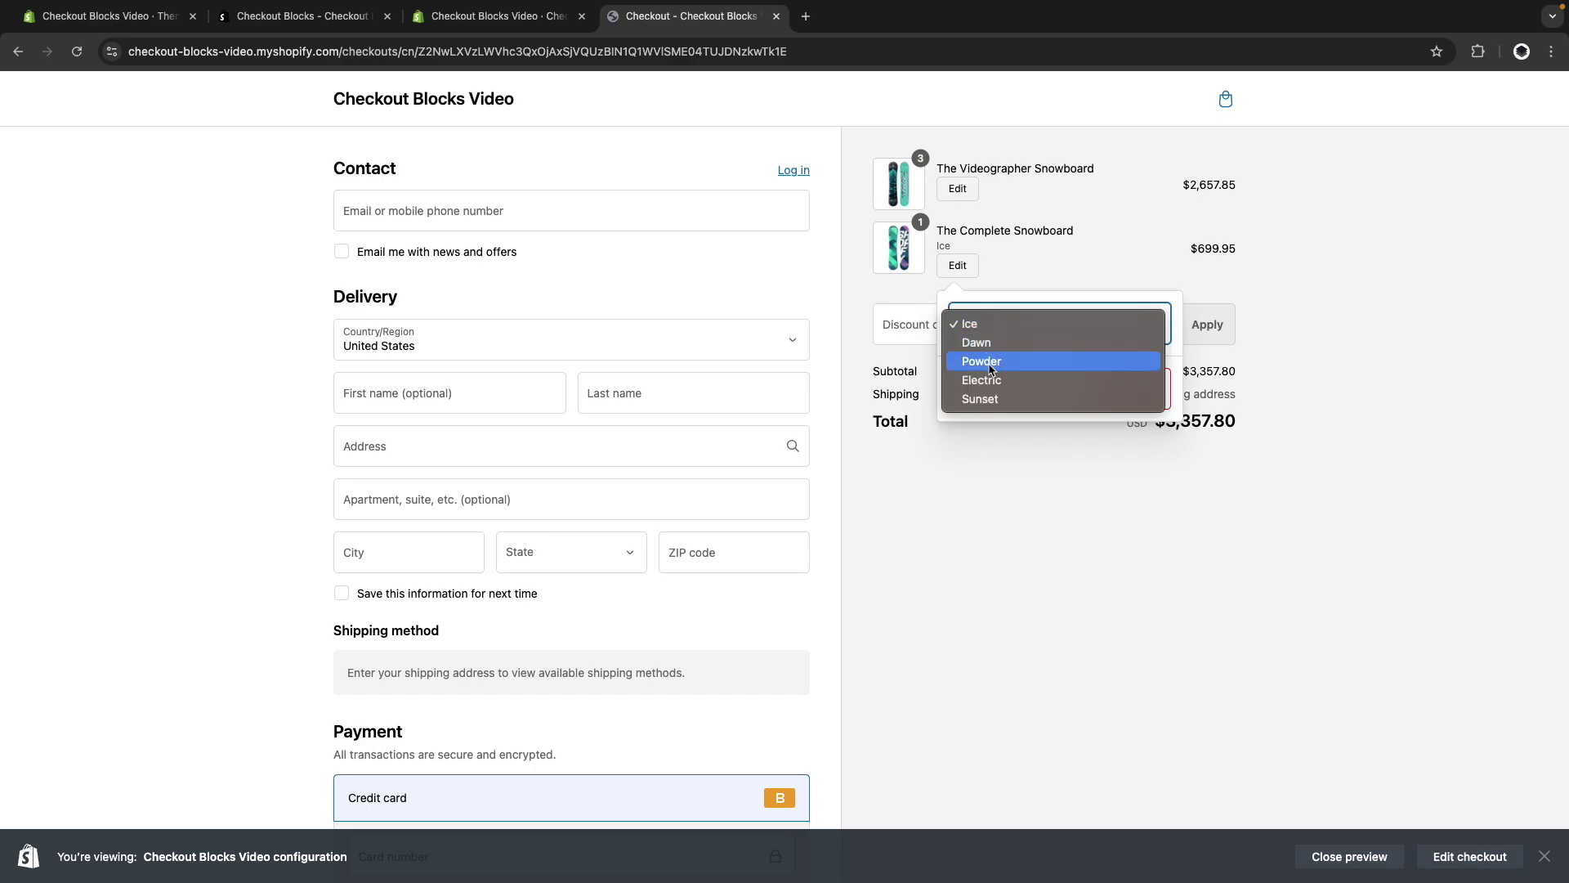
left_click(991, 369)
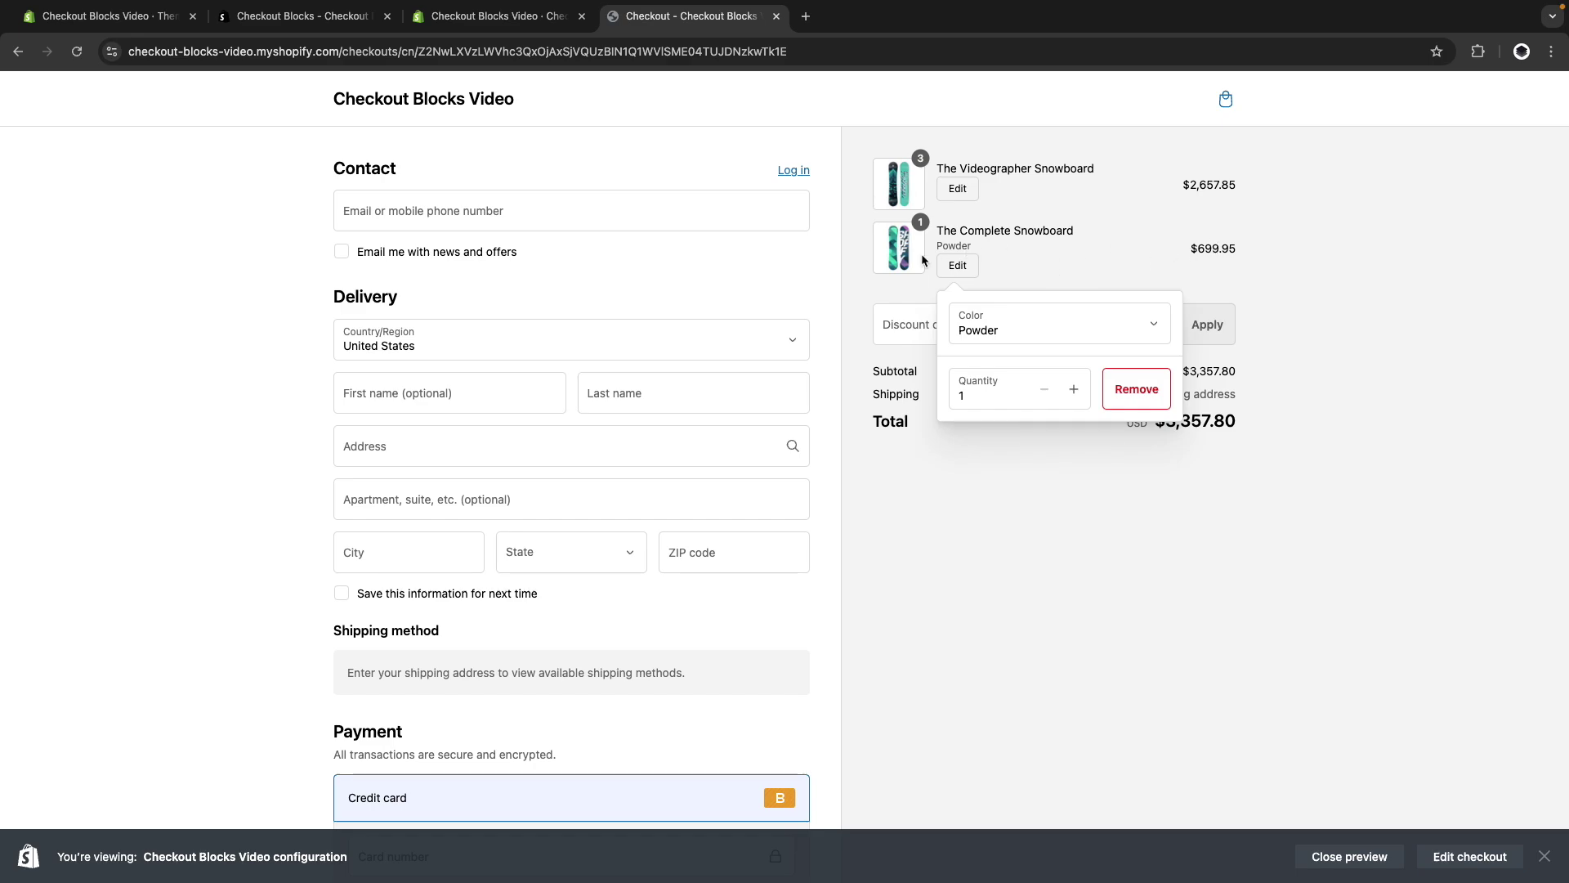
Remove The Complete Snowboard from the order and check the edit options of the remaining Videographer Snowboard.
left_click(1137, 385)
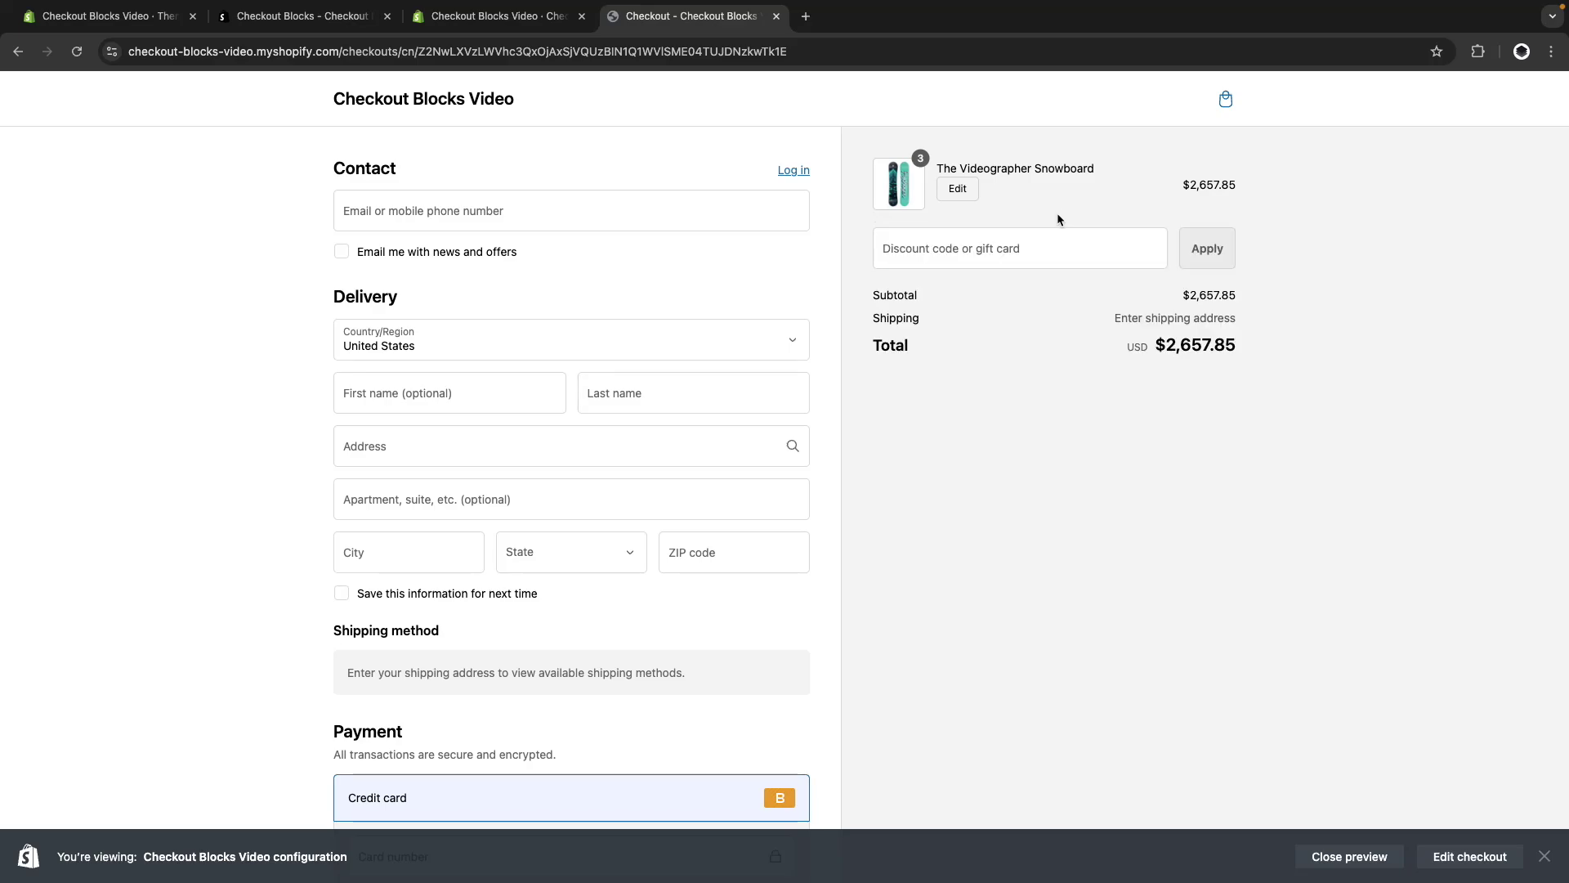
left_click(957, 188)
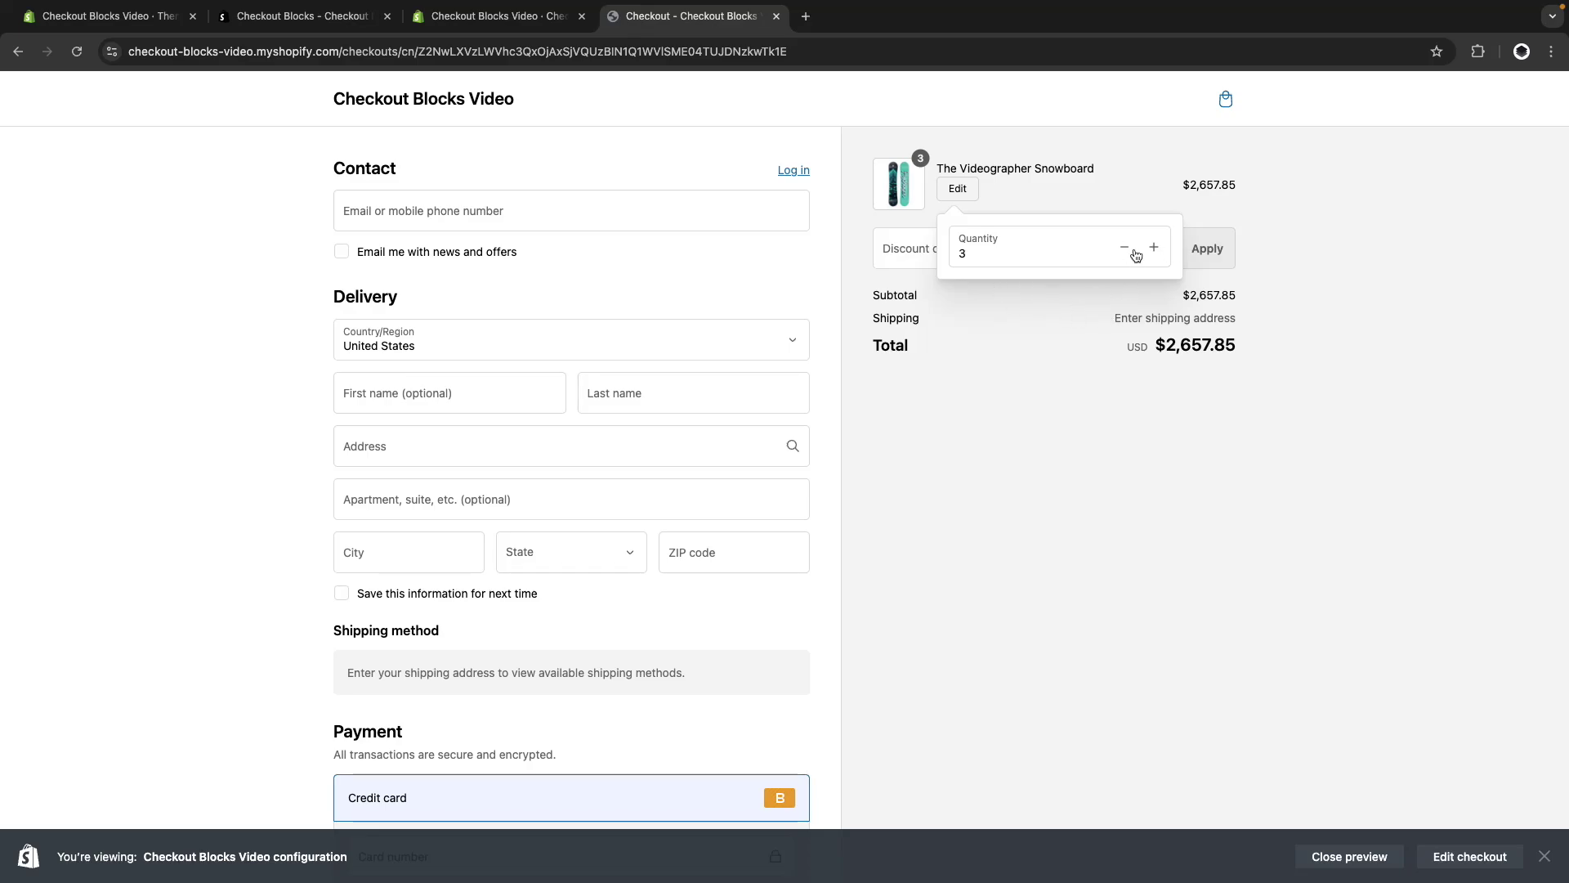
left_click(1073, 171)
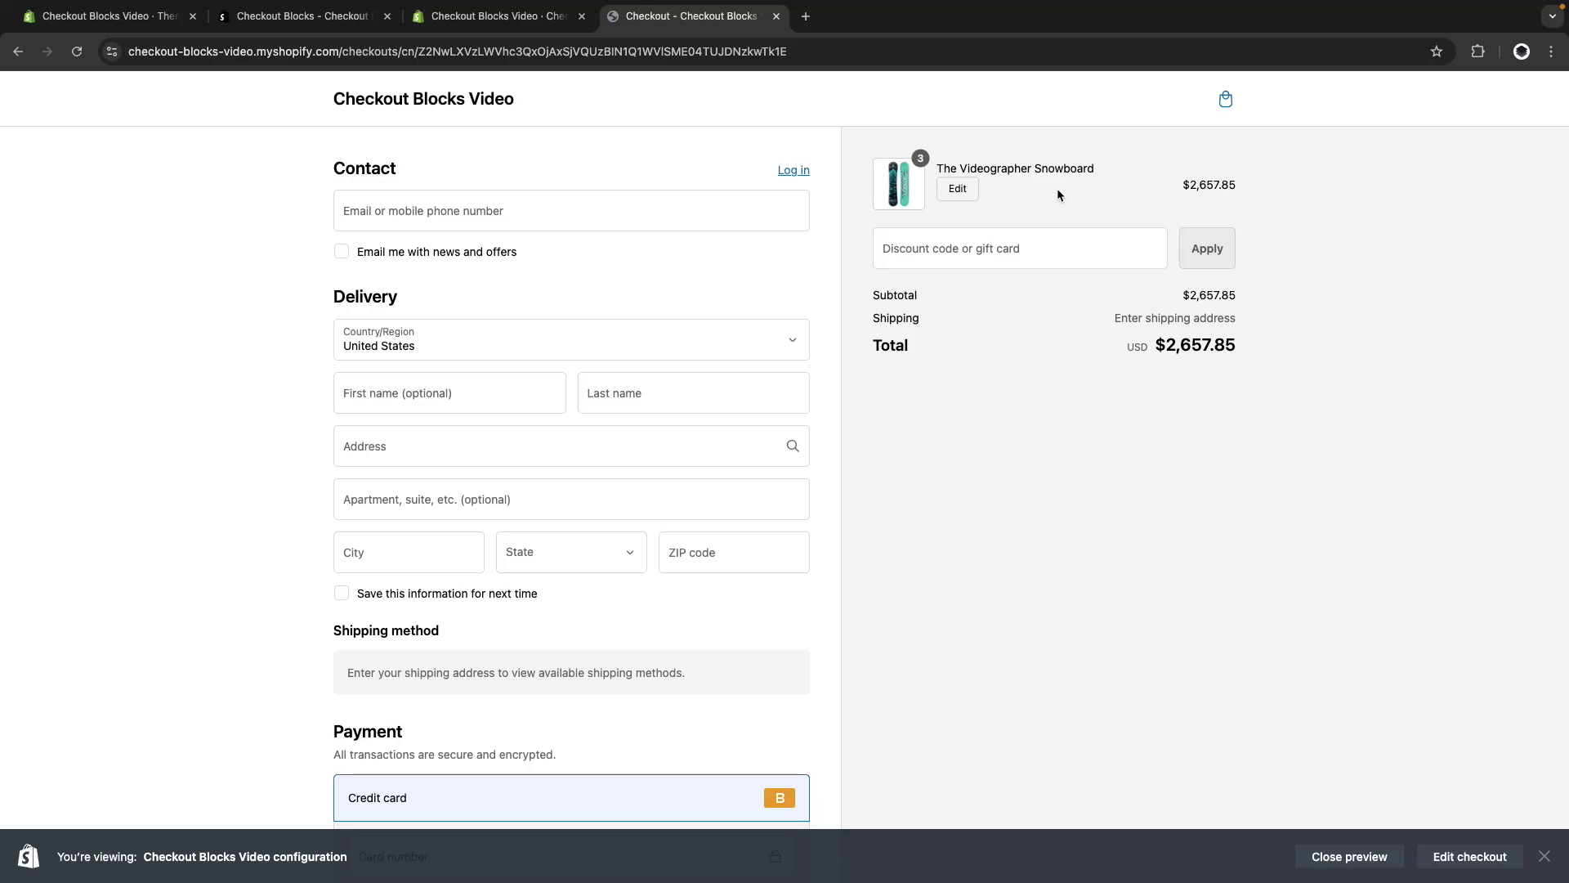
Return to the Checkout Blocks app in the Shopify admin, open the Line Items Edit block for editing and export it.
key("ctrl+shift+Tab")
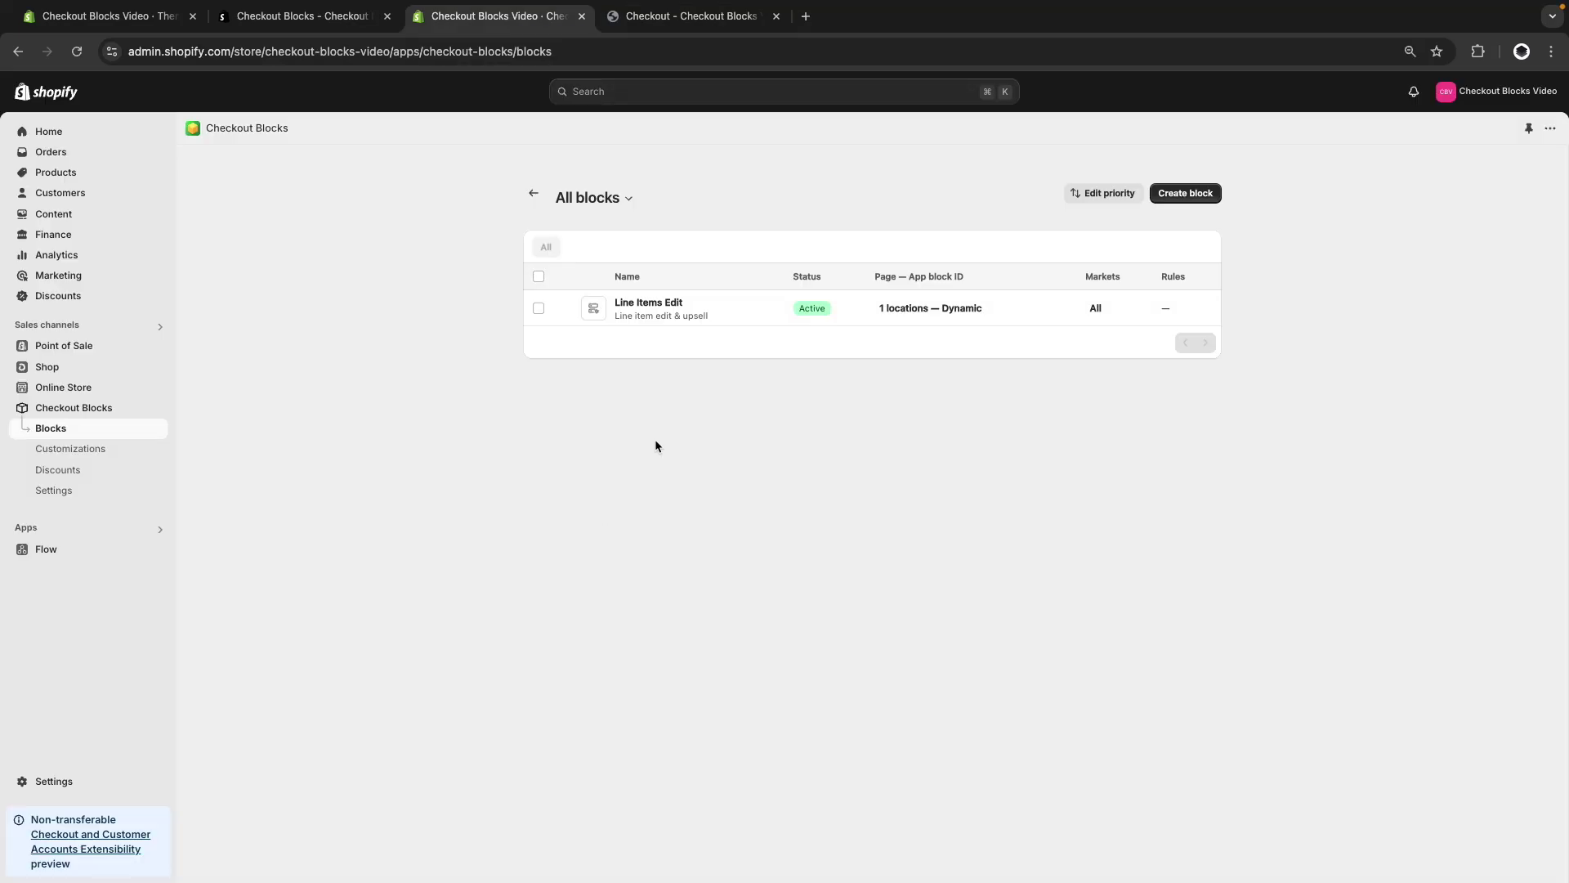
left_click(659, 310)
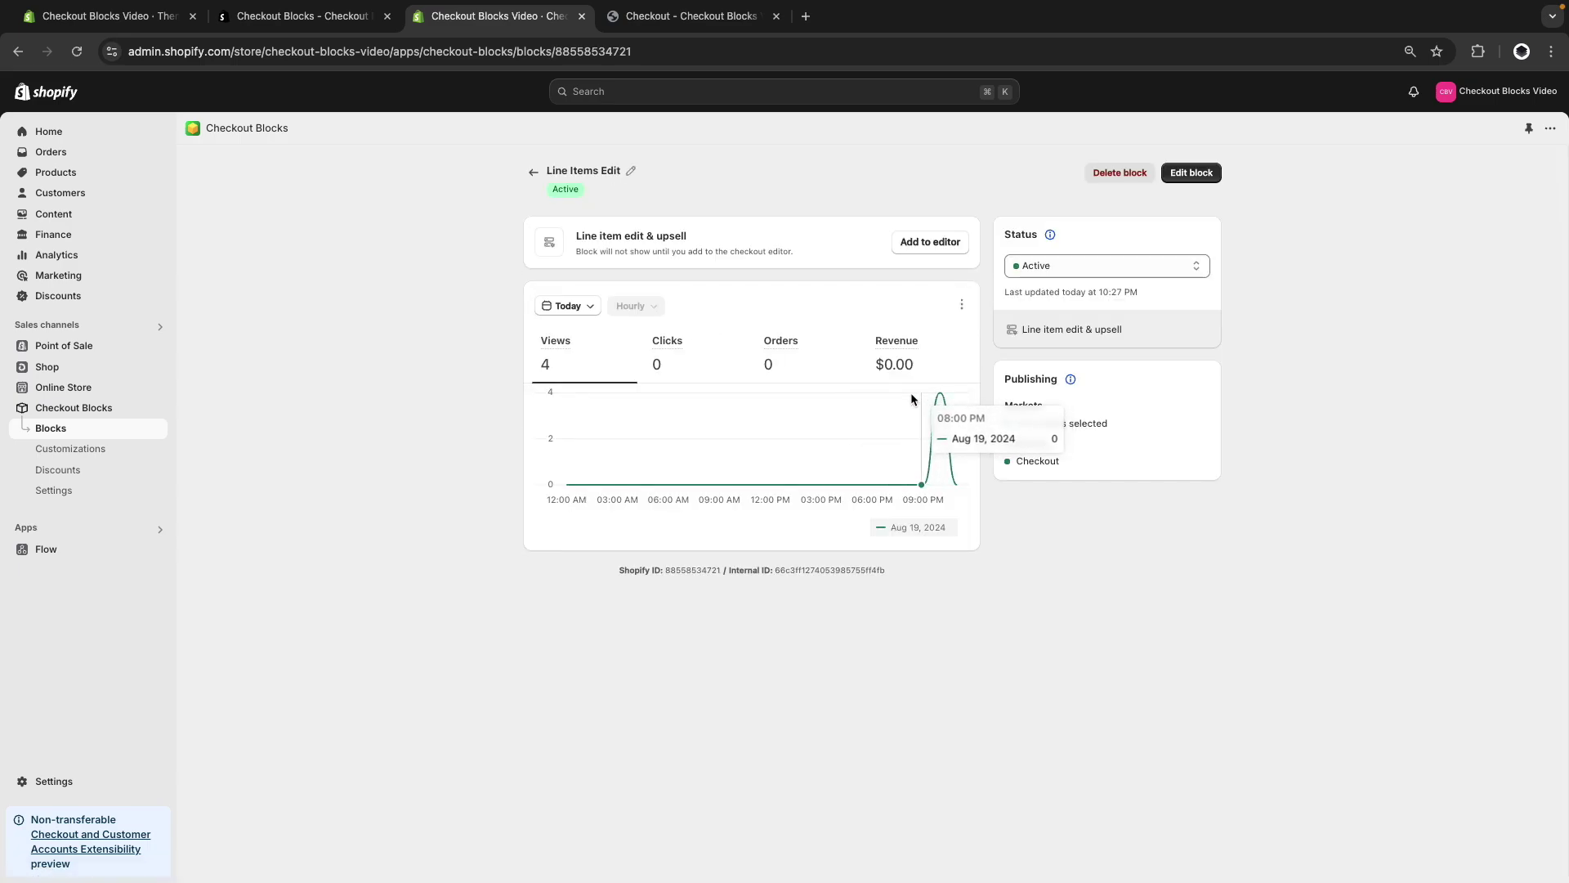
left_click(1206, 175)
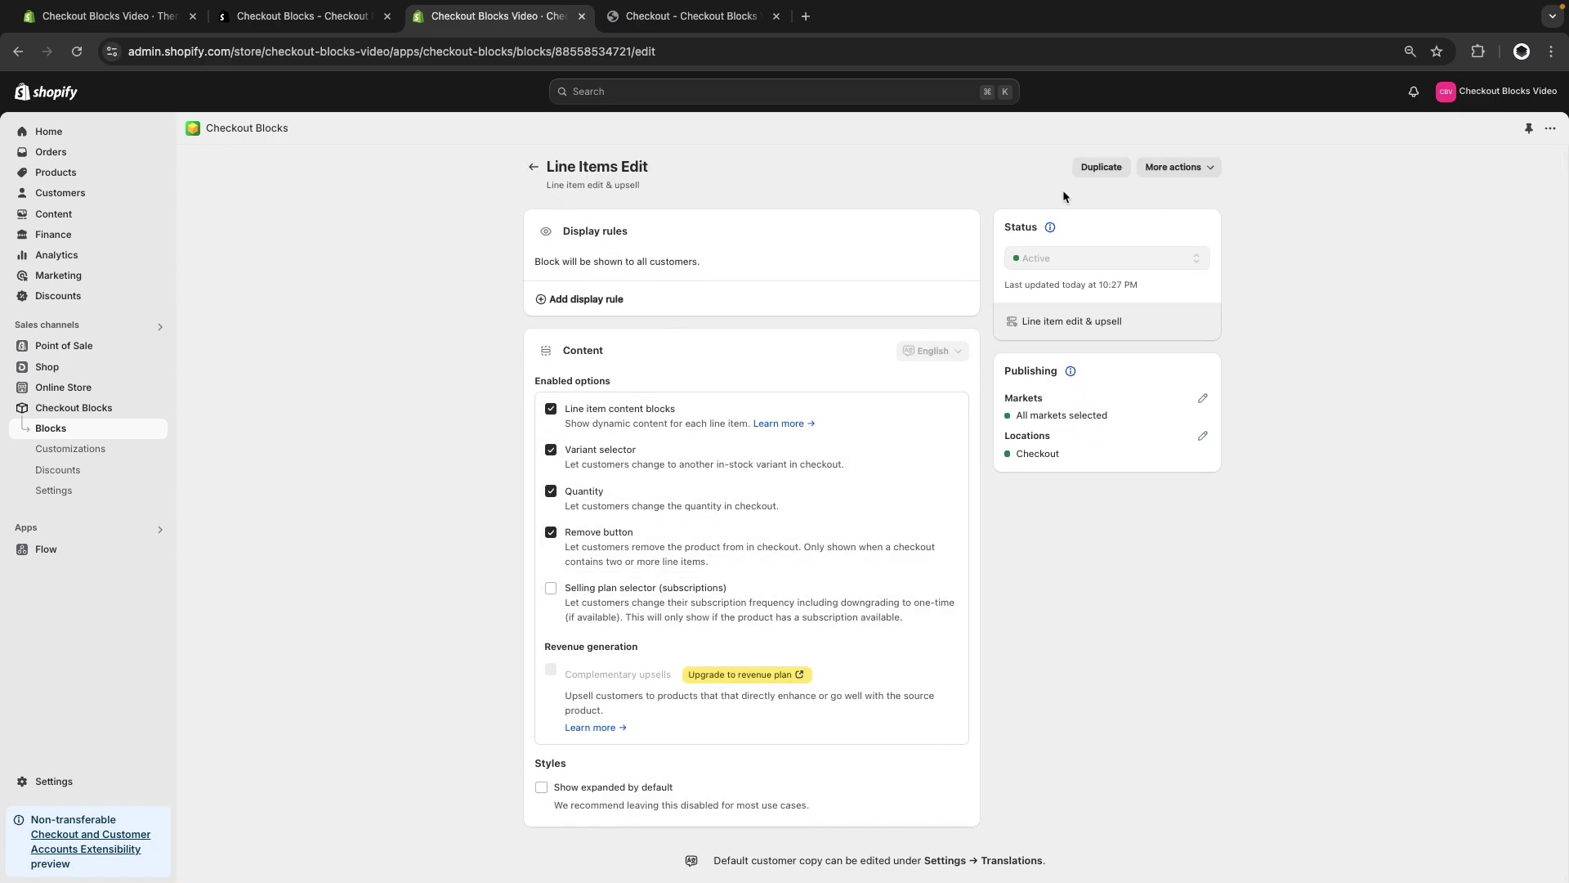
left_click(1210, 169)
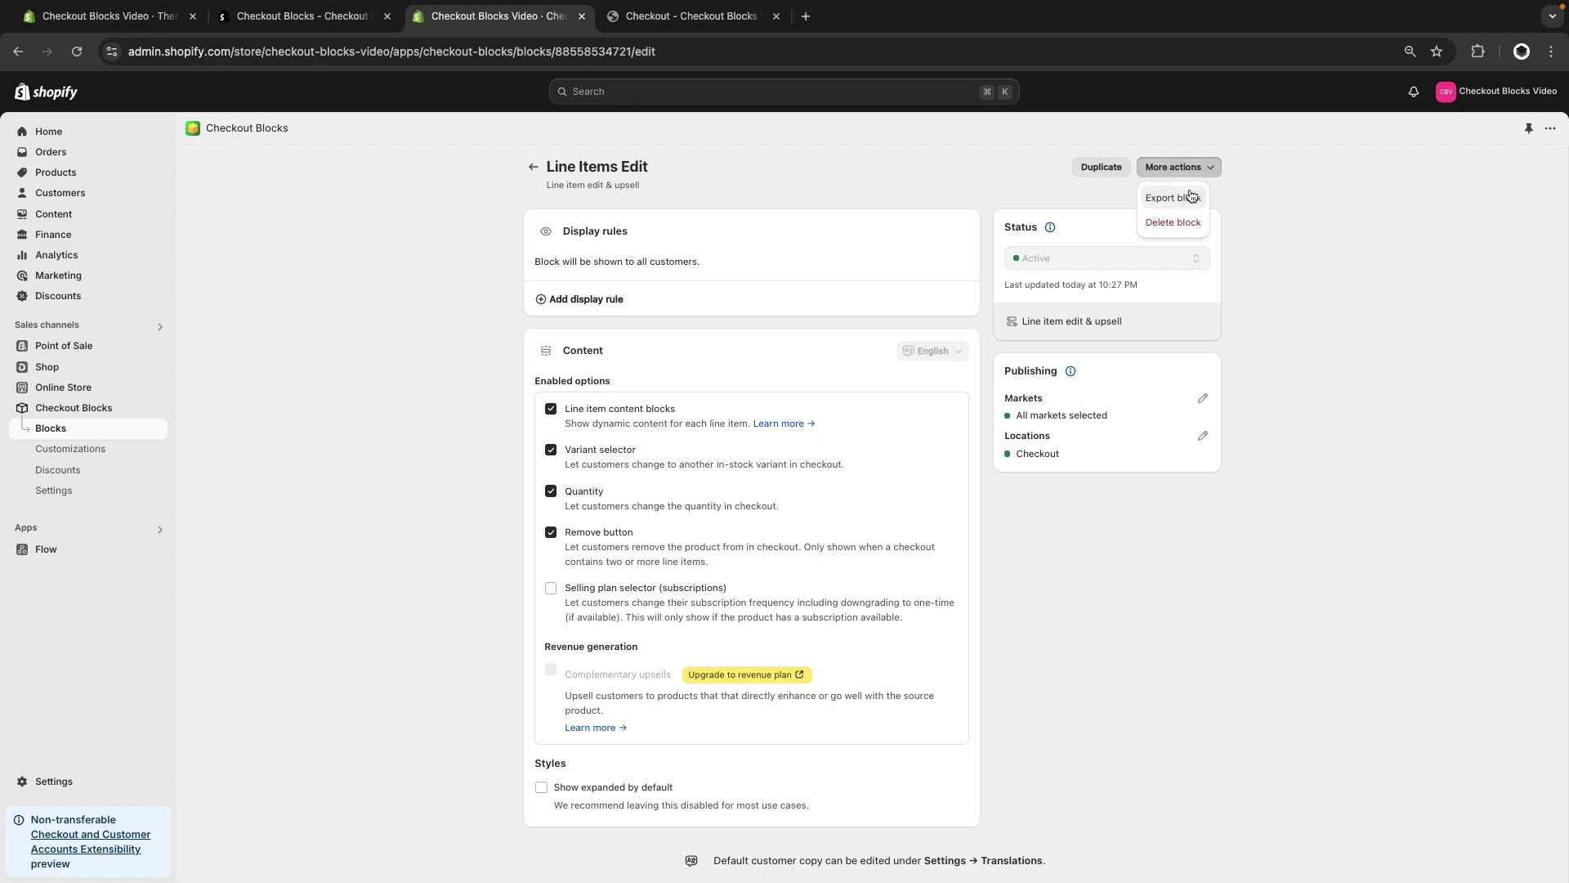
left_click(1190, 197)
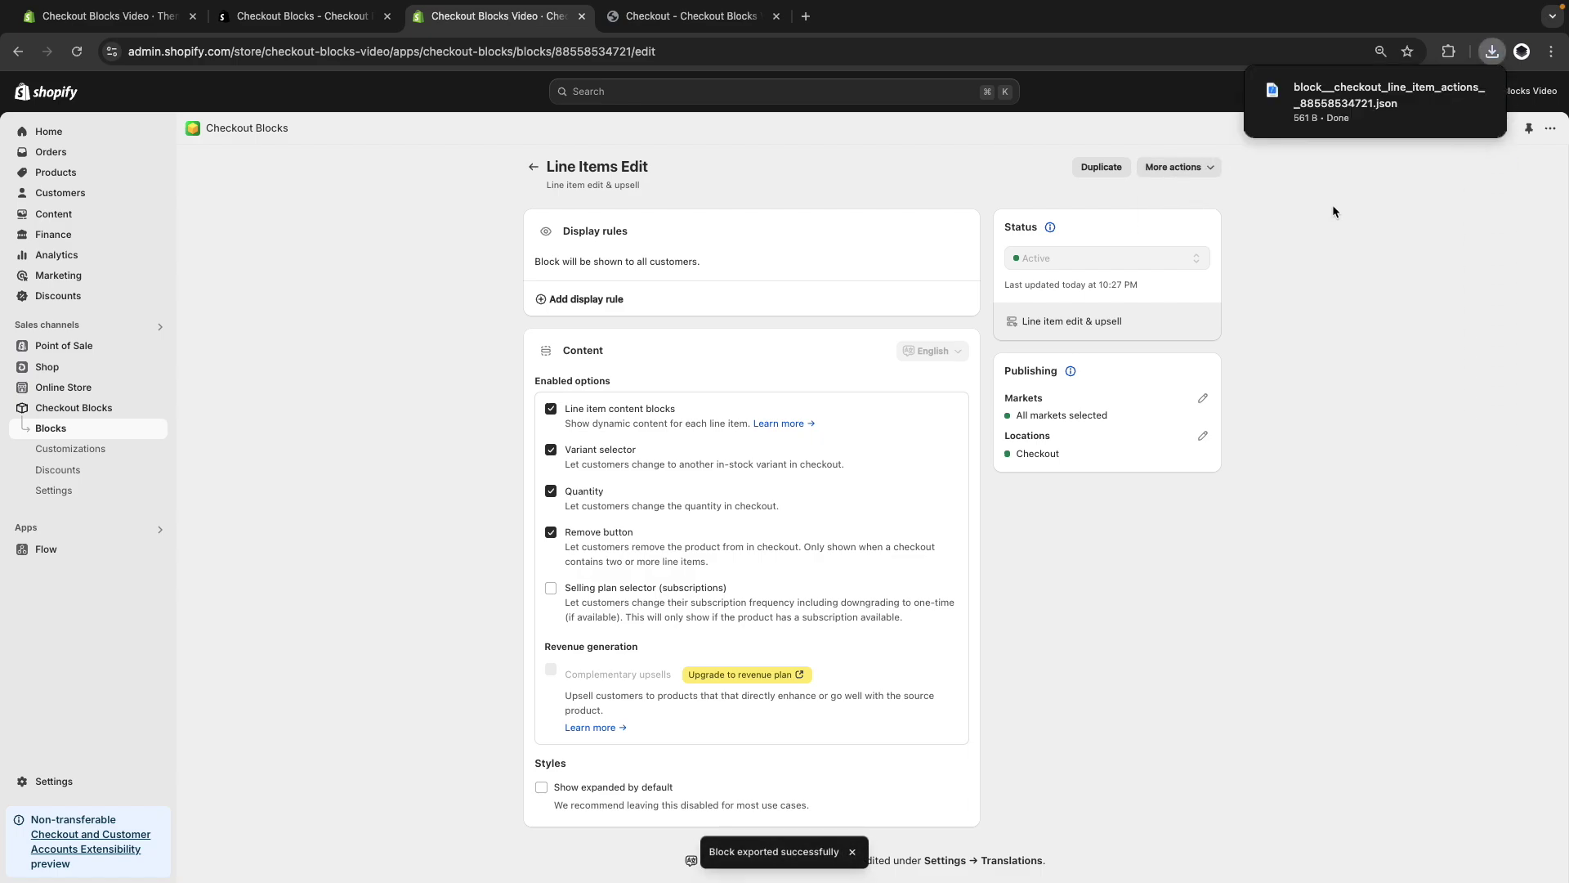
View the import dialog for previously exported block templates from the block type selection, and return to the block list.
left_click(531, 169)
left_click(530, 172)
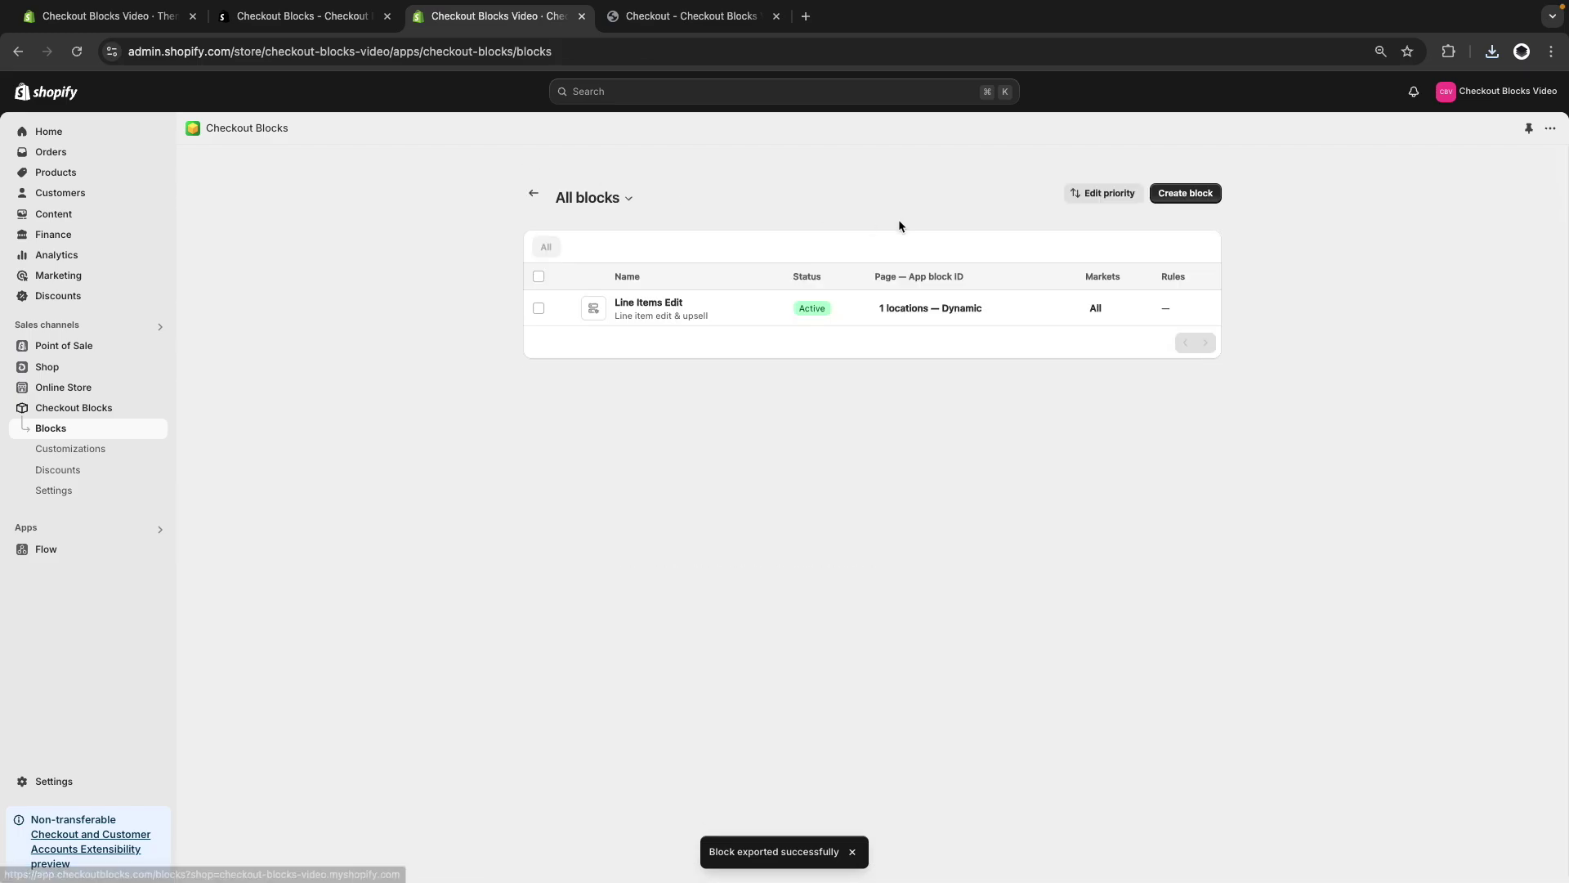
left_click(1166, 199)
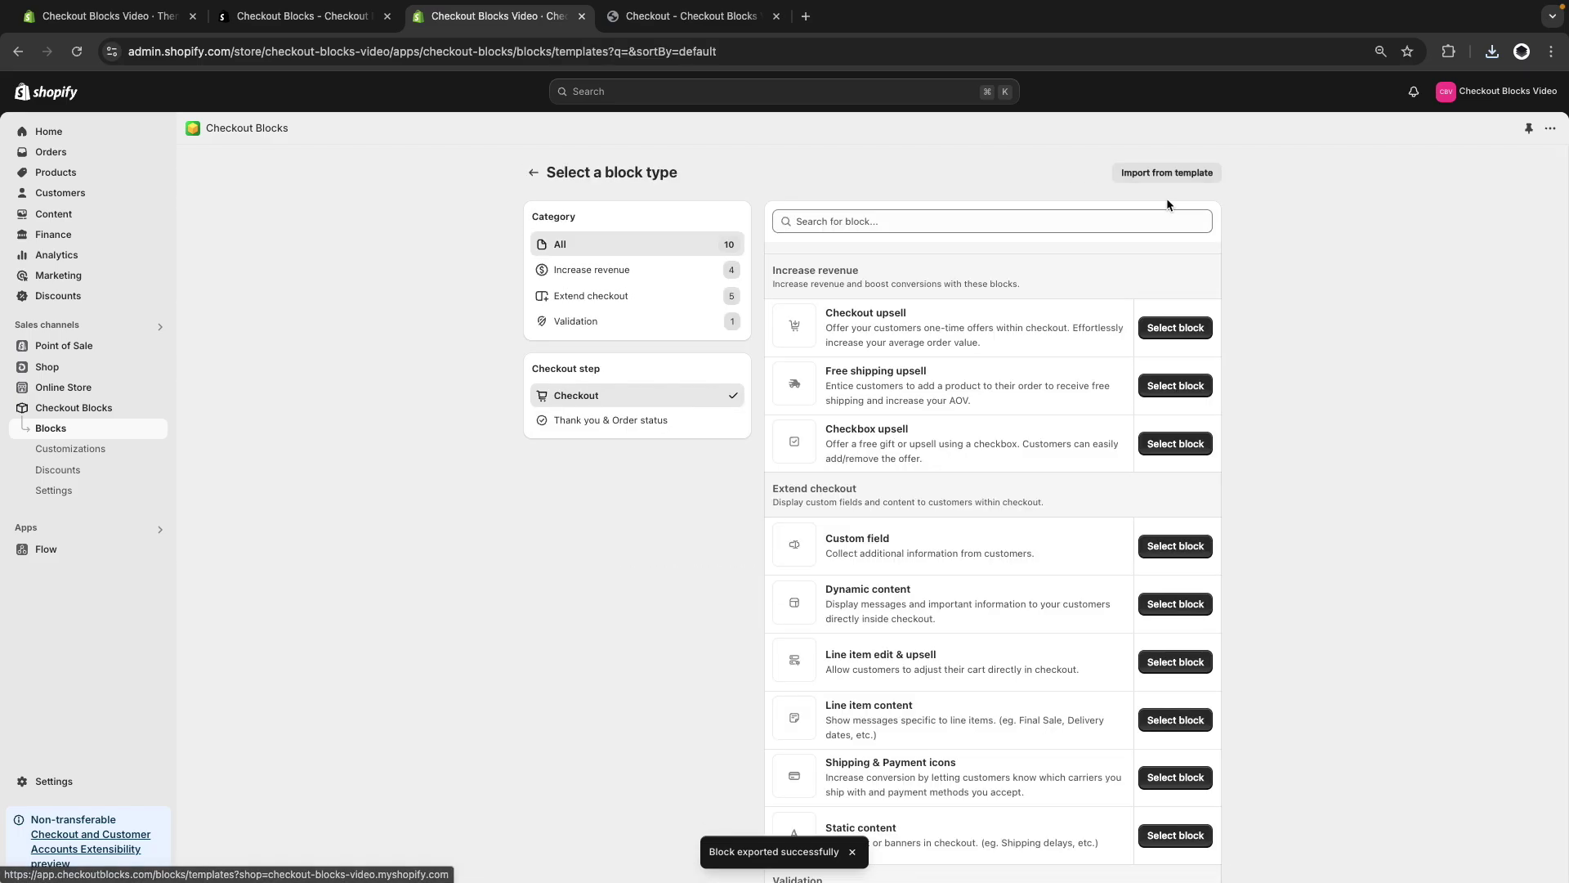
left_click(1156, 182)
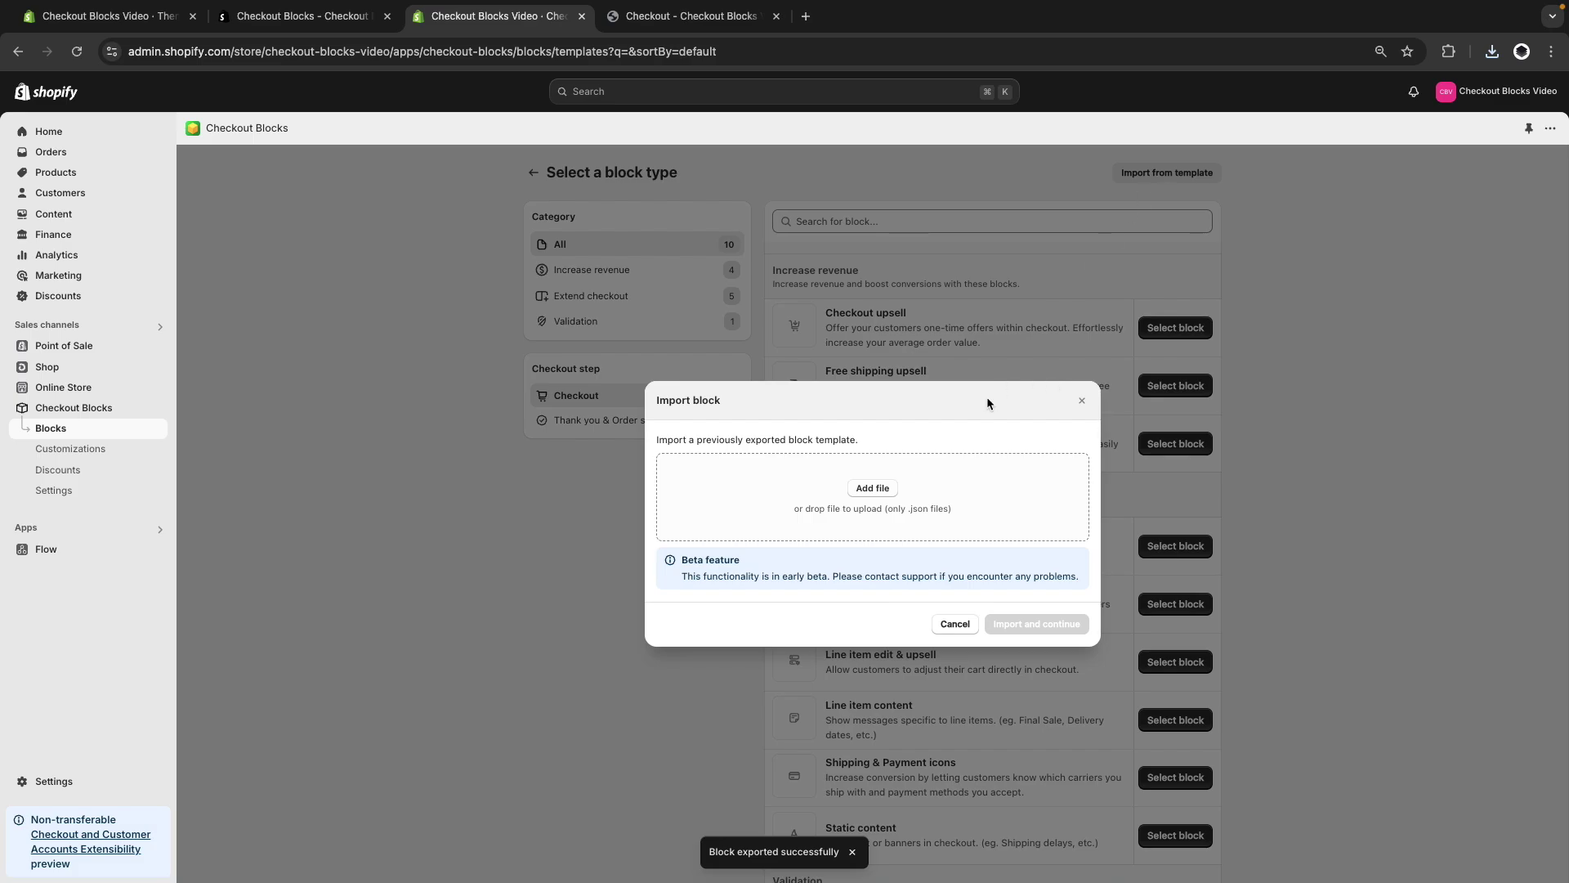
left_click(1081, 403)
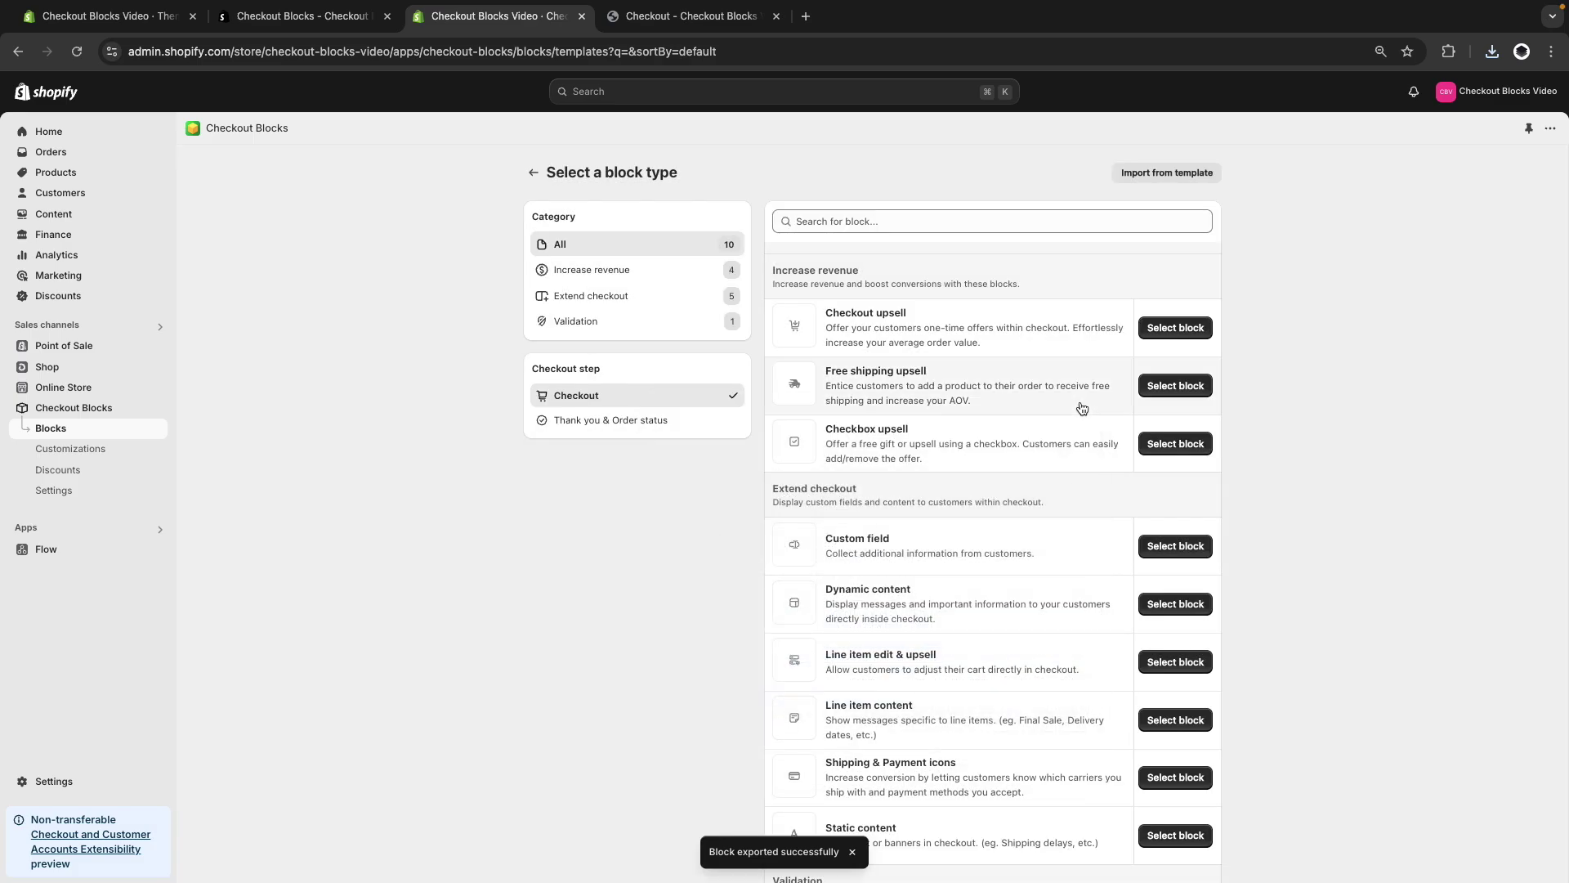
left_click(532, 174)
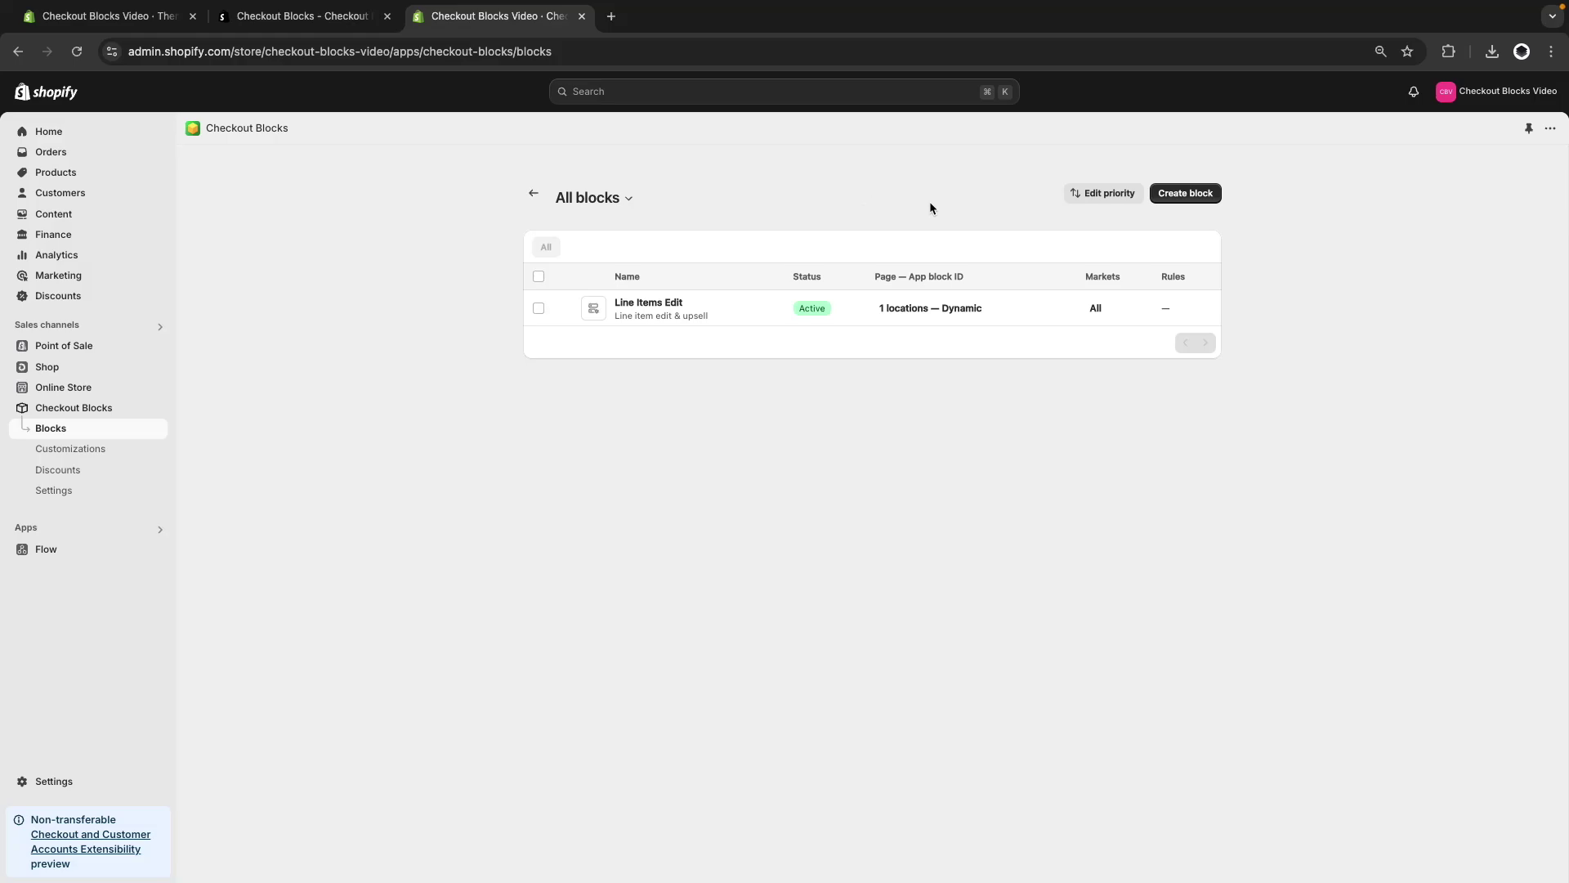
Create a new Dynamic content block and name it Conditional Banner.
left_click(1181, 194)
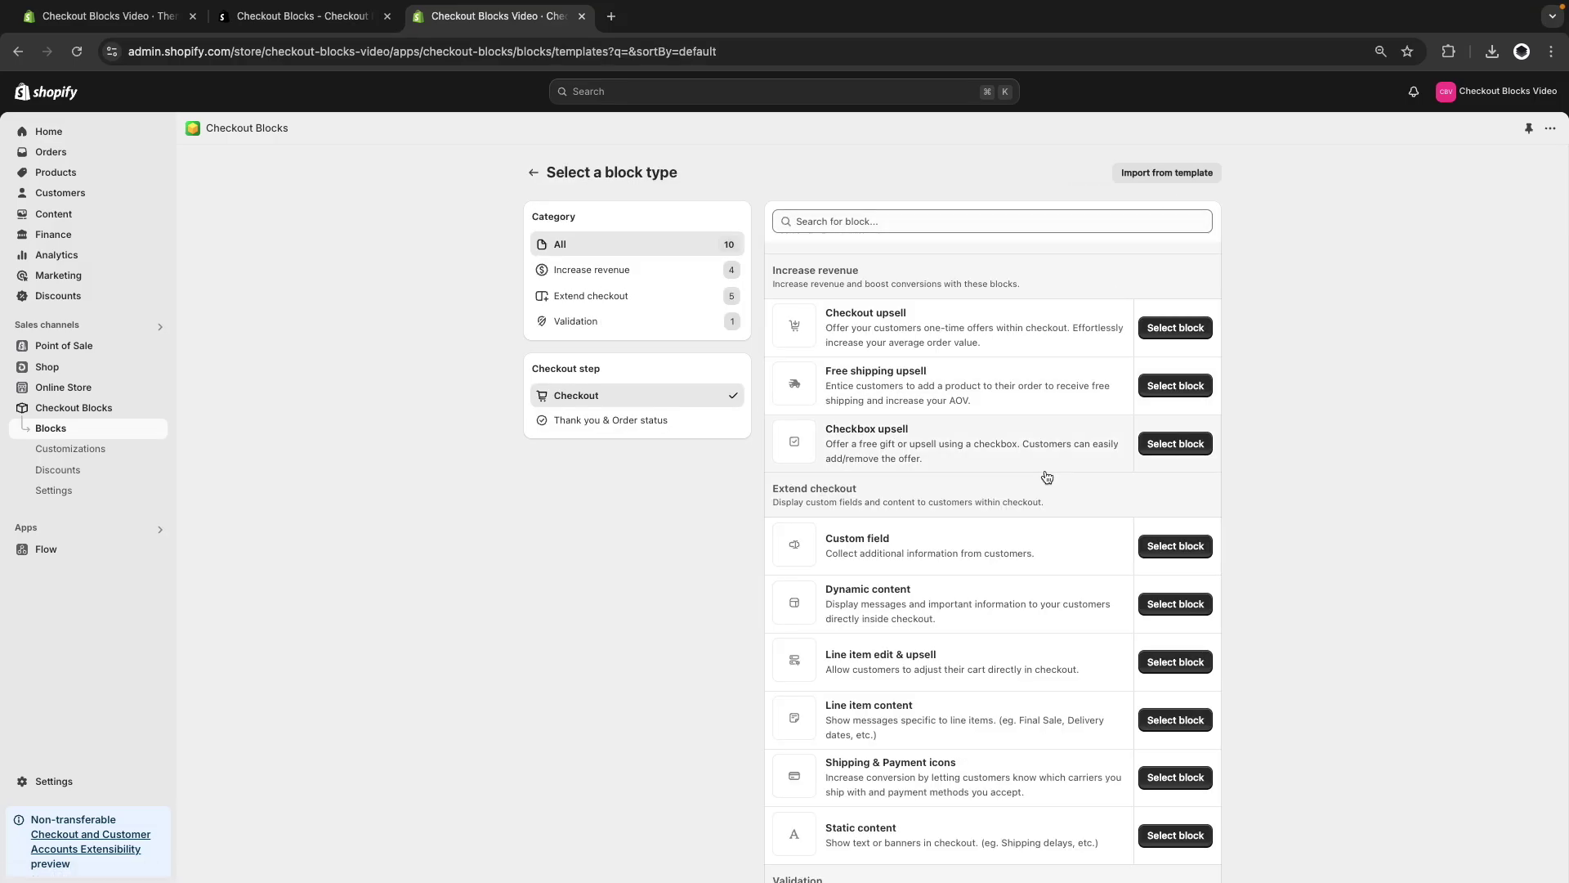
left_click(1170, 604)
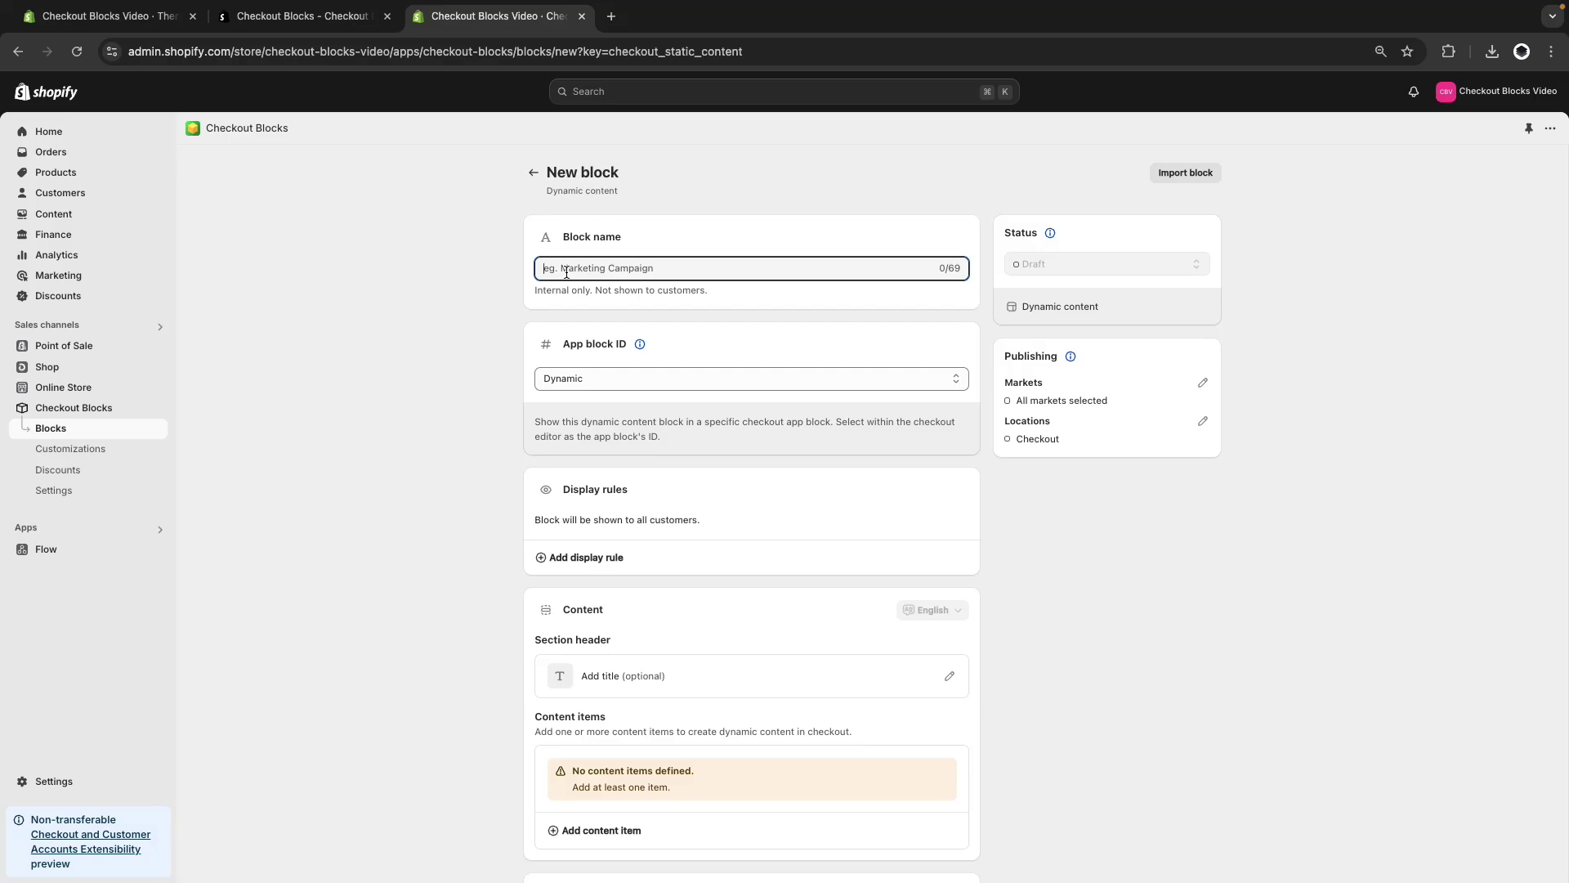
type("Conditional ")
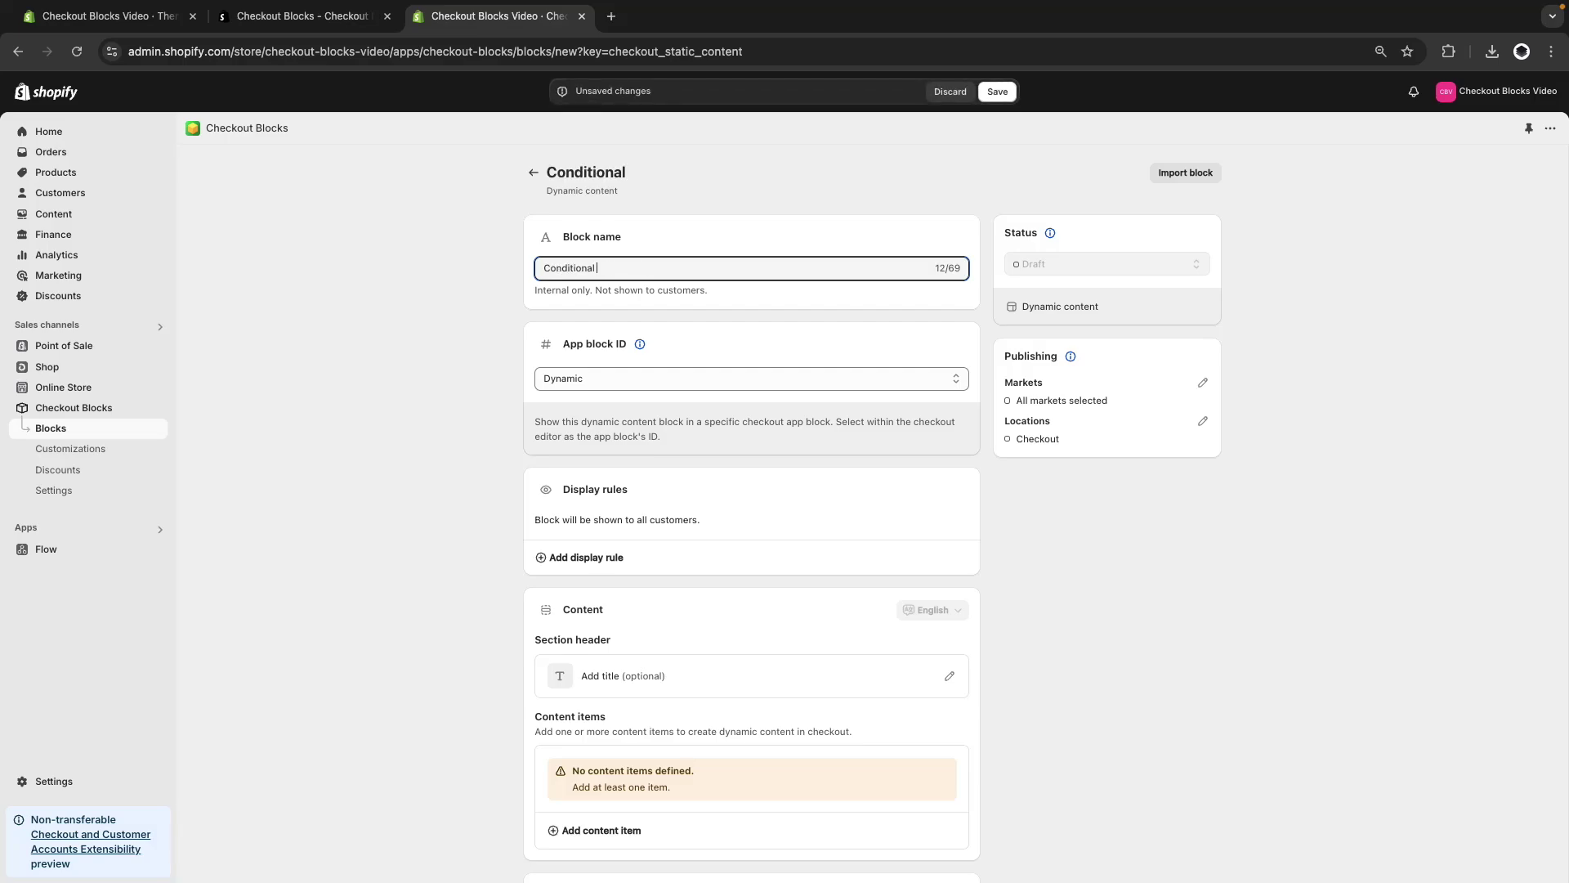
type("Banner")
Add a display rule requiring the cart subtotal to be greater than or equal to USD 1000.
scroll(645, 572, "down", 1)
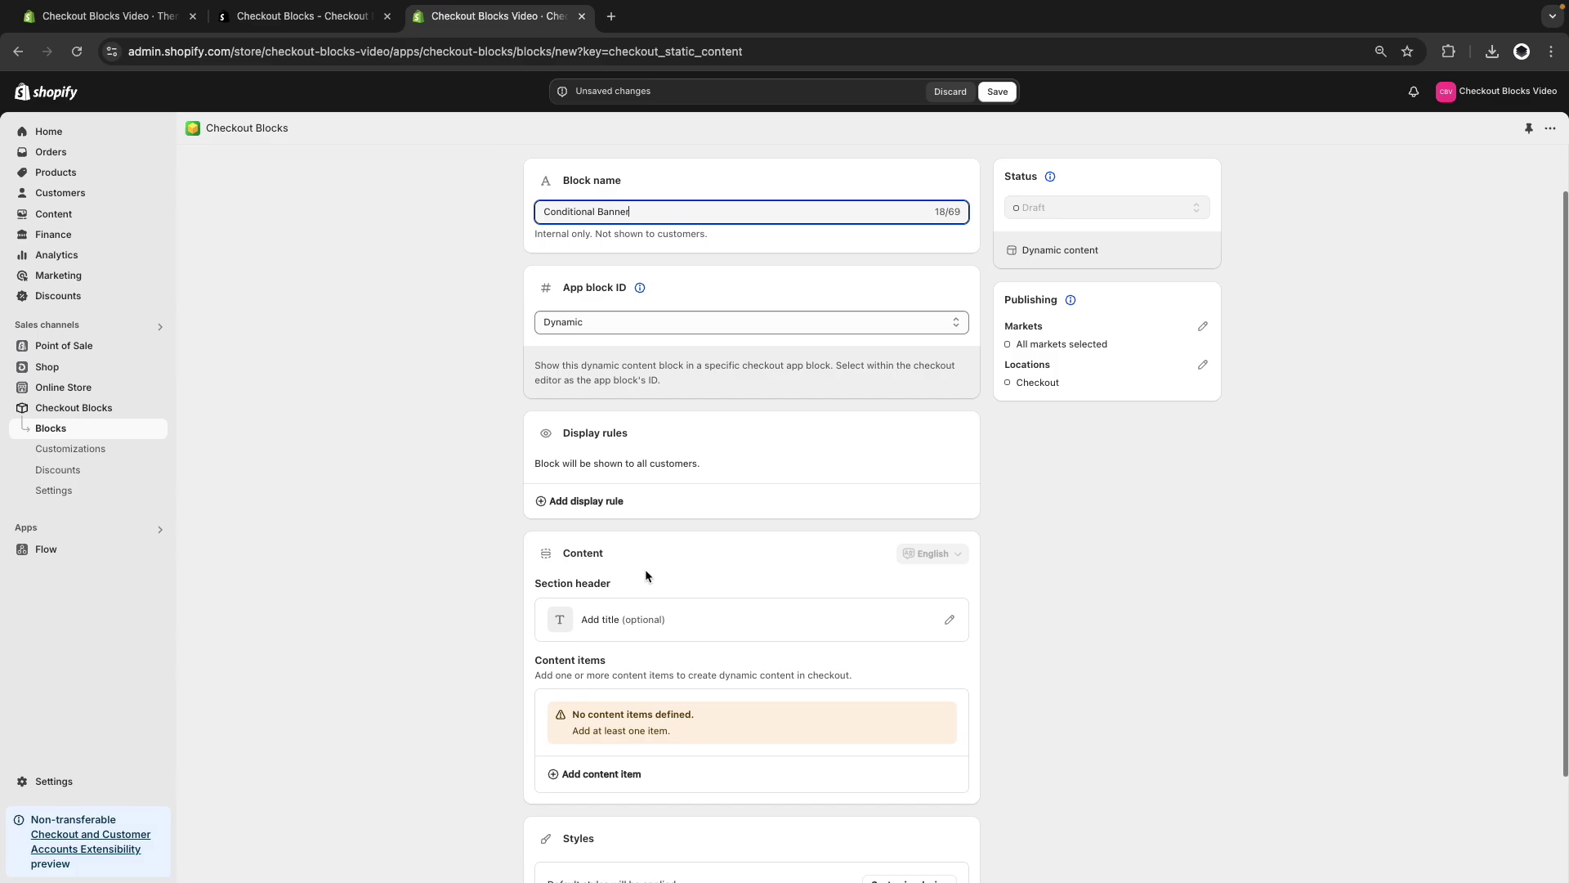
left_click(585, 501)
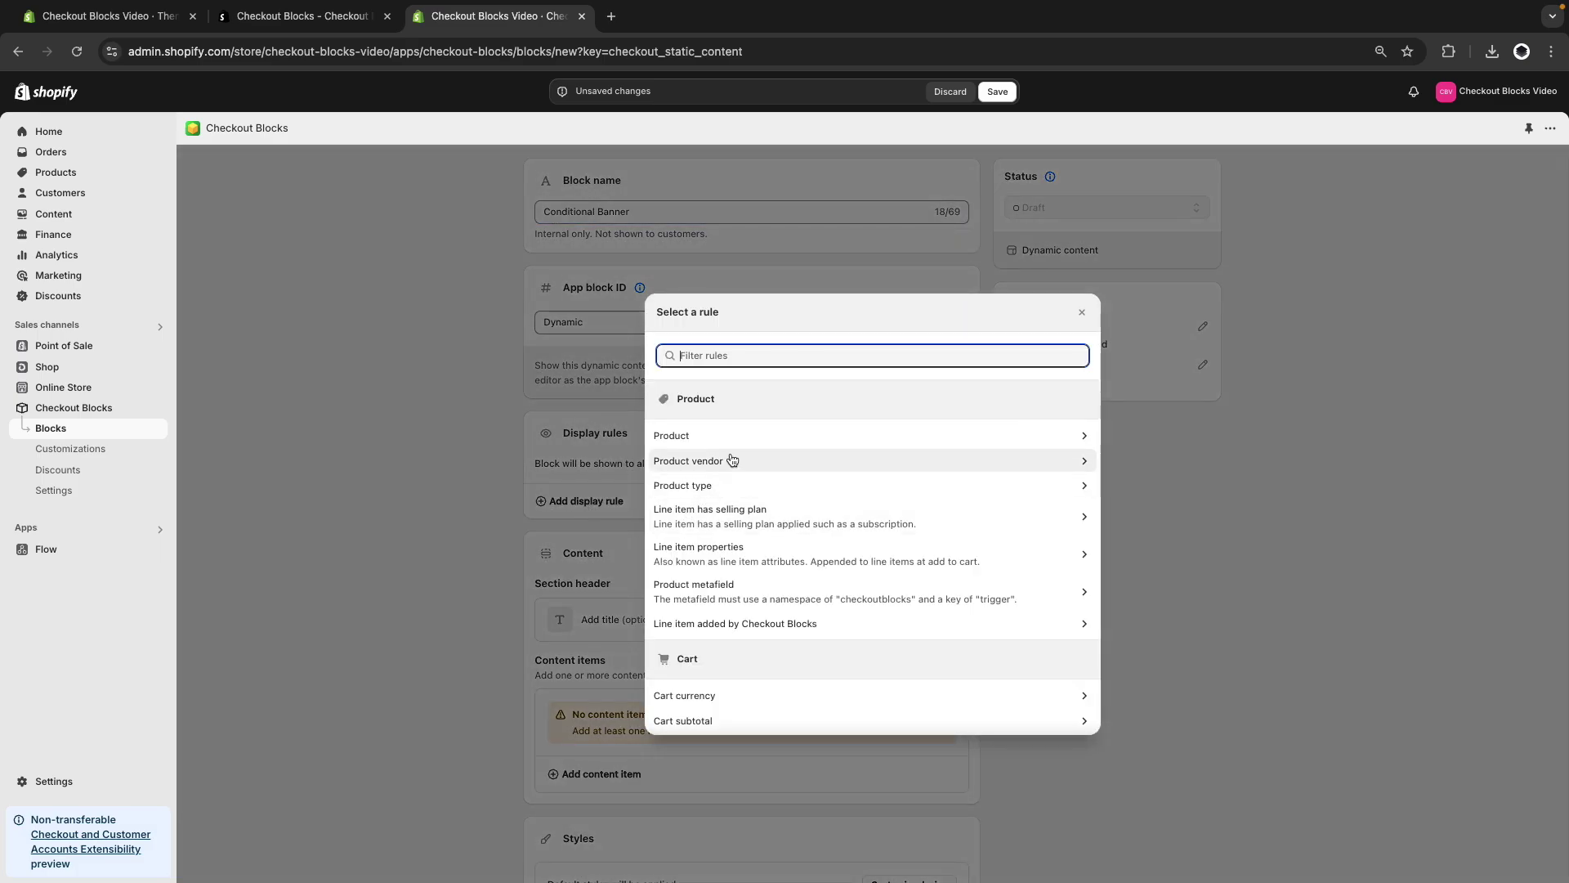
scroll(711, 507, "down", 1)
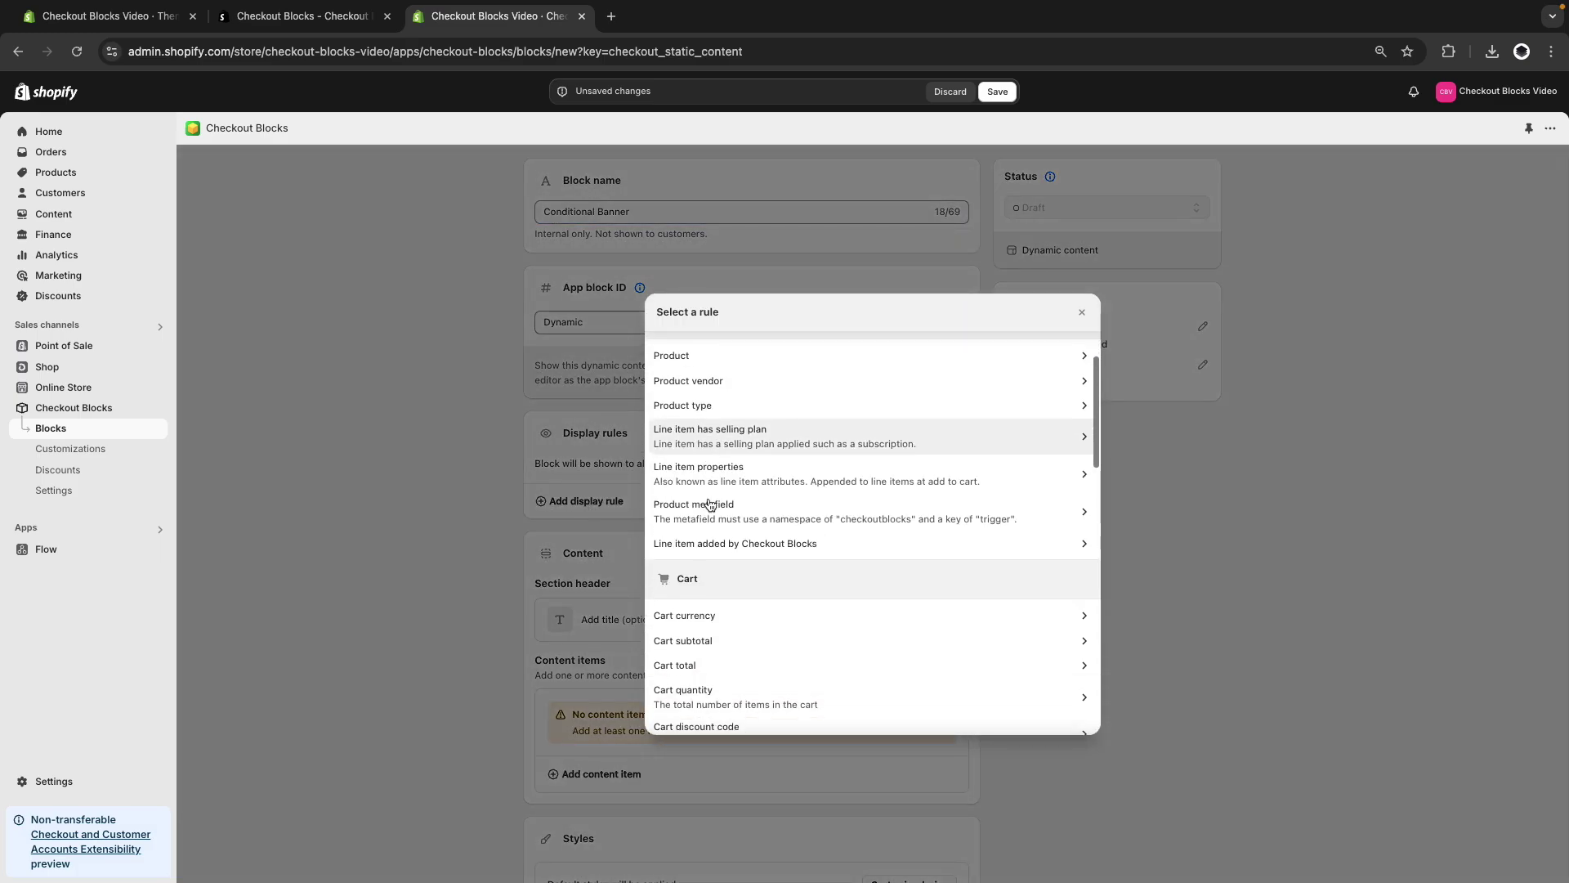
left_click(705, 642)
left_click(580, 556)
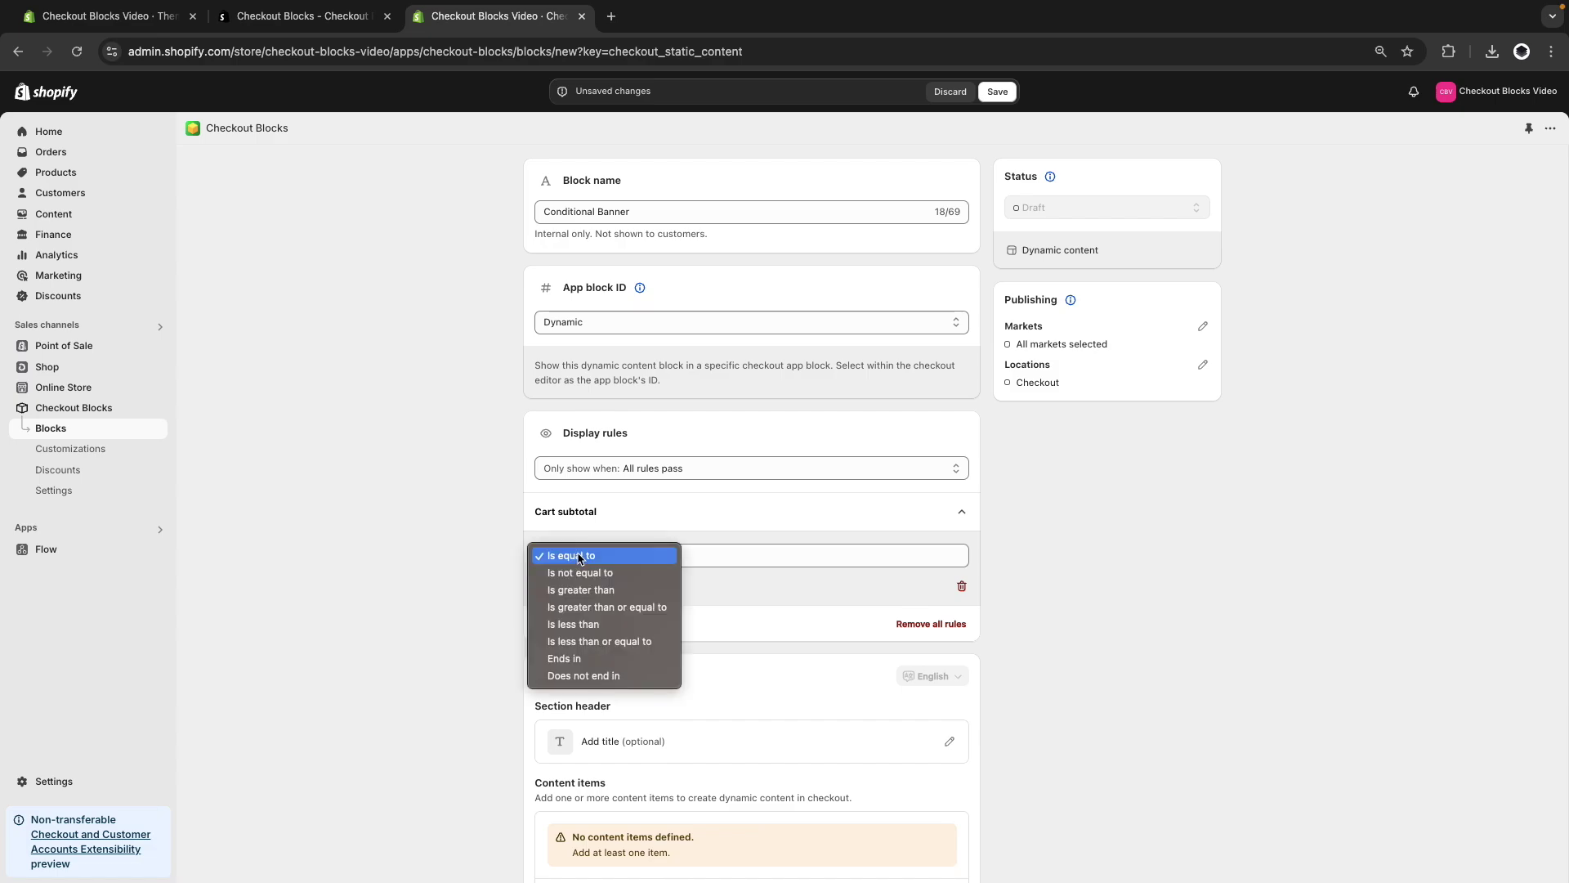
left_click(596, 608)
left_click(762, 558)
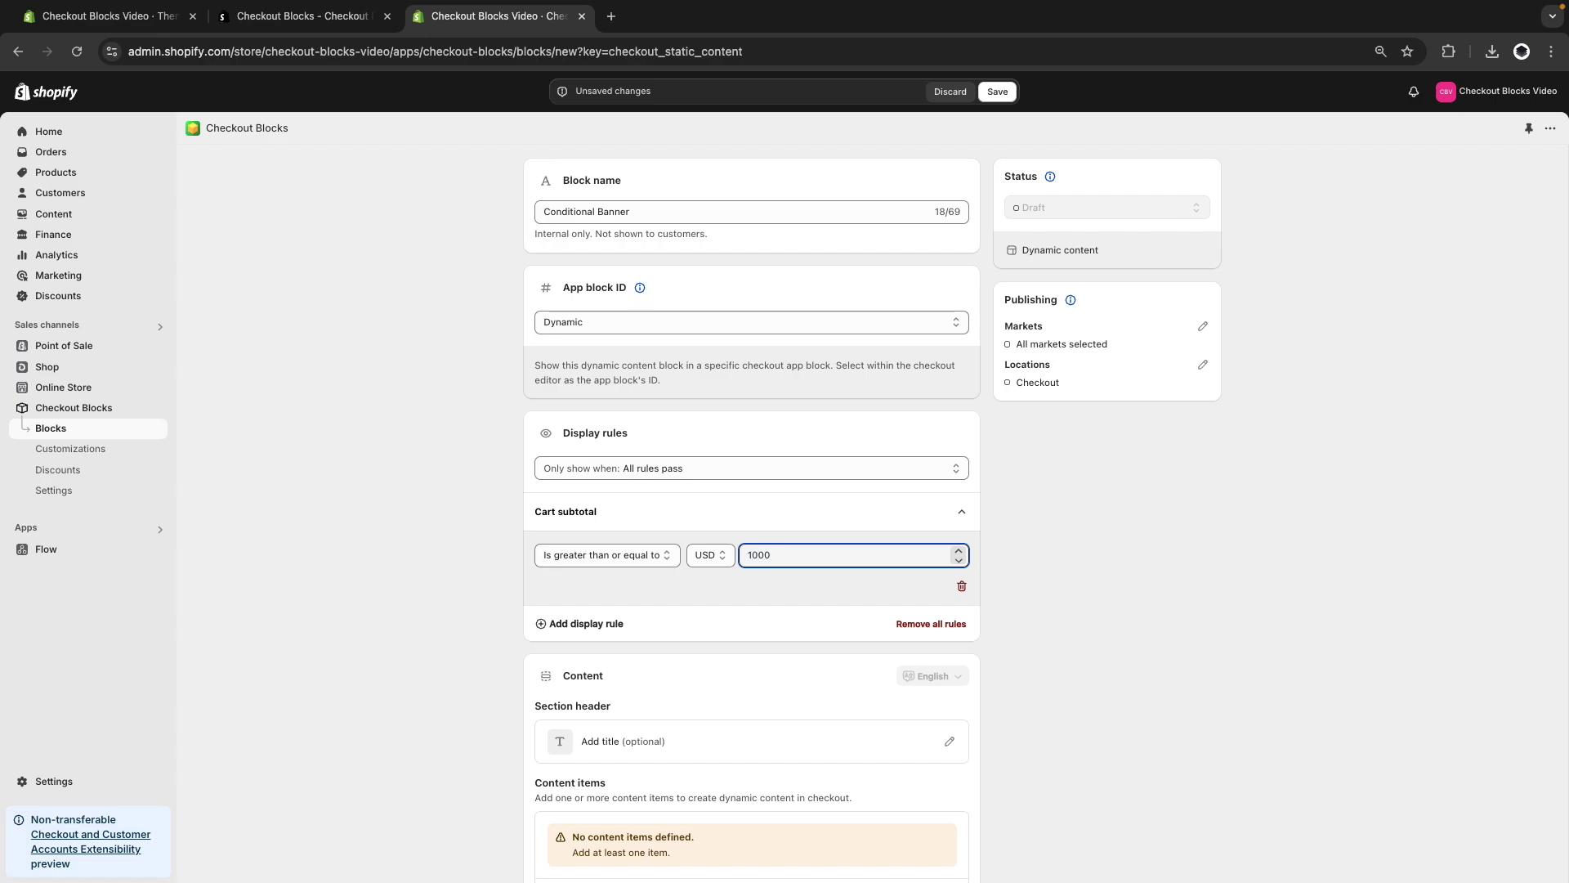
Set the block's section header title to "Premium Packaging".
scroll(767, 609, "down", 3)
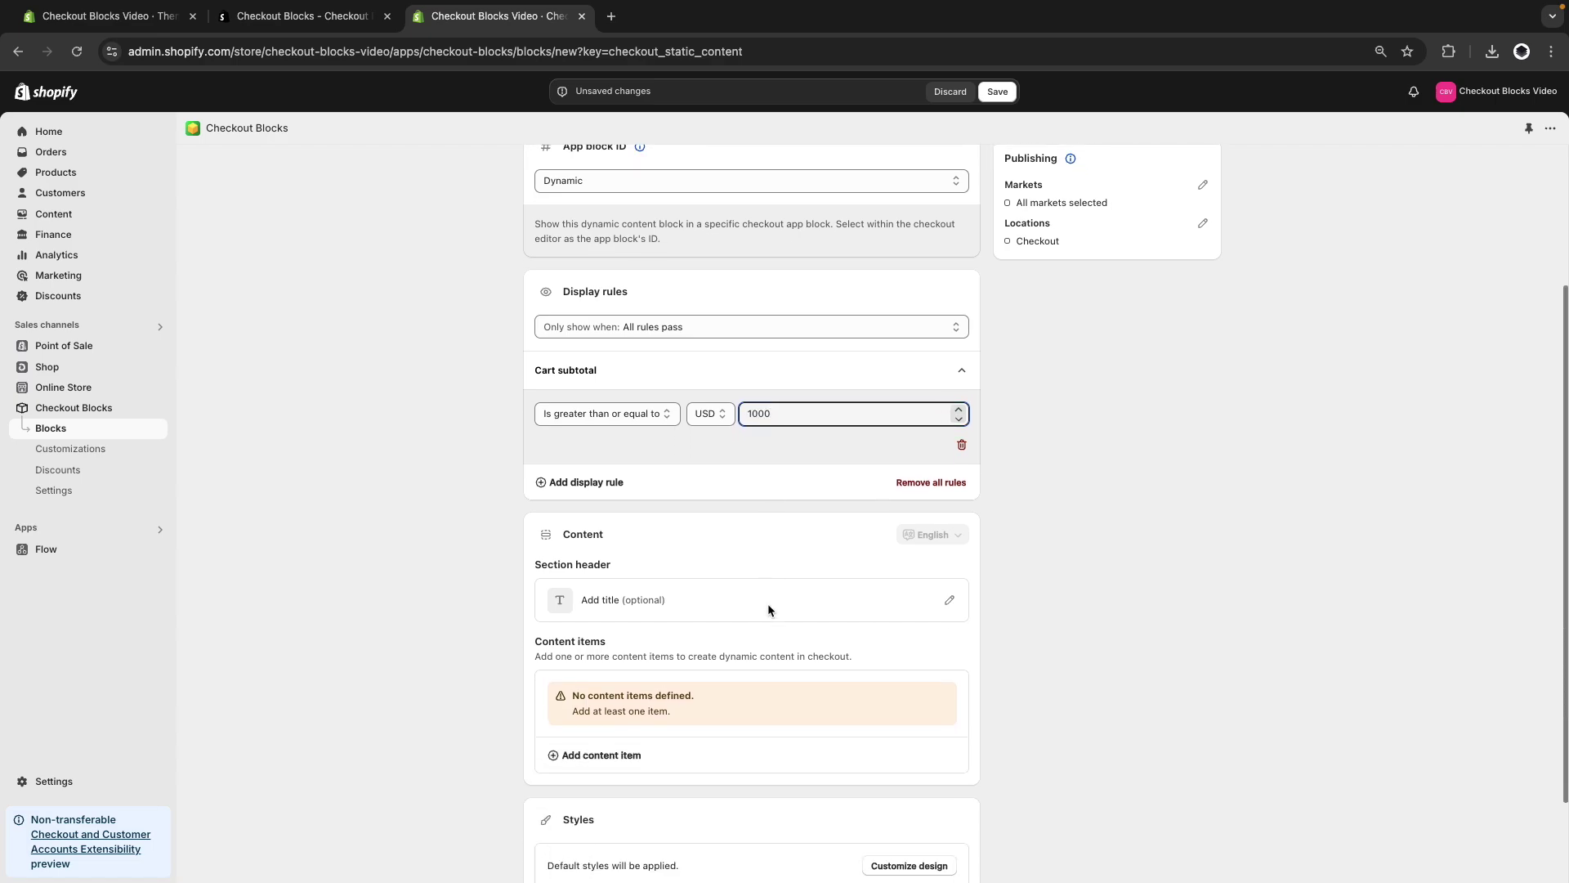
left_click(662, 599)
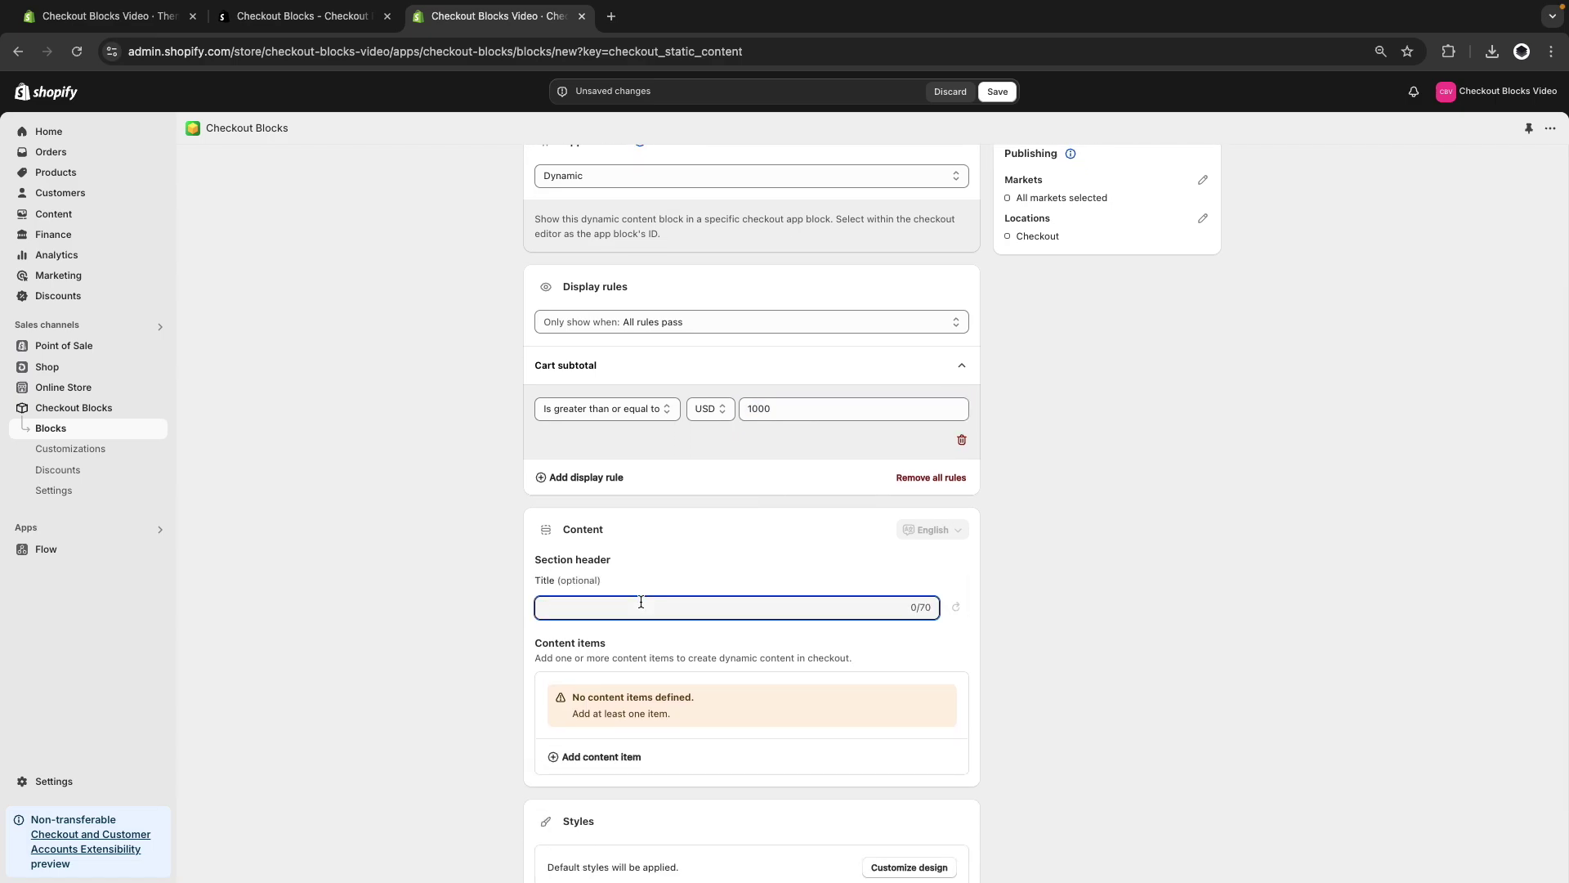
type("Premium Packaging")
Add a Banner content item to the Conditional Banner block.
scroll(762, 646, "down", 1)
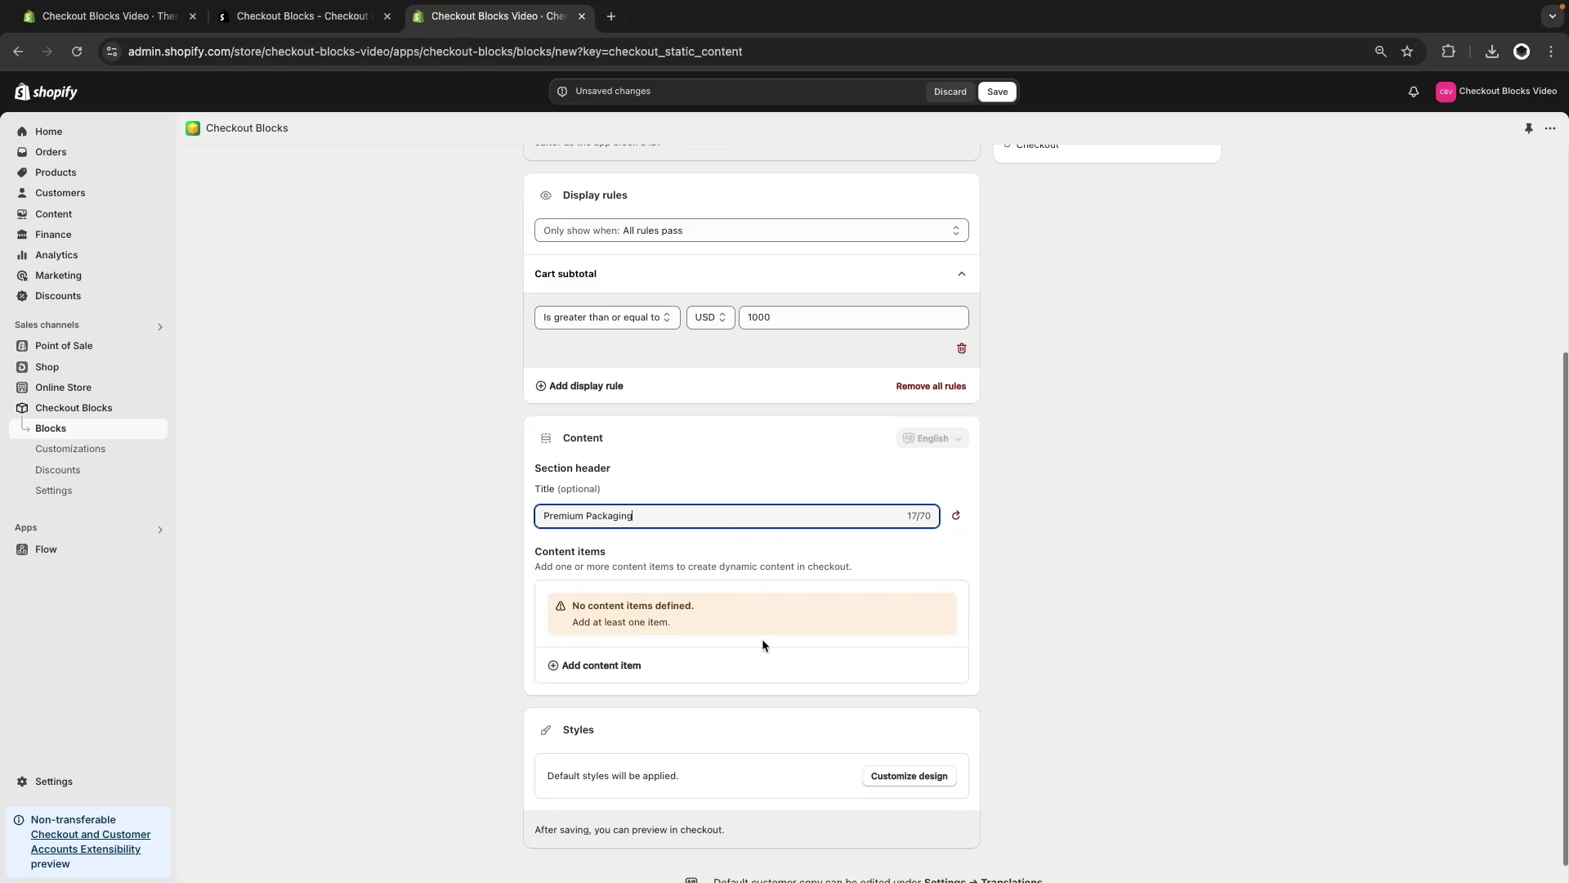
left_click(646, 665)
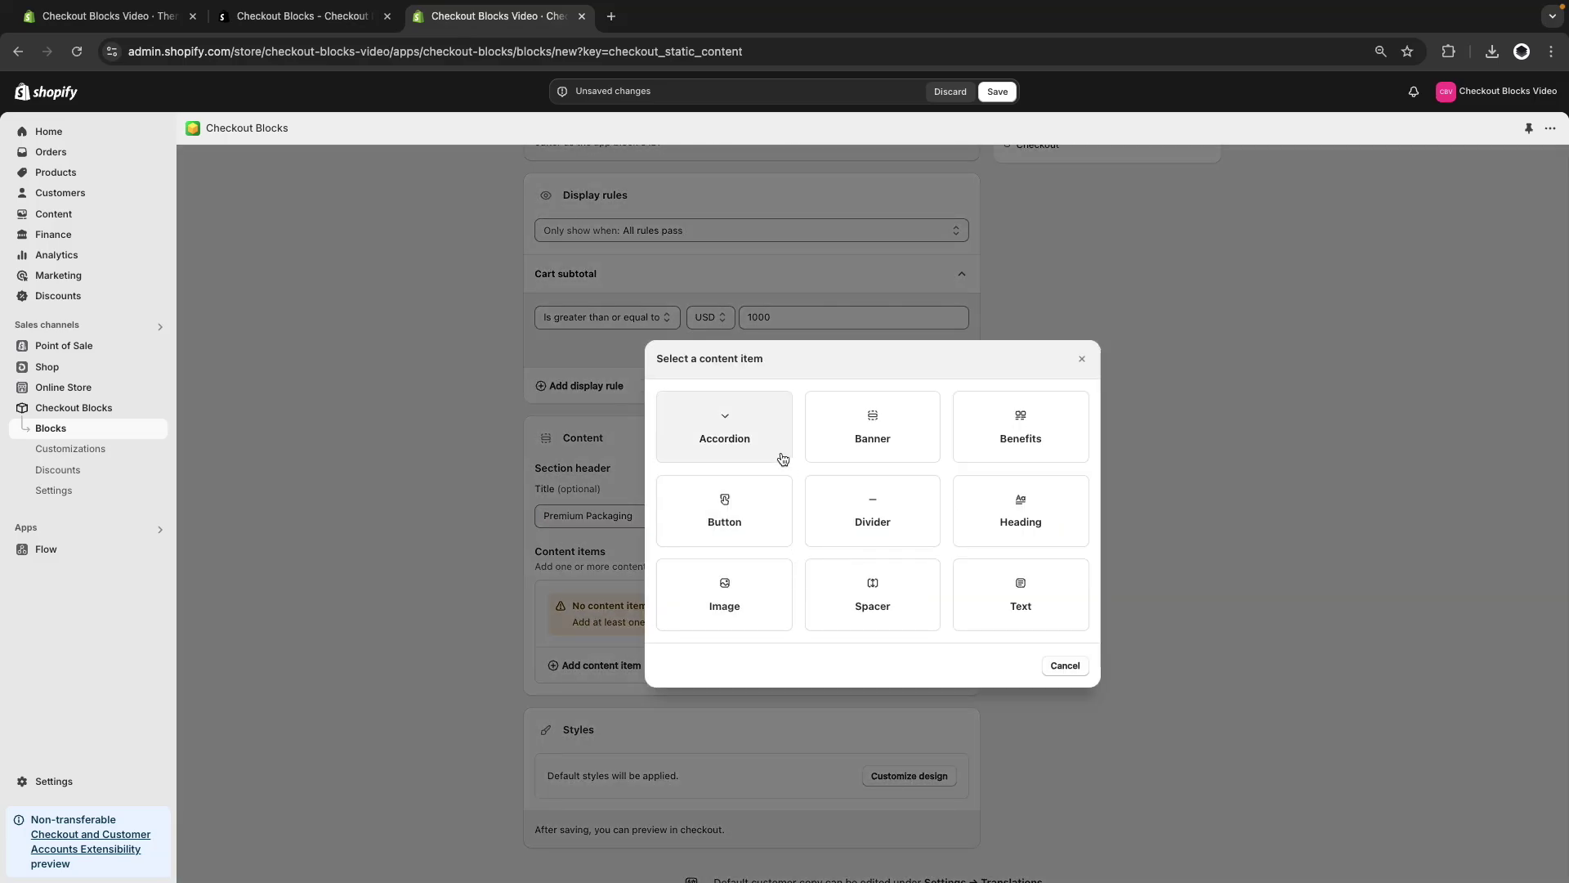
left_click(893, 438)
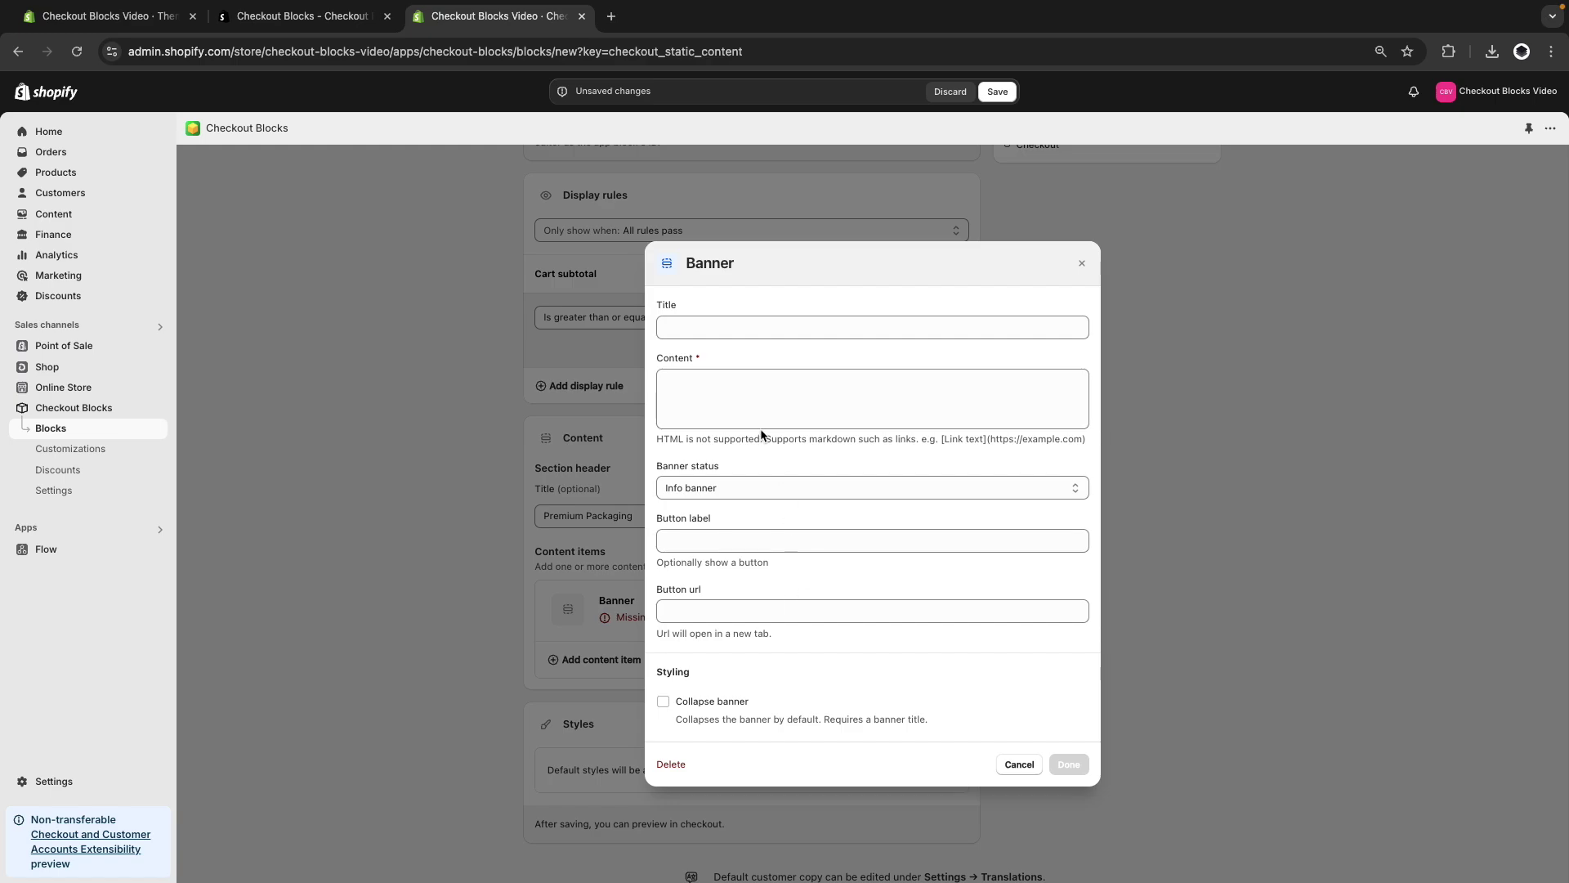
Enter "Your Order Qualifies For Premium Packaging" as the banner's content and leave its title empty.
left_click(704, 328)
type("Premi")
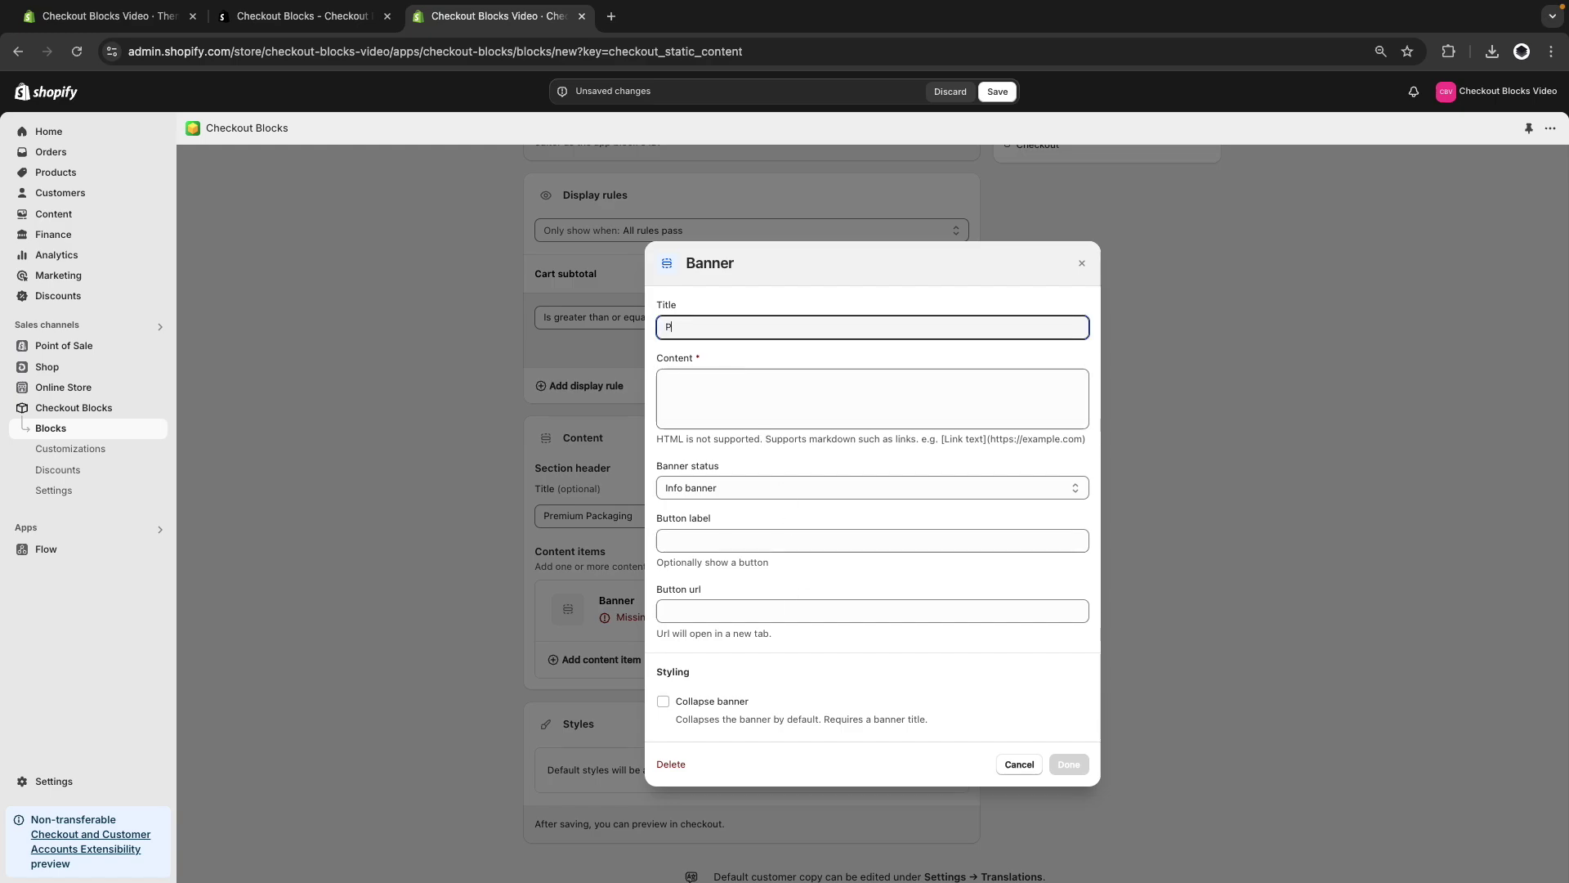
key("BackSpace")
key("BackSpace")
key("BackSpace")
key("BackSpace")
key("BackSpace")
type("Your Order Qualifies For Premium")
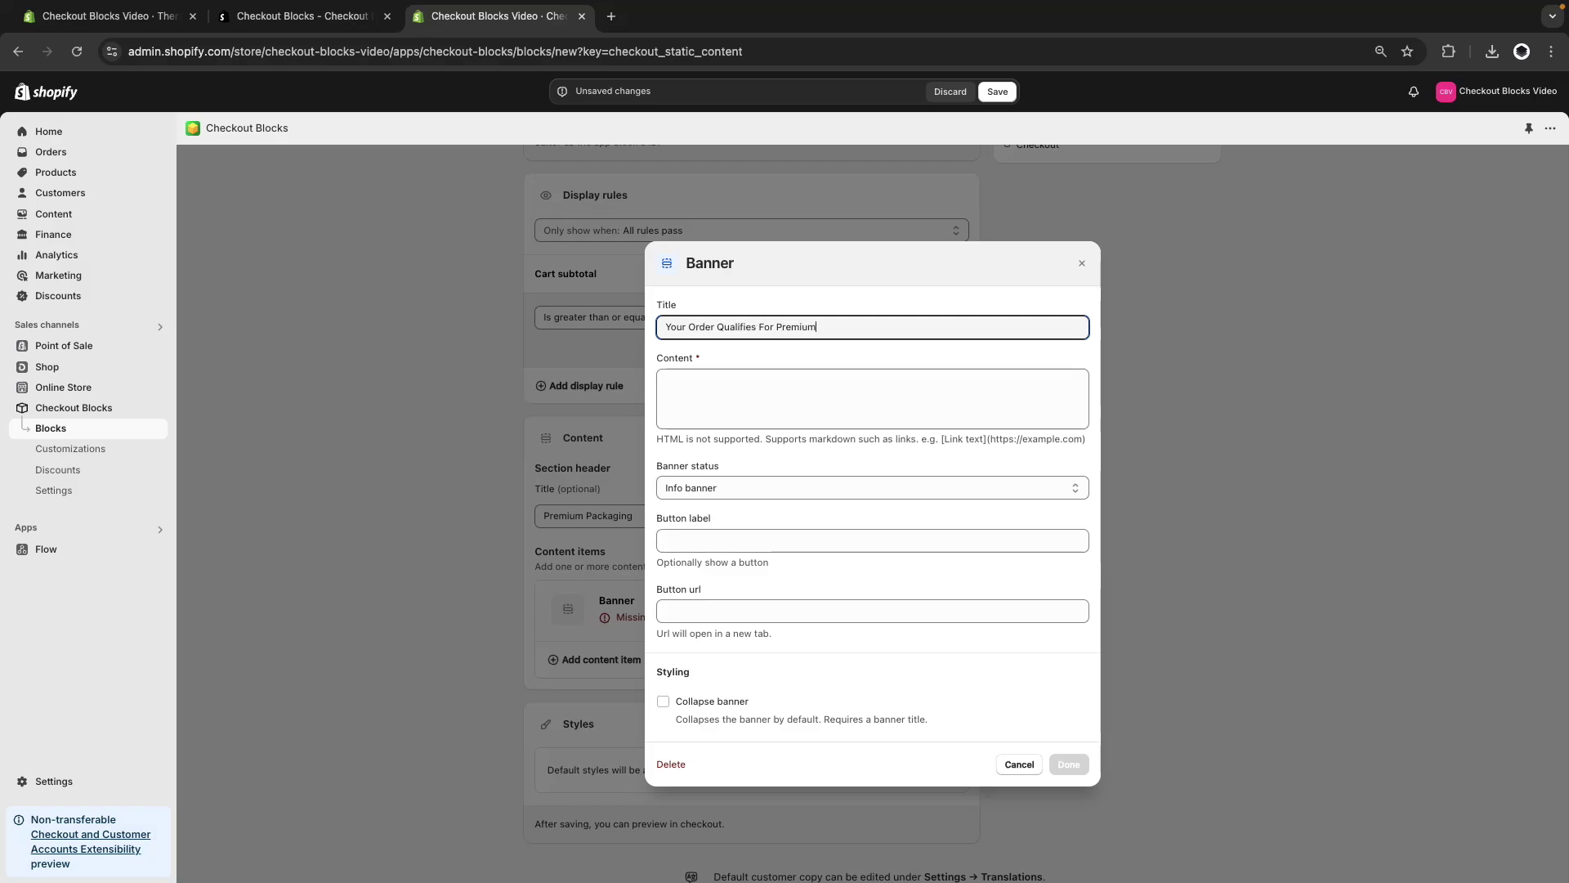
type(" Packagin")
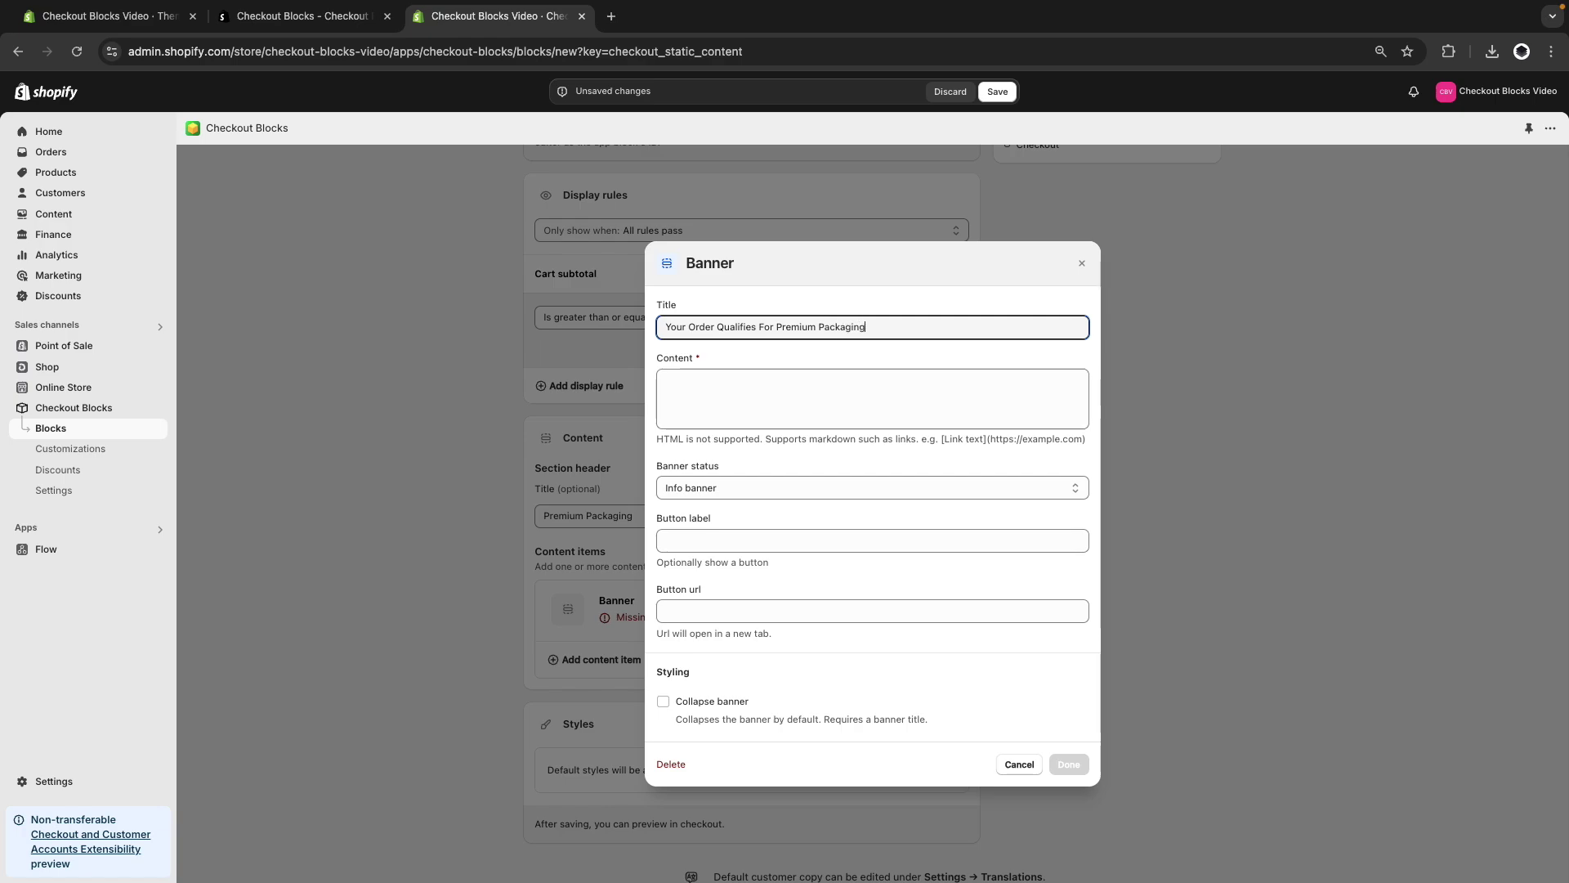
type("g")
key("ctrl+a")
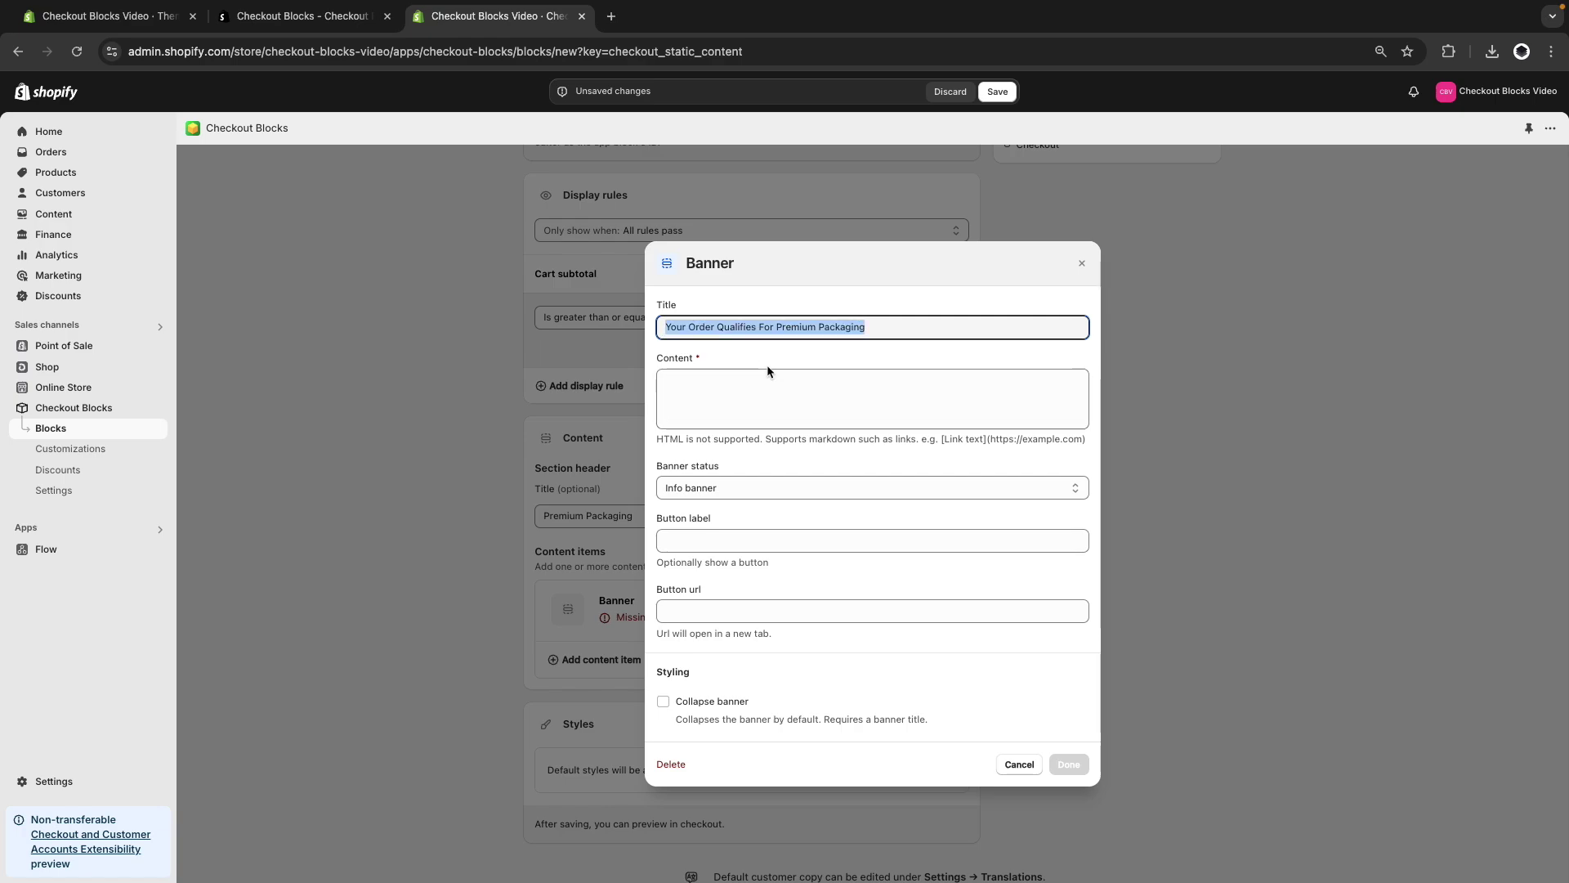
key("ctrl+x")
left_click(735, 383)
key("ctrl+v")
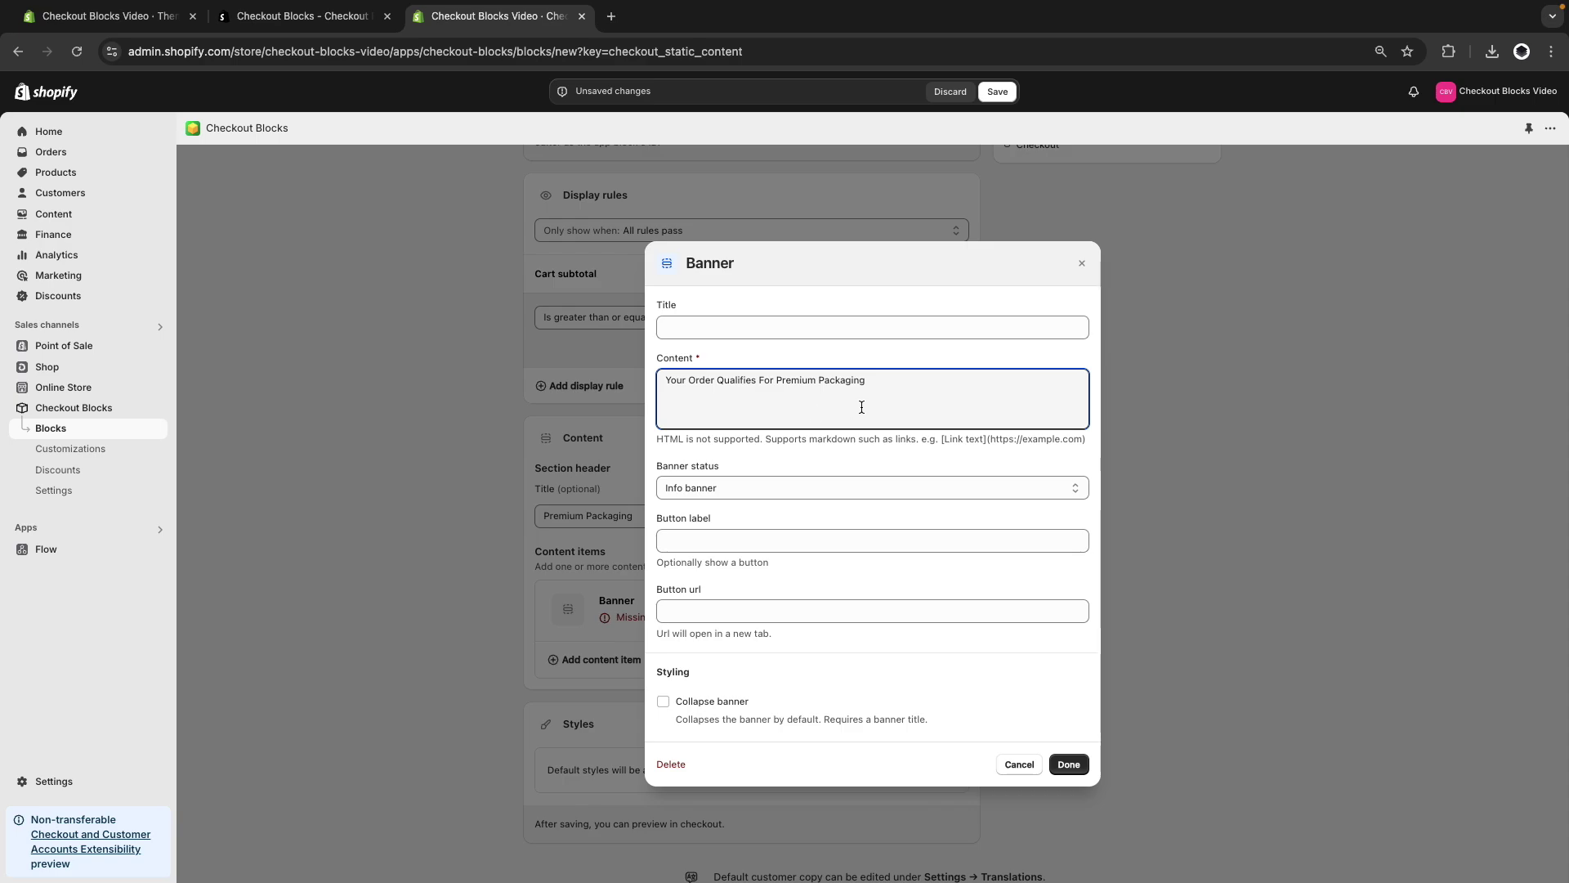
Set the banner status to Success banner and finish the content item.
left_click(842, 491)
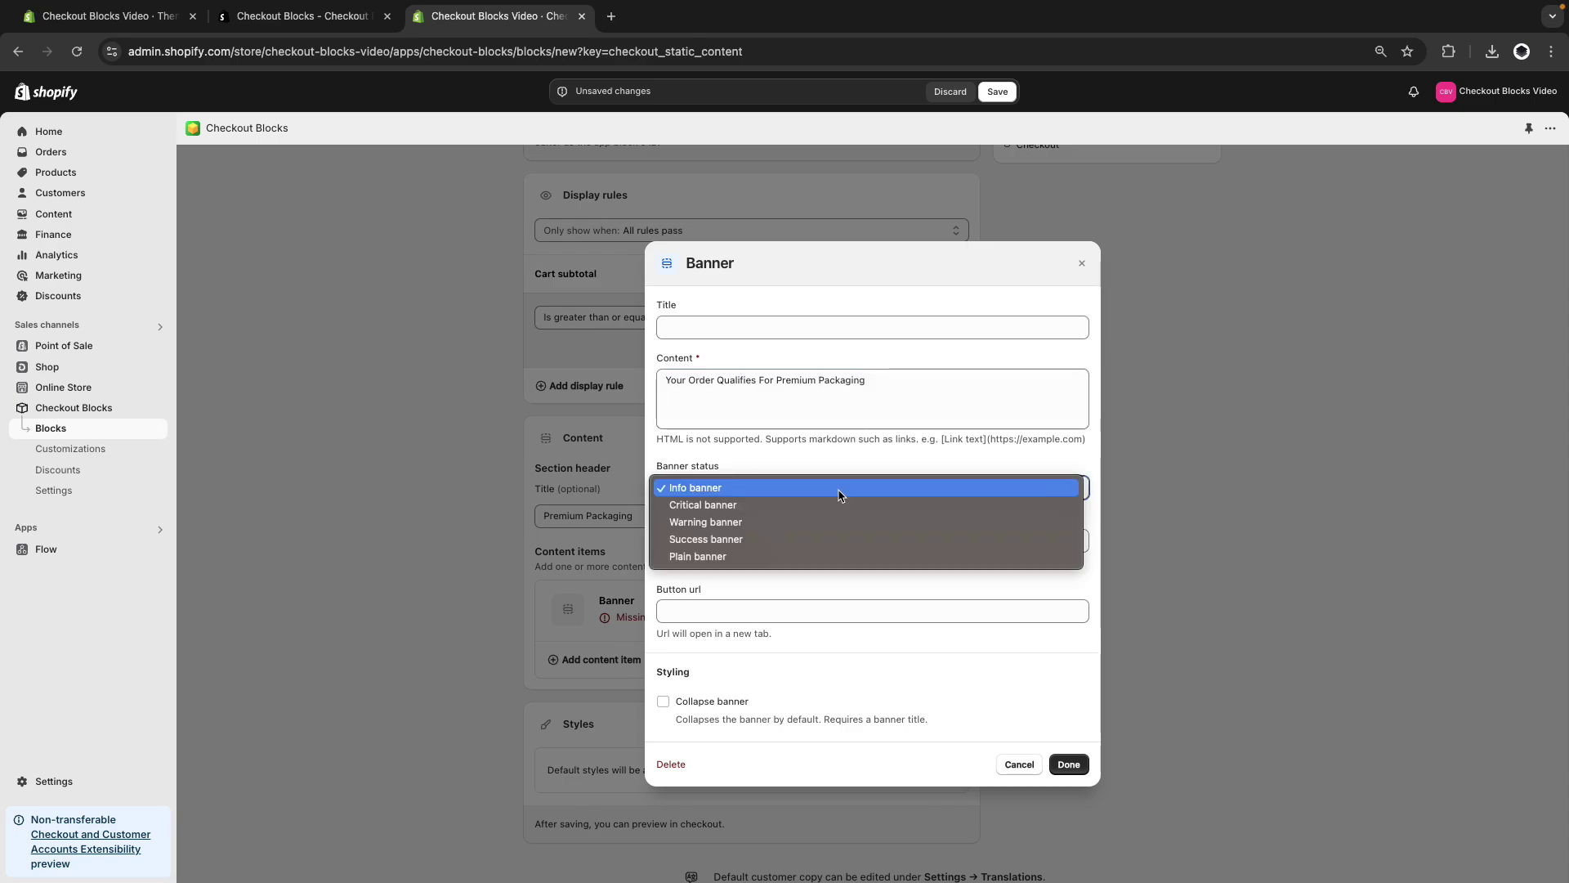
left_click(784, 539)
left_click(1064, 763)
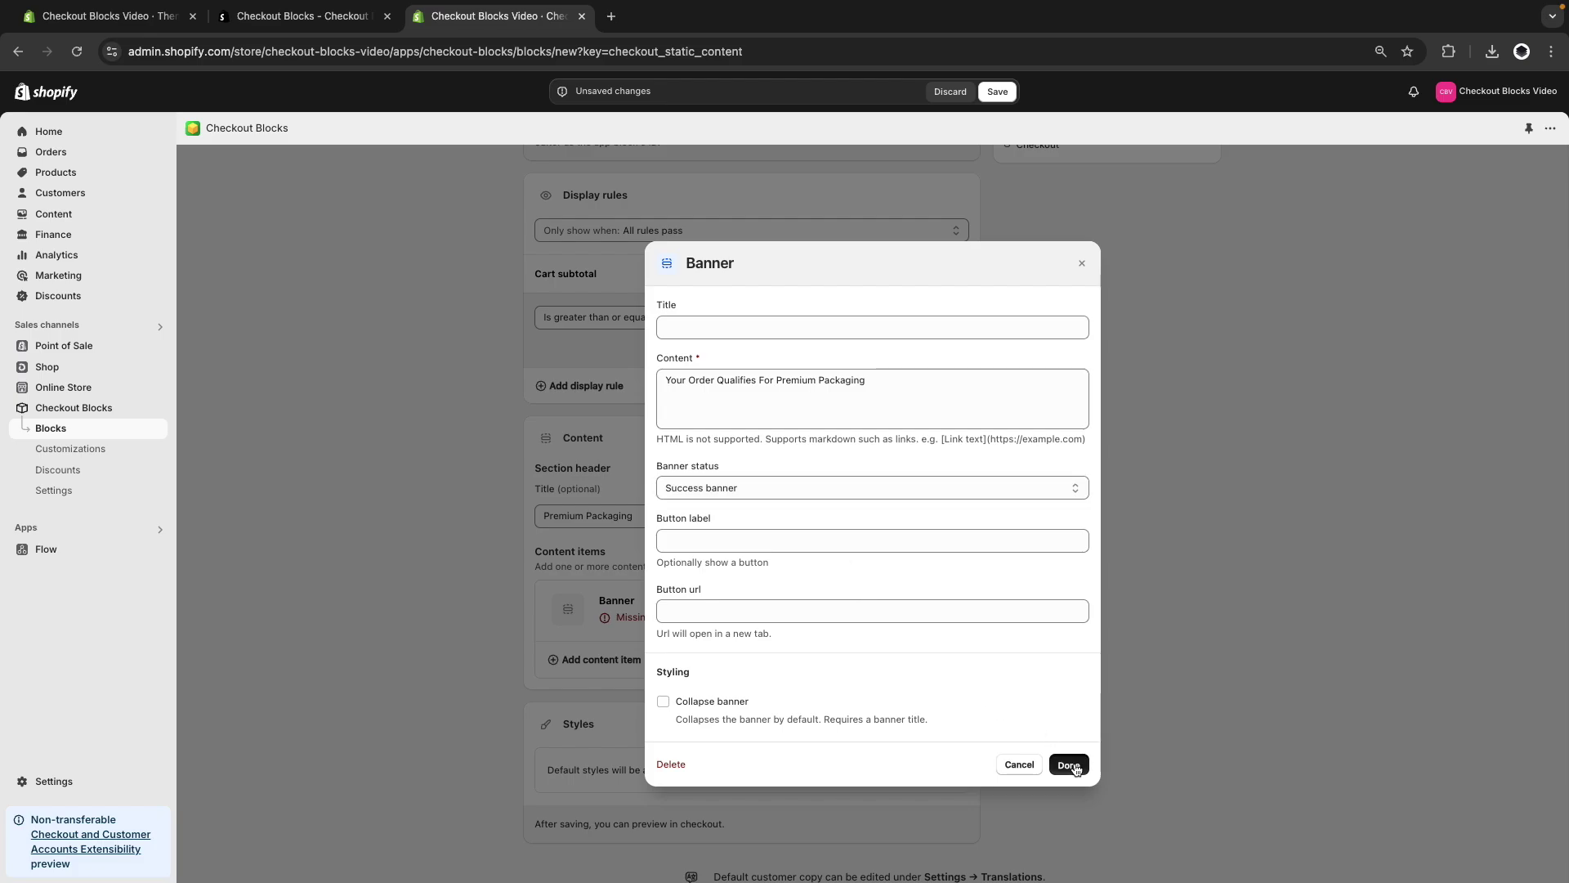
Save the Conditional Banner block and set its status to Active.
scroll(996, 651, "up", 4)
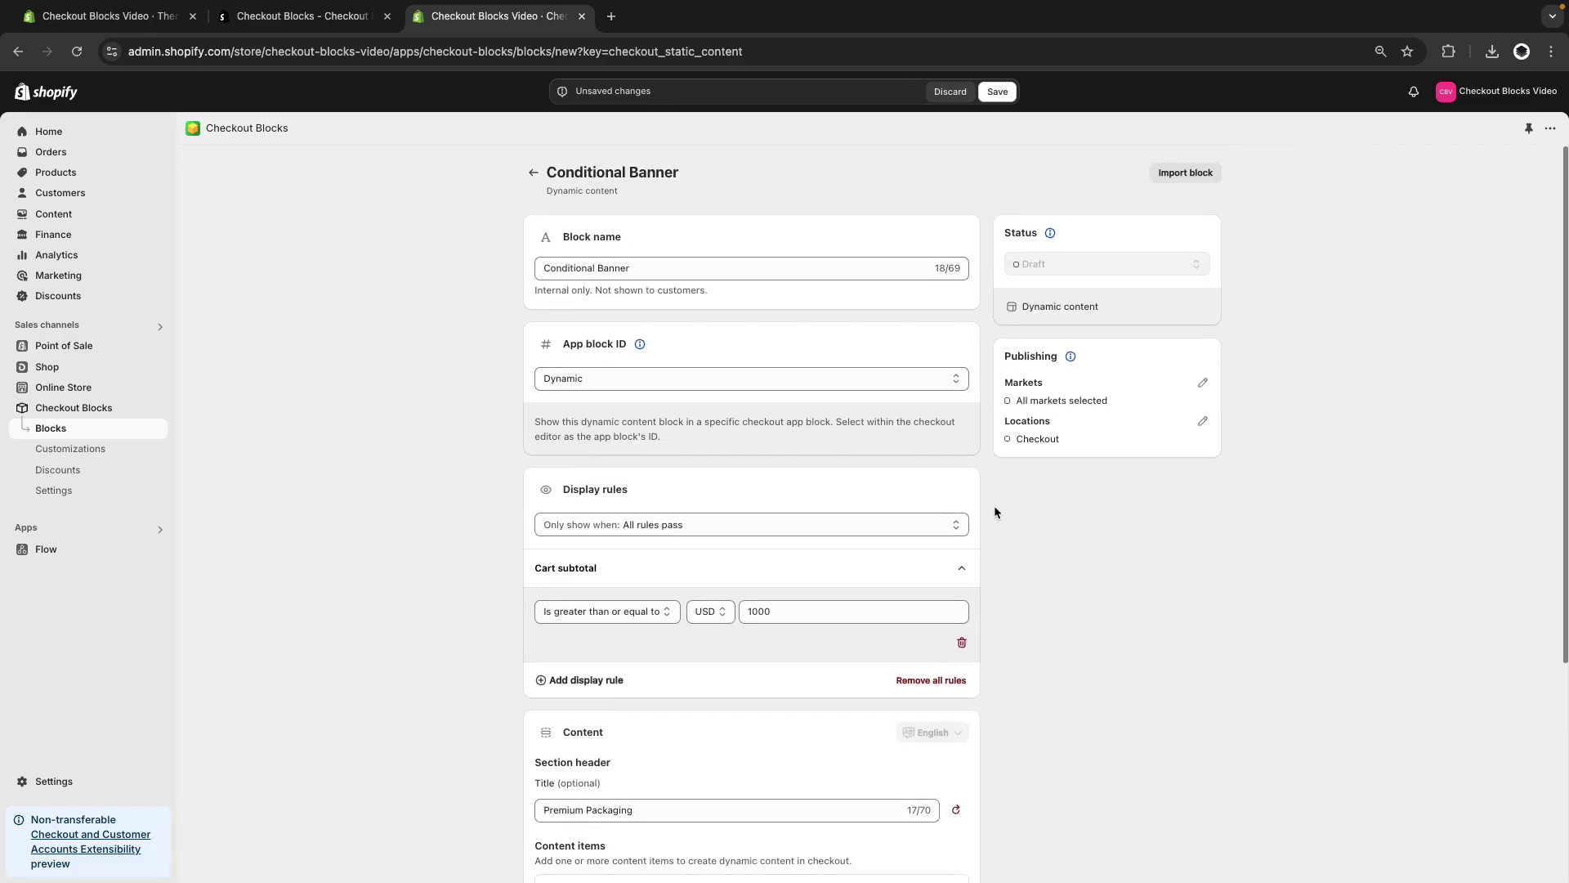
left_click(997, 91)
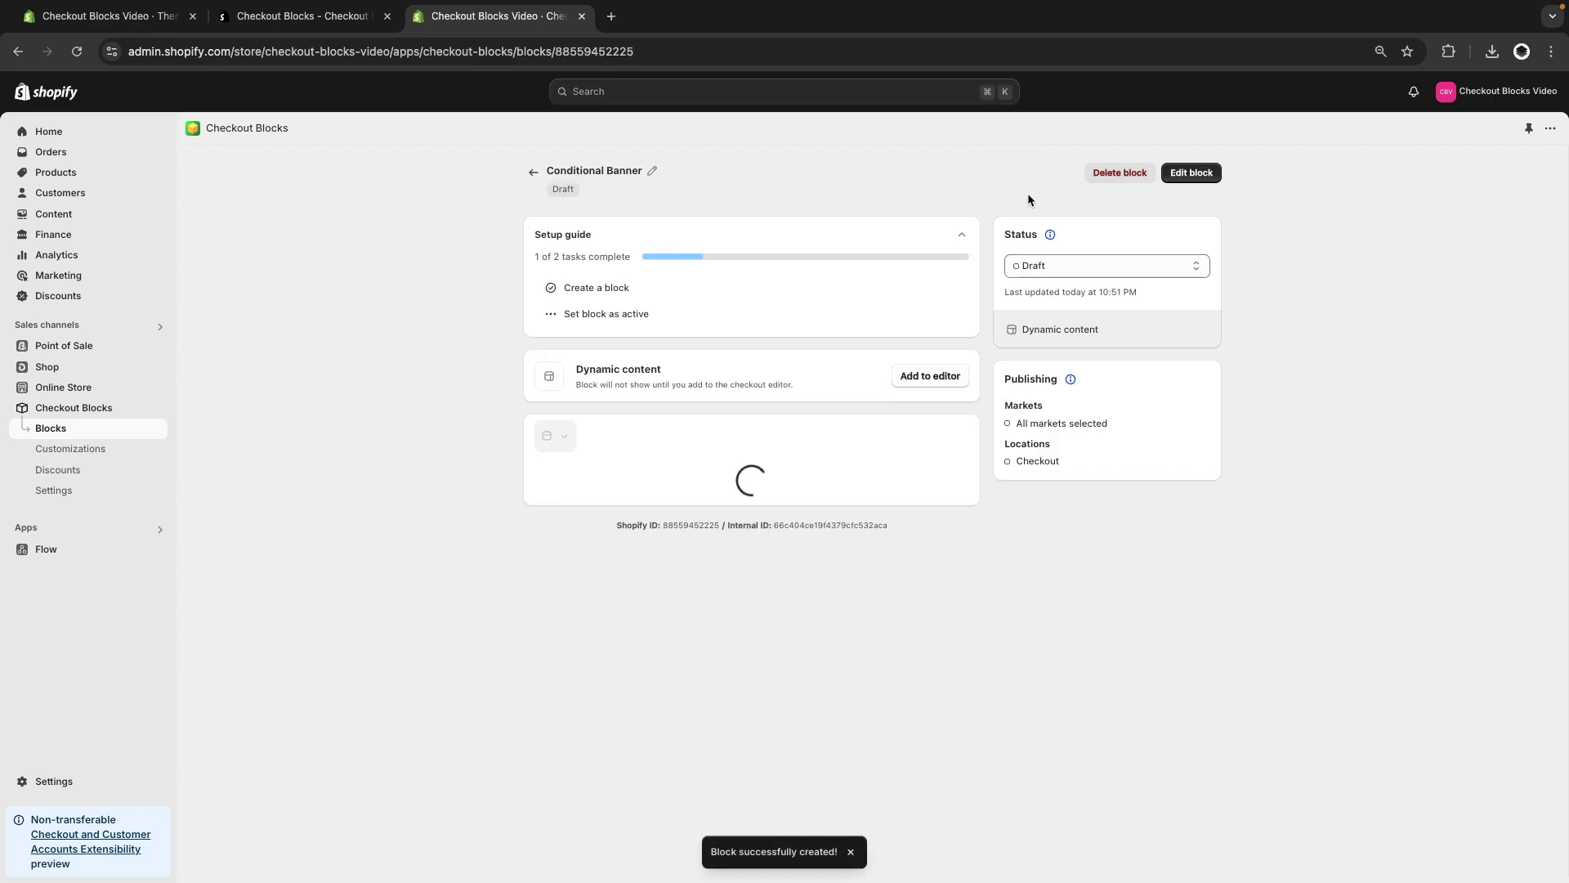
left_click(1050, 263)
left_click(1036, 283)
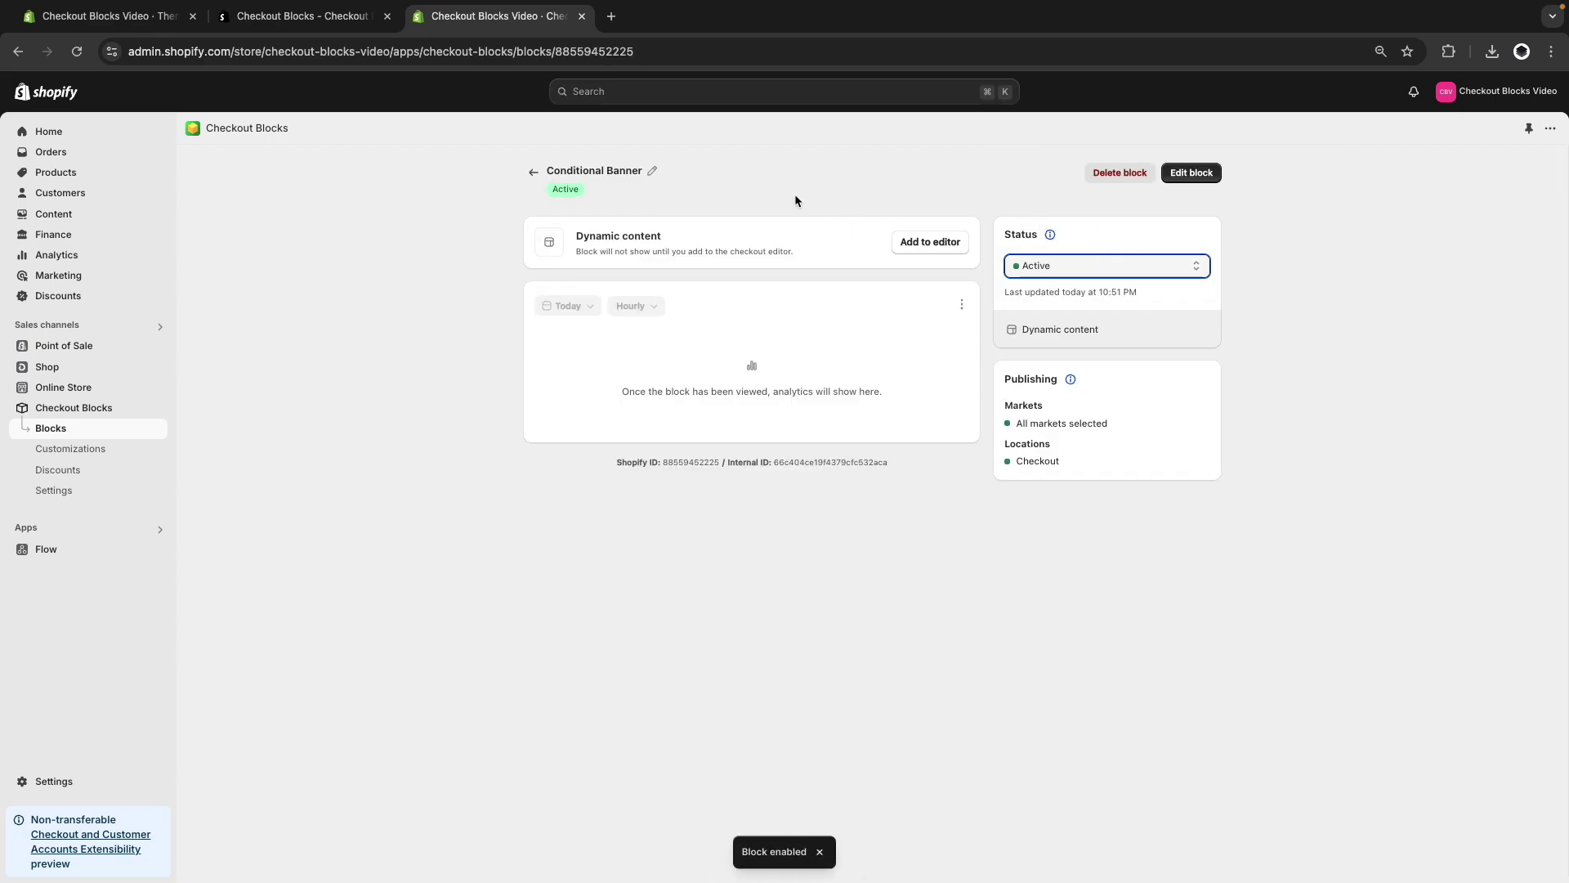
Copy the block's internal ID and open the checkout editor to add the block.
double_click(797, 464)
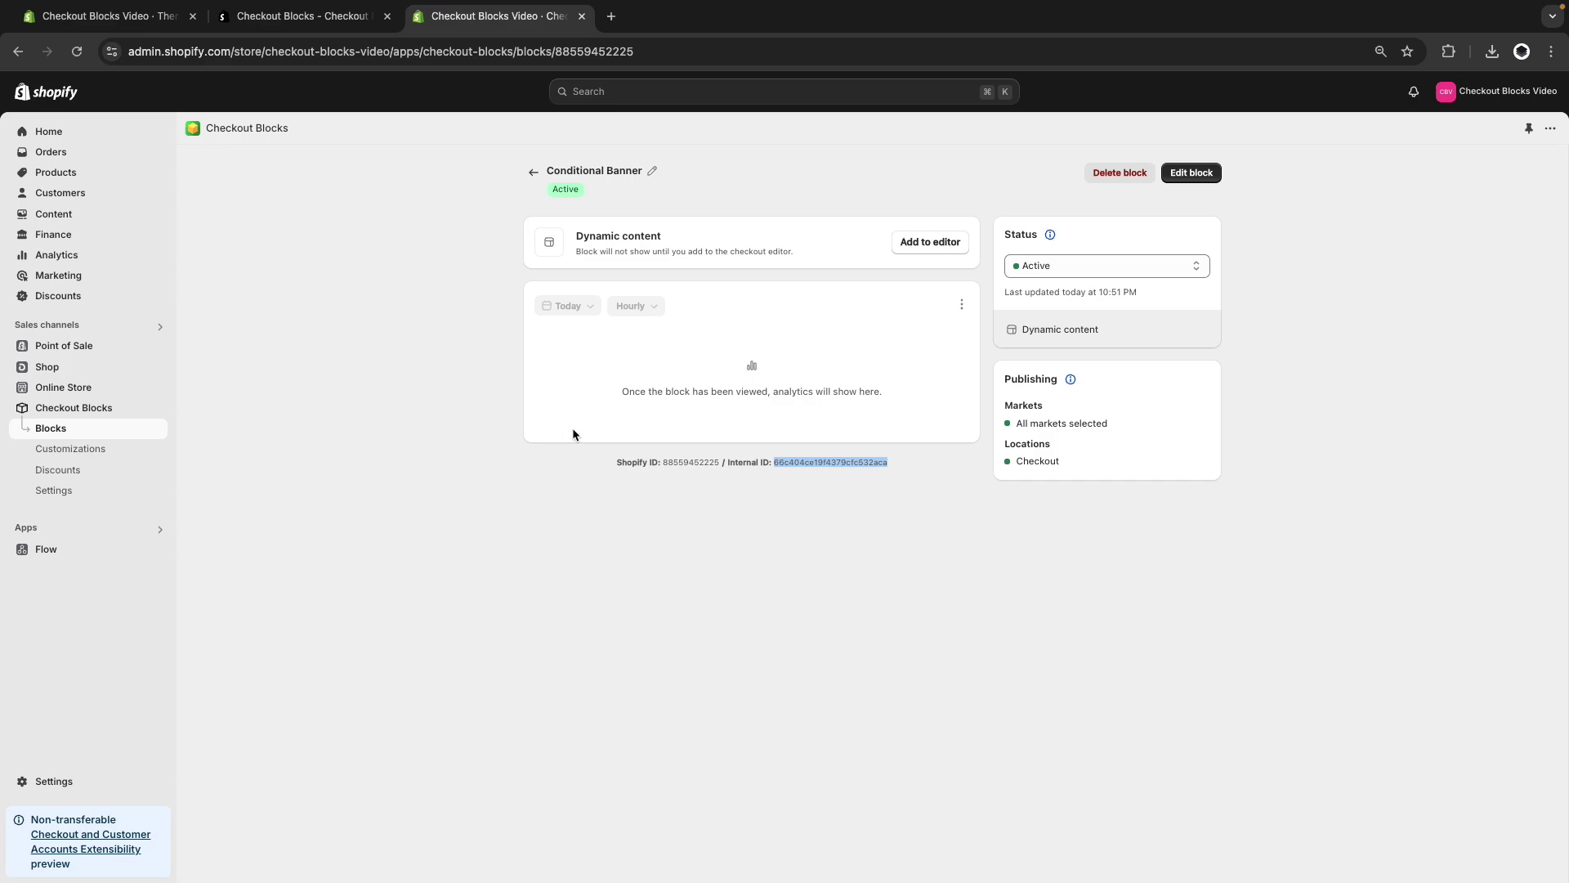
left_click(945, 238)
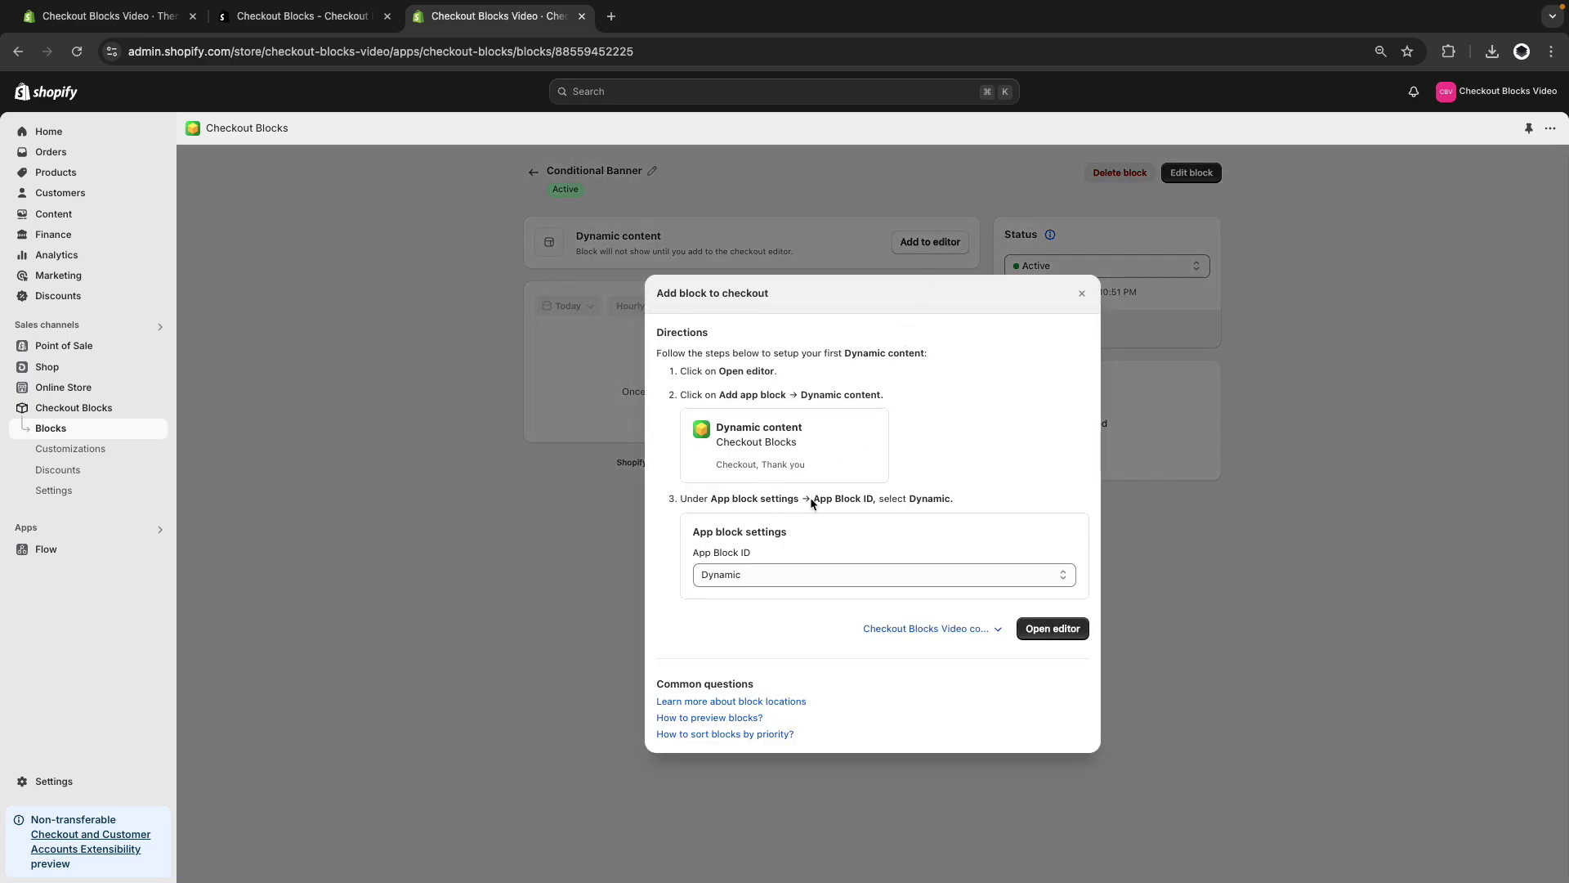
left_click(1051, 628)
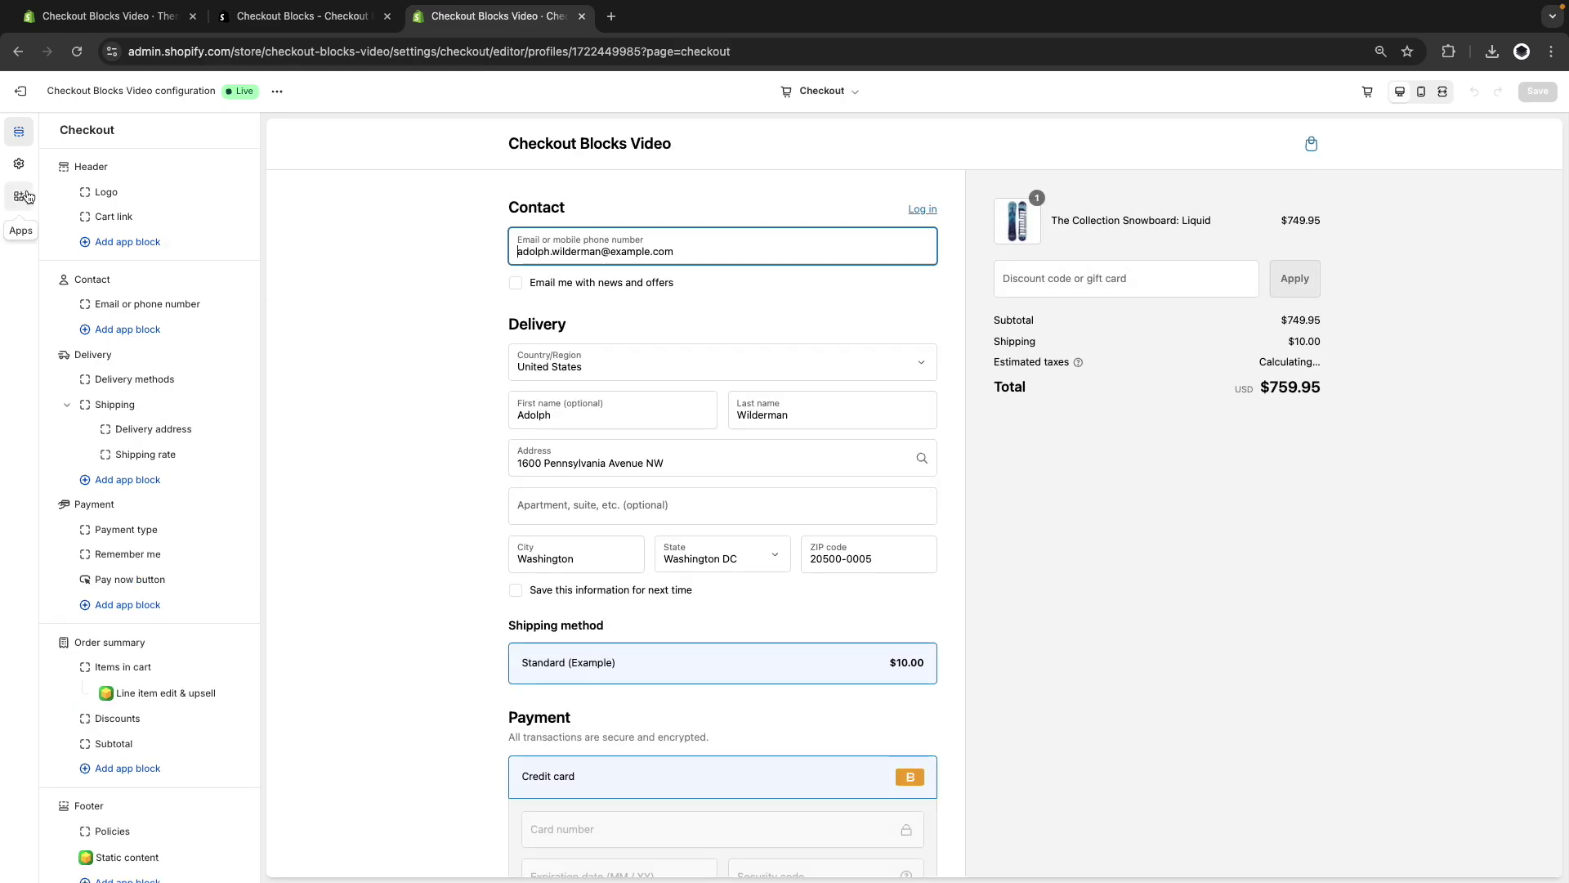
Add a Dynamic content app block to the Contact section and enter the copied internal ID as its preview block ID.
left_click(26, 196)
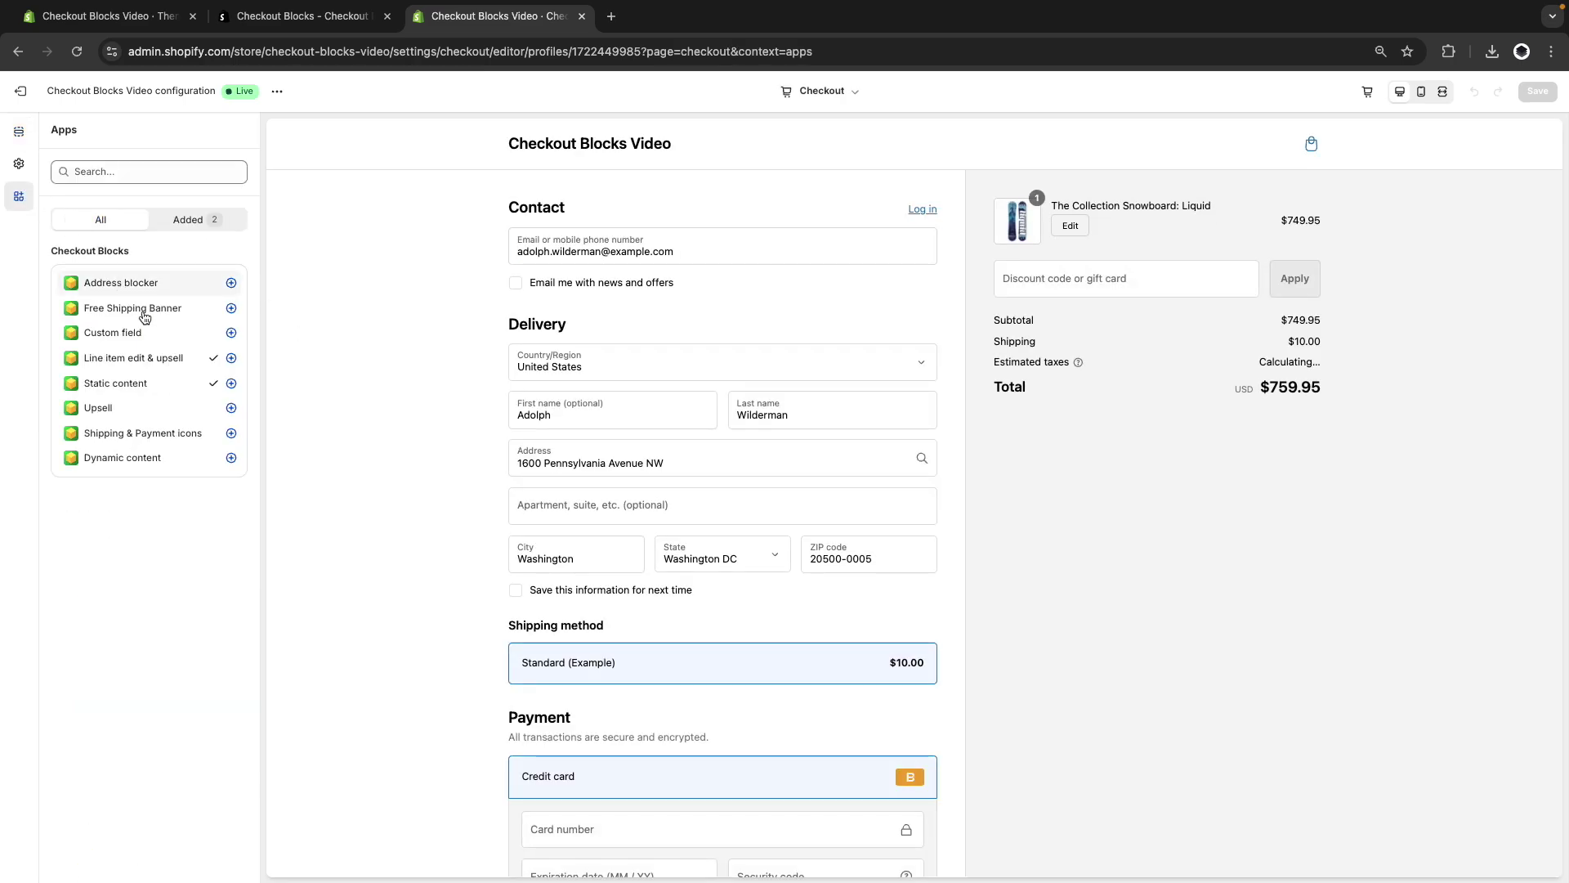
left_click(230, 459)
left_click(279, 492)
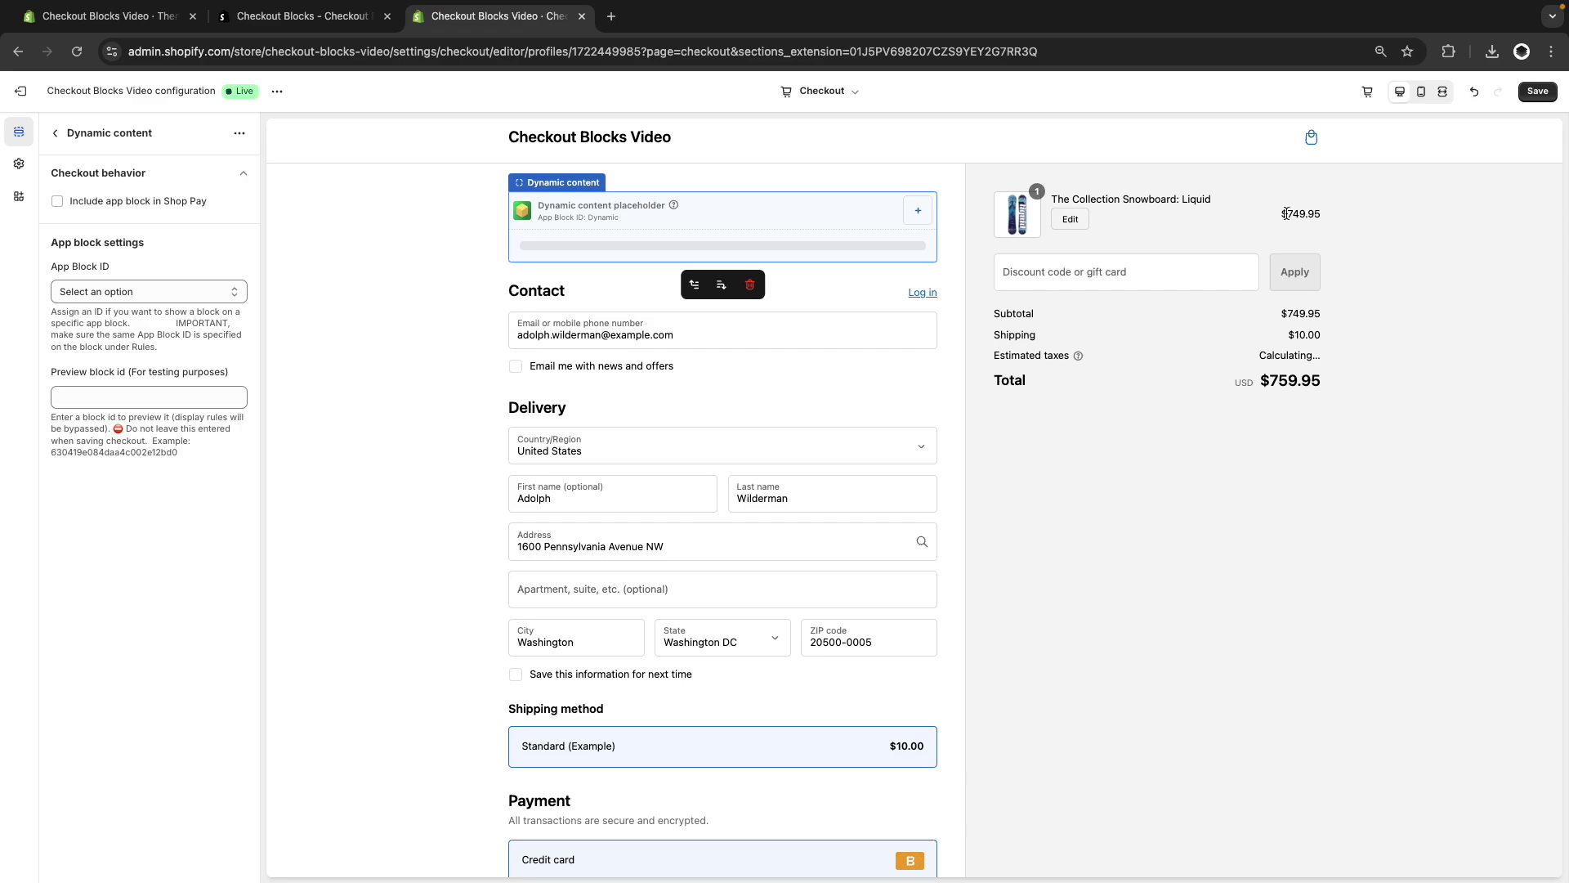
left_click(165, 398)
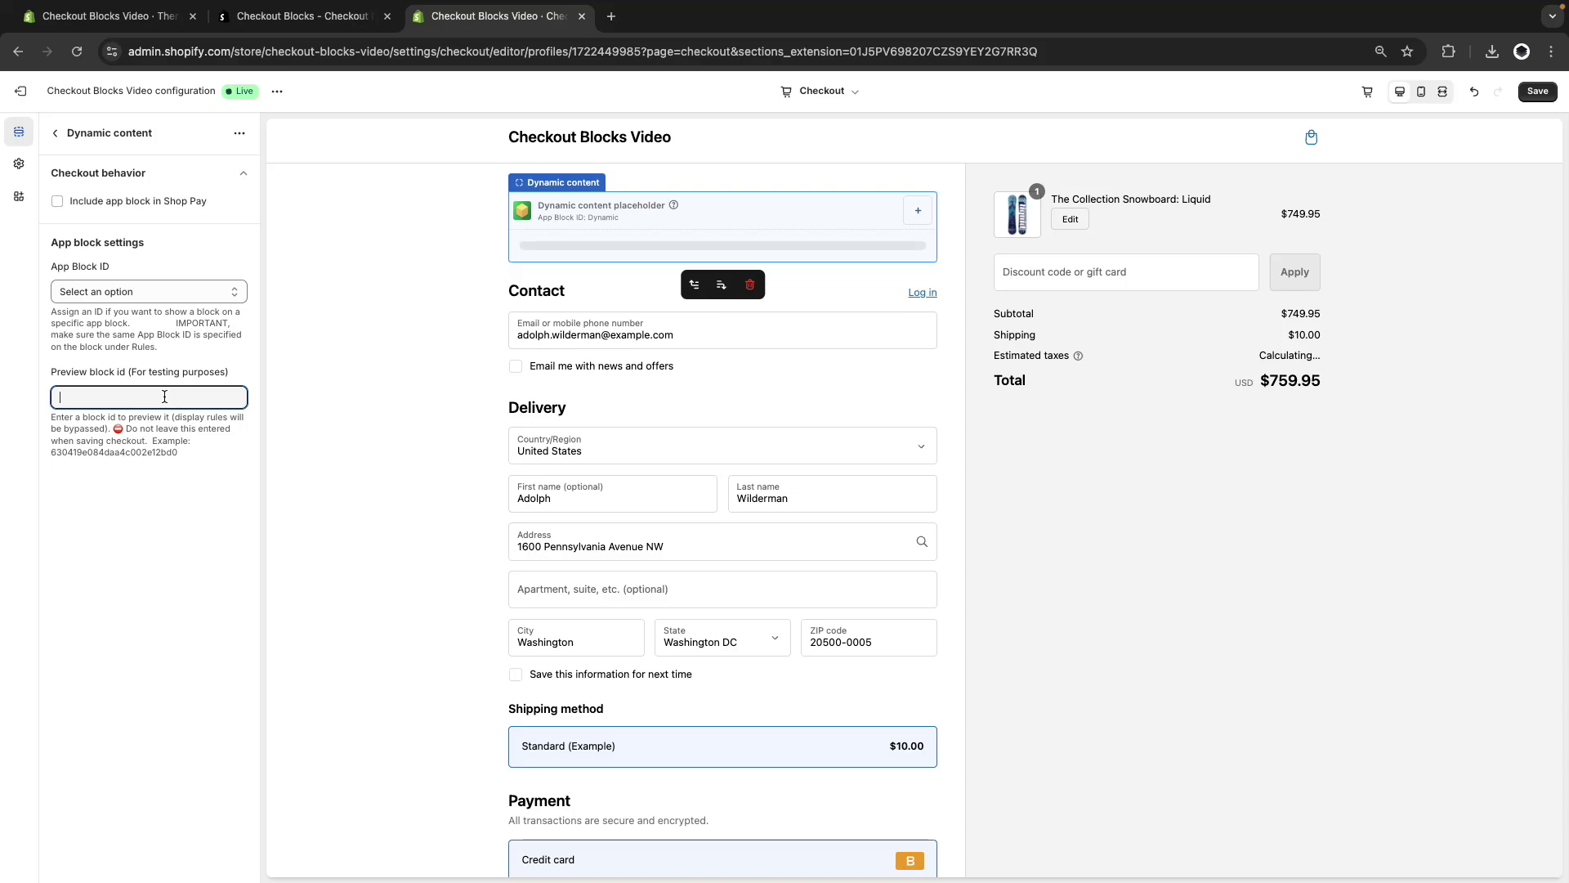
key("super+v")
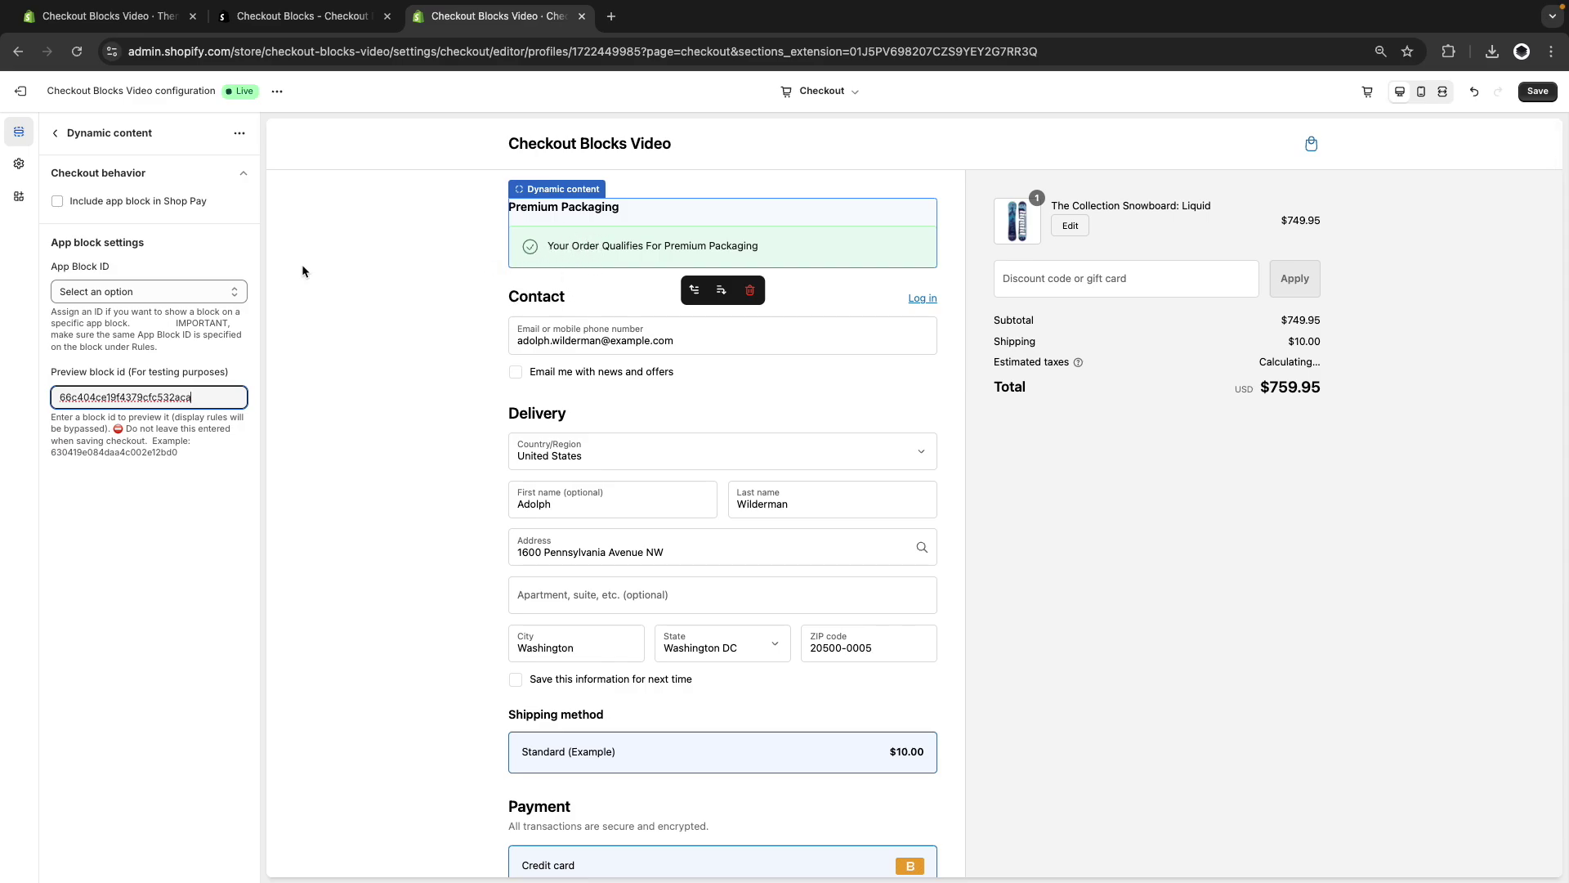
Move the Dynamic content block into the Order summary above Items in cart and save the checkout.
left_click(56, 133)
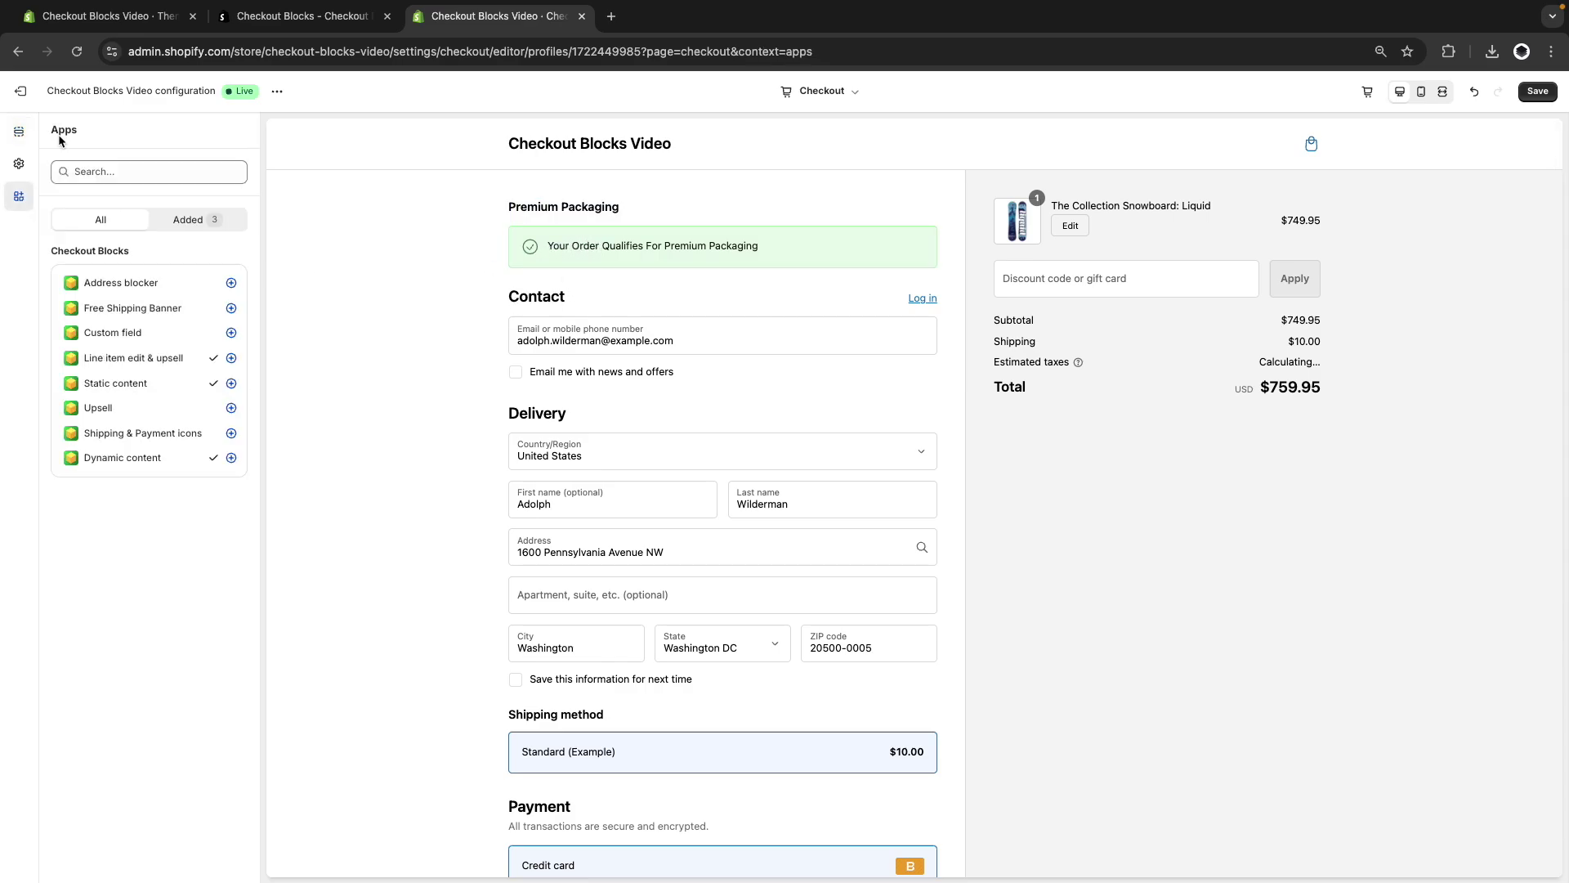
left_click(19, 132)
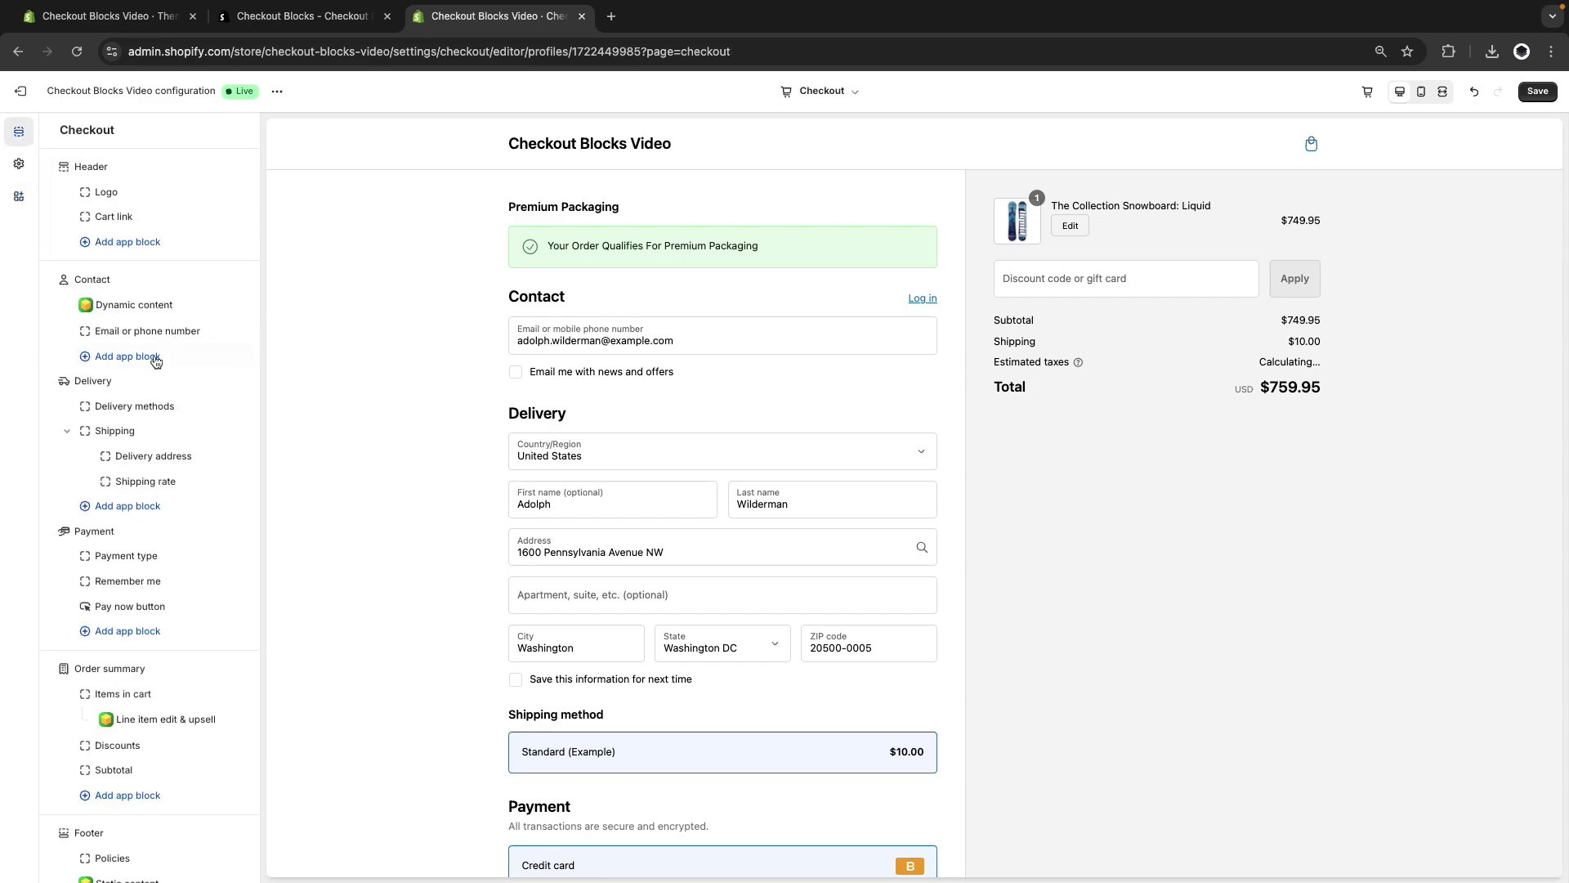
left_click_drag(84, 301, 133, 654)
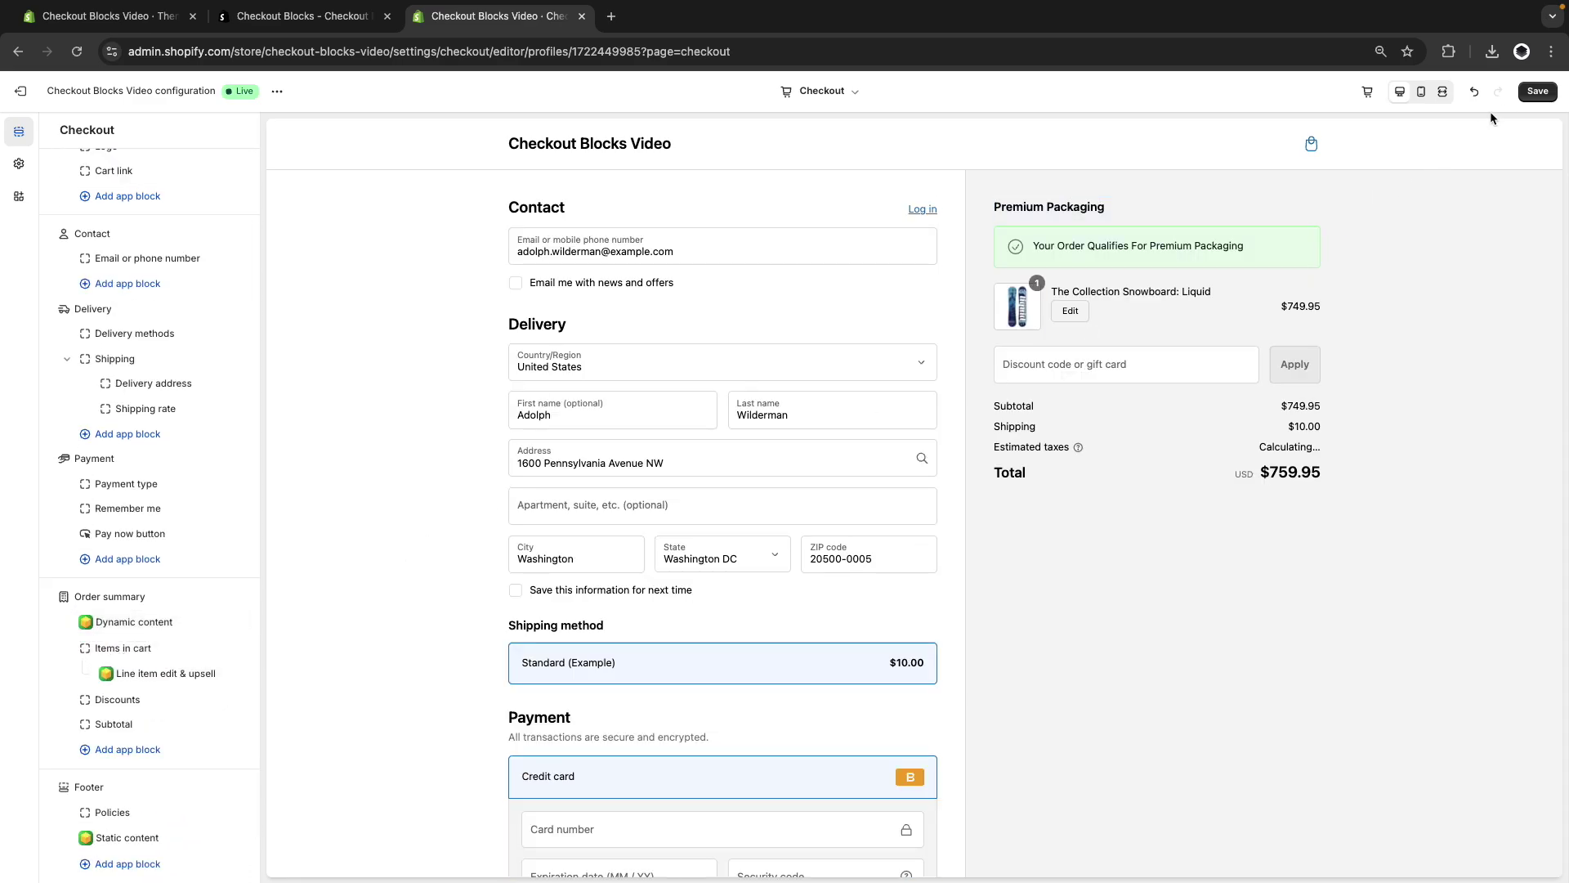
left_click(1537, 93)
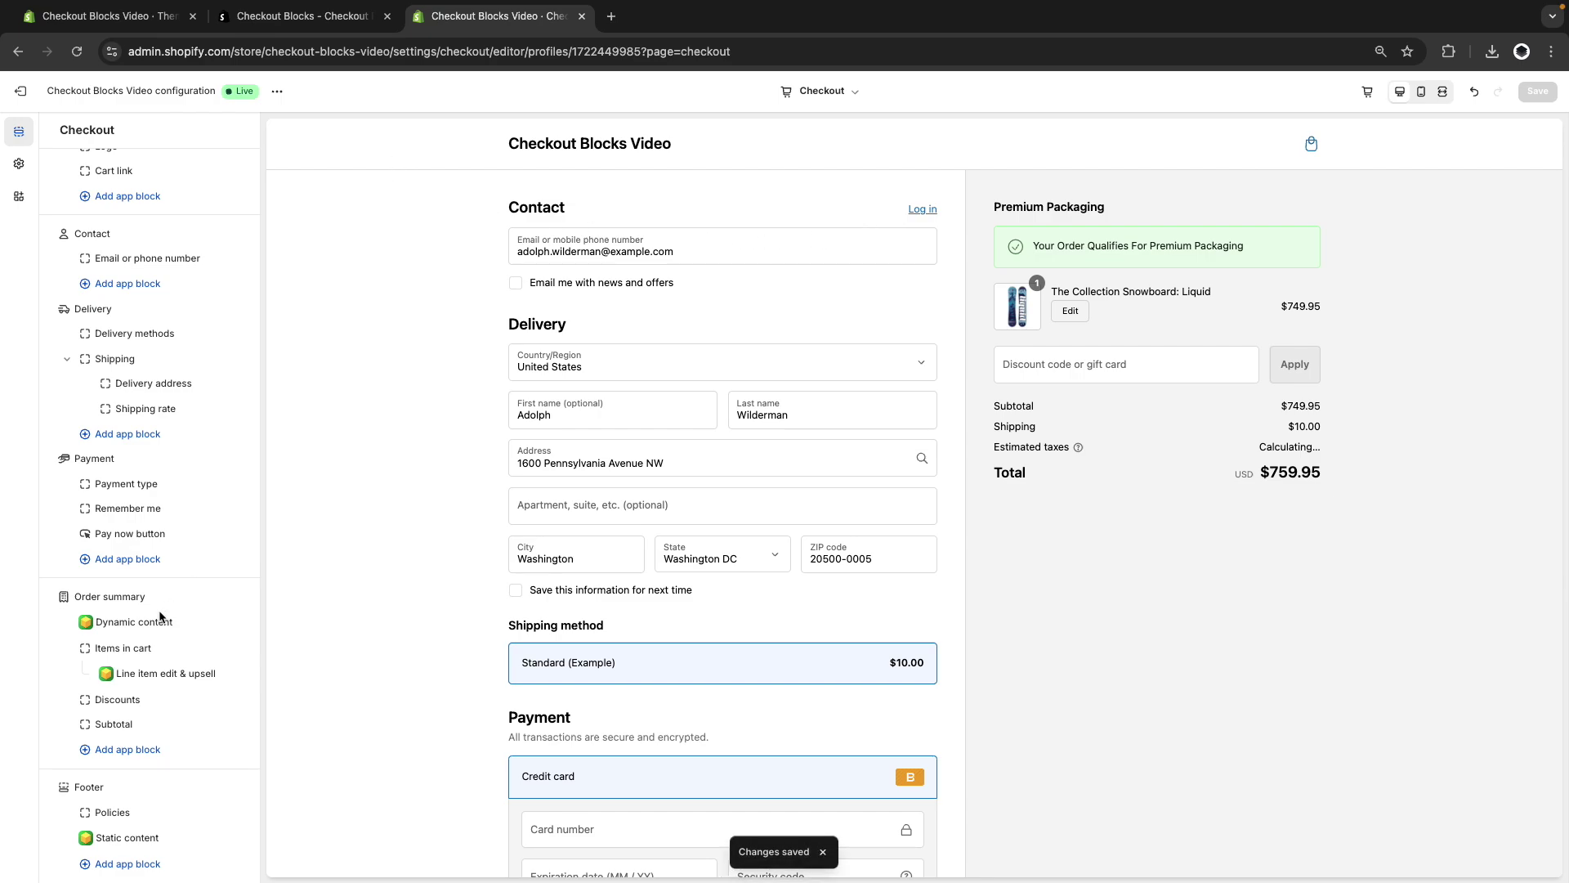
Clear the Dynamic content block's preview block ID and save the checkout configuration.
left_click(132, 629)
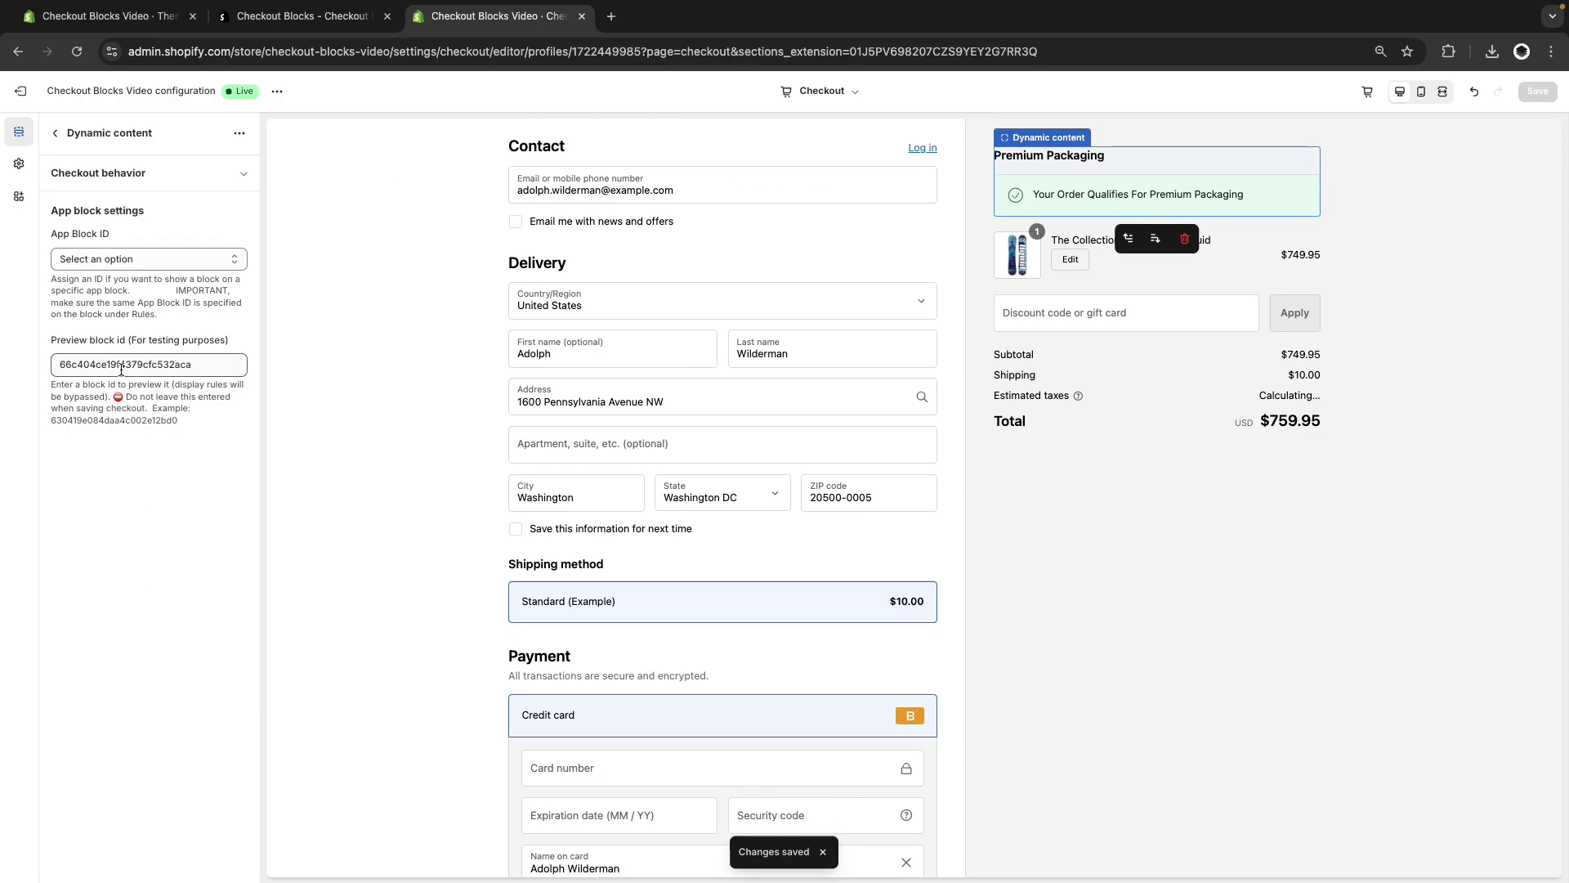
double_click(120, 367)
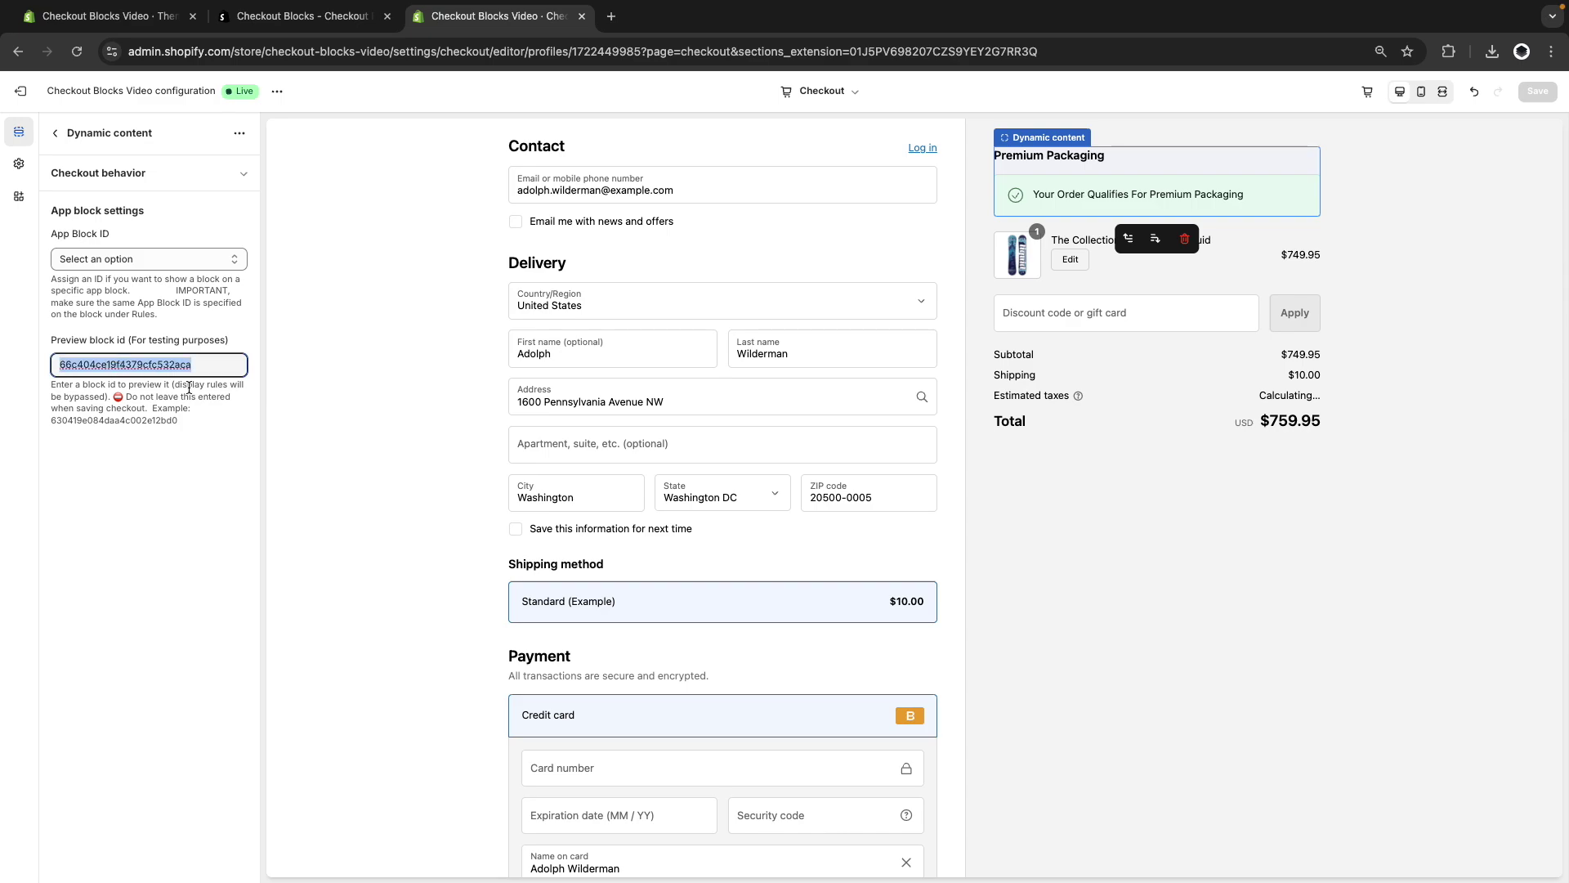
key("BackSpace")
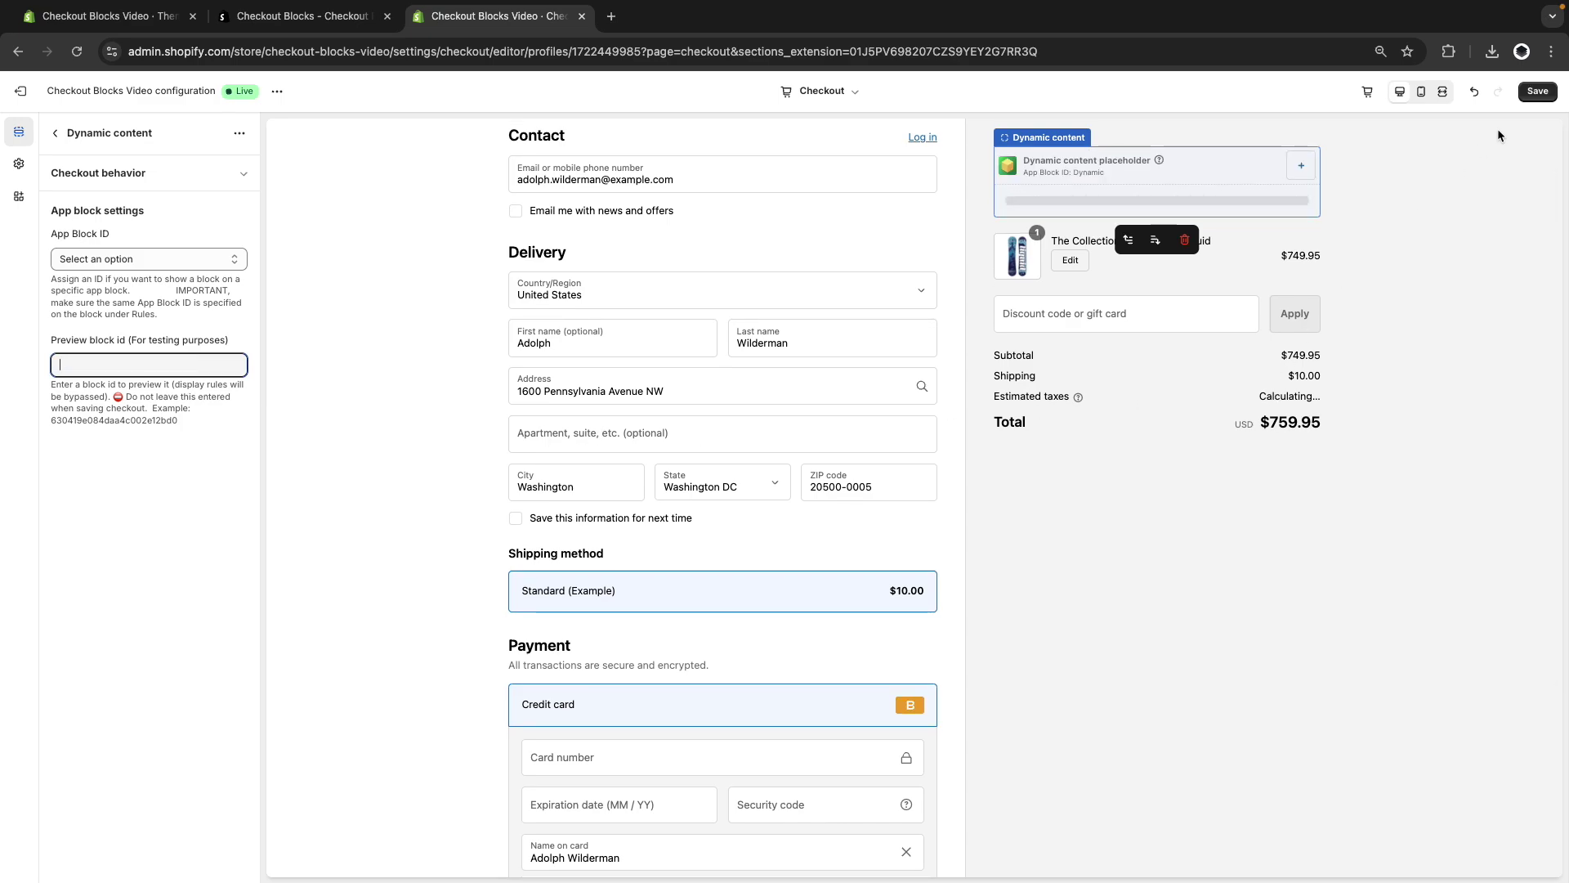
left_click(1547, 92)
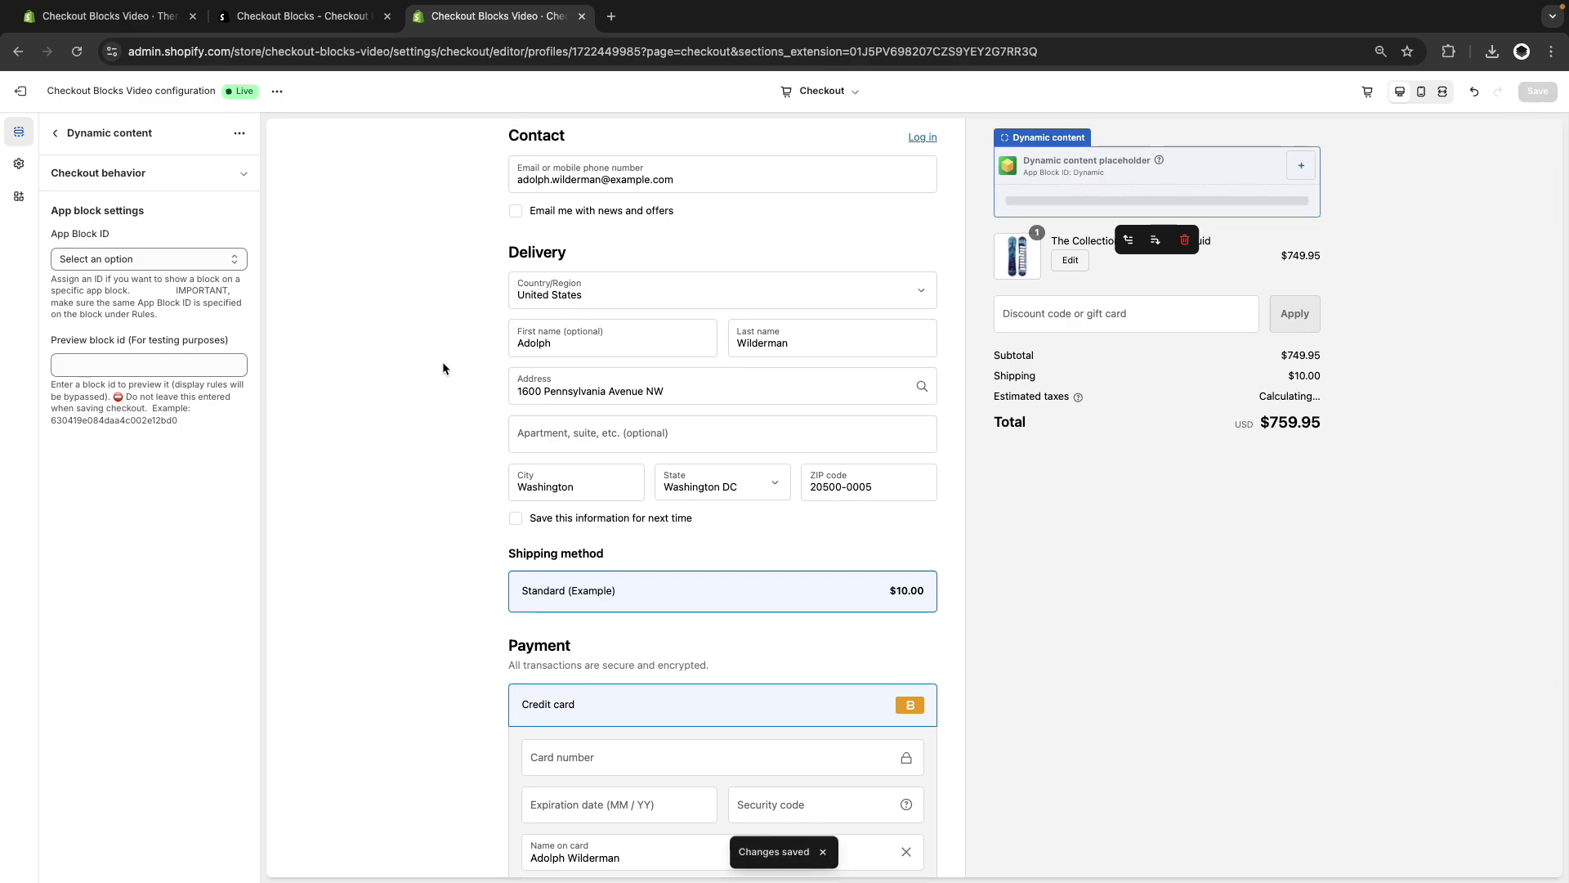
left_click(143, 364)
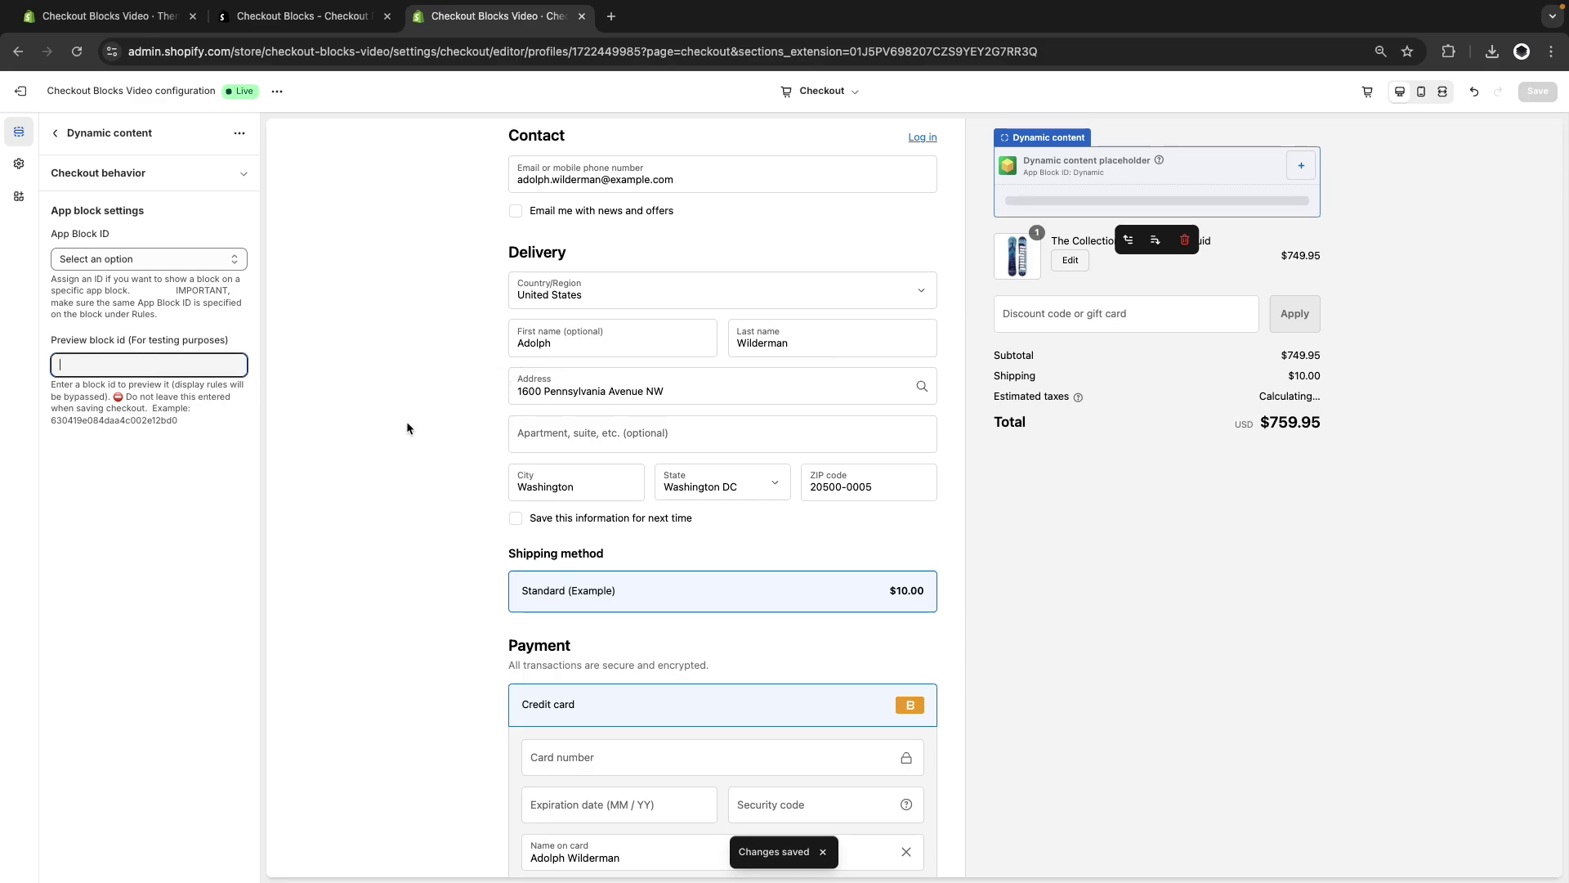
View the live checkout and raise The Videographer Snowboard's quantity to 2 to test the banner's subtotal rule.
left_click(277, 91)
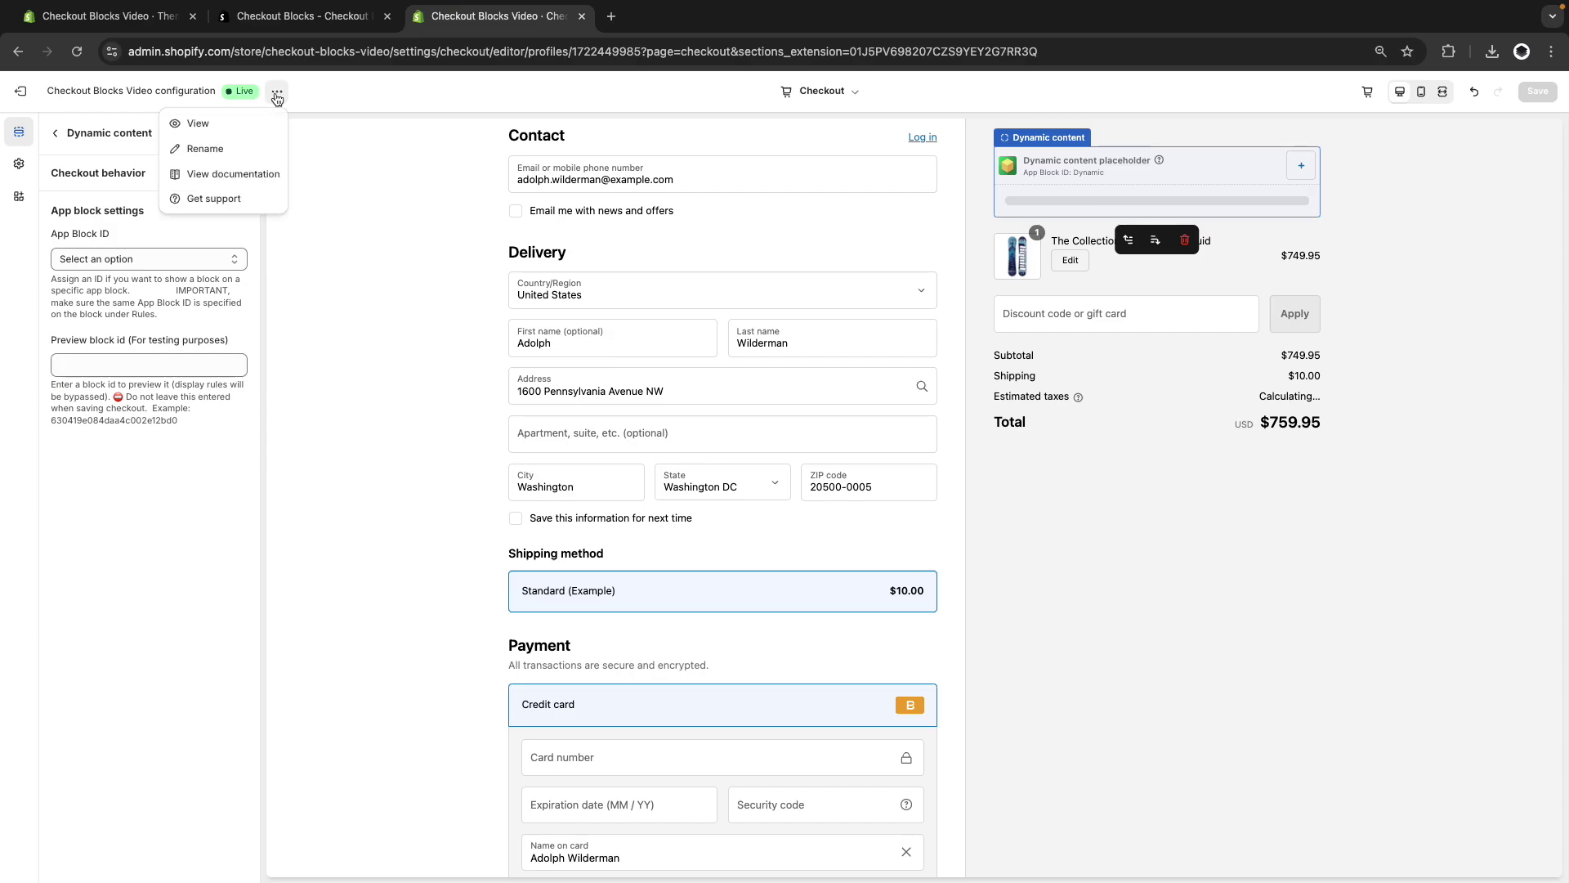
left_click(236, 122)
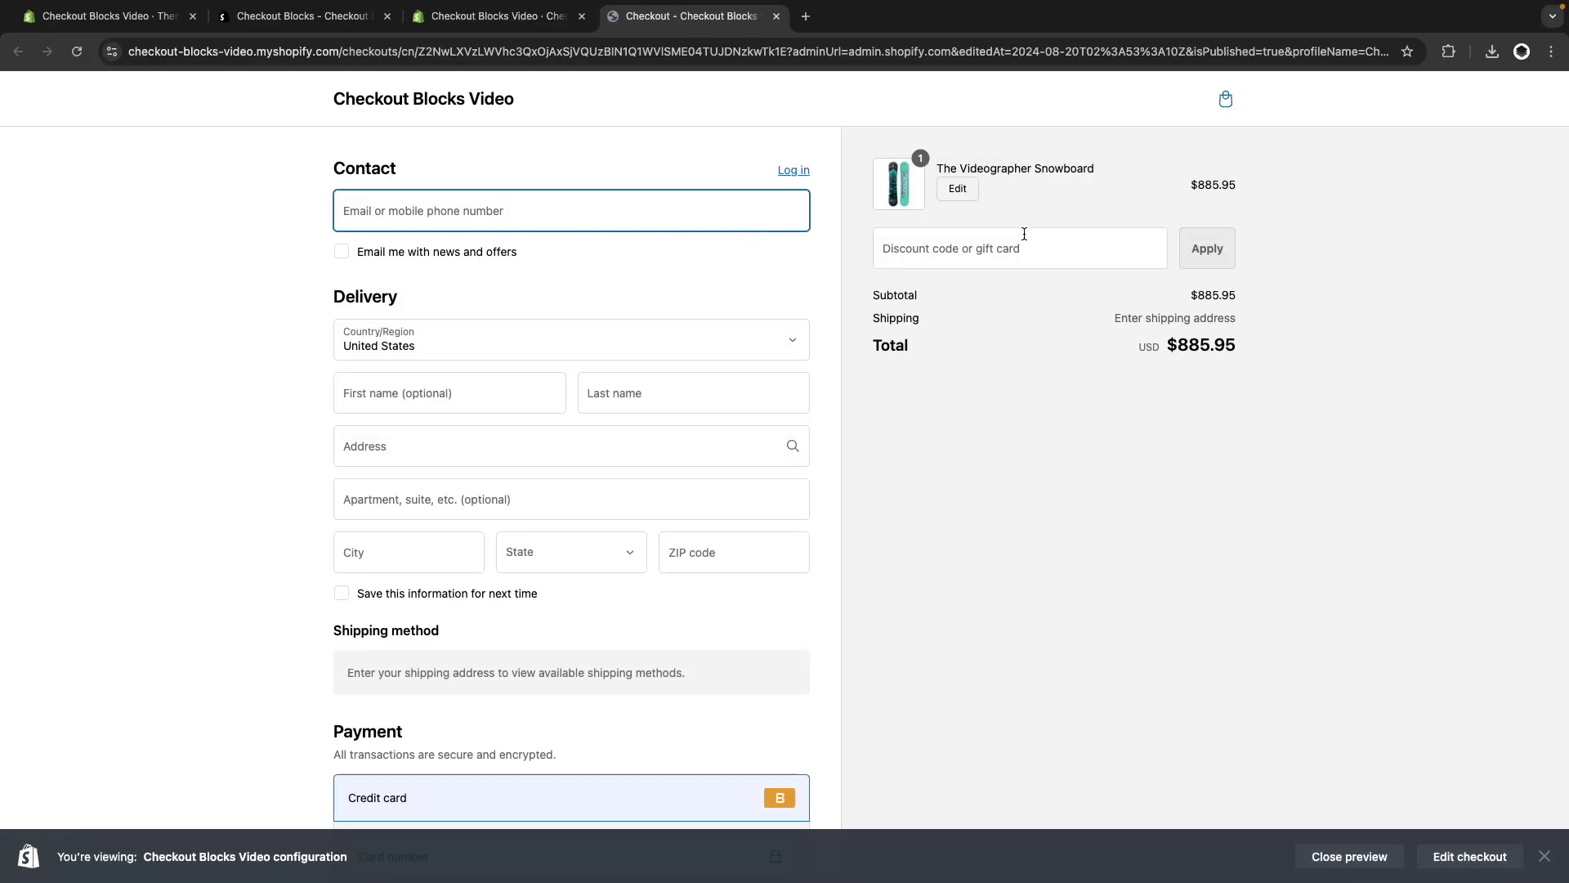
left_click(957, 193)
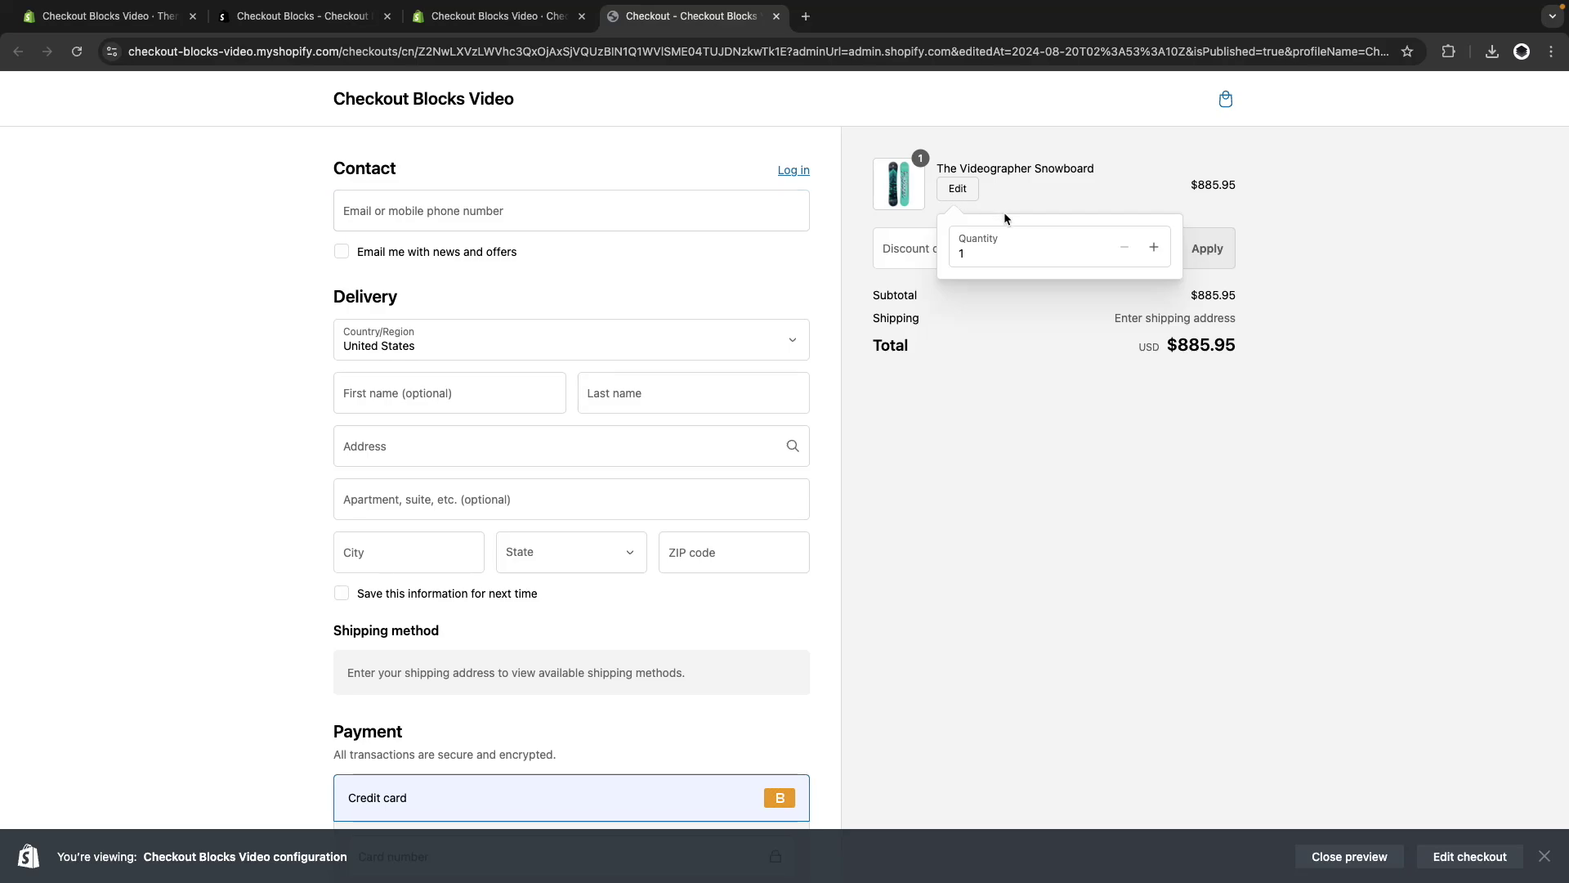
left_click(1161, 246)
left_click(1010, 472)
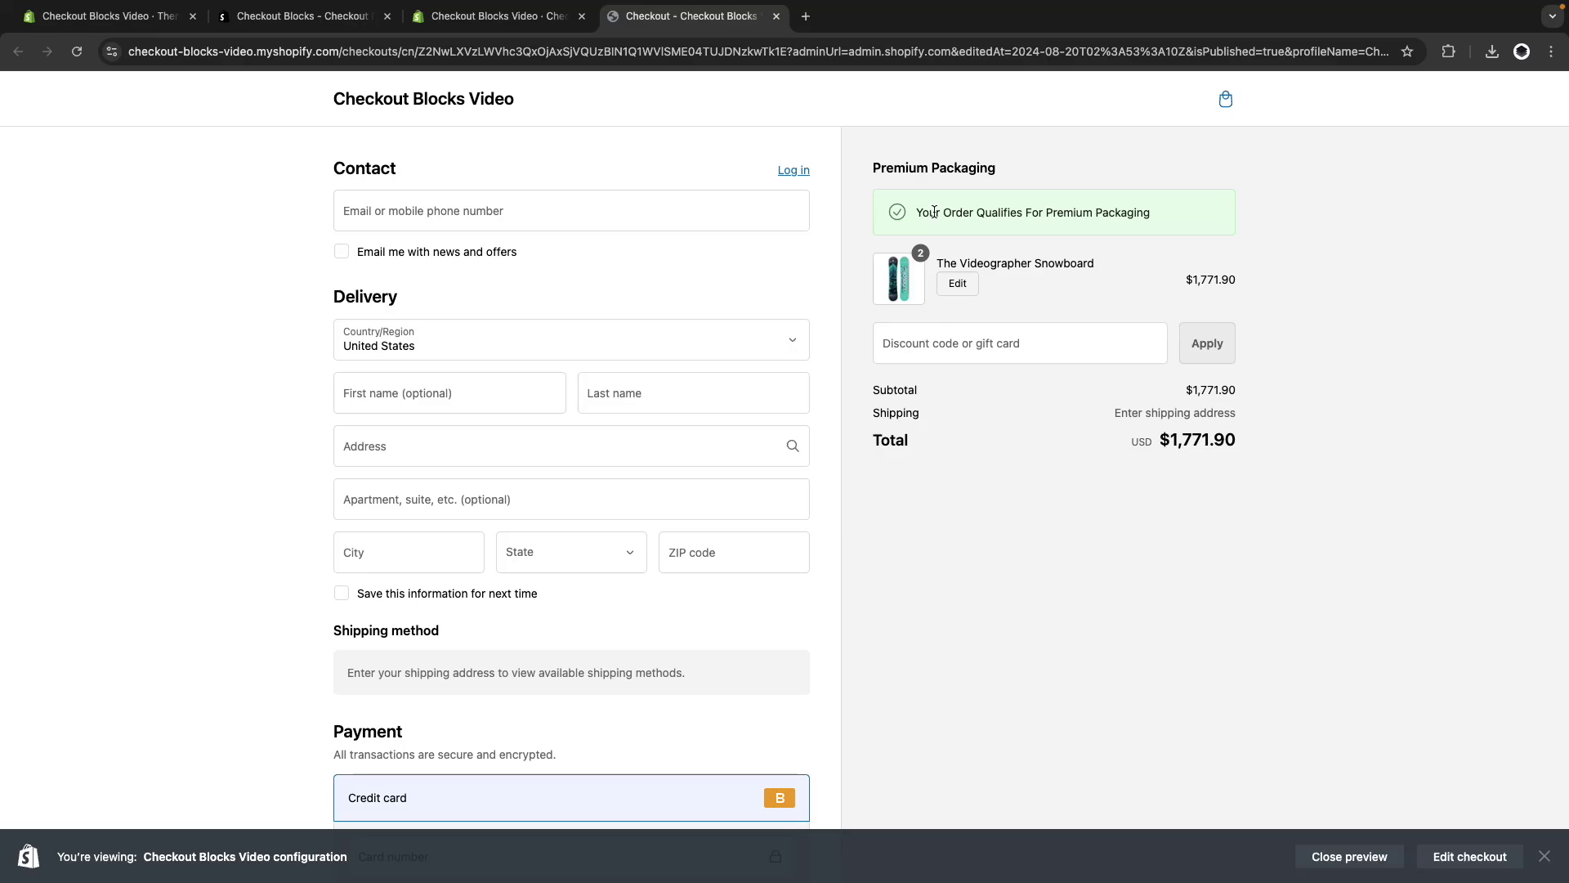
Set the Conditional Banner block's app block ID to 1 and save the block.
key("ctrl+shift+Tab")
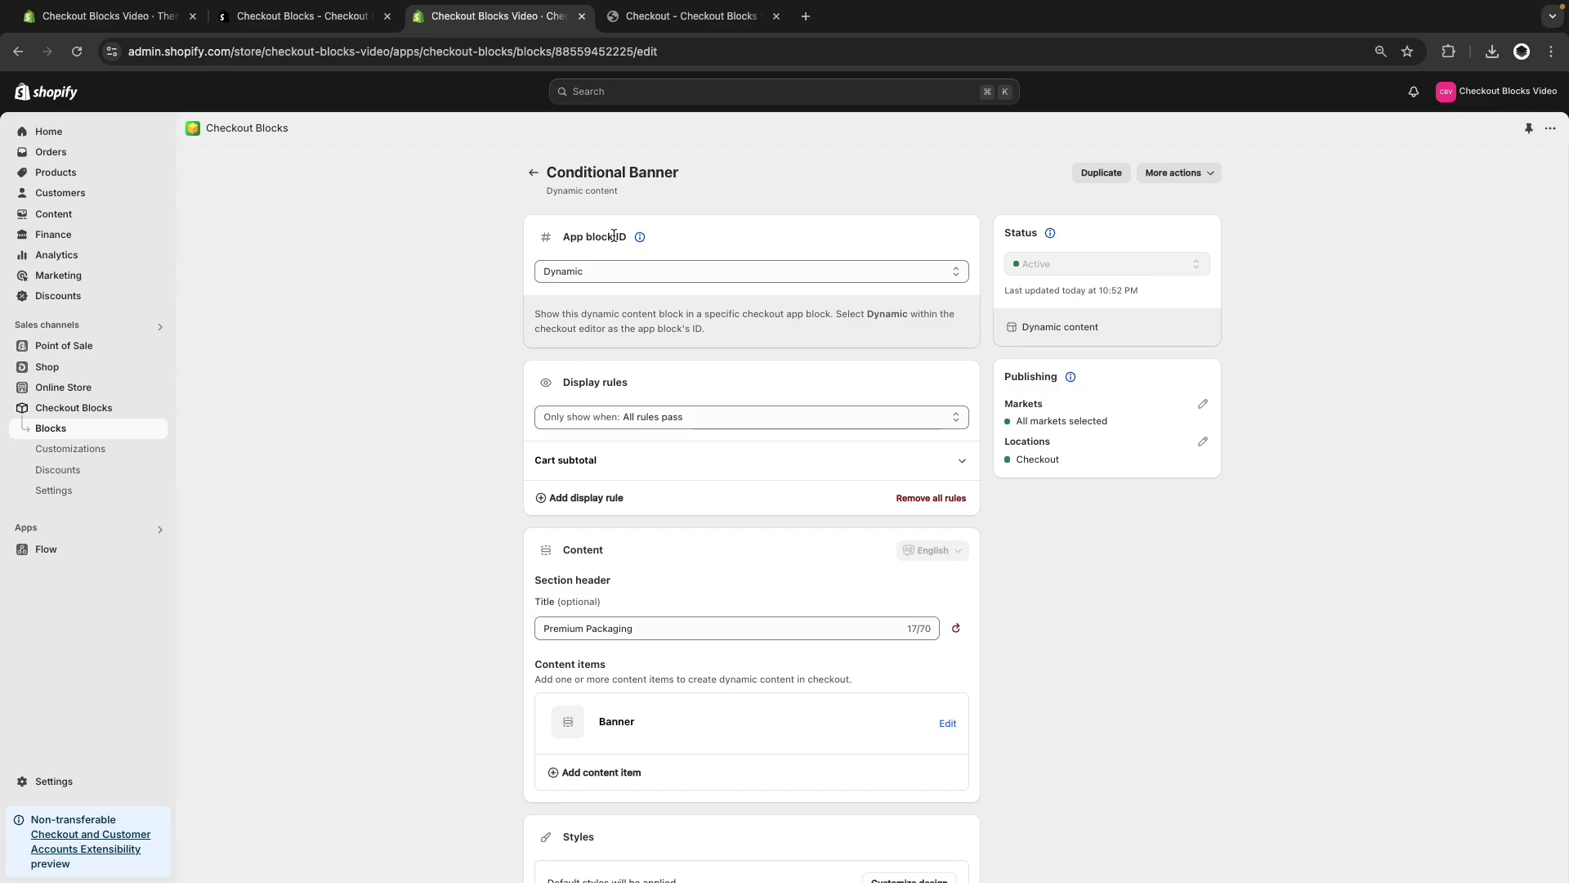
left_click(589, 275)
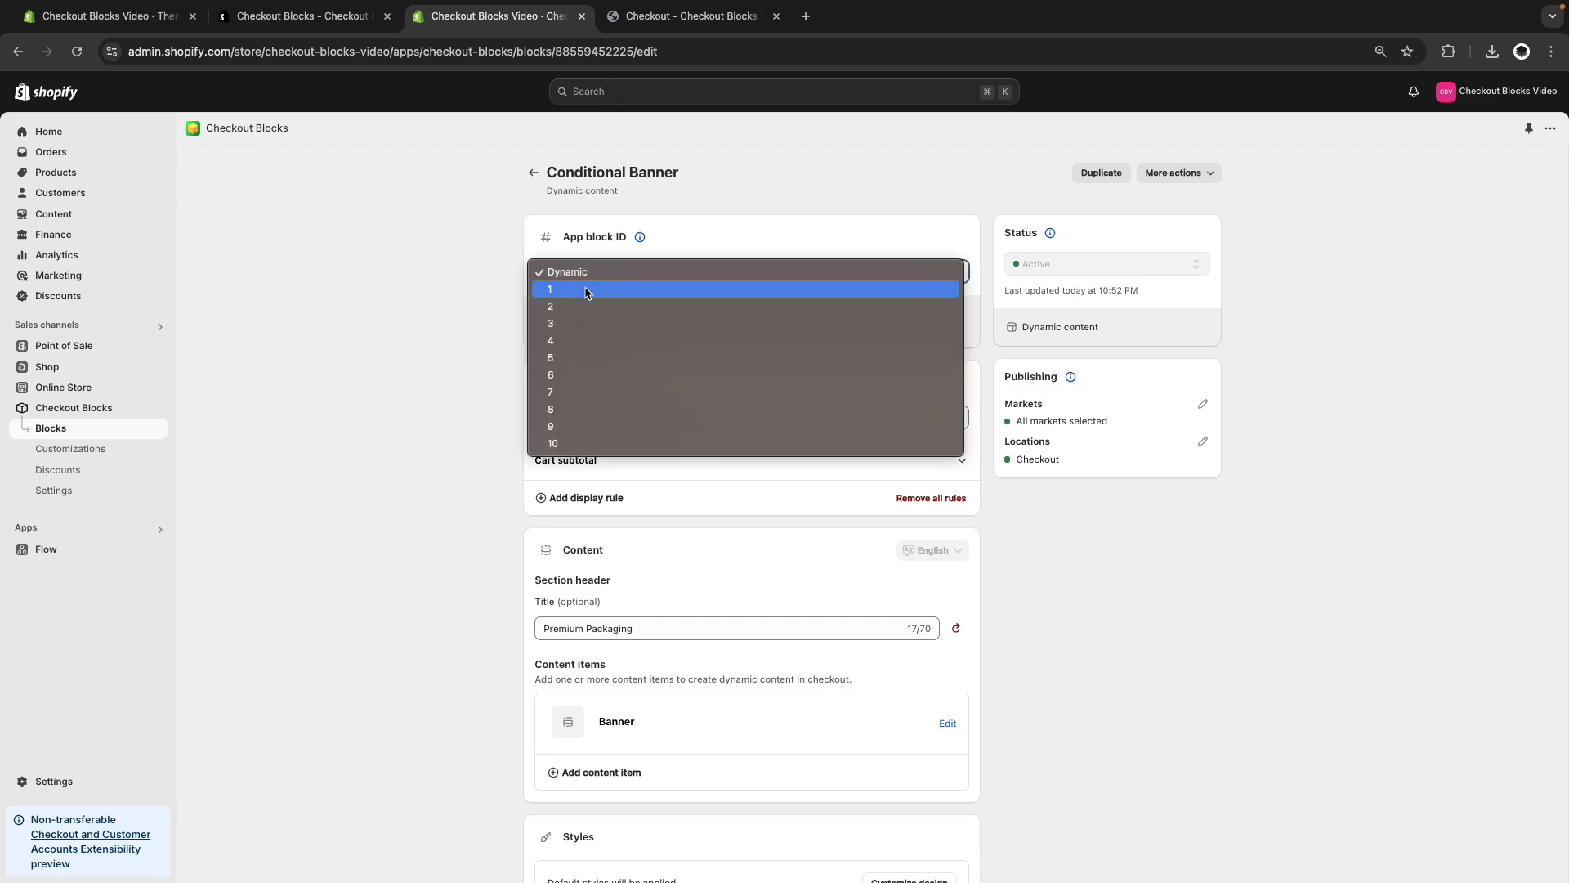
left_click(586, 291)
left_click(1003, 96)
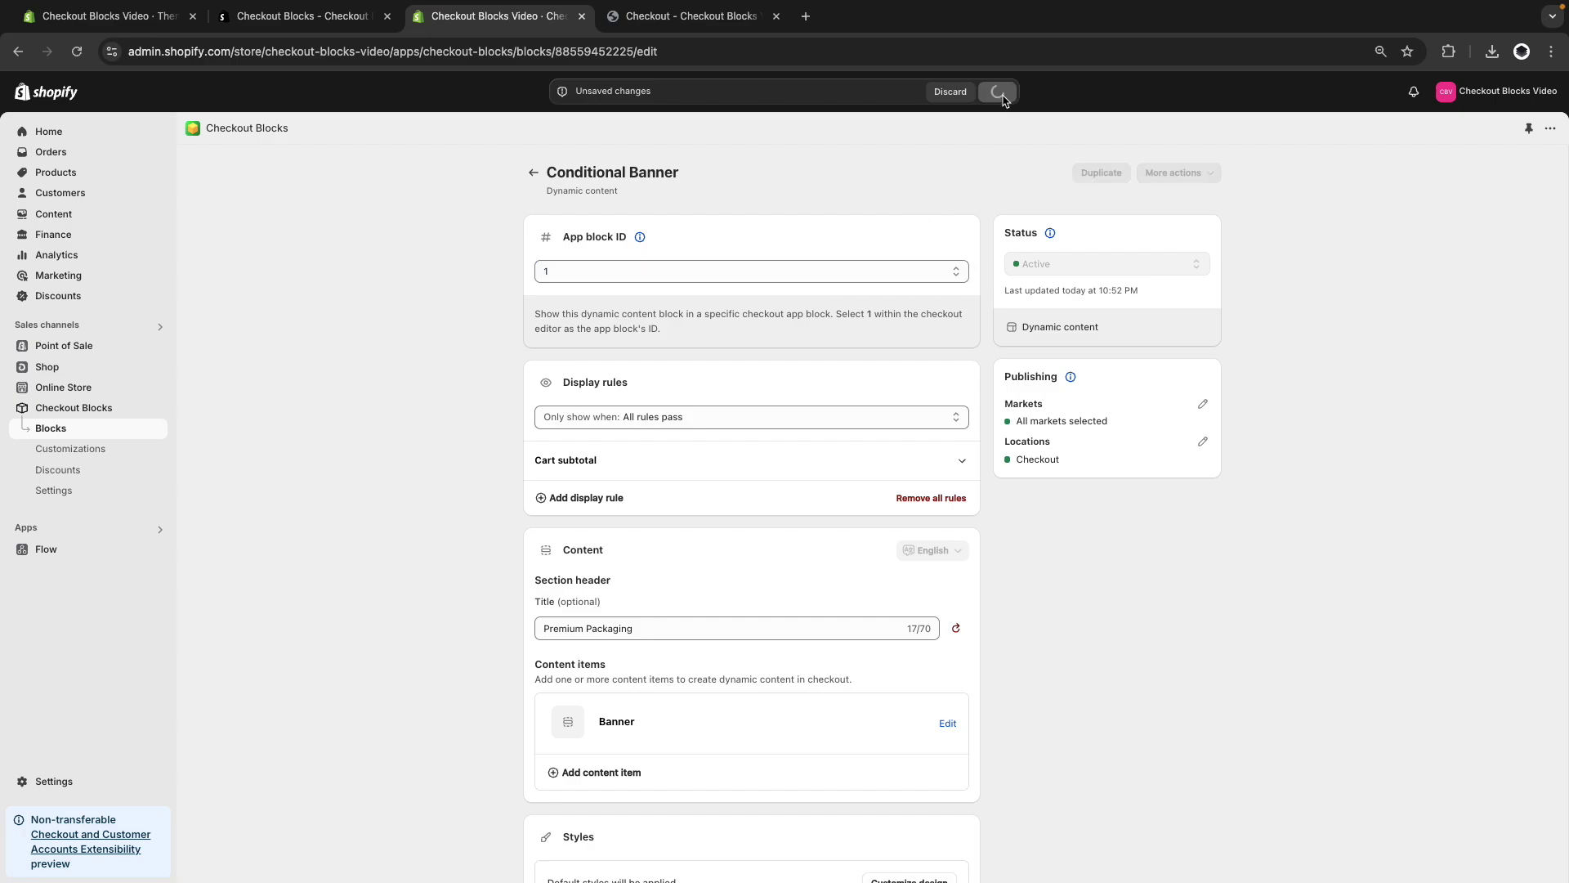
Create a new Dynamic content block for checkout and name it "Dynamic Banner 2".
left_click(533, 173)
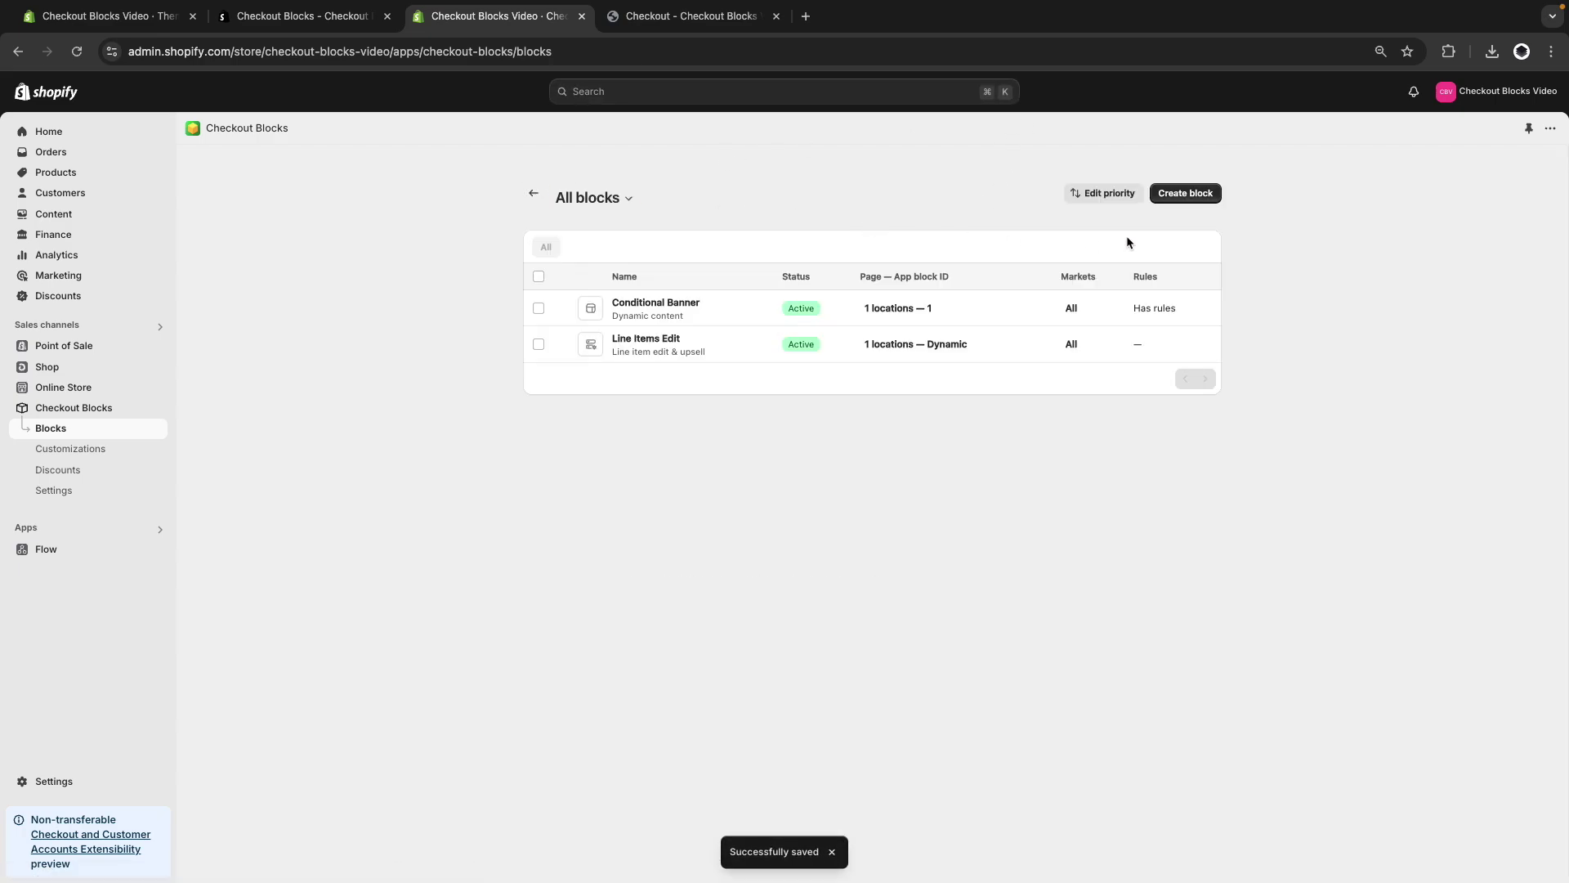
left_click(1179, 200)
scroll(1052, 423, "down", 2)
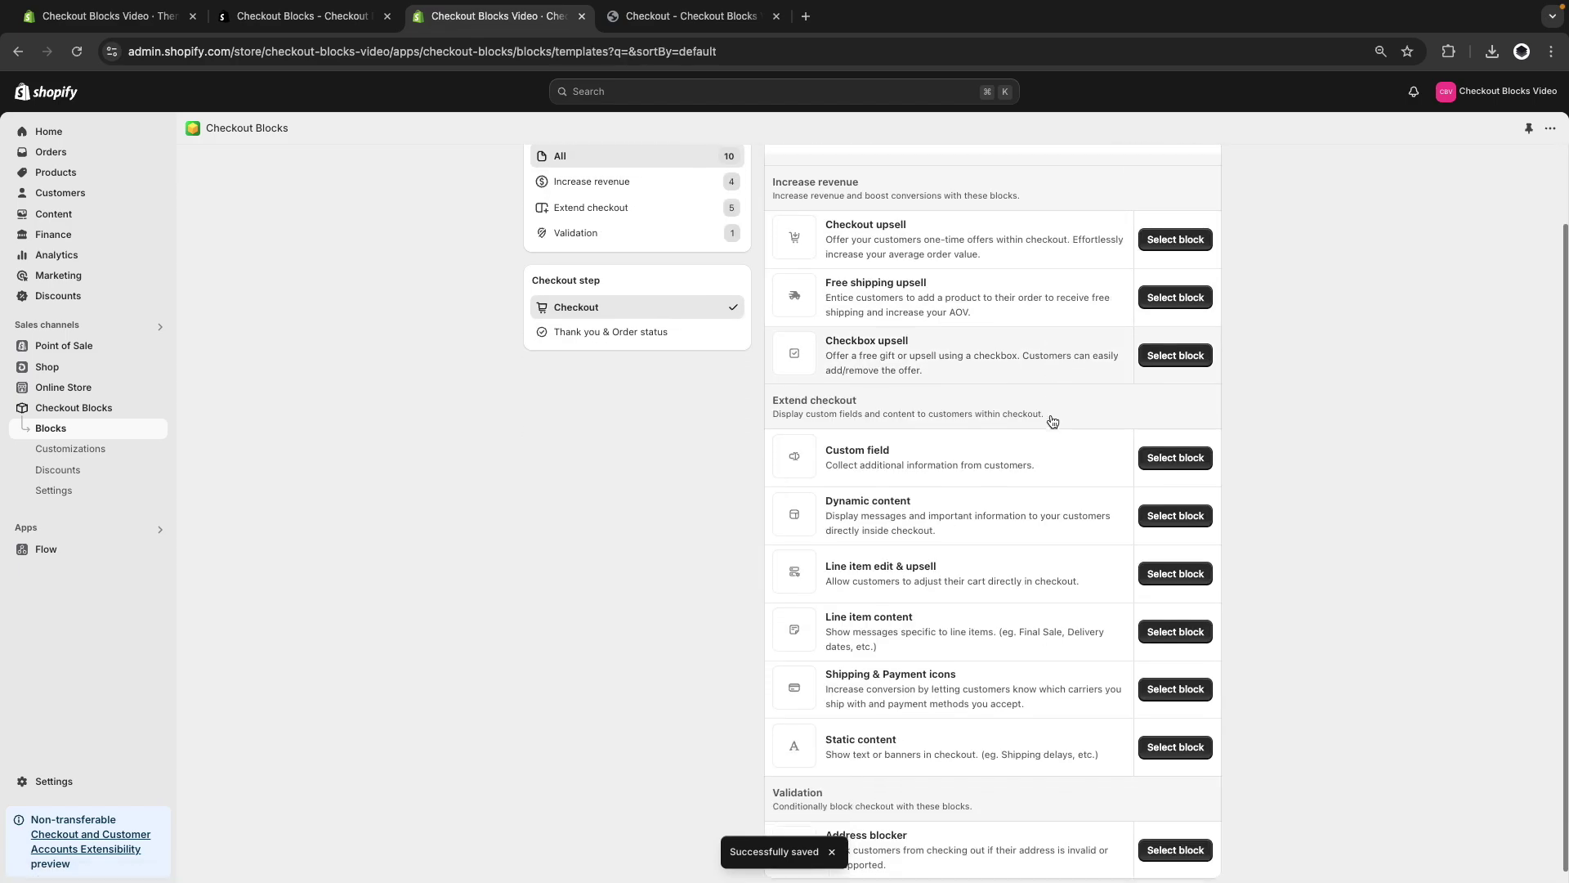
left_click(1163, 521)
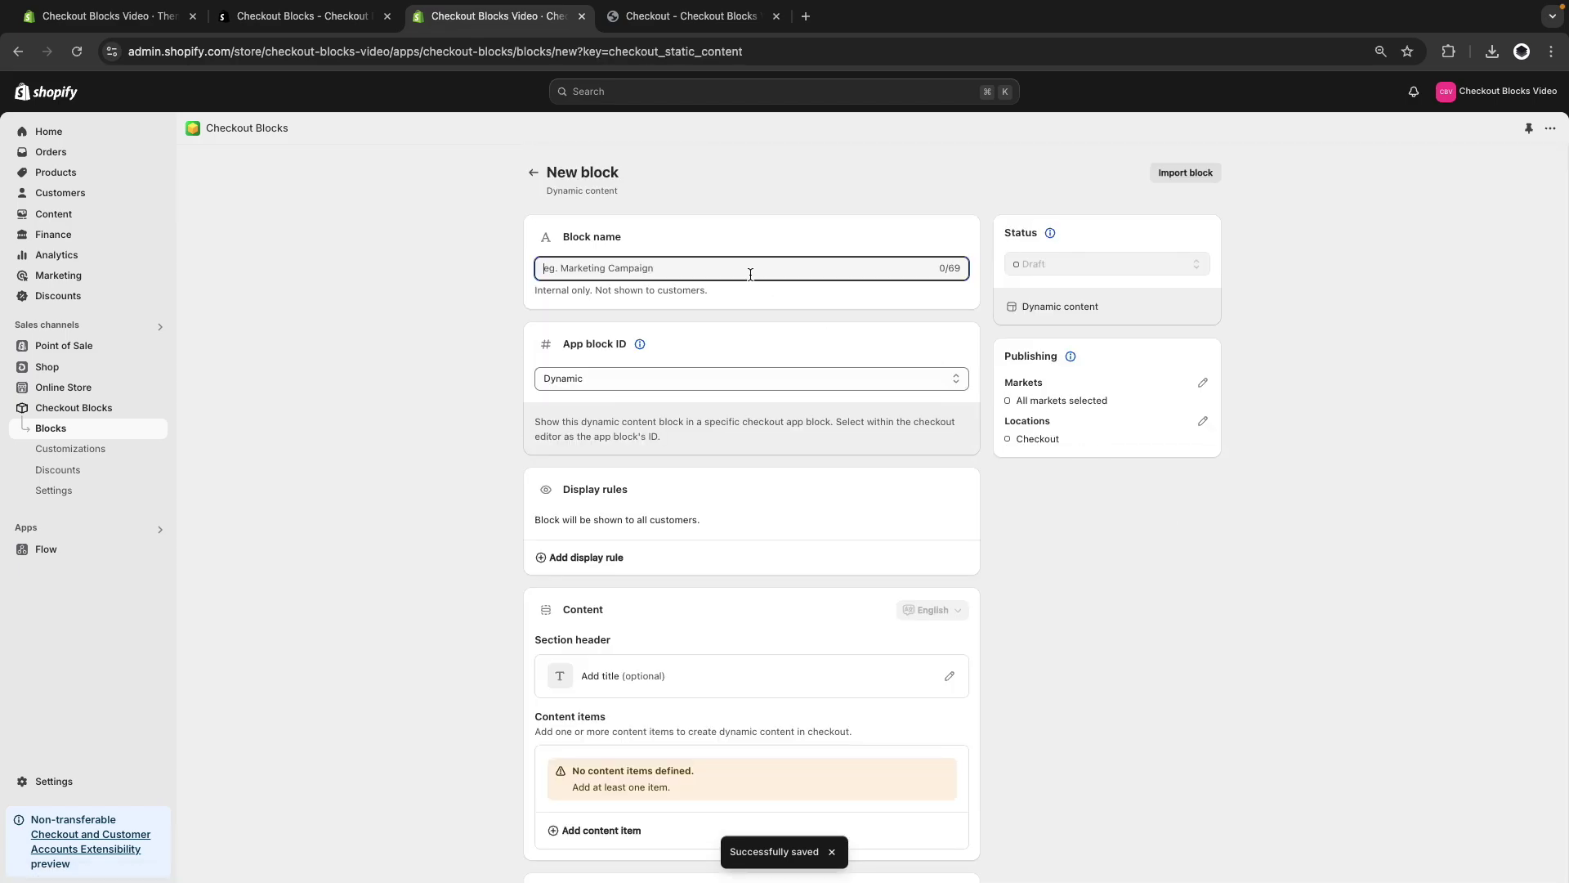
type("Dyna")
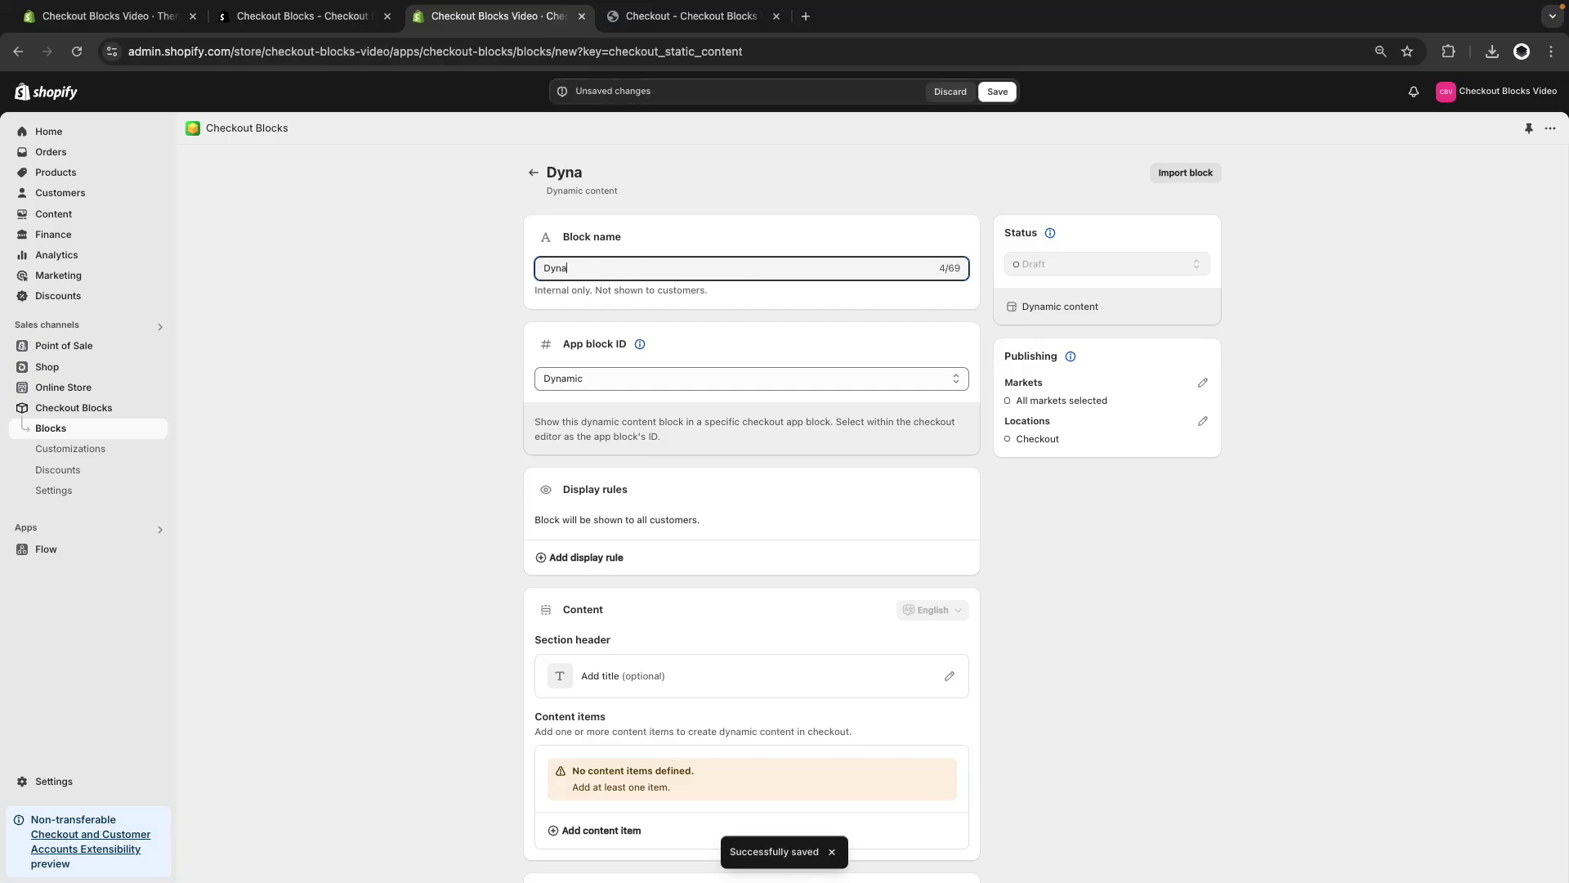
type("mic Banner 2")
Assign app block ID 2 to Dynamic Banner 2.
left_click(675, 378)
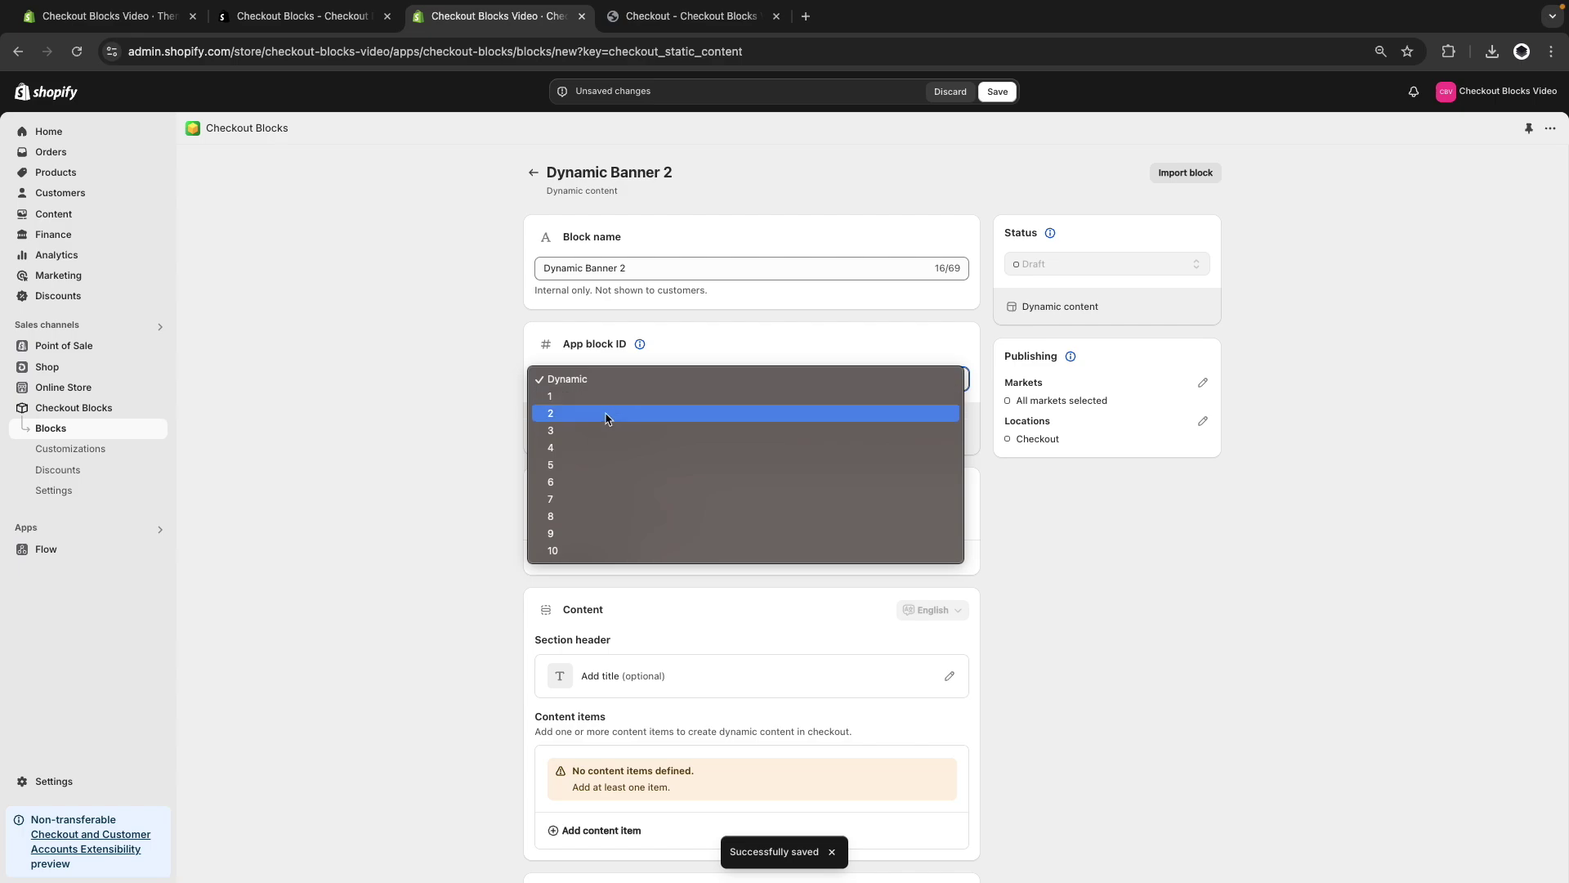
key("Escape")
key("Down")
key("Down")
Add a display rule showing the block only when the cart subtotal is less than USD 1000.
scroll(487, 423, "down", 1)
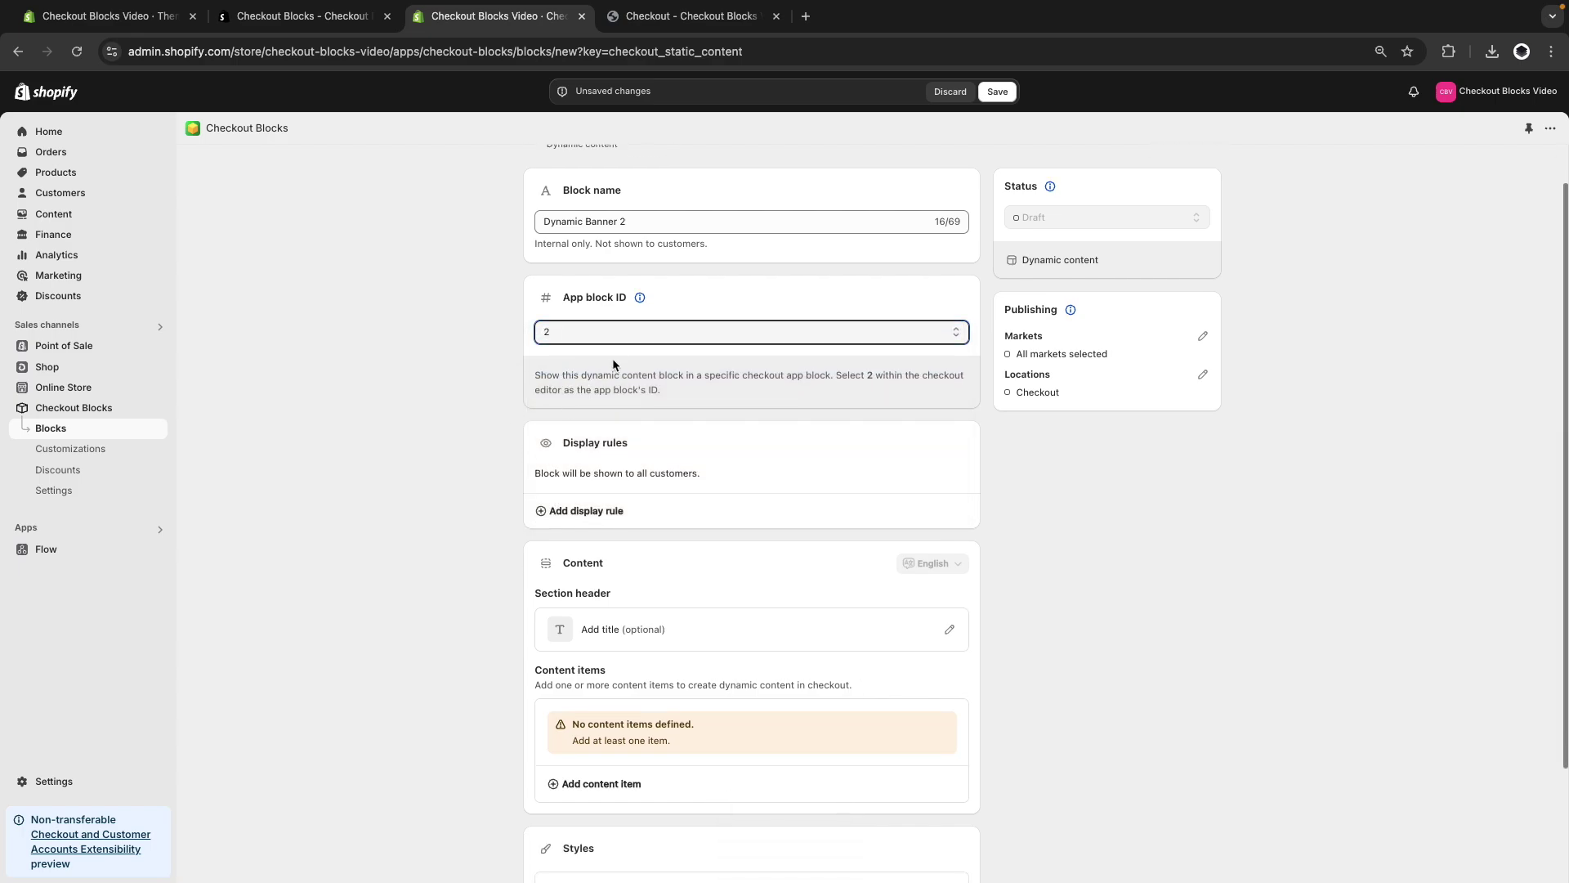
scroll(488, 439, "down", 2)
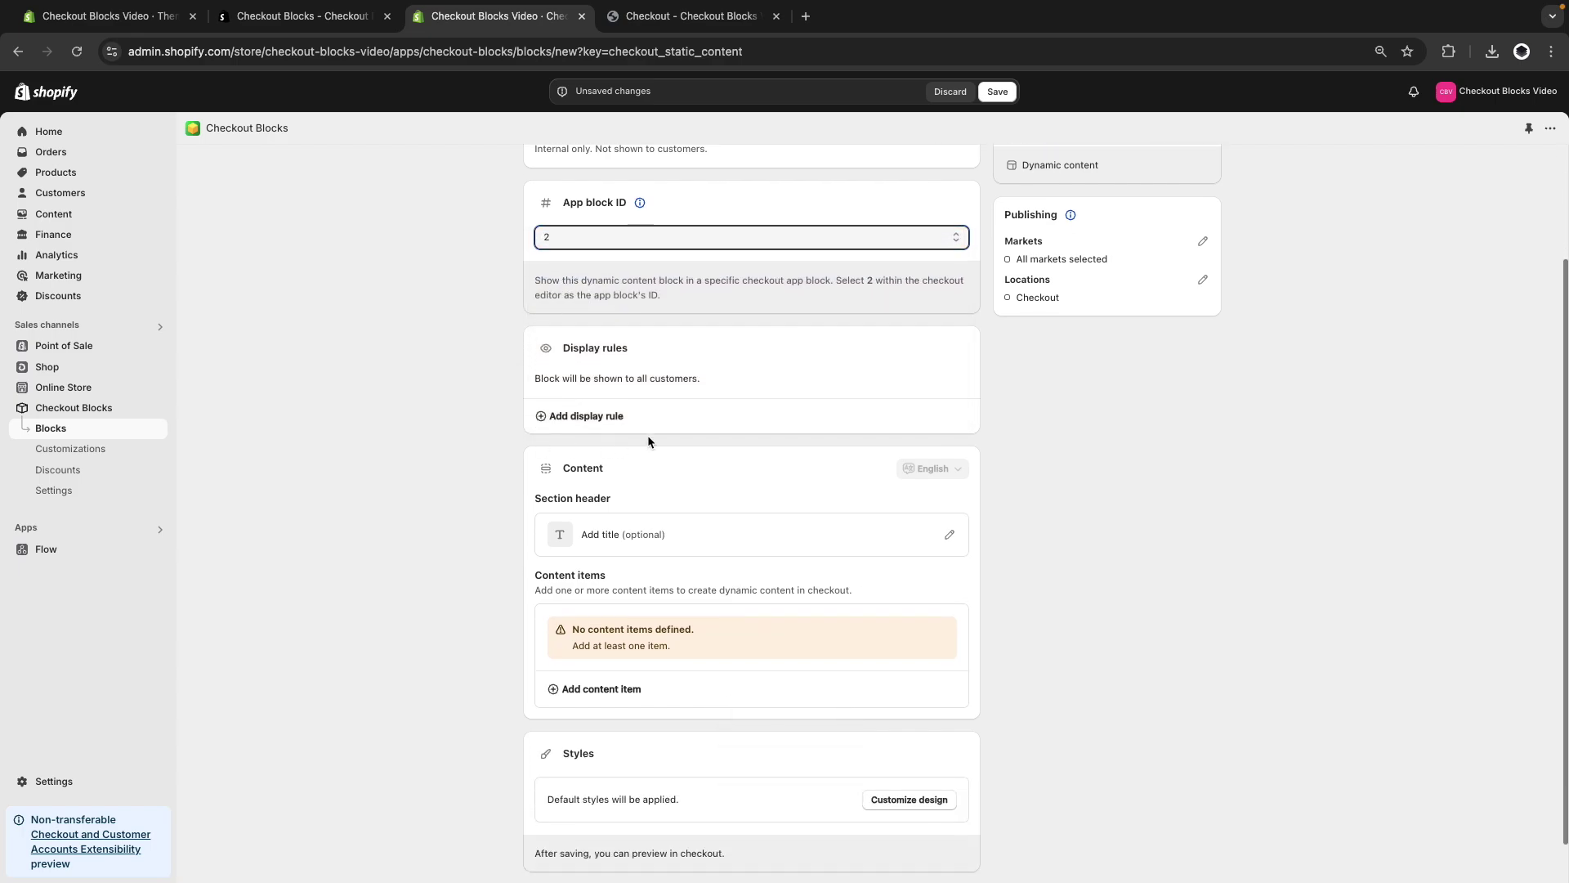
left_click(629, 417)
scroll(748, 509, "down", 3)
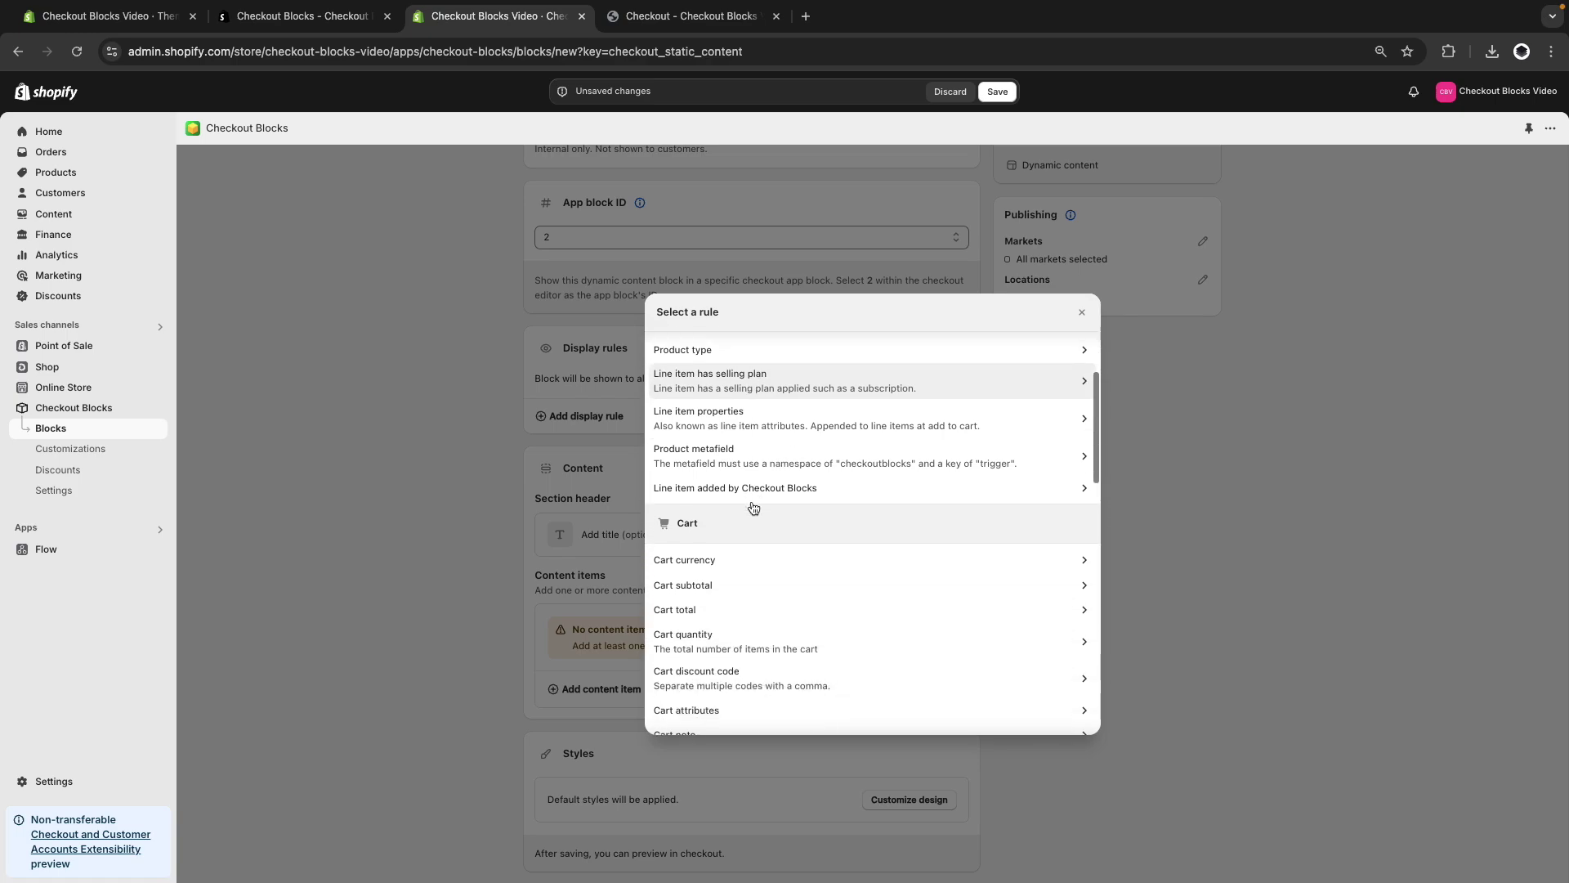
left_click(722, 584)
left_click(623, 469)
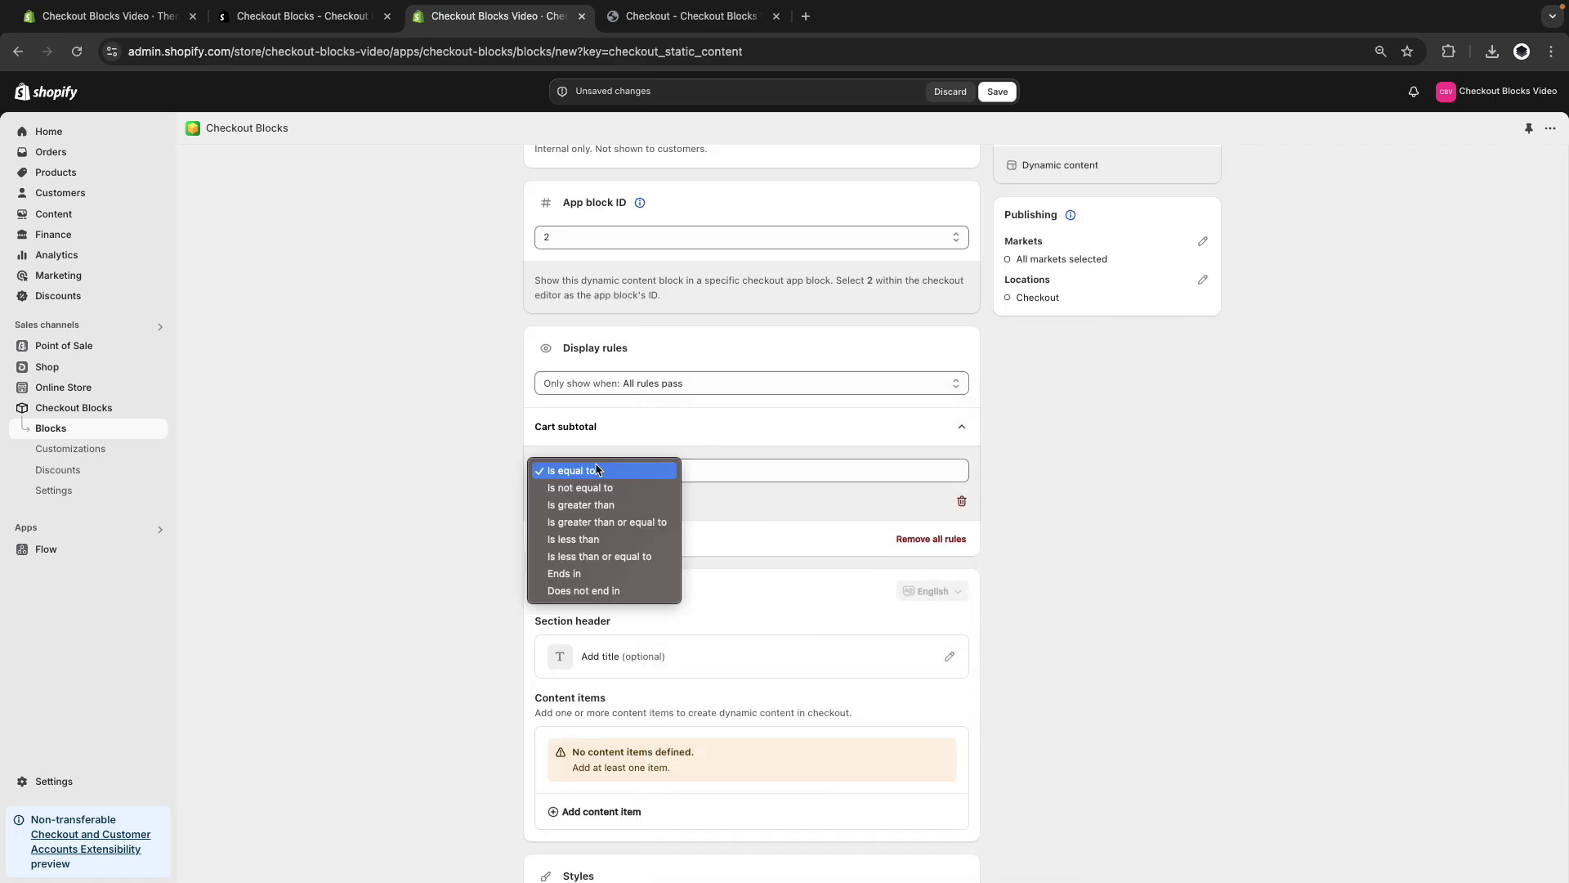
left_click(601, 539)
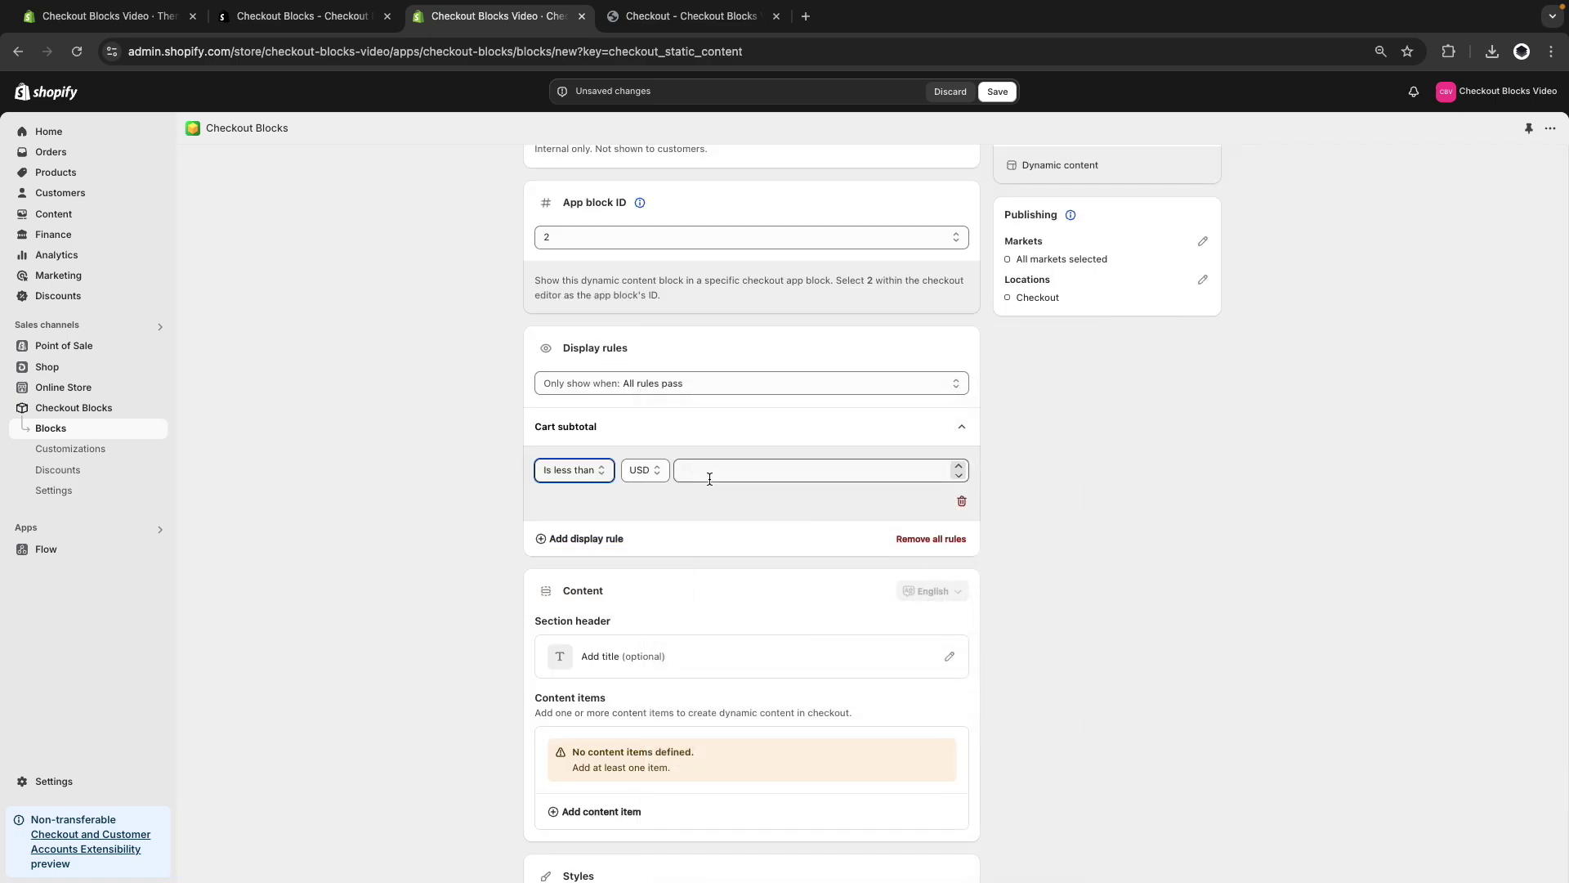
left_click(713, 473)
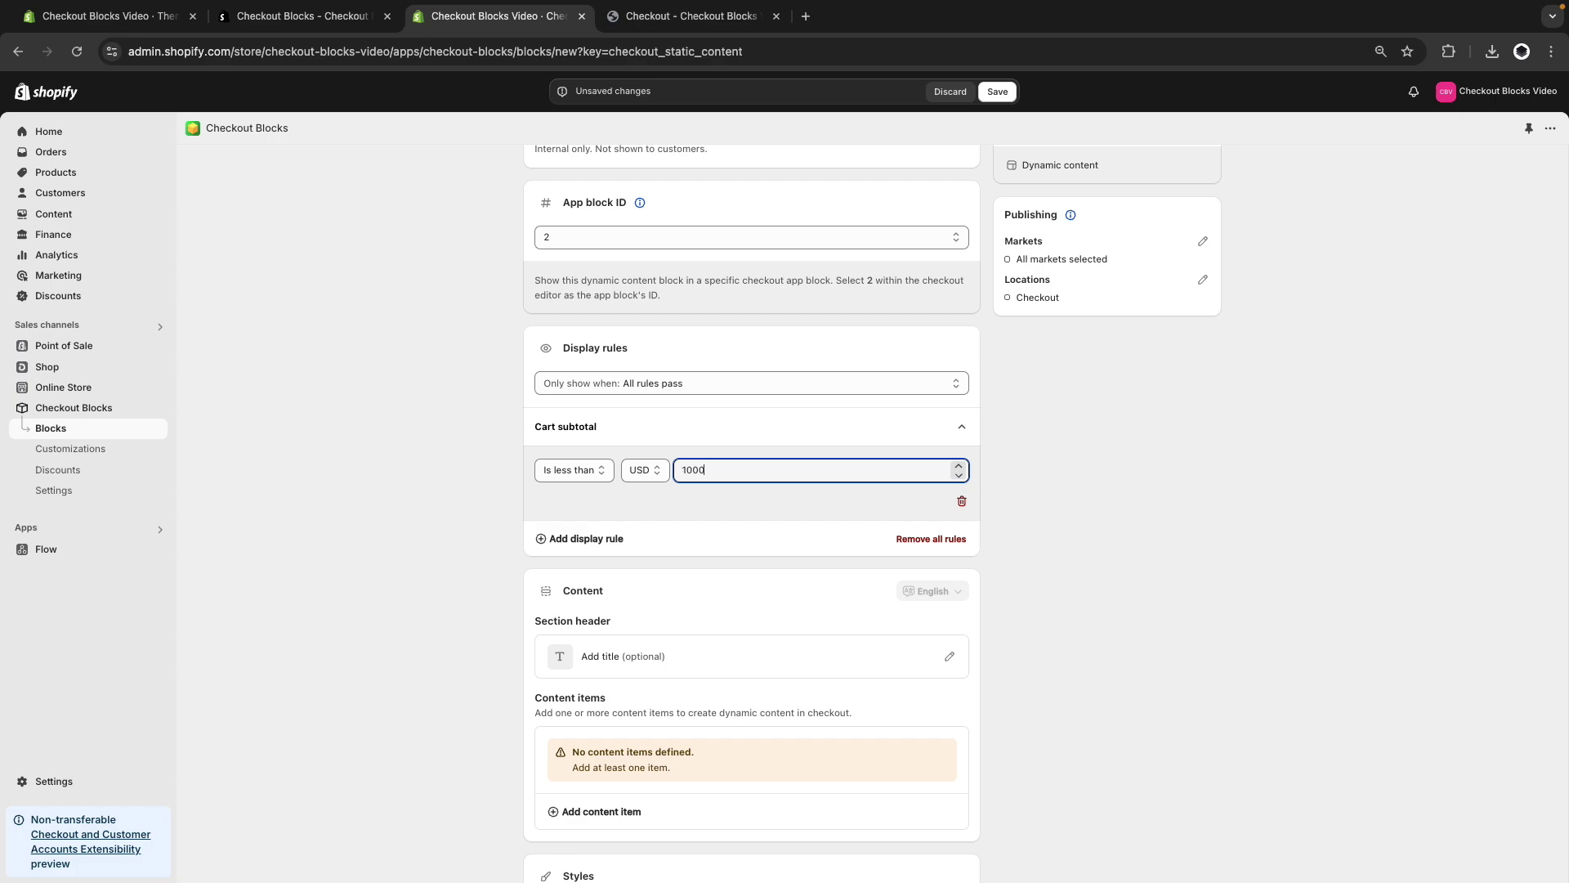
Add a Banner content item reading "Increase your order's value to $1000 to get premium packaging".
scroll(443, 643, "down", 2)
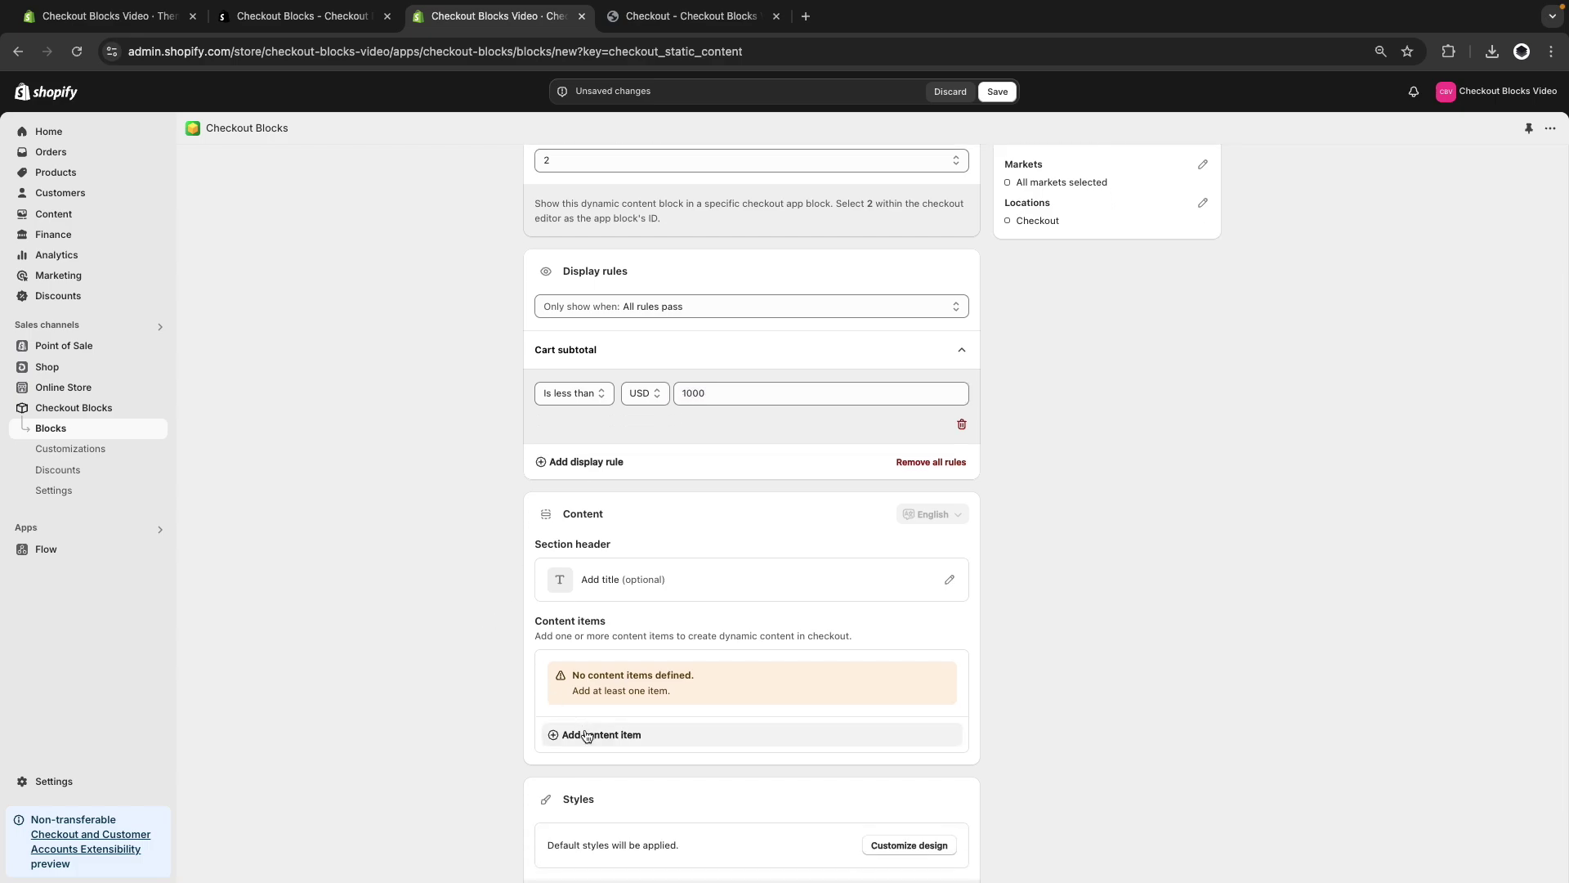
left_click(572, 734)
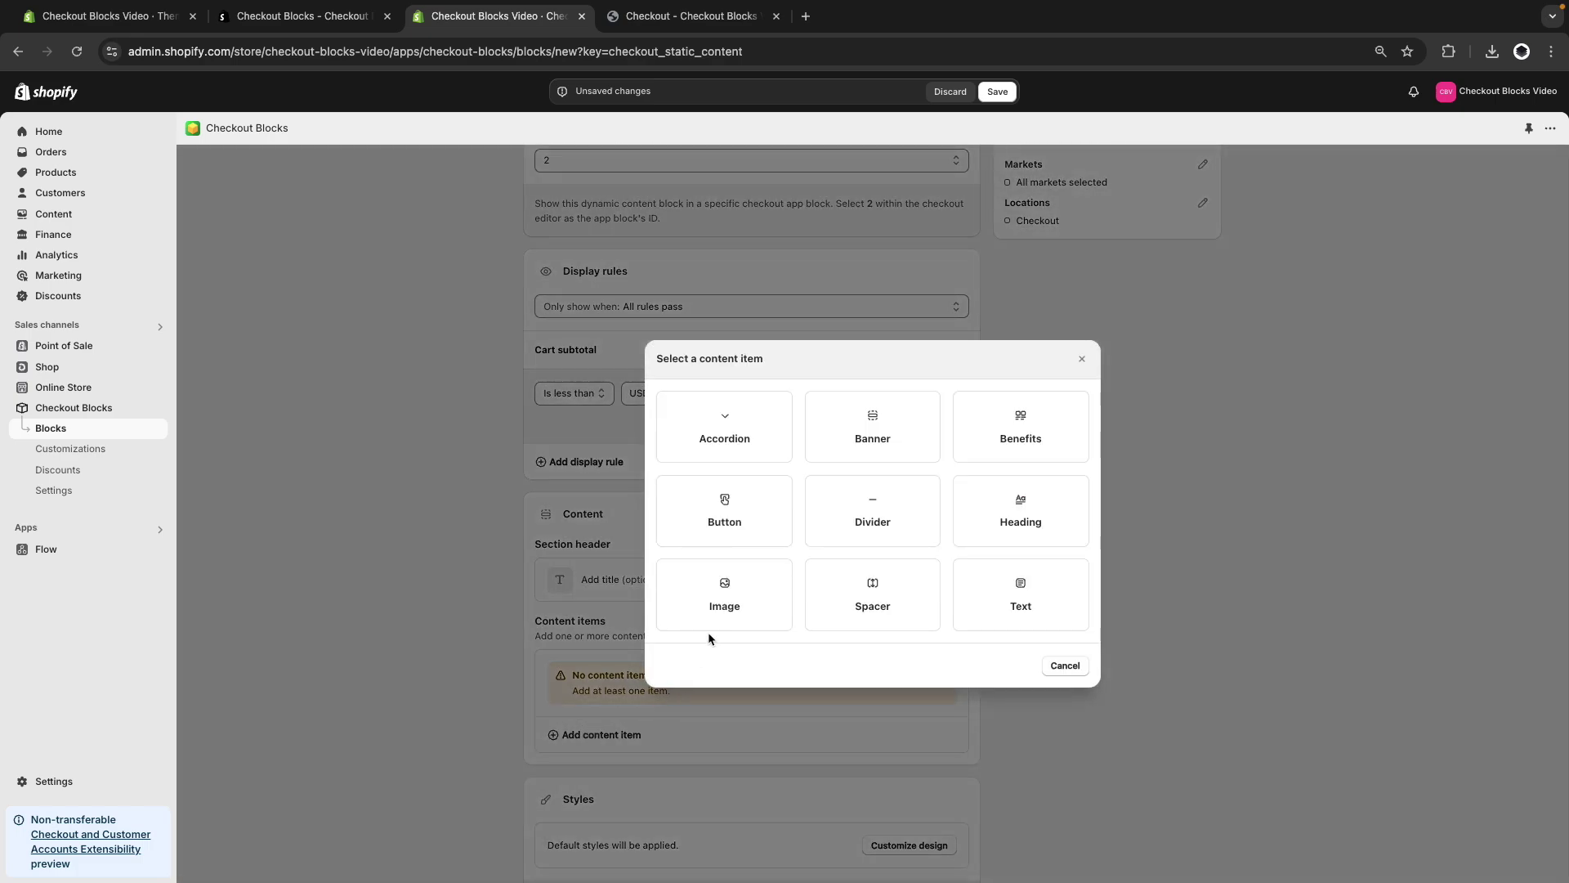
left_click(874, 452)
left_click(725, 389)
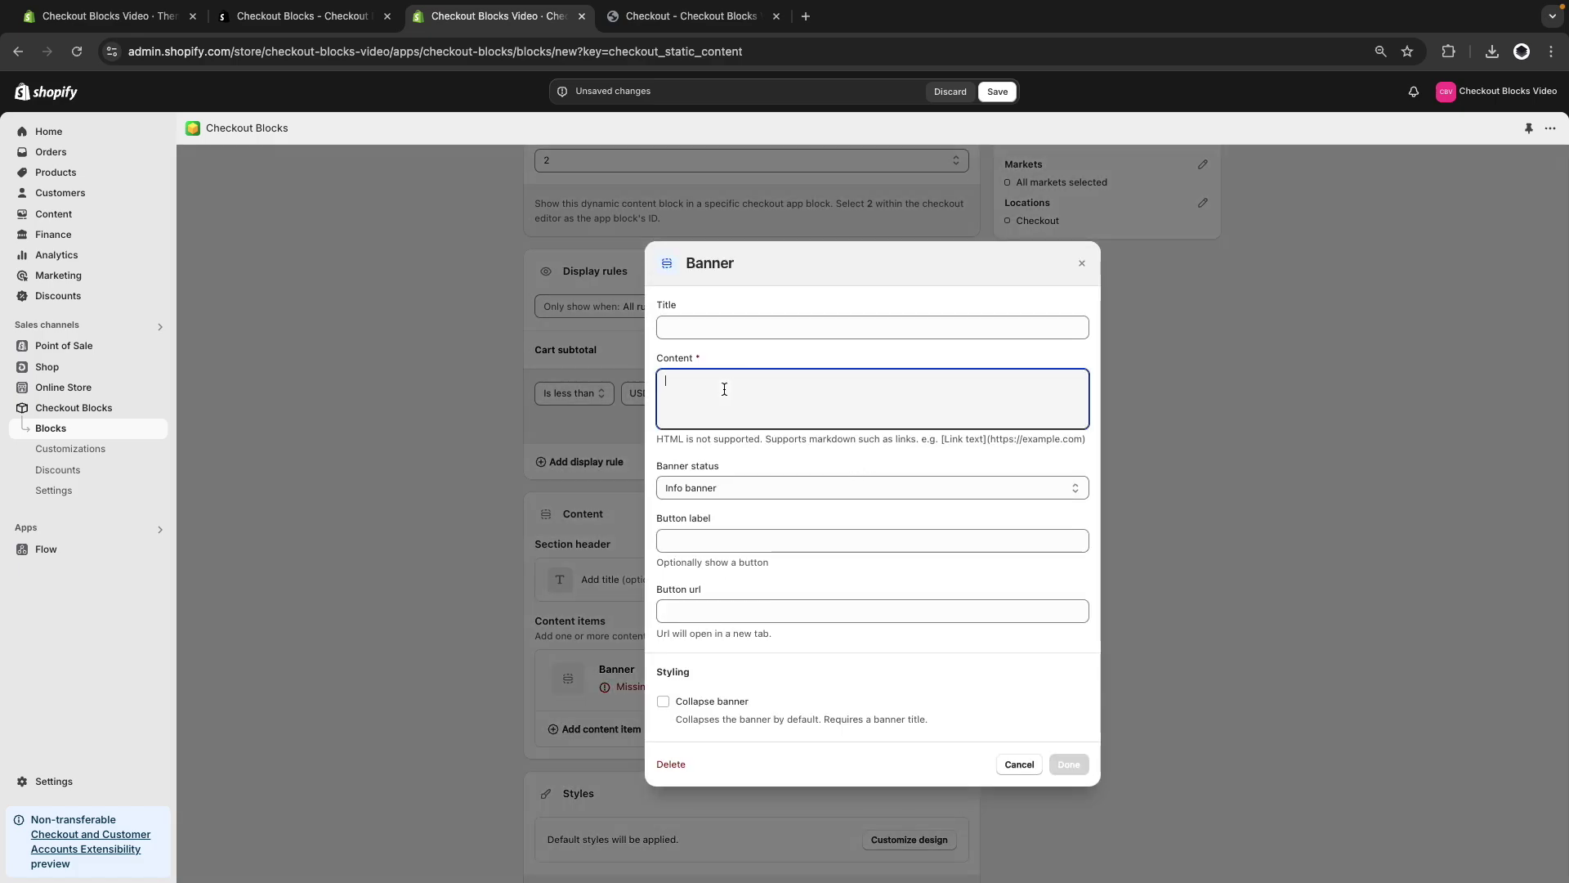
type("Increase your order's value to ")
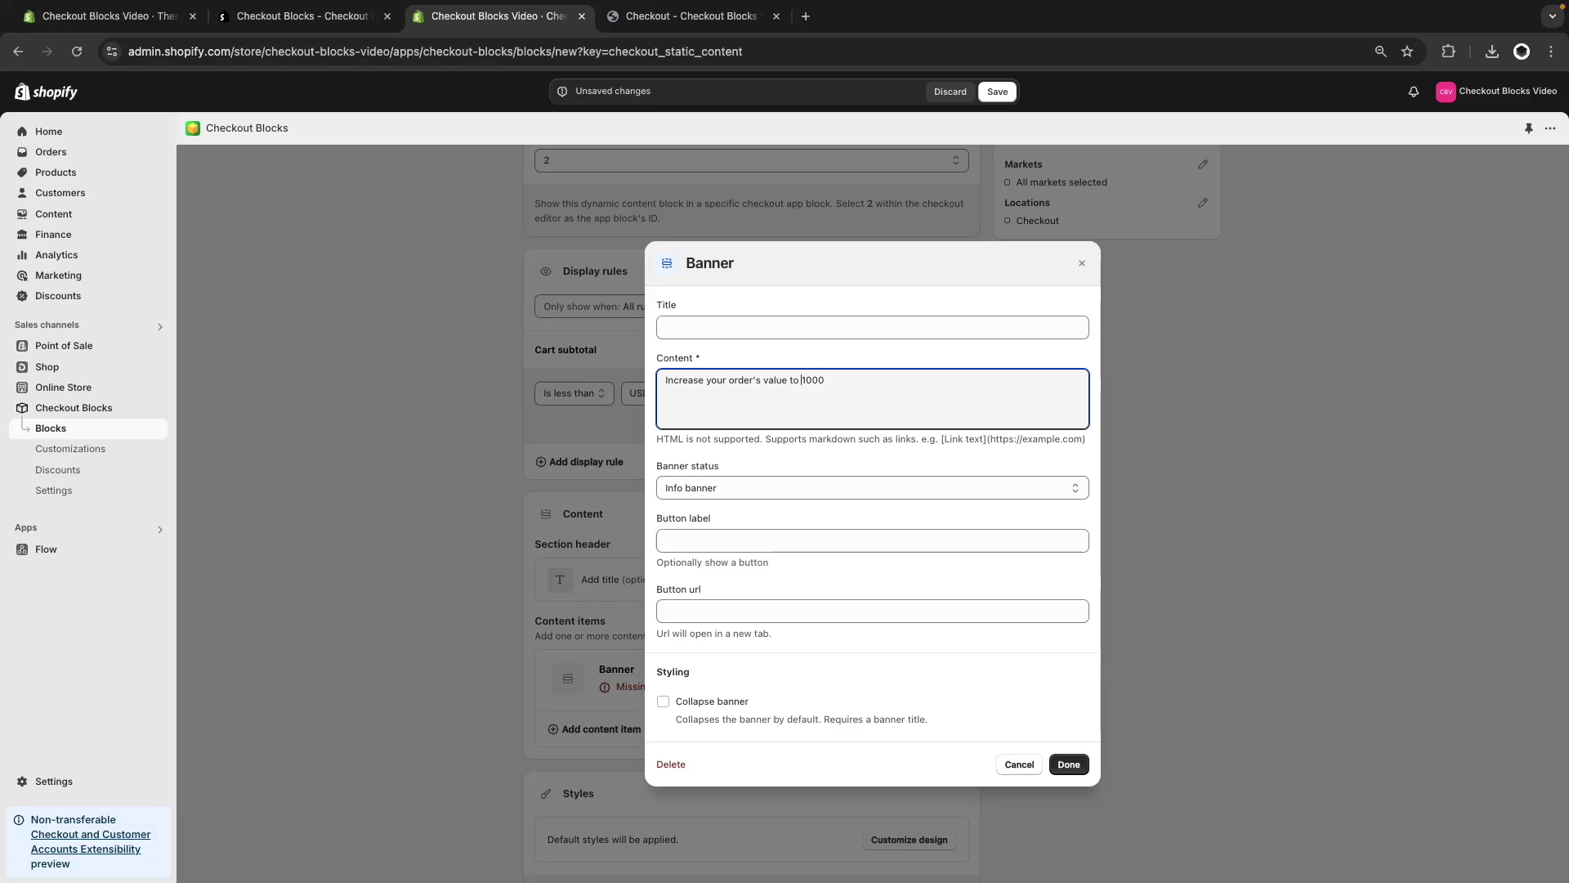
type("$")
key("End")
type("to get premium packaging")
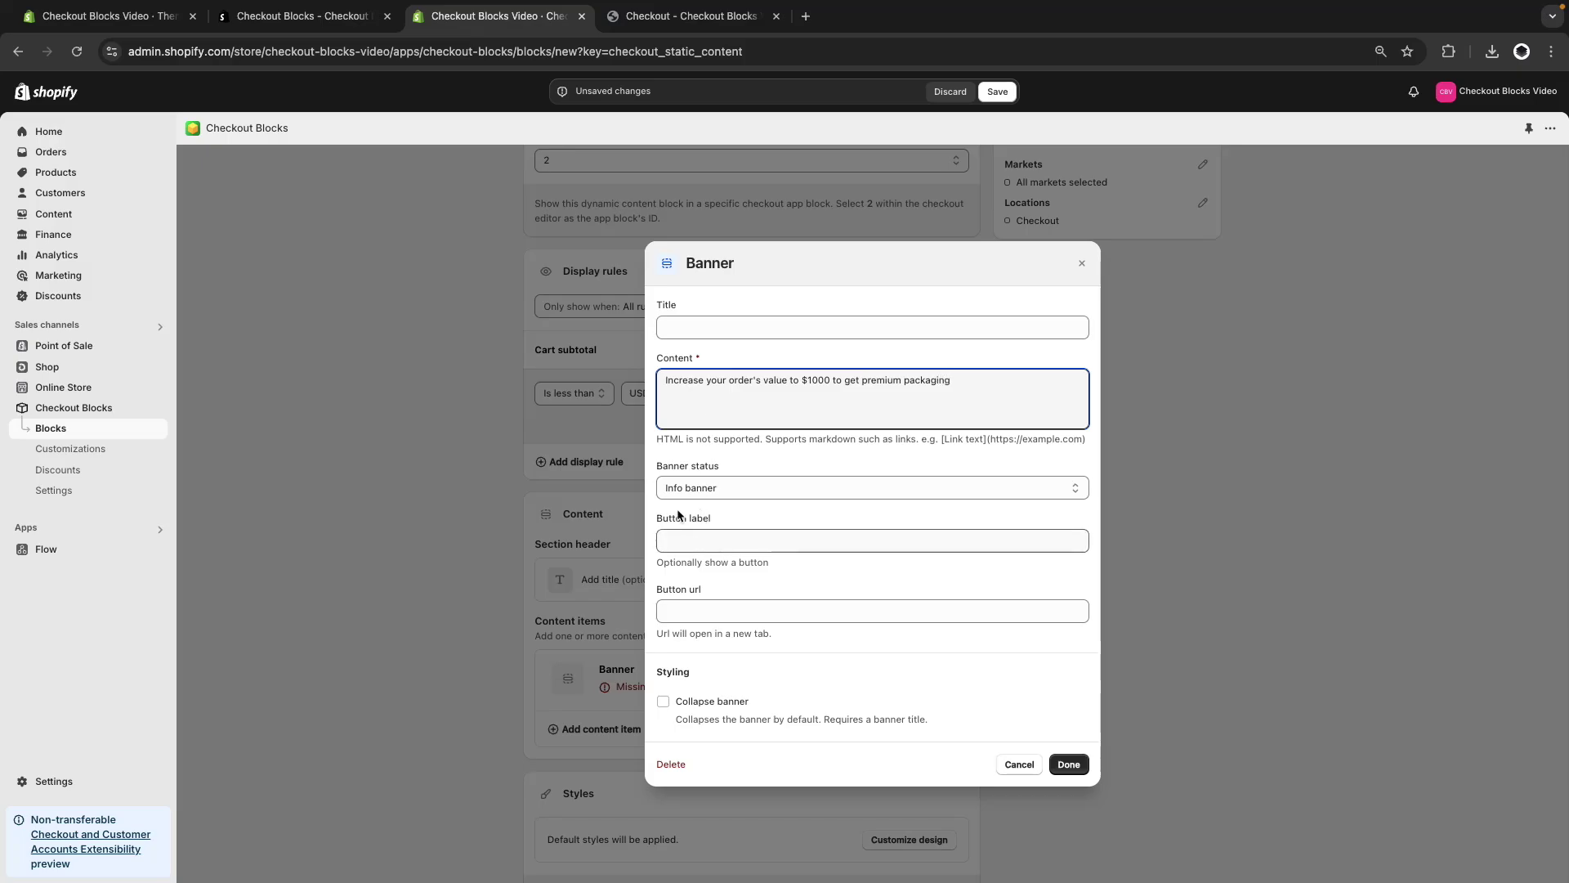
left_click(1068, 764)
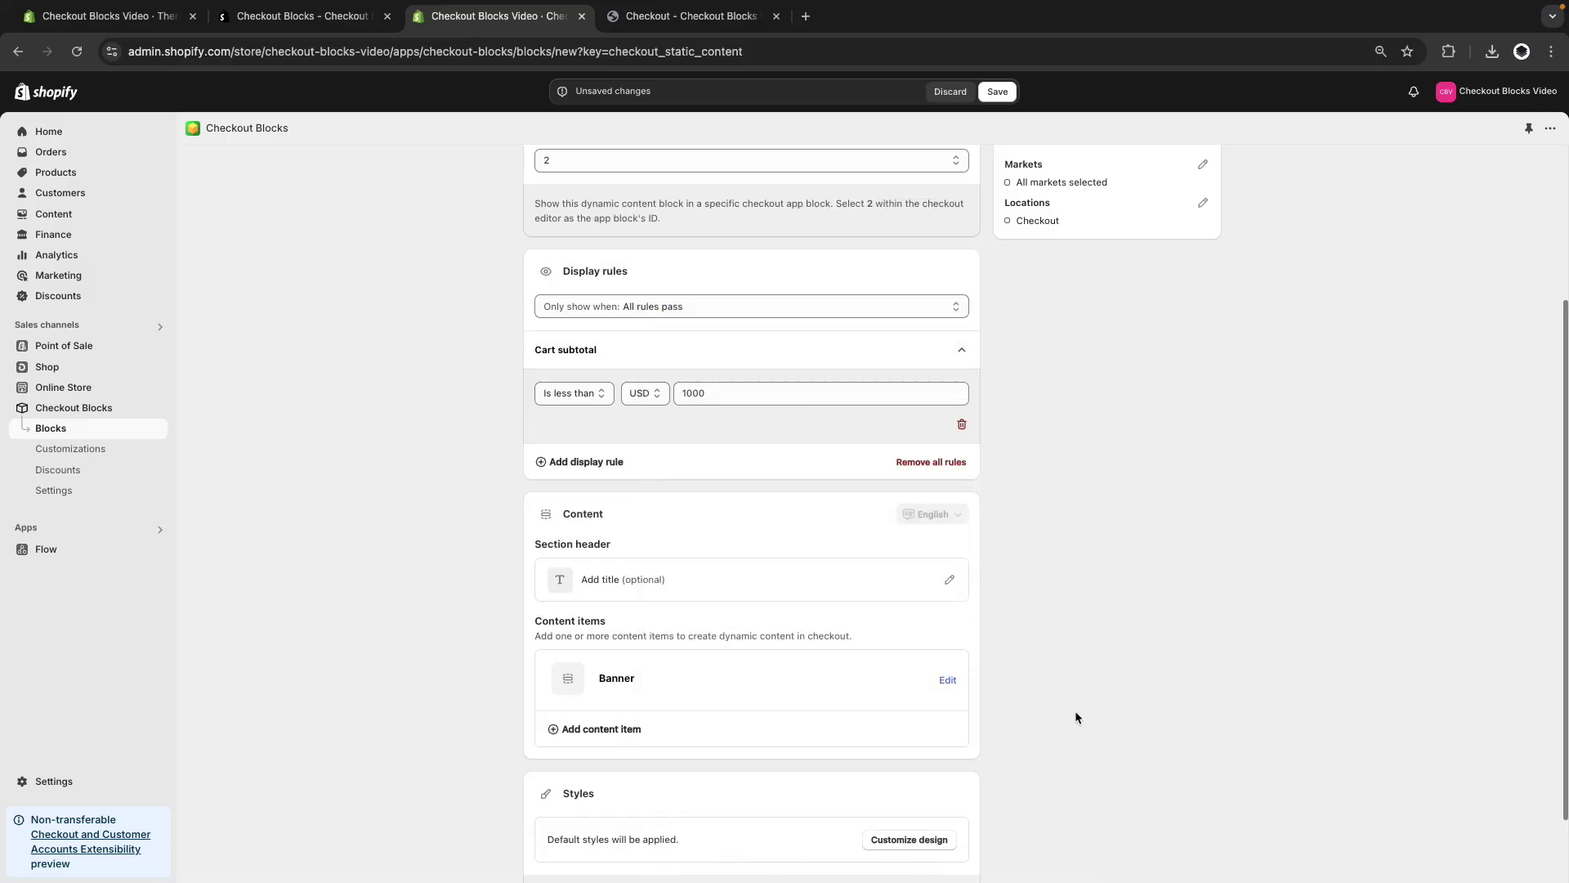
Save Dynamic Banner 2 and set its status to Active.
scroll(1070, 687, "down", 1)
scroll(1071, 670, "up", 5)
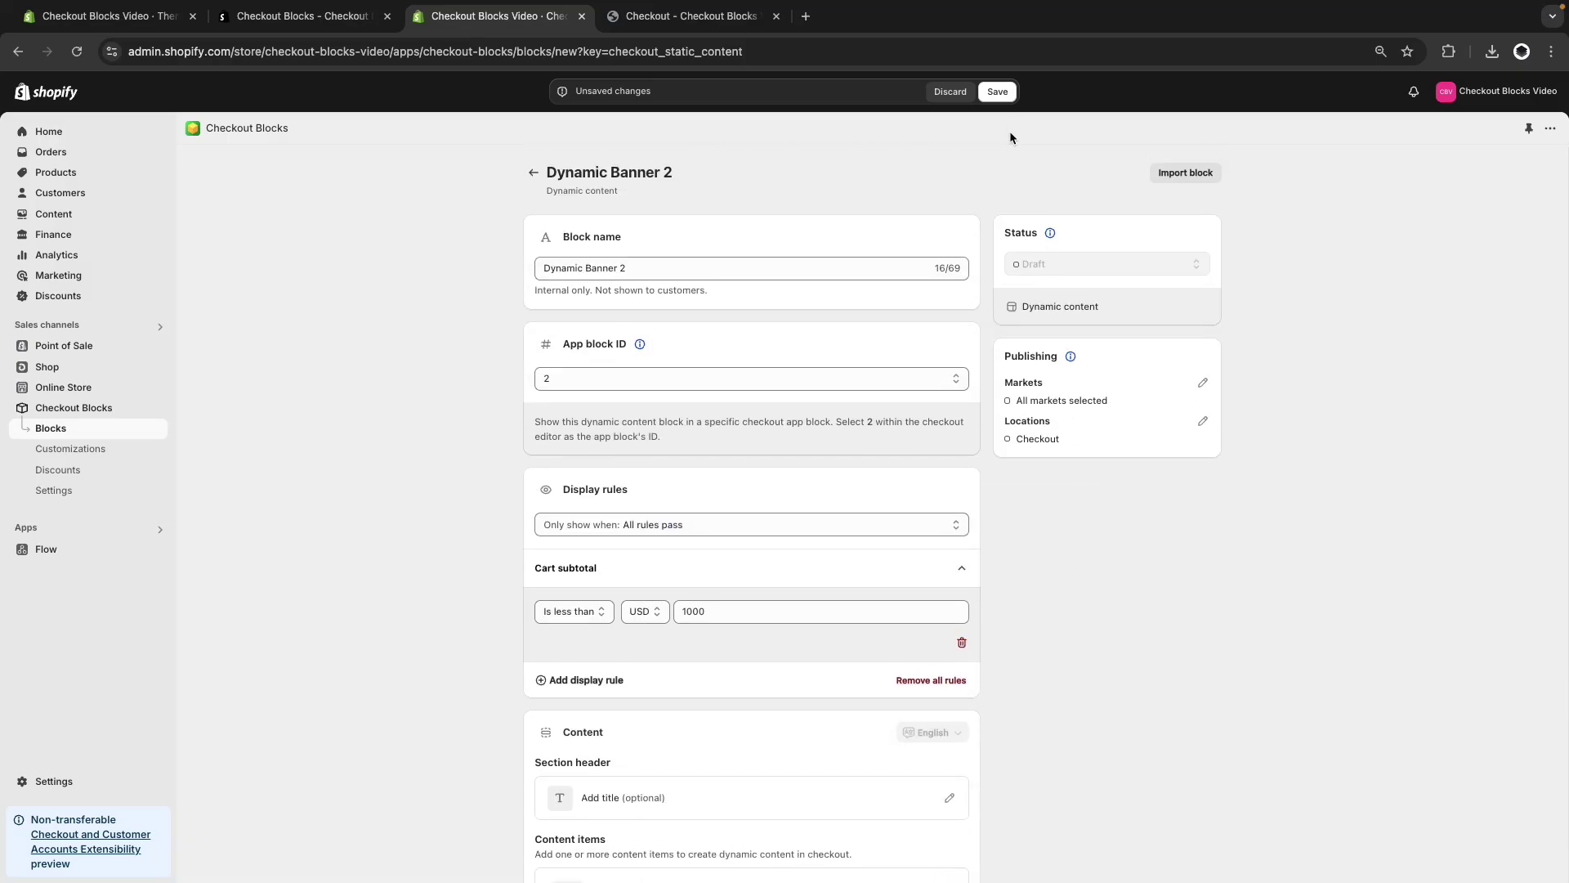
left_click(998, 92)
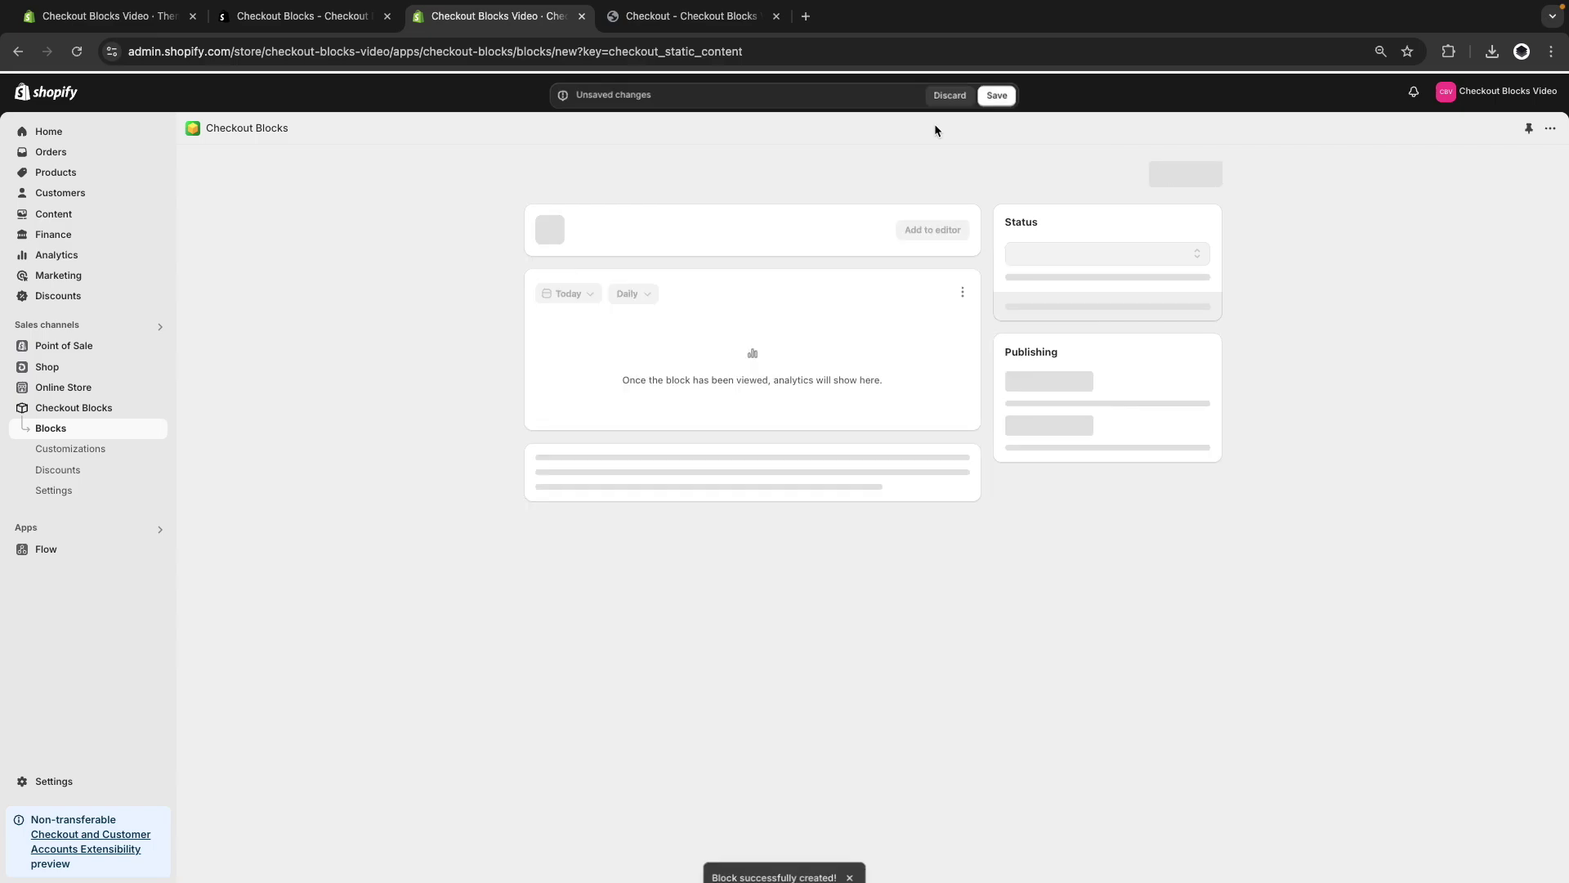
left_click(1099, 264)
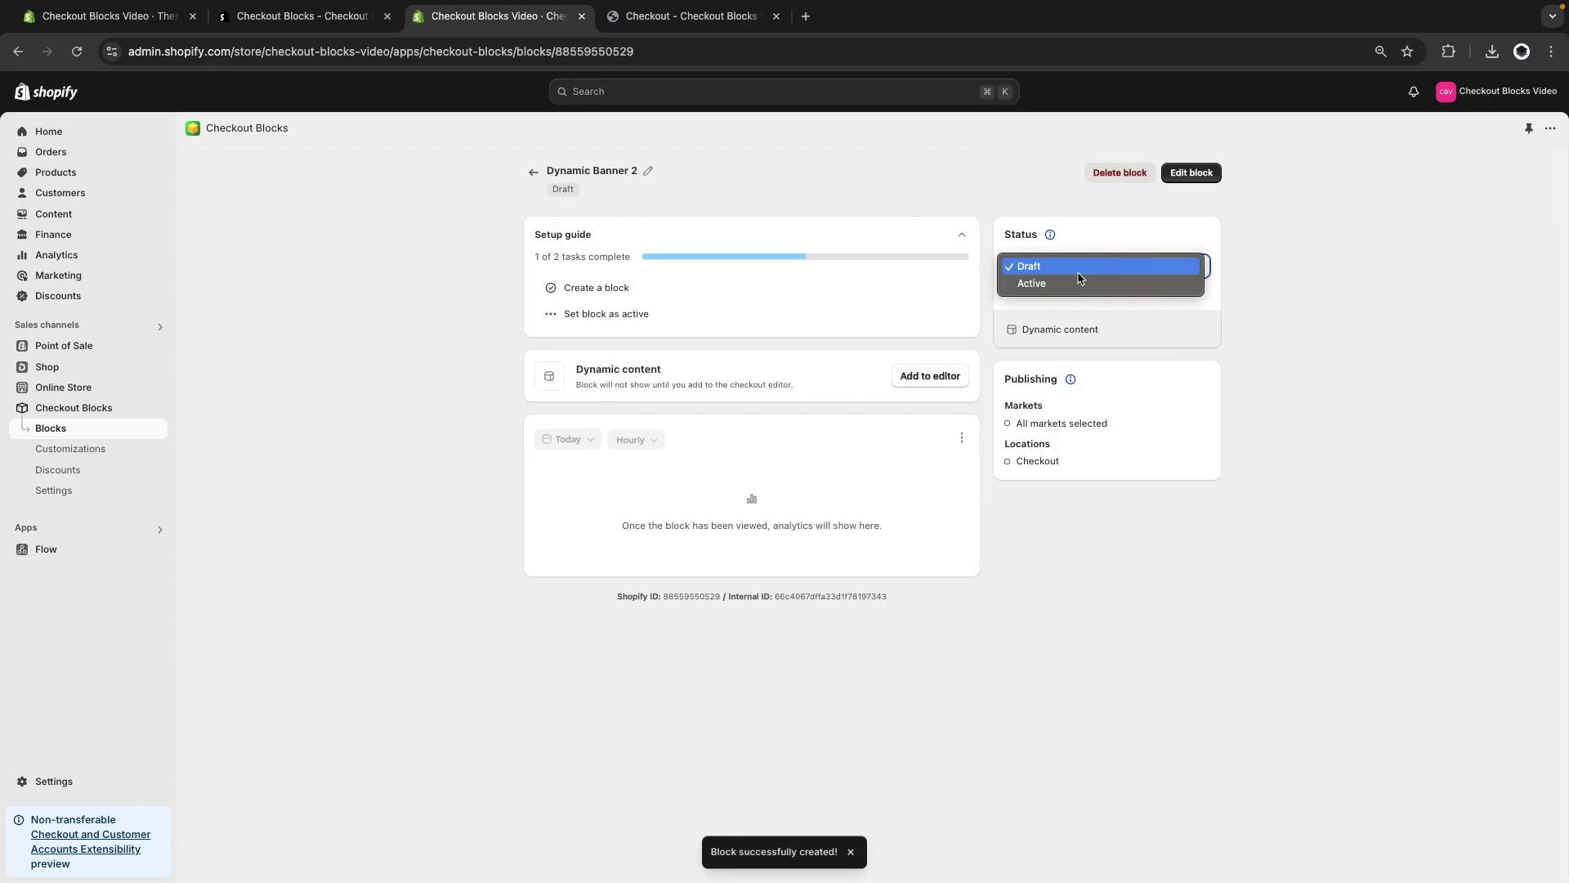
left_click(1067, 284)
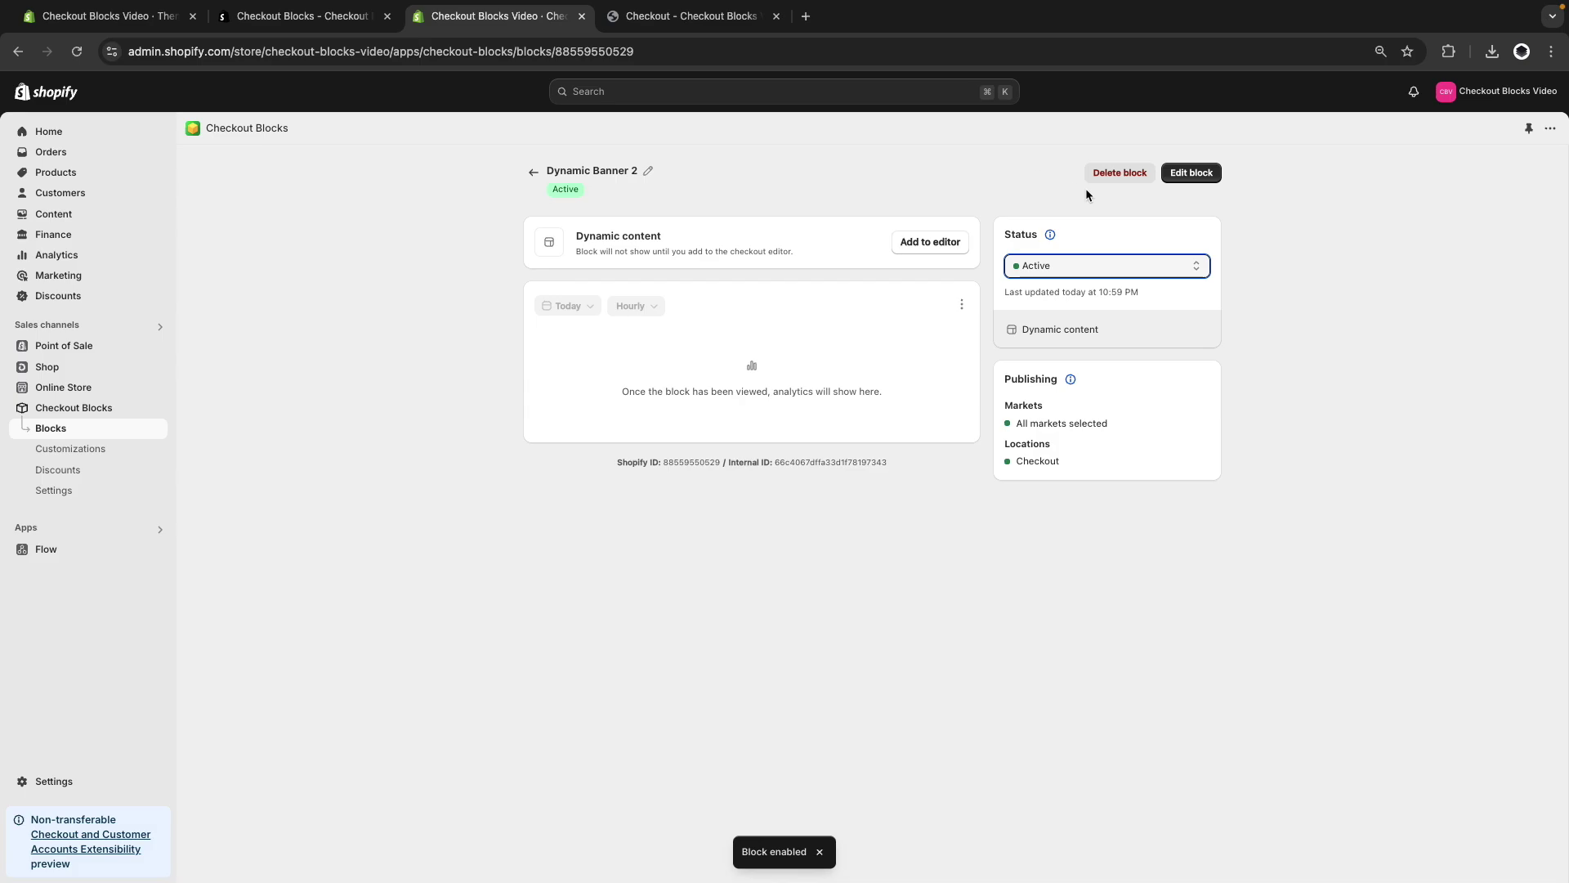
Add another Dynamic content app block to the Checkout page in the checkout editor and set its App Block ID to 2.
left_click(930, 243)
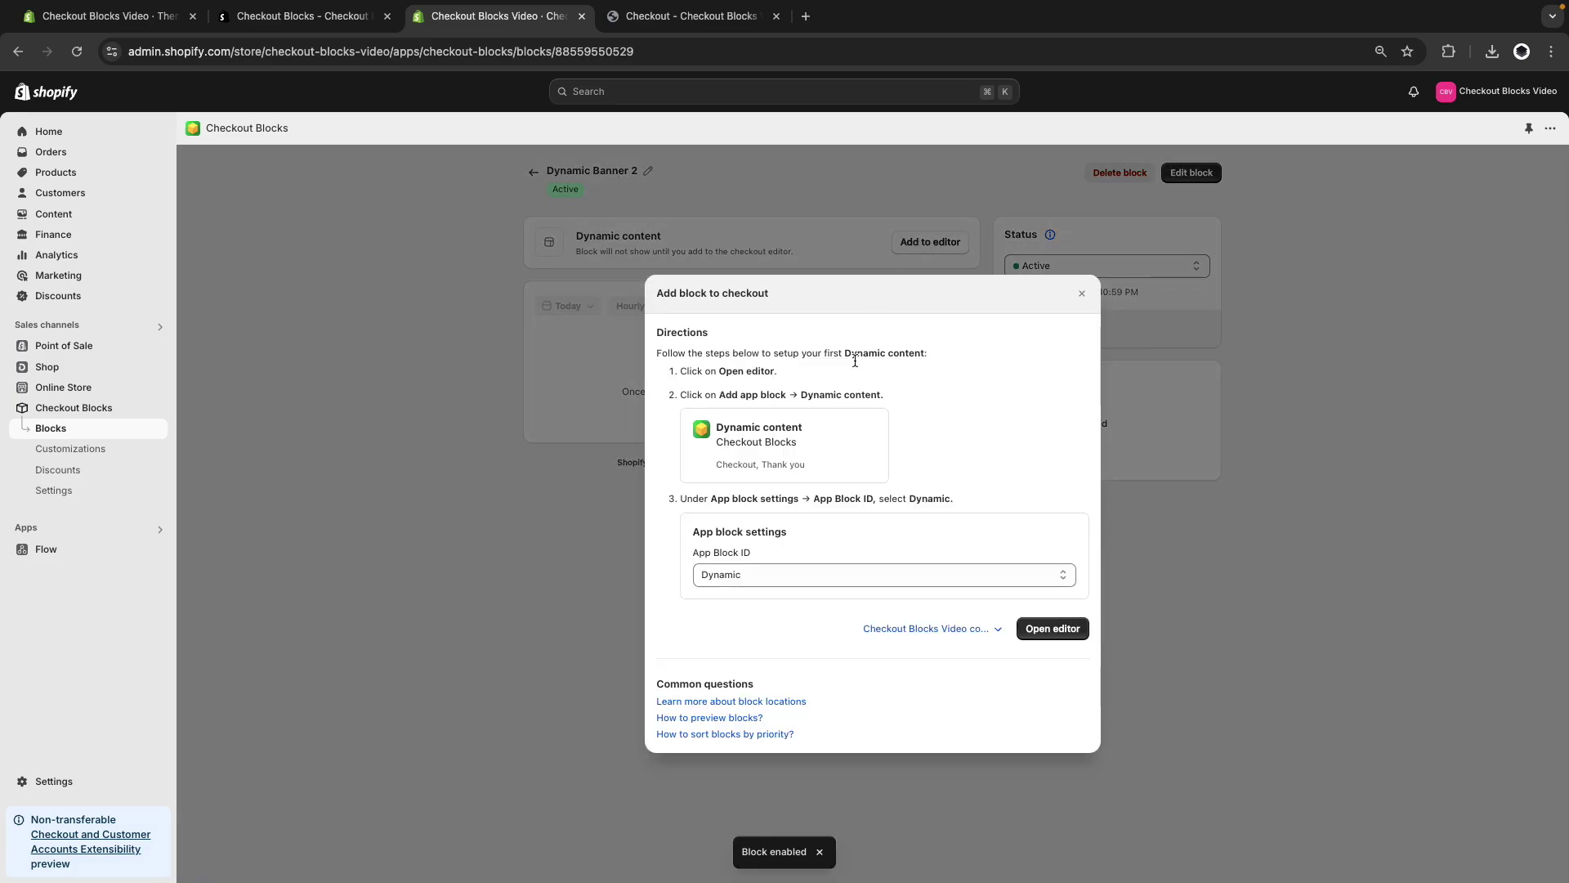
left_click(1051, 628)
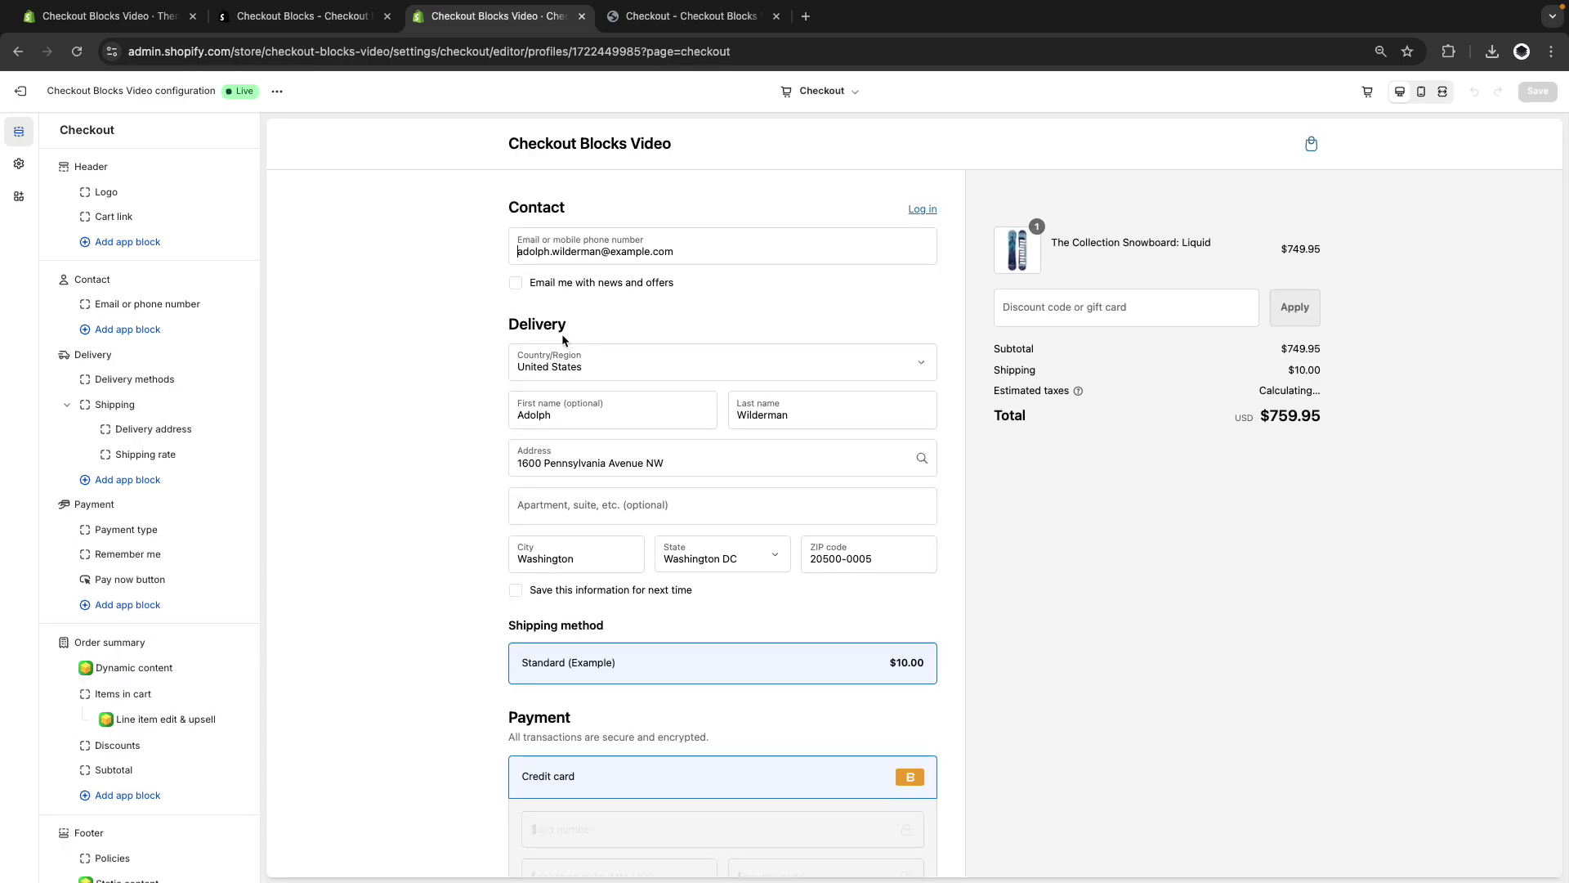
left_click(19, 196)
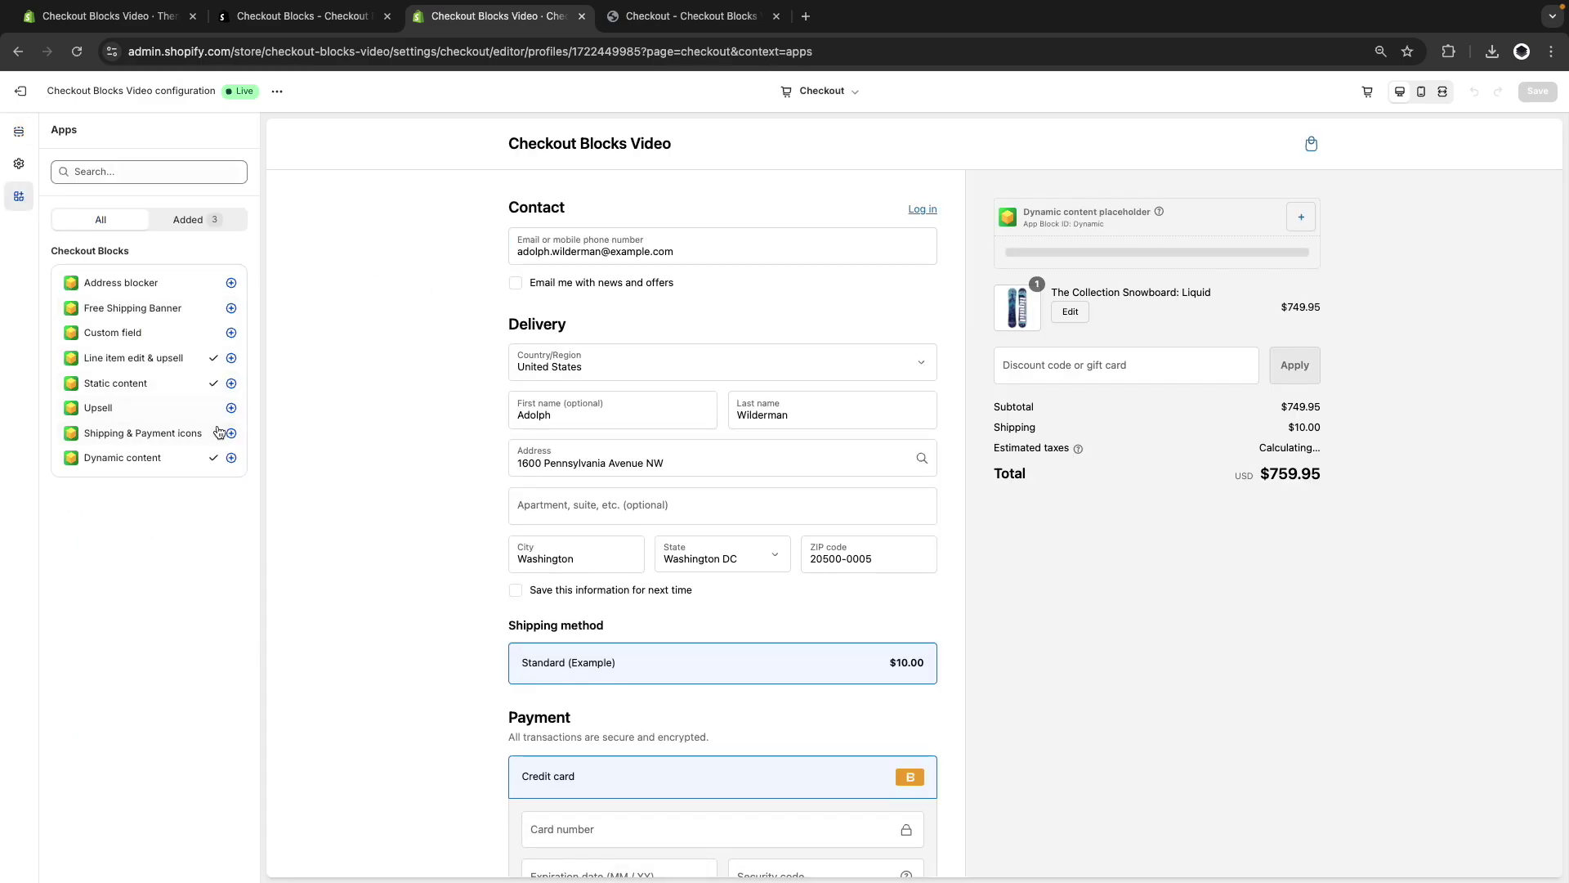
left_click(231, 458)
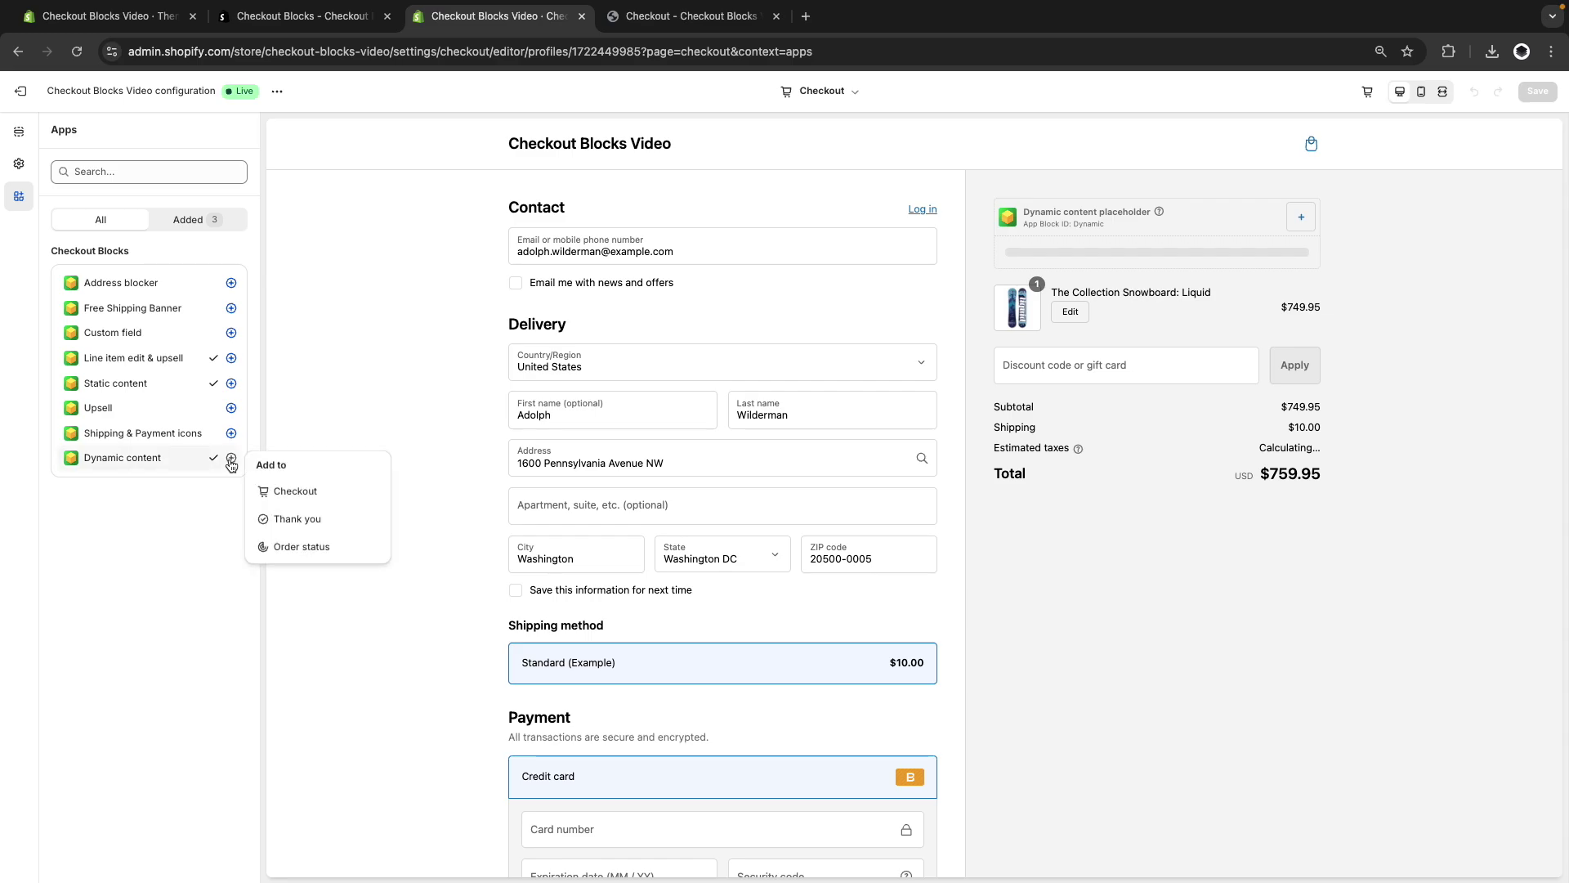
left_click(282, 502)
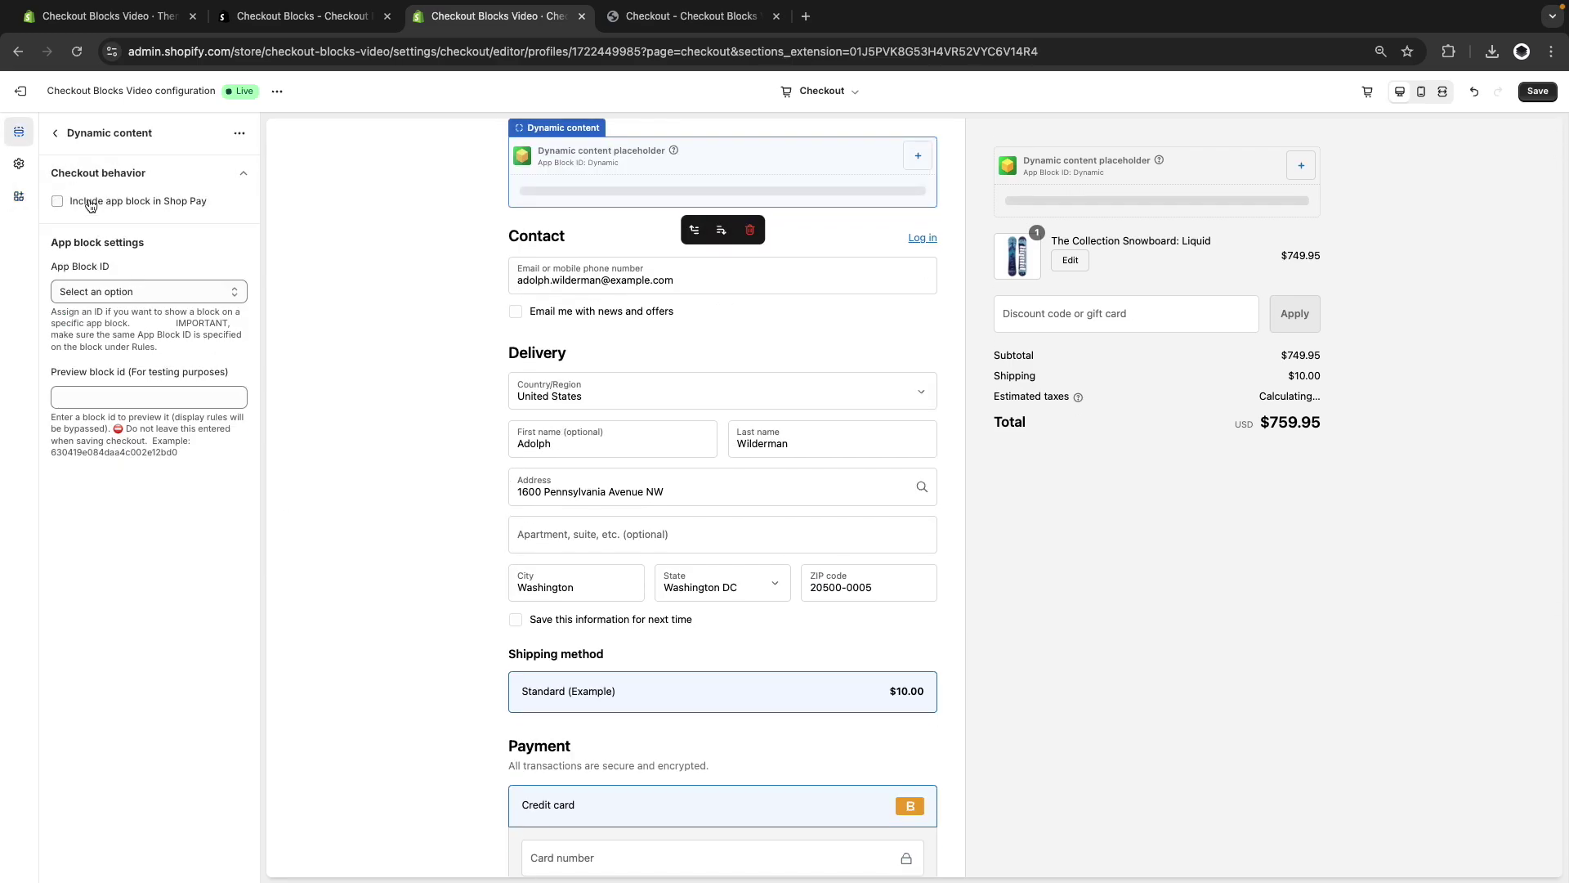
left_click(109, 296)
left_click(90, 349)
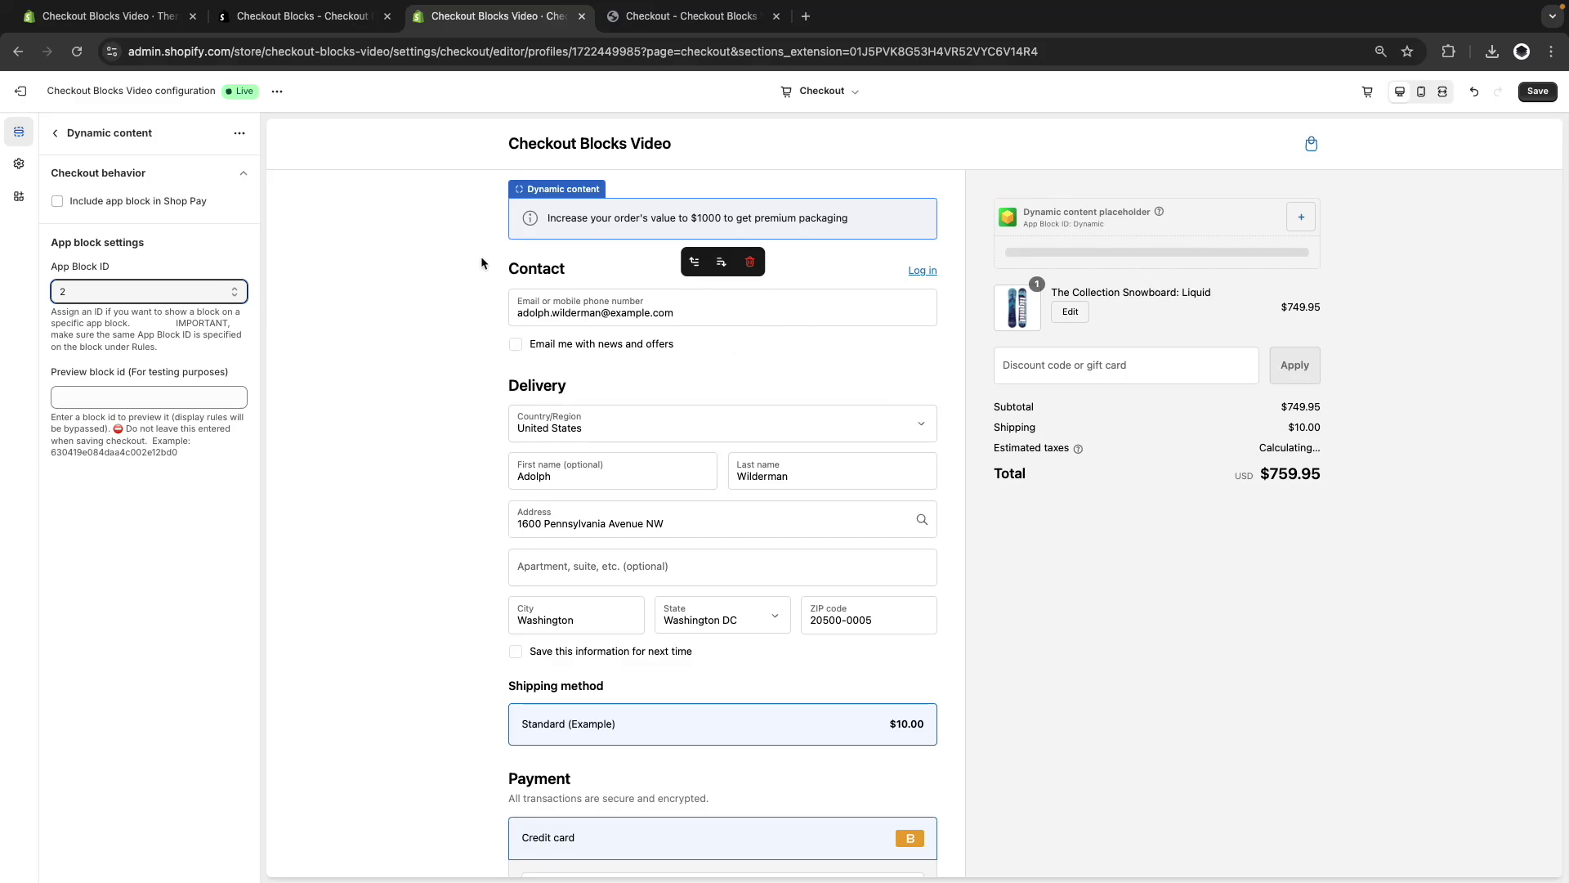
Move the new Dynamic content block from Contact into Order summary, directly above Items in cart.
left_click(56, 135)
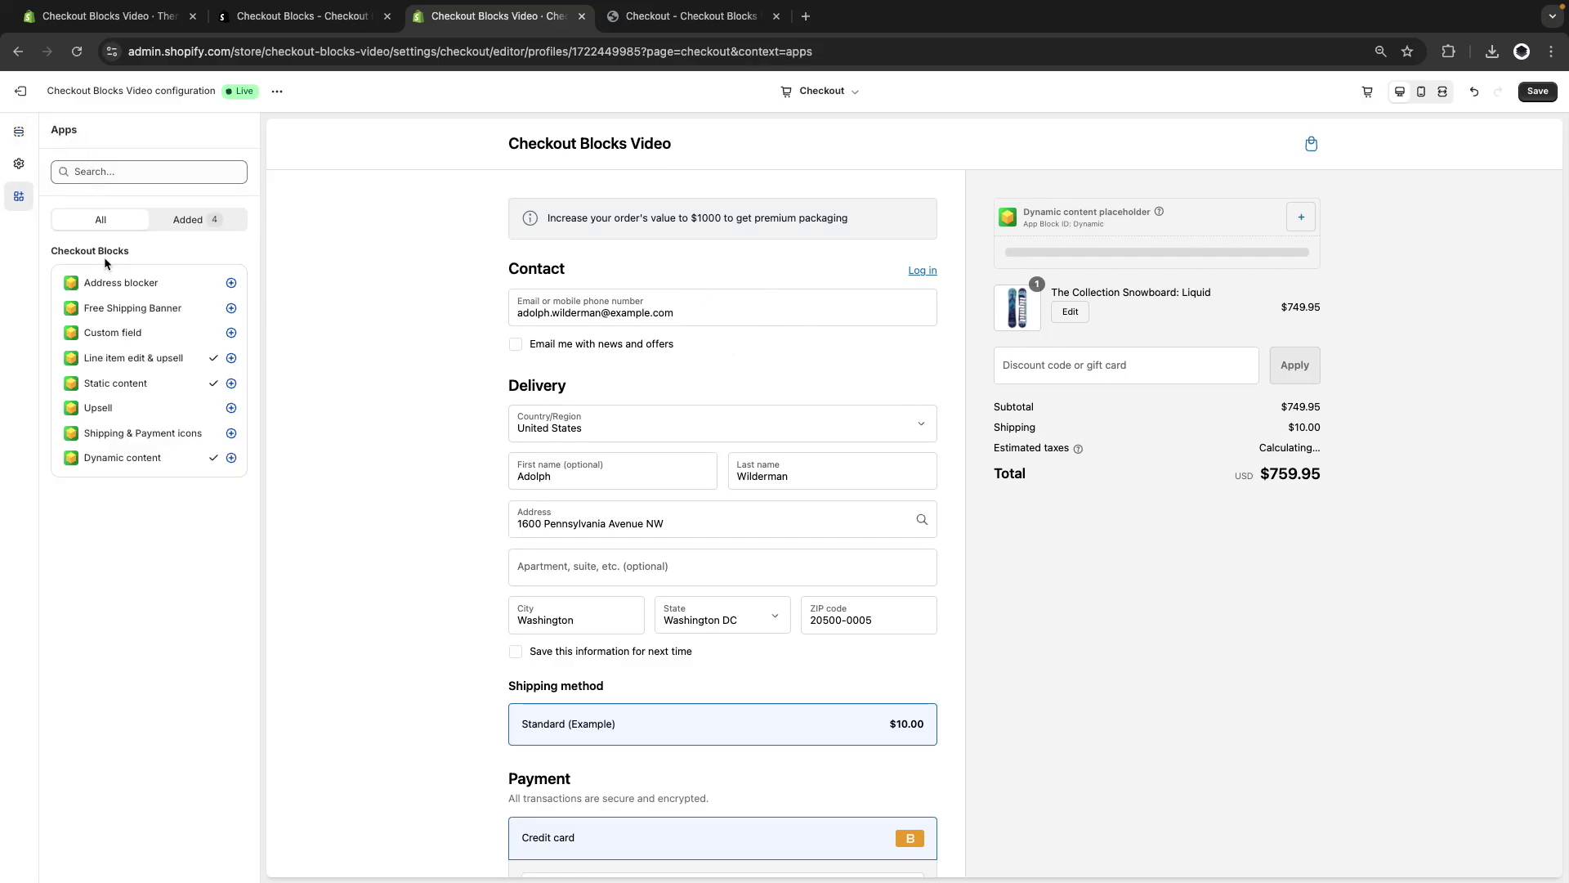
left_click(25, 135)
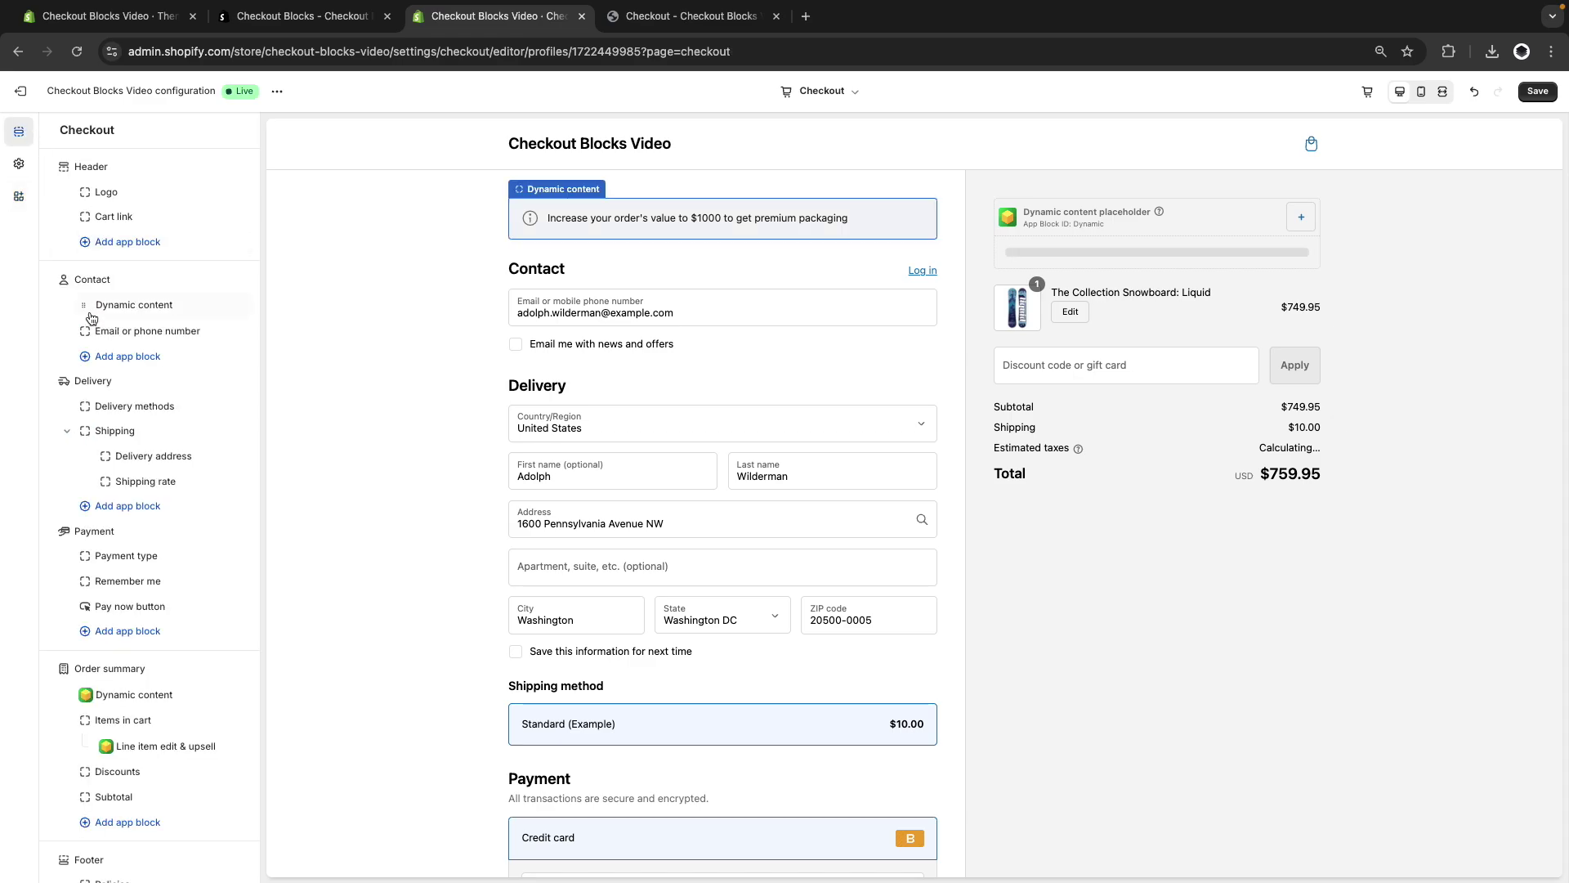
left_click_drag(123, 305, 133, 712)
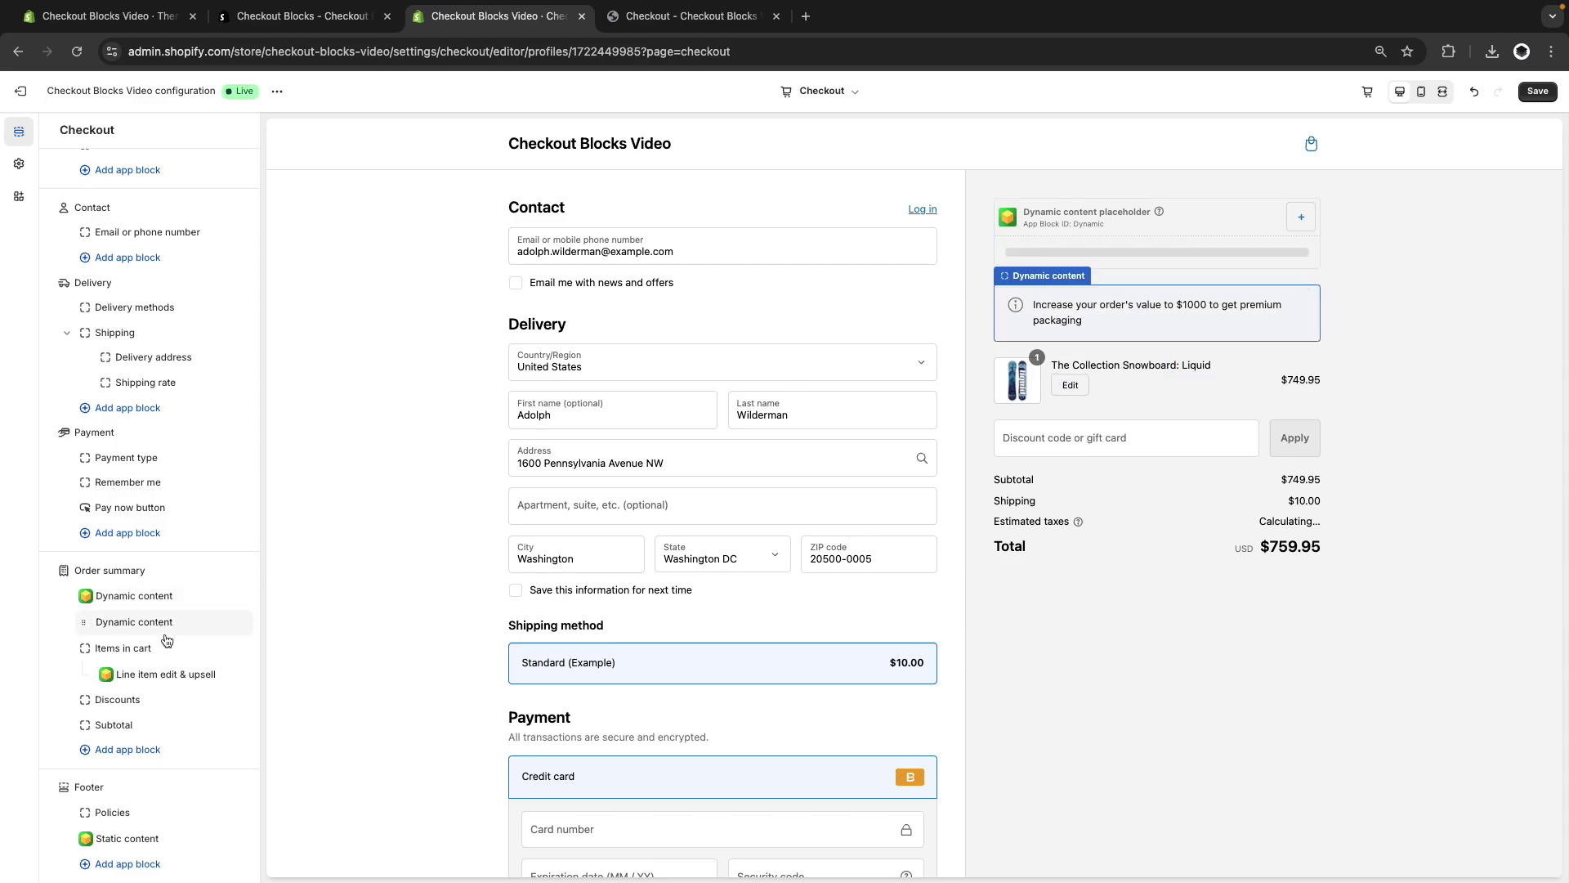
Save the checkout configuration and view the live checkout.
left_click(1538, 90)
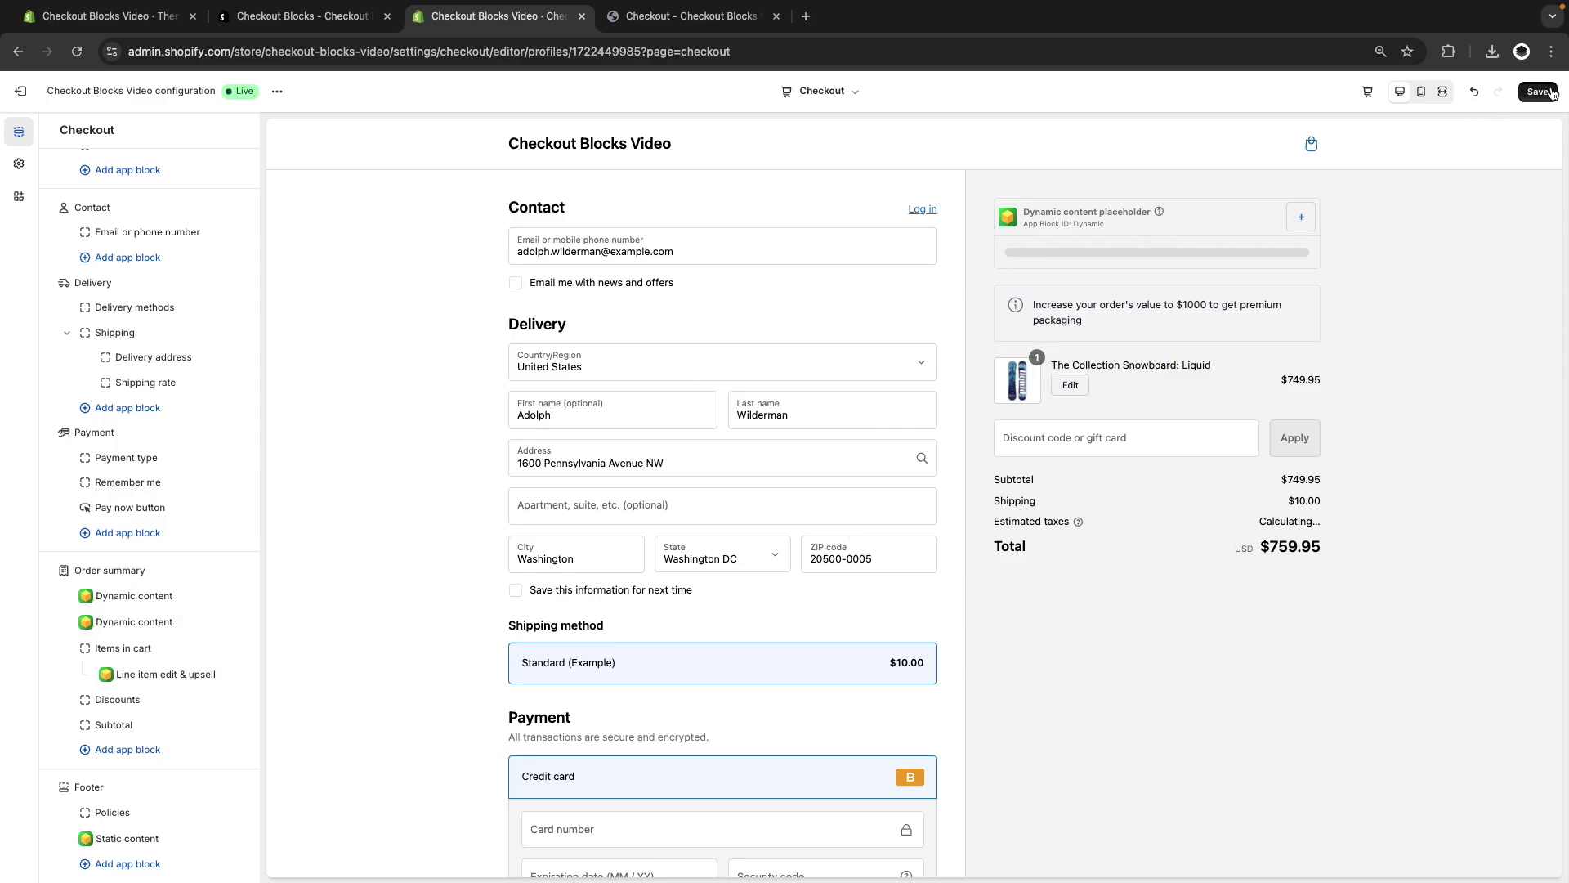
left_click(279, 100)
left_click(255, 123)
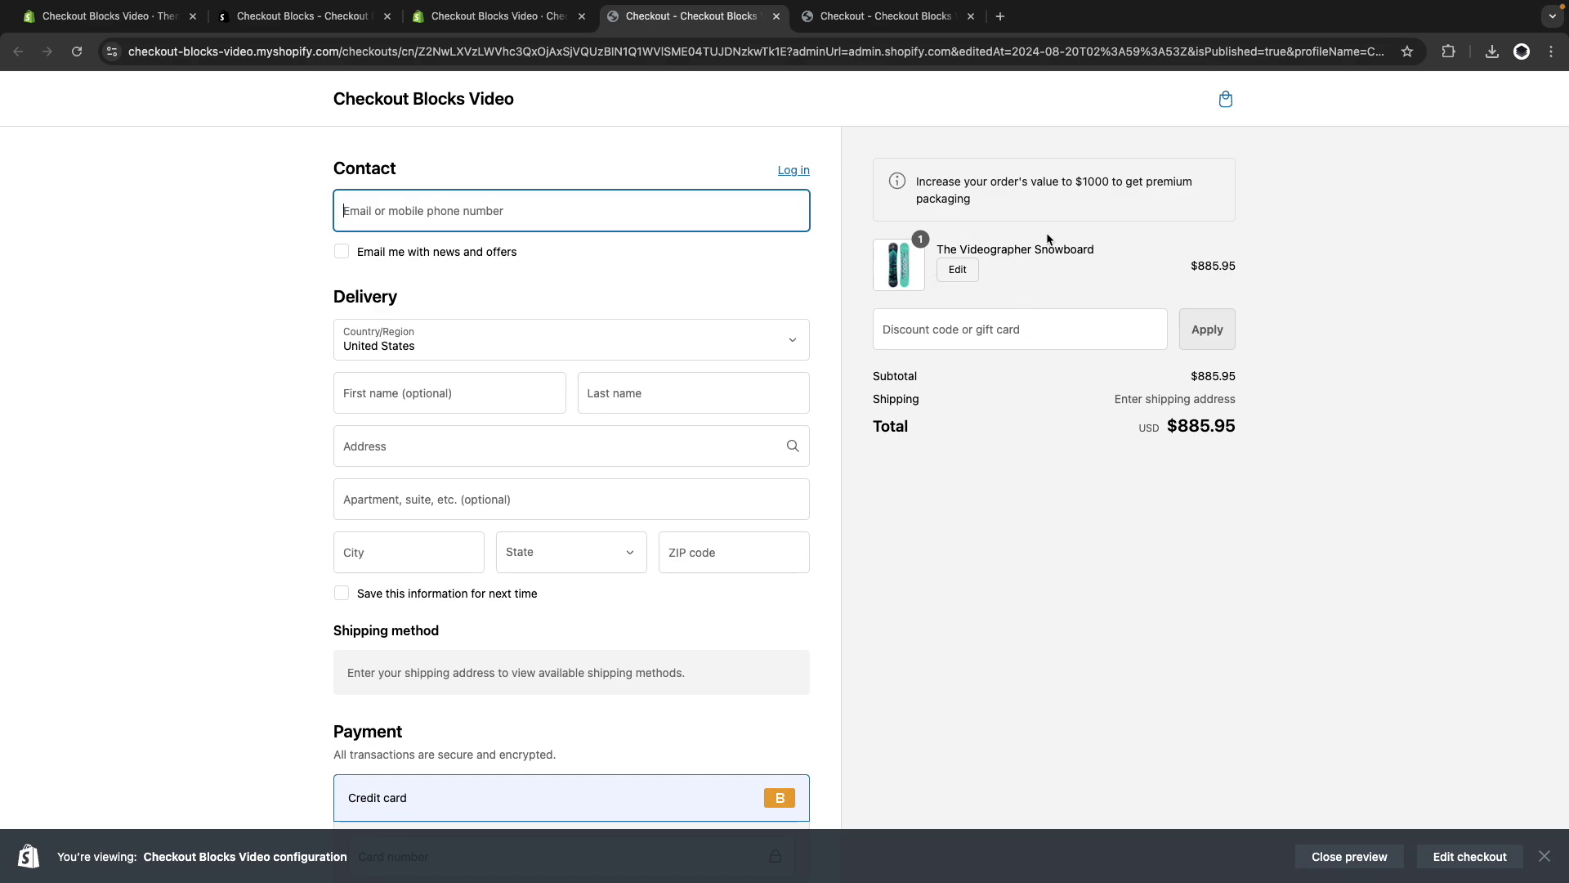
Increase The Videographer Snowboard's quantity to 2 in the live checkout to test the premium packaging banners.
triple_click(972, 187)
left_click(962, 274)
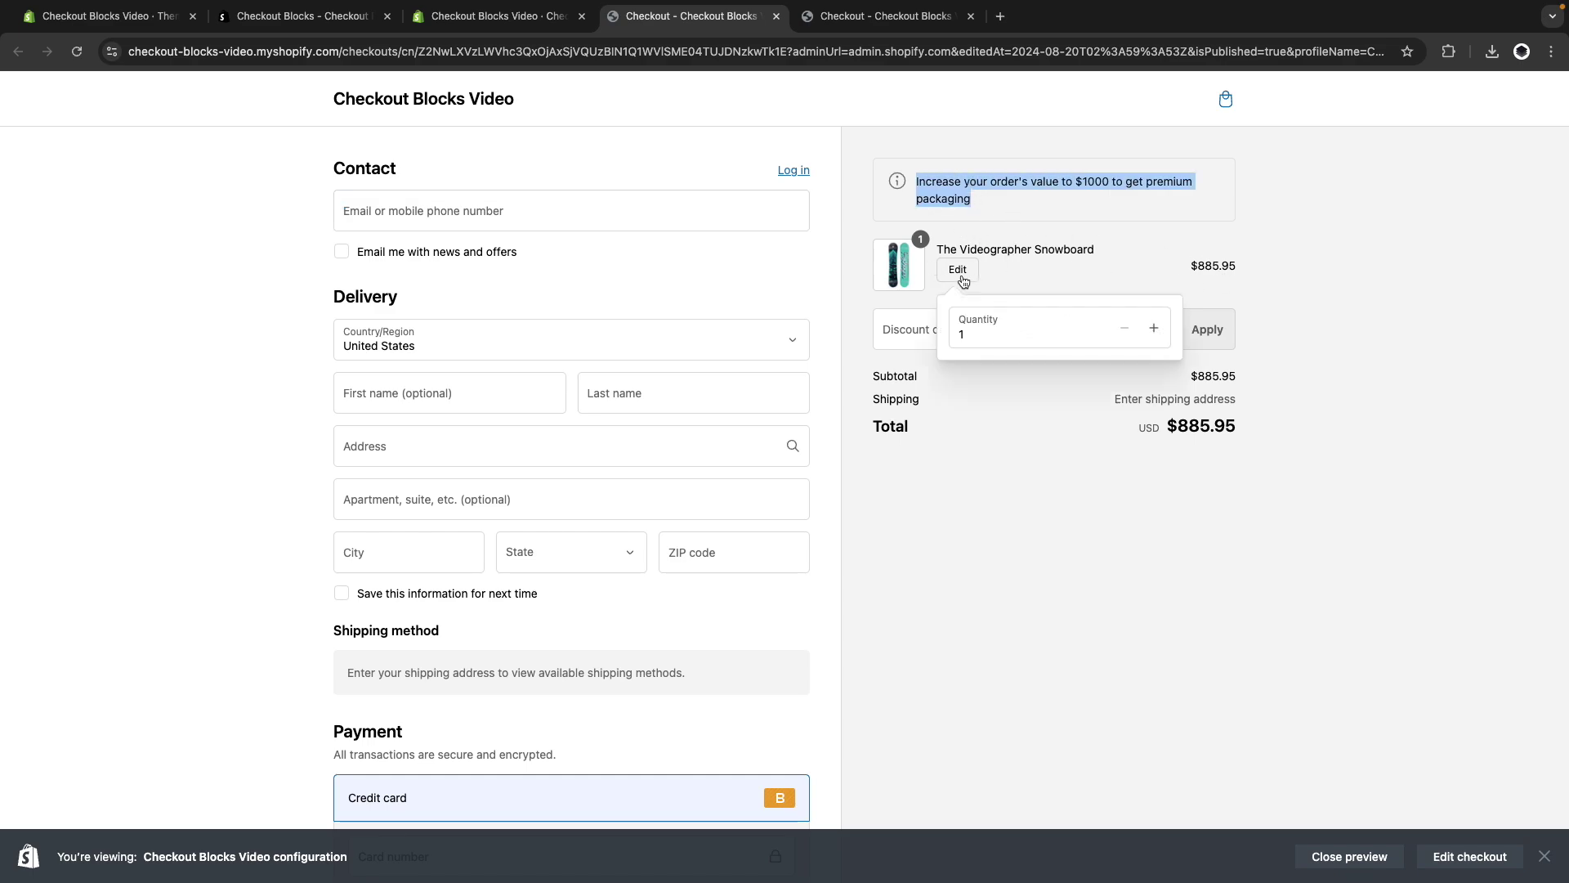
left_click(1152, 331)
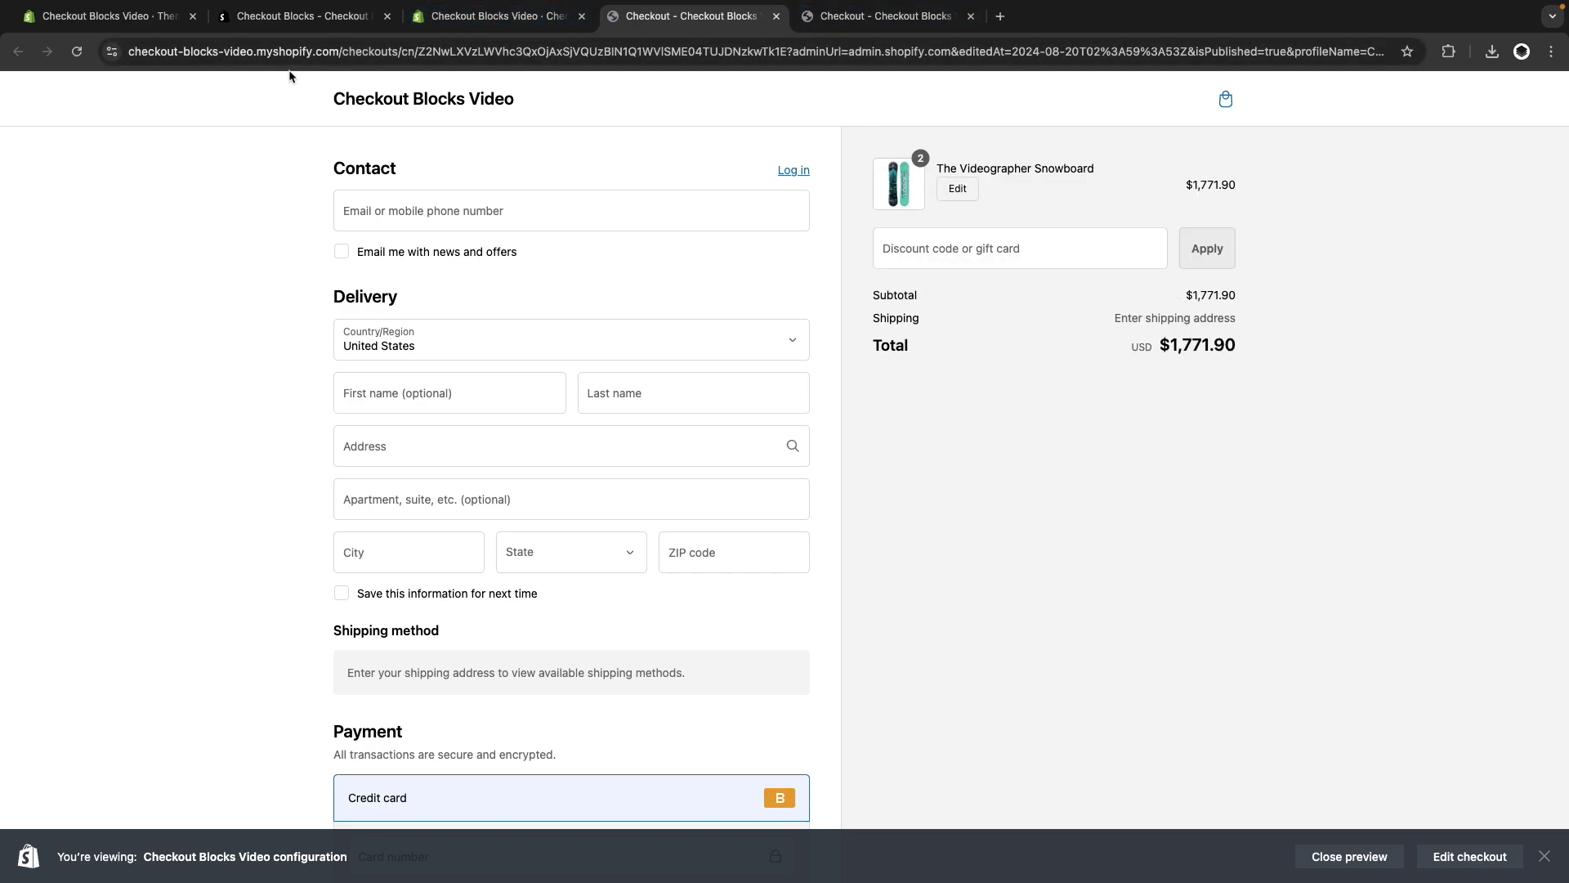
Set the App Block ID of the first Dynamic content block under Order summary to 1 in the checkout editor and save.
left_click(490, 17)
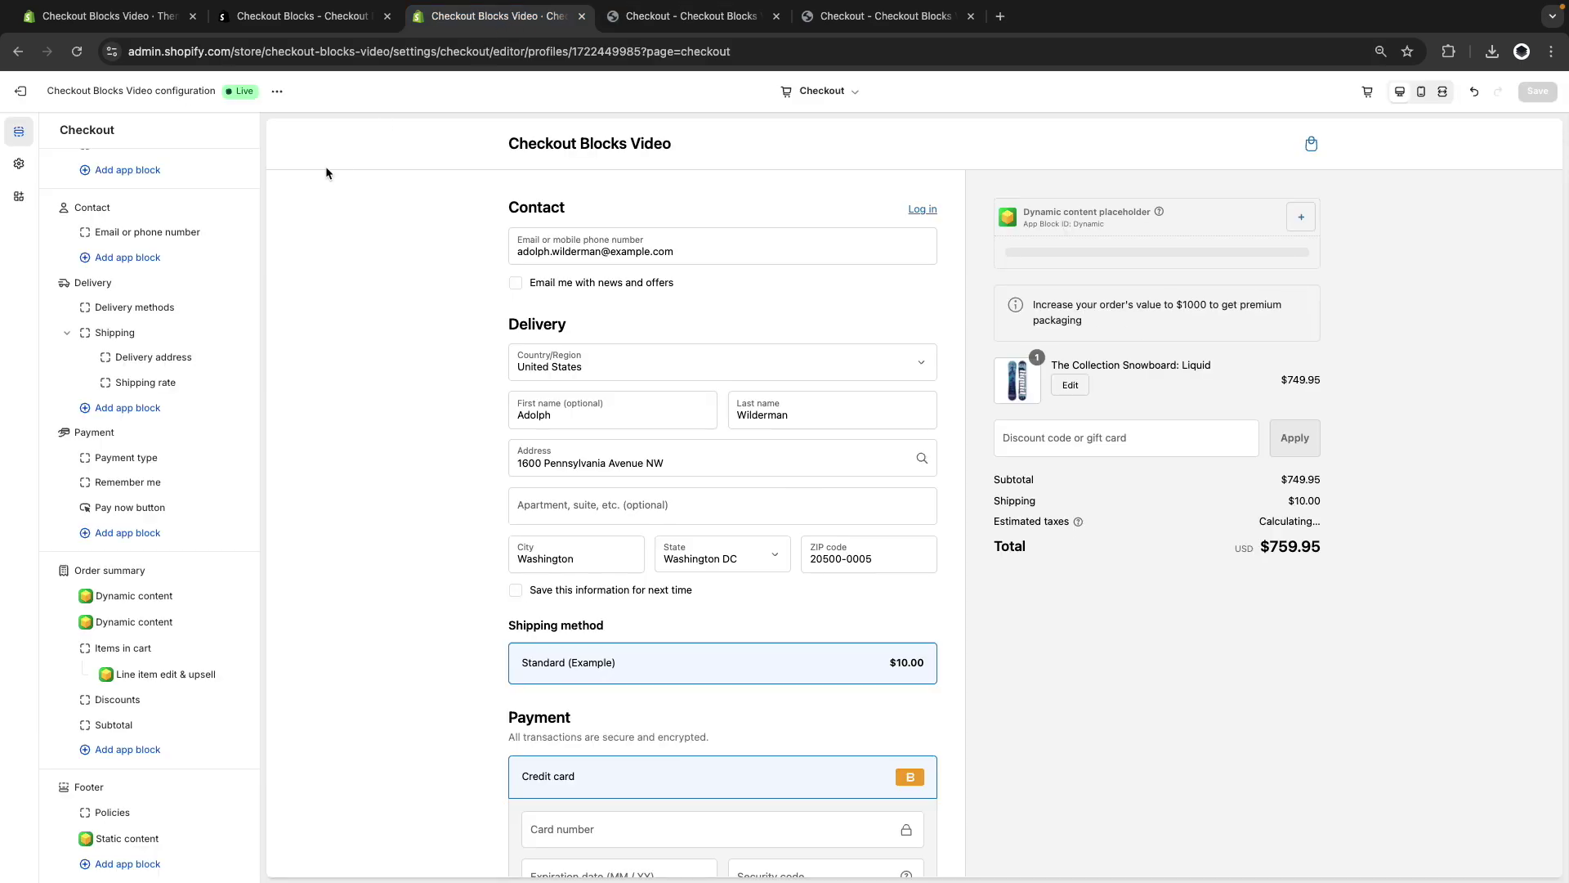
left_click(154, 627)
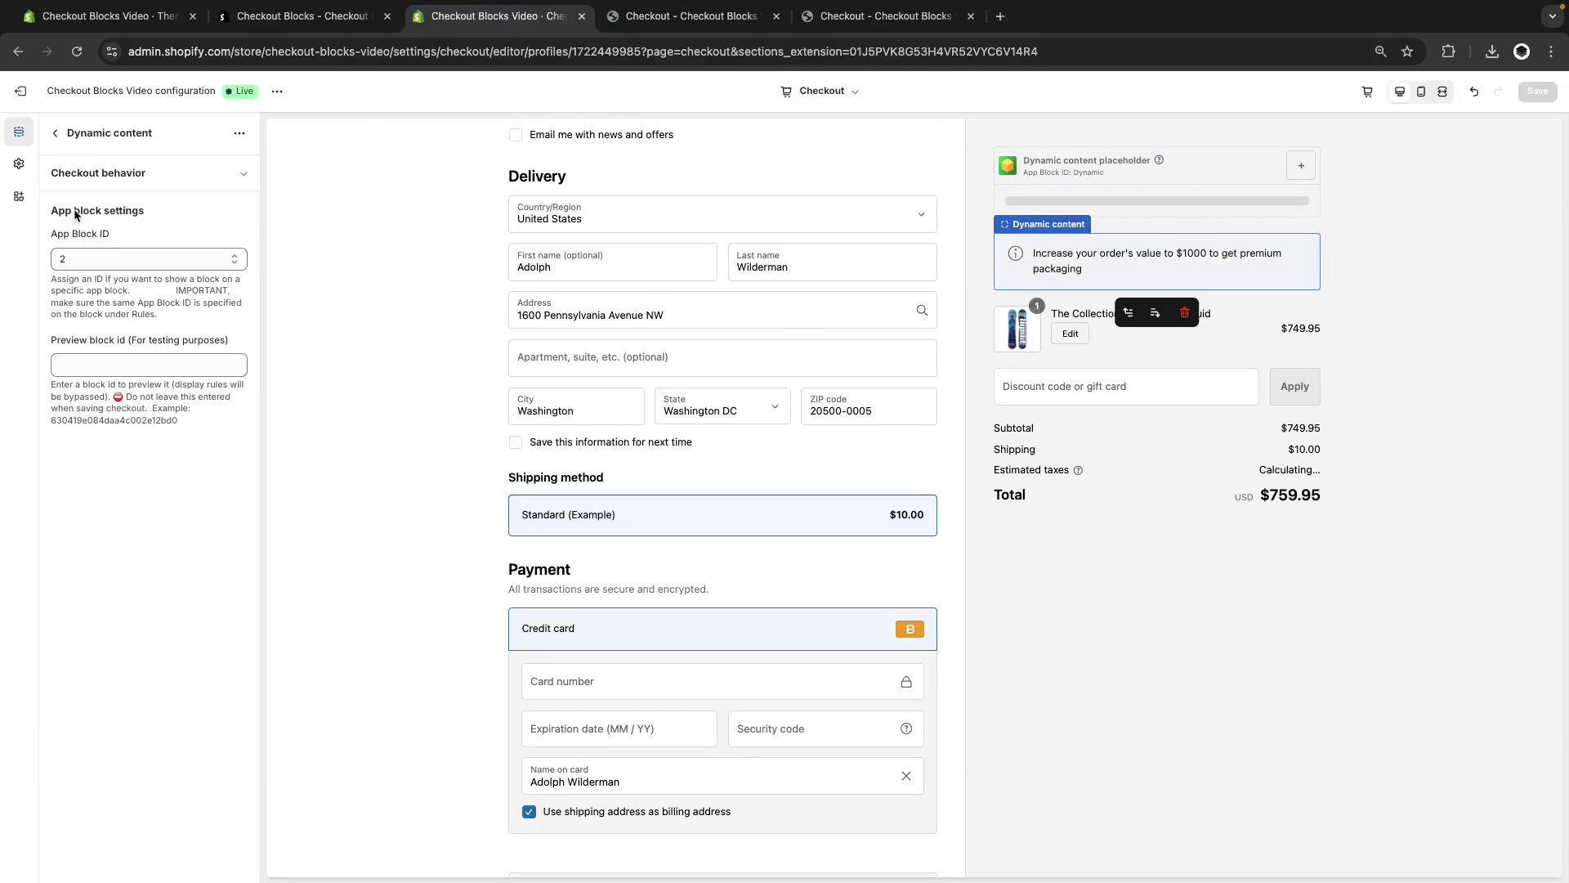
left_click(54, 132)
left_click(139, 601)
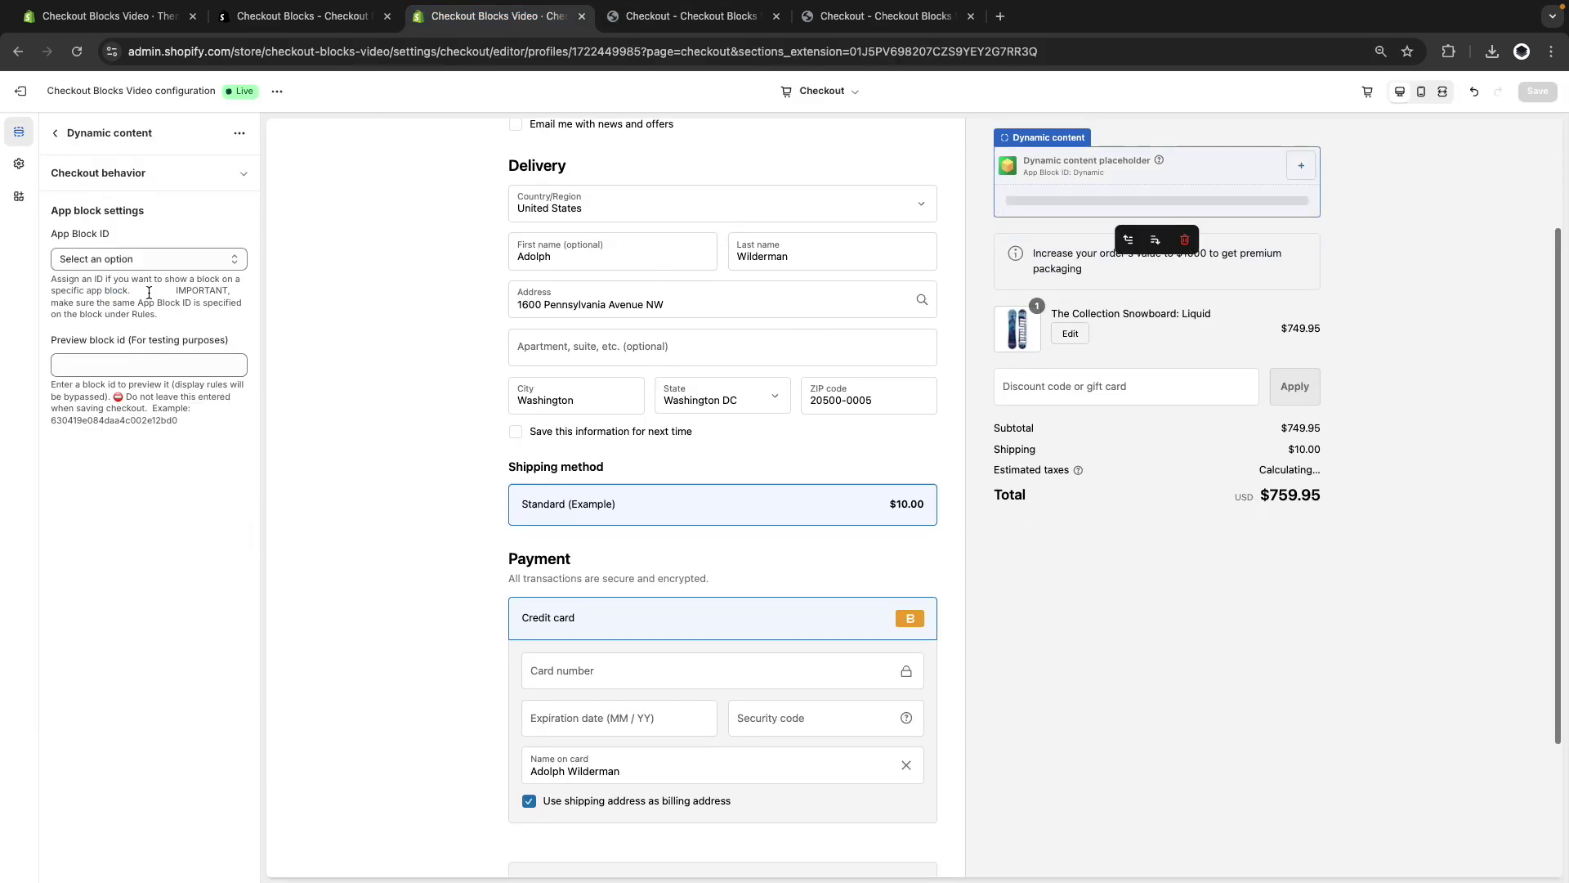
left_click(130, 259)
left_click(115, 291)
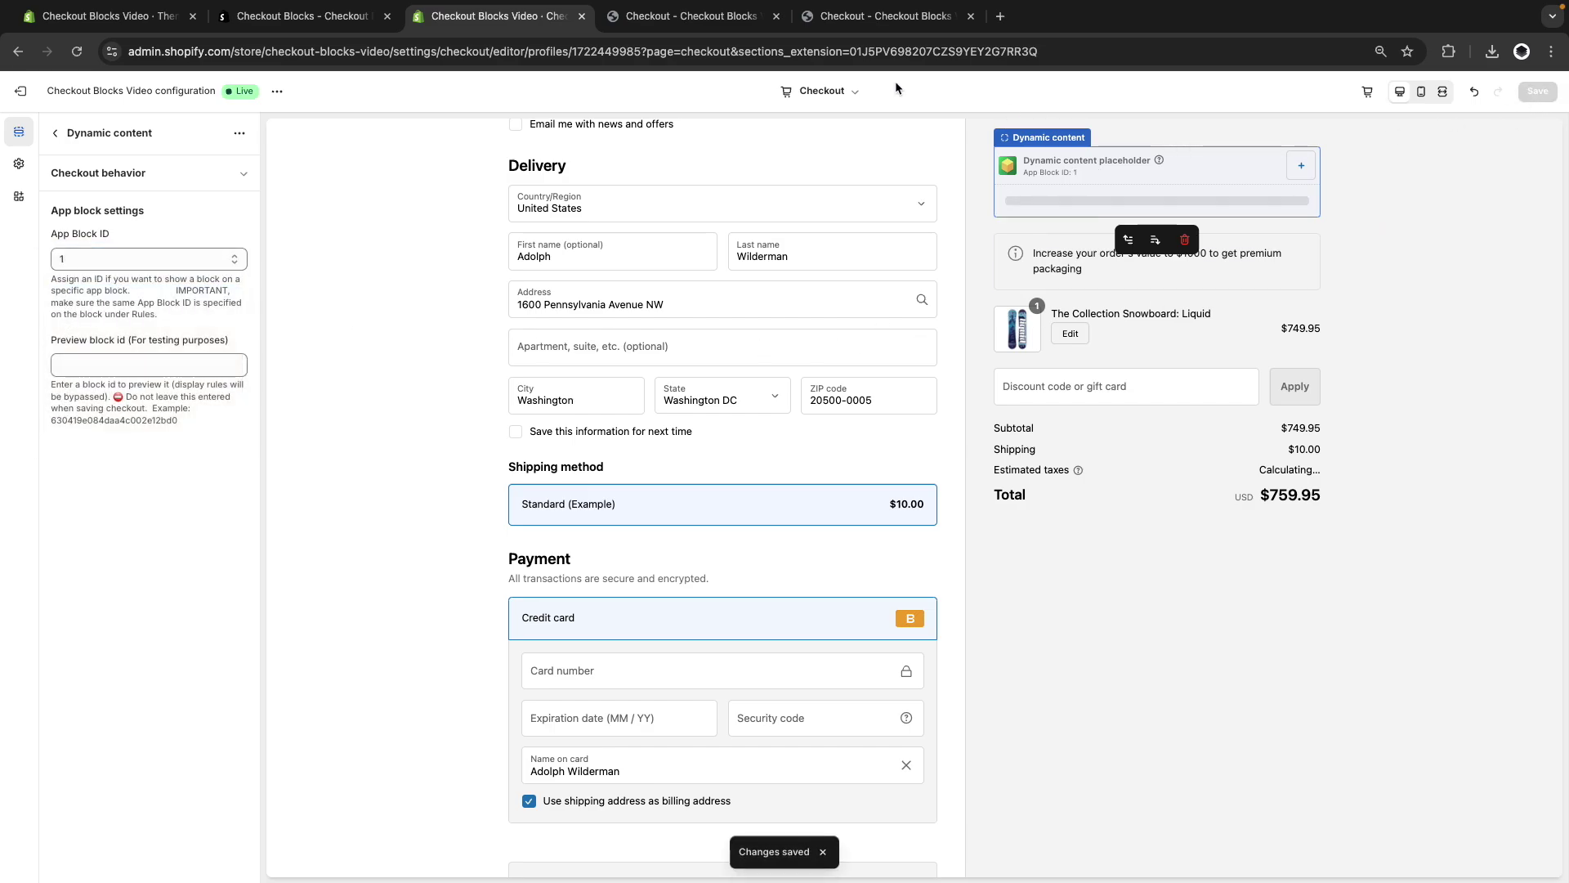
Reload the live checkout to check the premium packaging banner, and reduce the snowboard's quantity to 1.
left_click(703, 16)
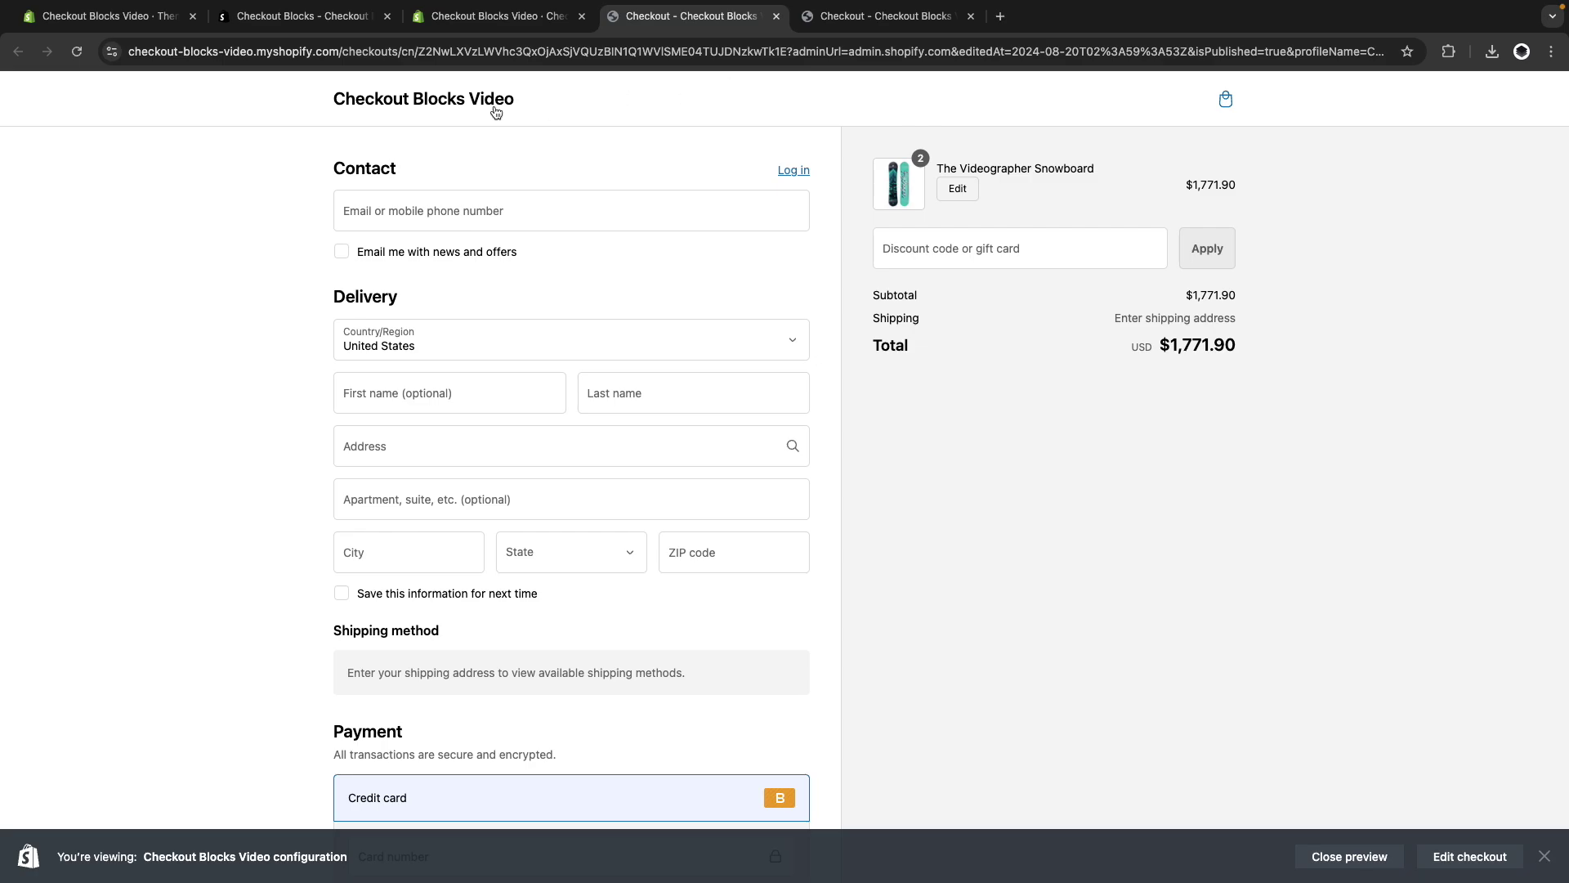
left_click(76, 51)
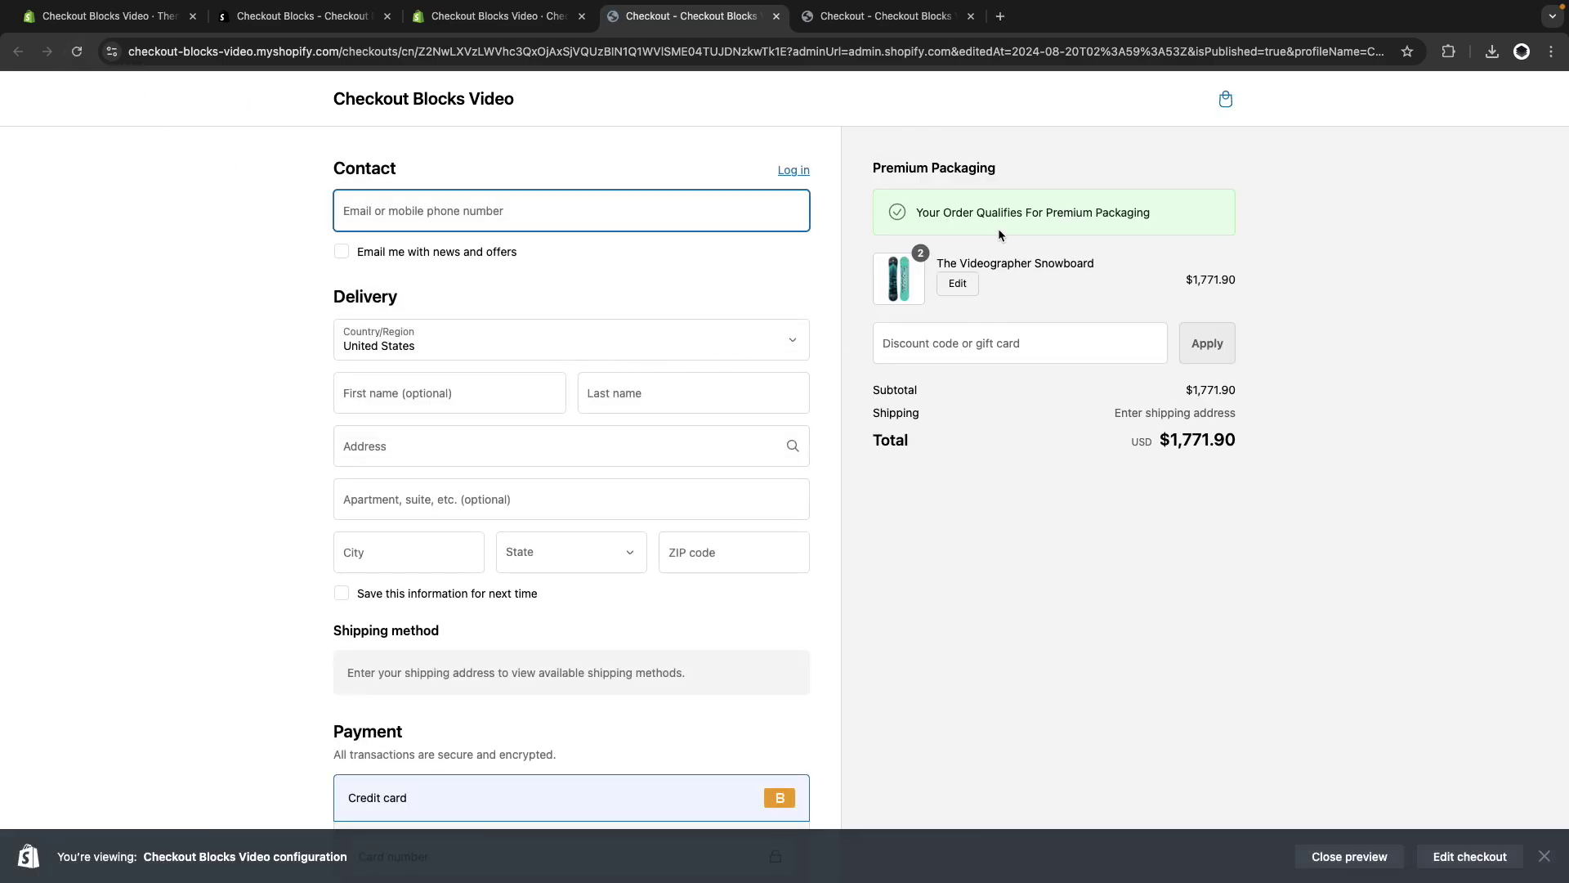
triple_click(987, 218)
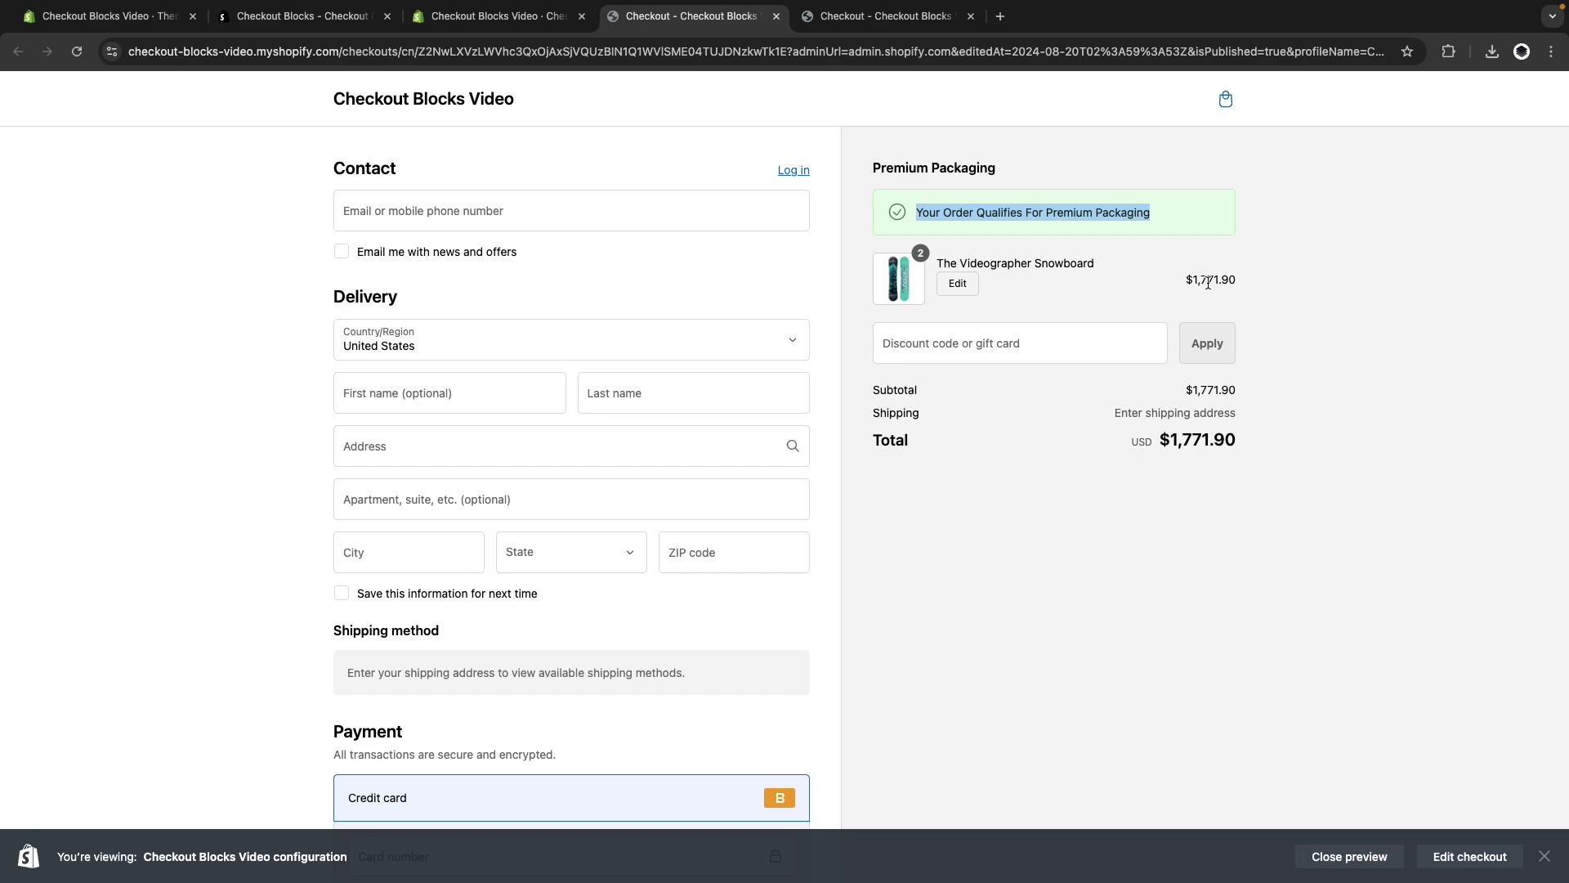
left_click(968, 284)
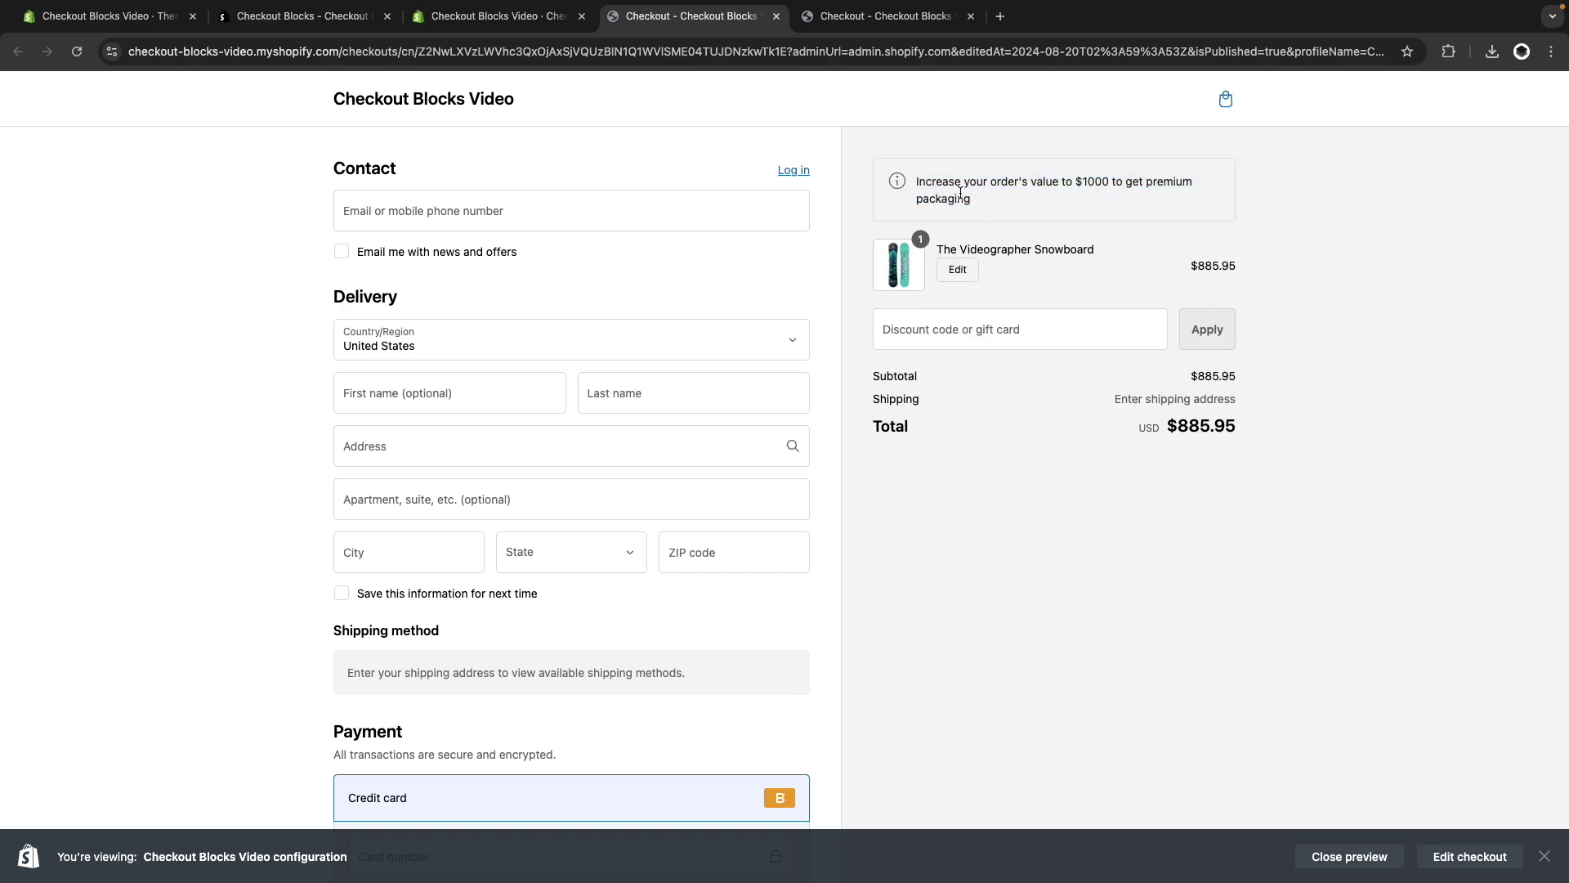
Return to the Checkout Blocks overview in the Shopify admin and start creating a new customization.
key("ctrl+shift+Tab")
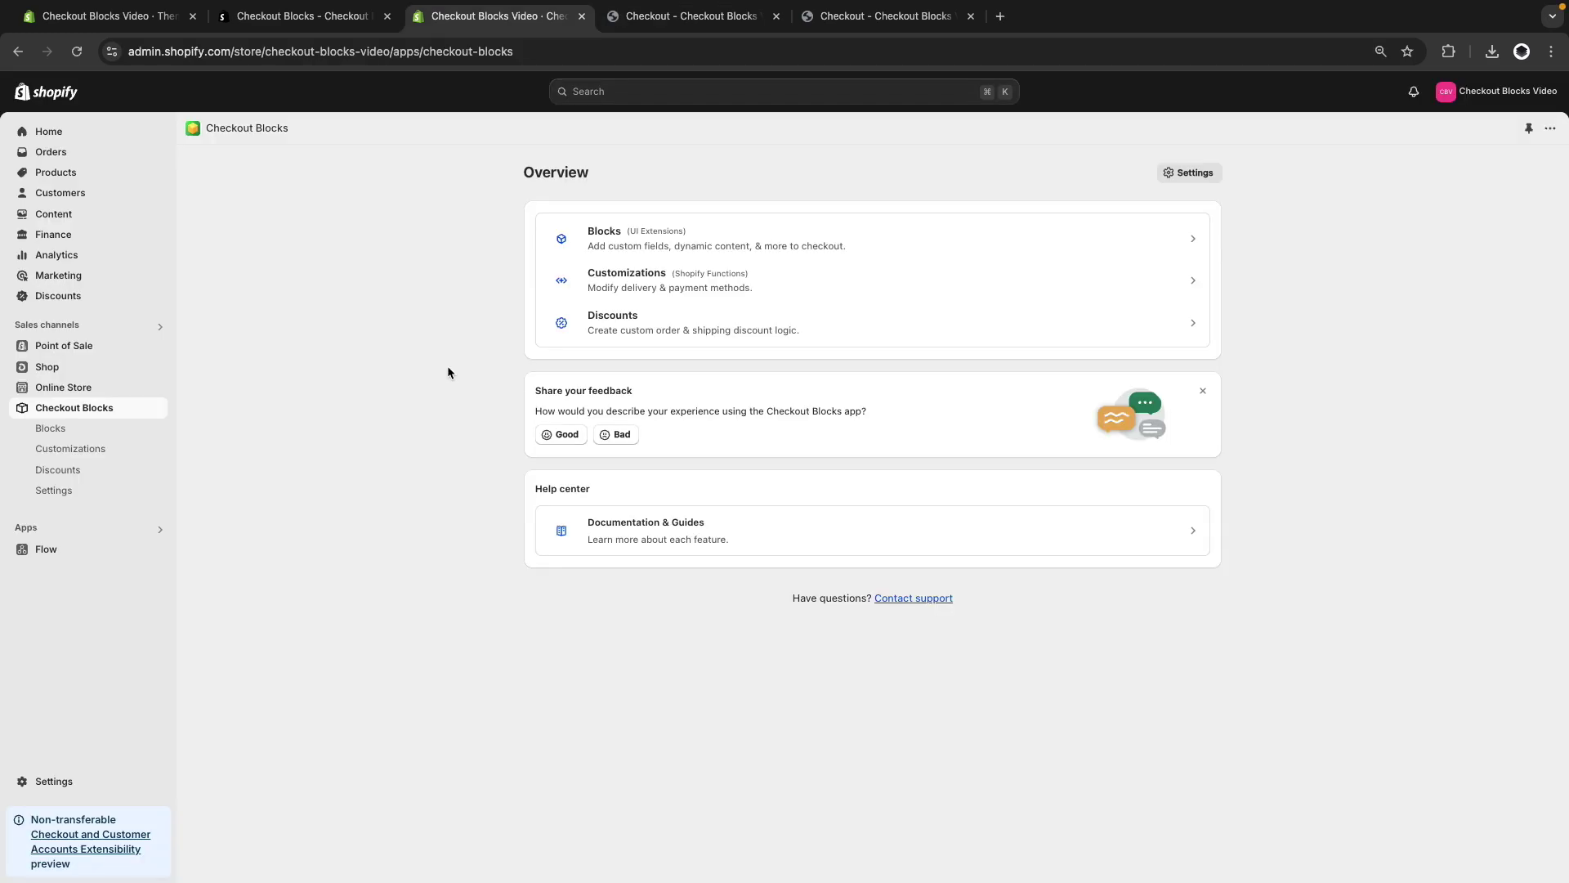
left_click(644, 286)
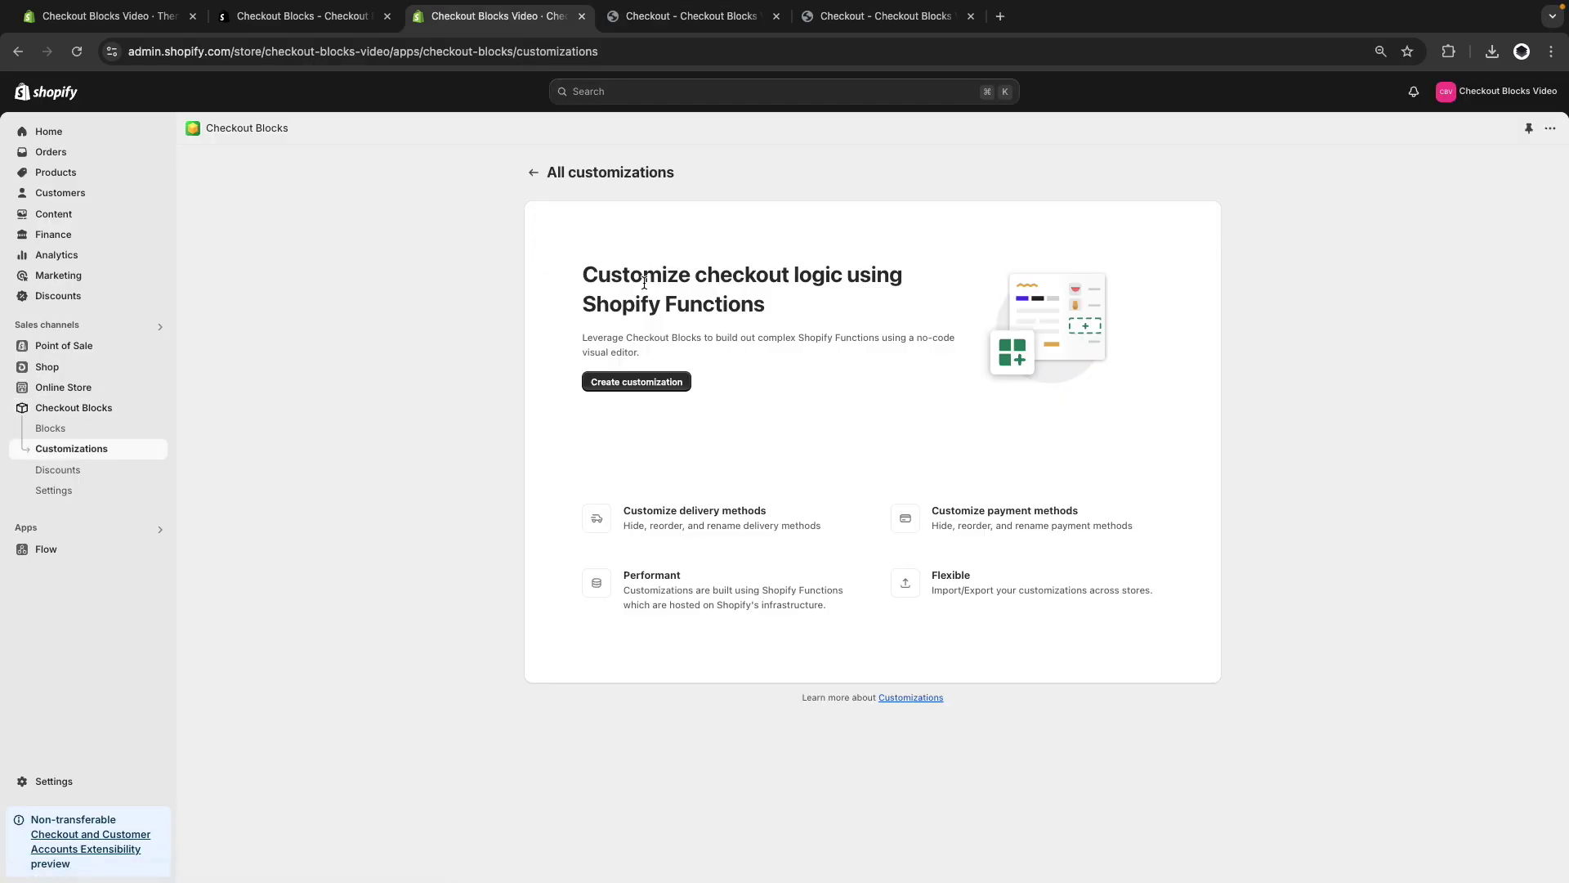
left_click(653, 379)
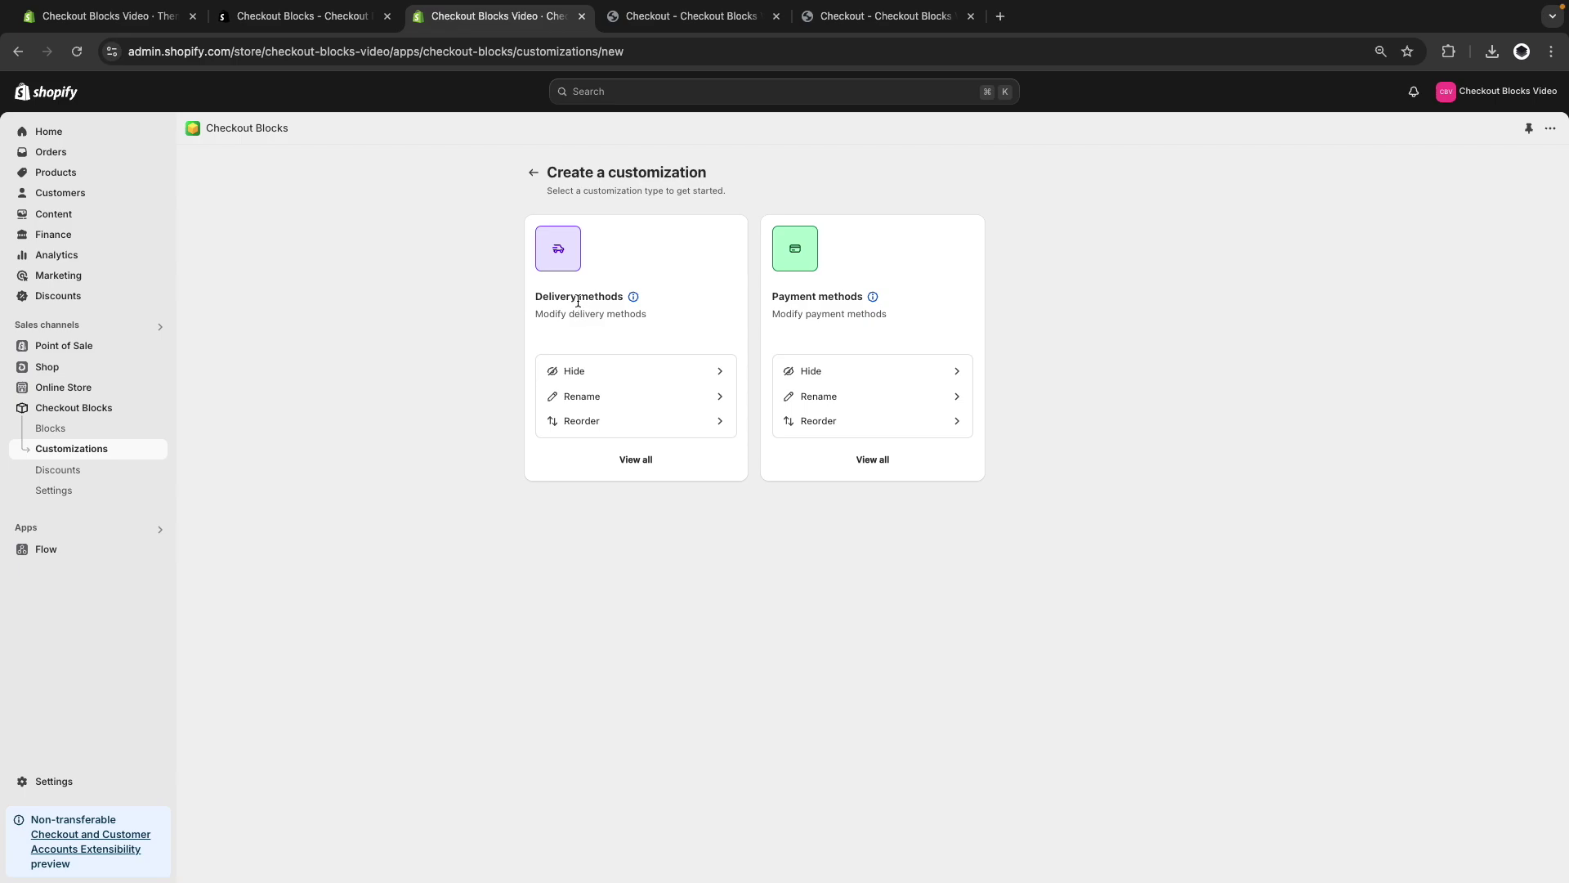
Fill in a California delivery address in the live checkout from the address suggestions and view the available shipping methods.
left_click(635, 24)
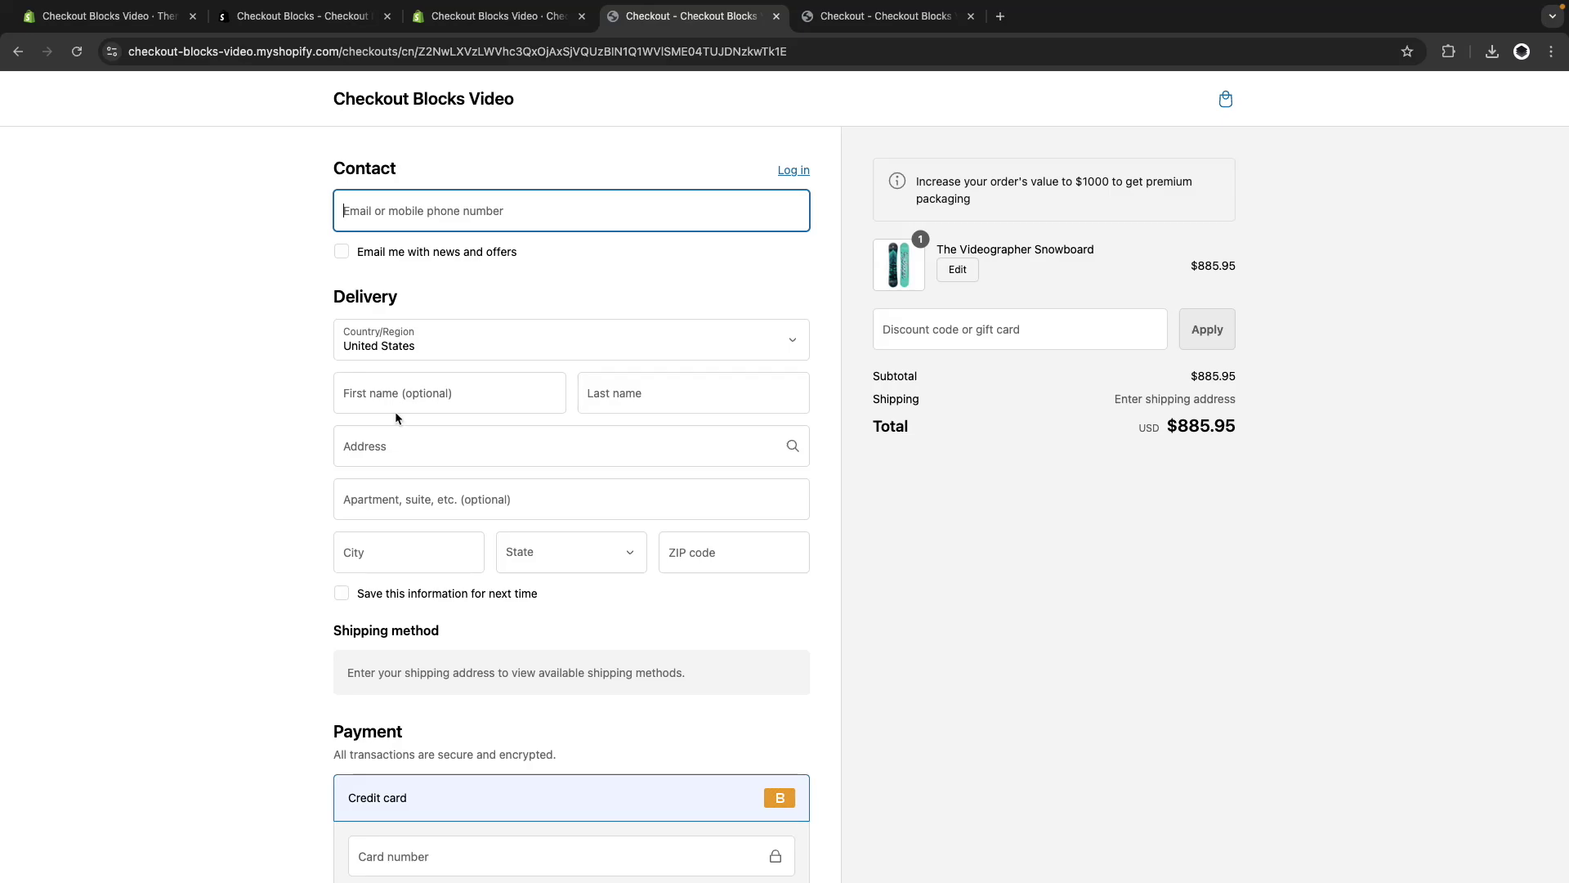
left_click(386, 439)
type("Cali")
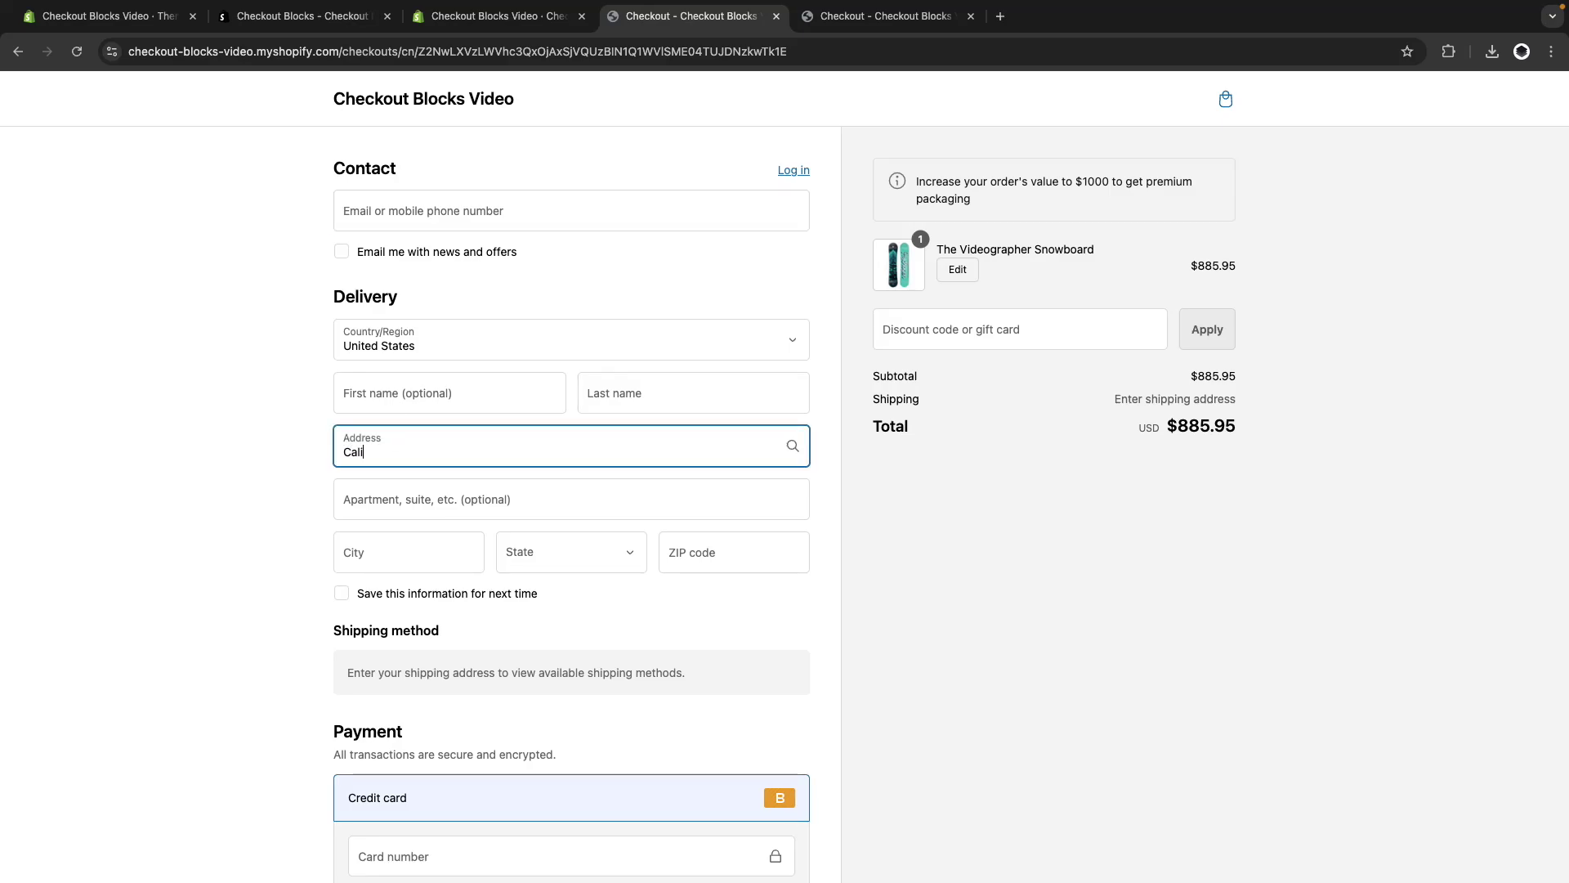
type("fornia air")
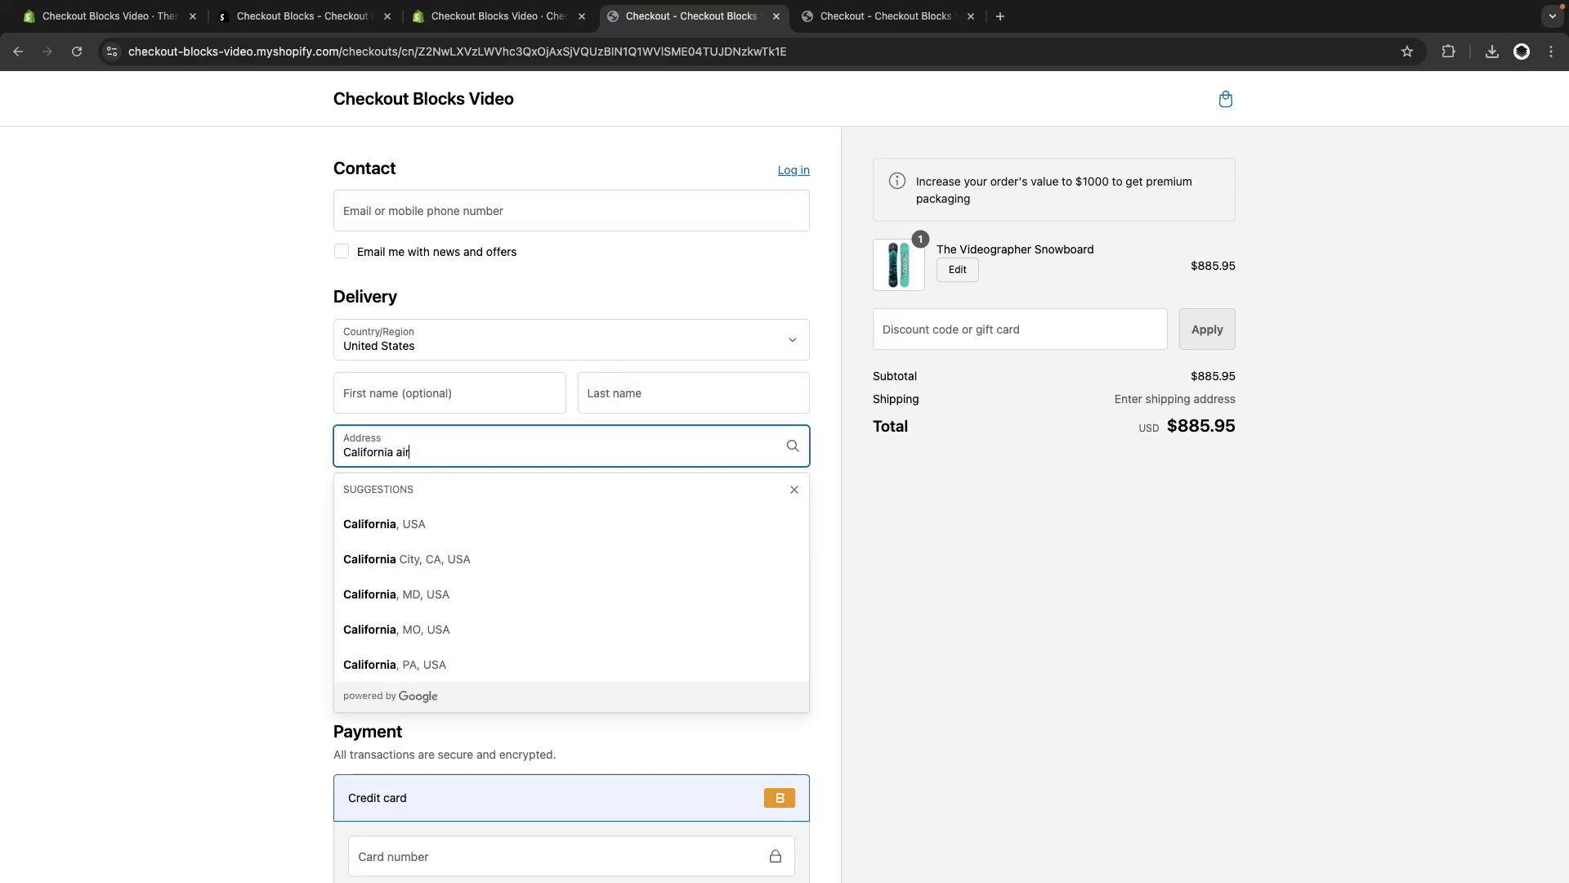
left_click(396, 527)
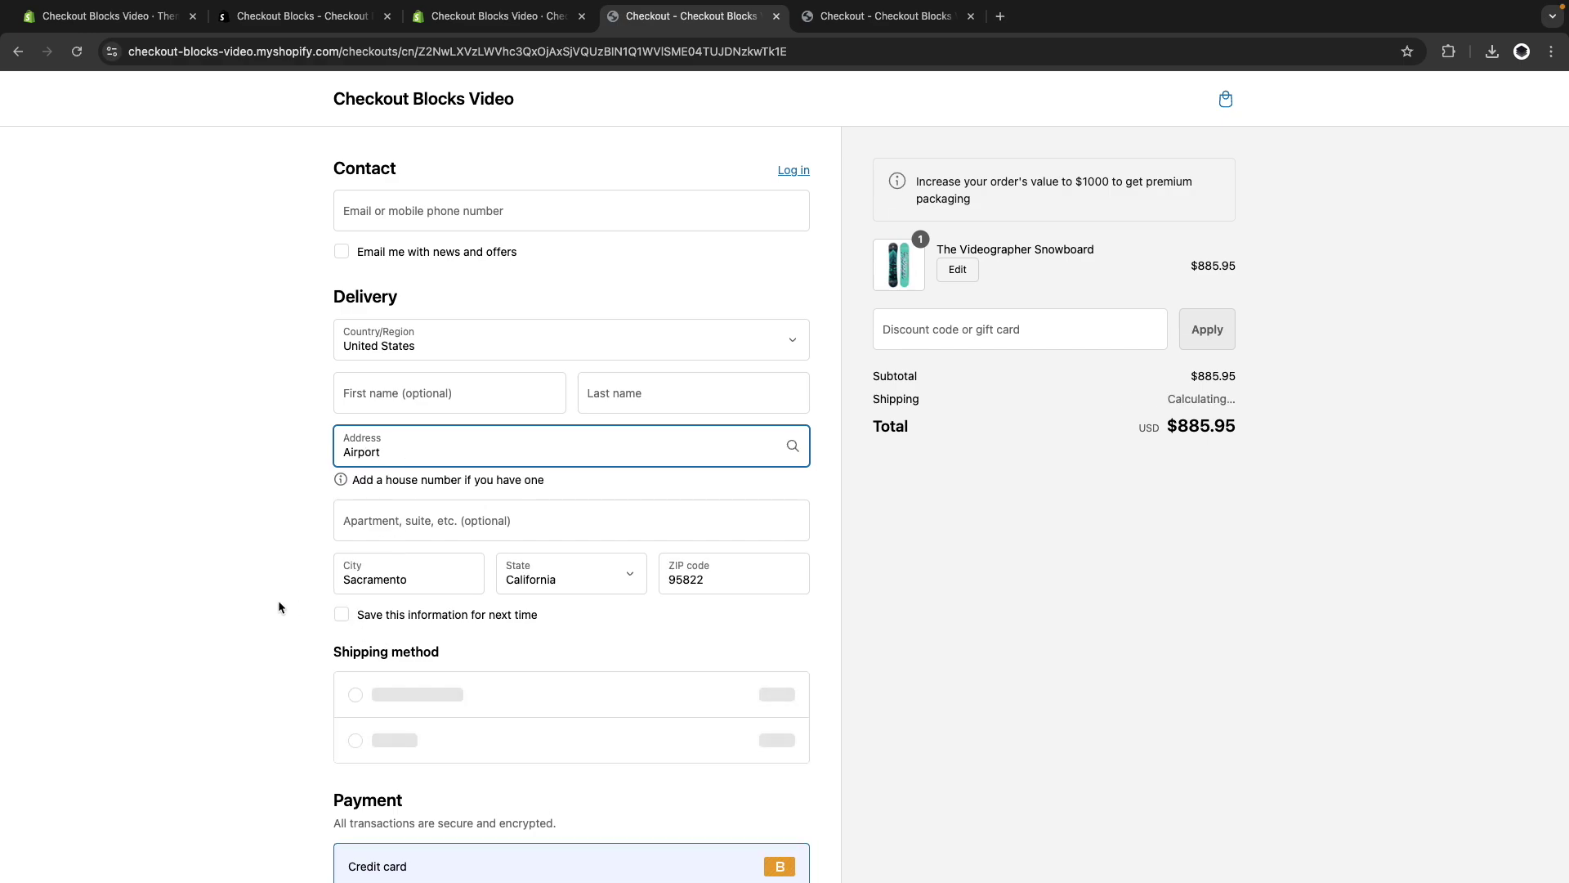
scroll(276, 602, "down", 1)
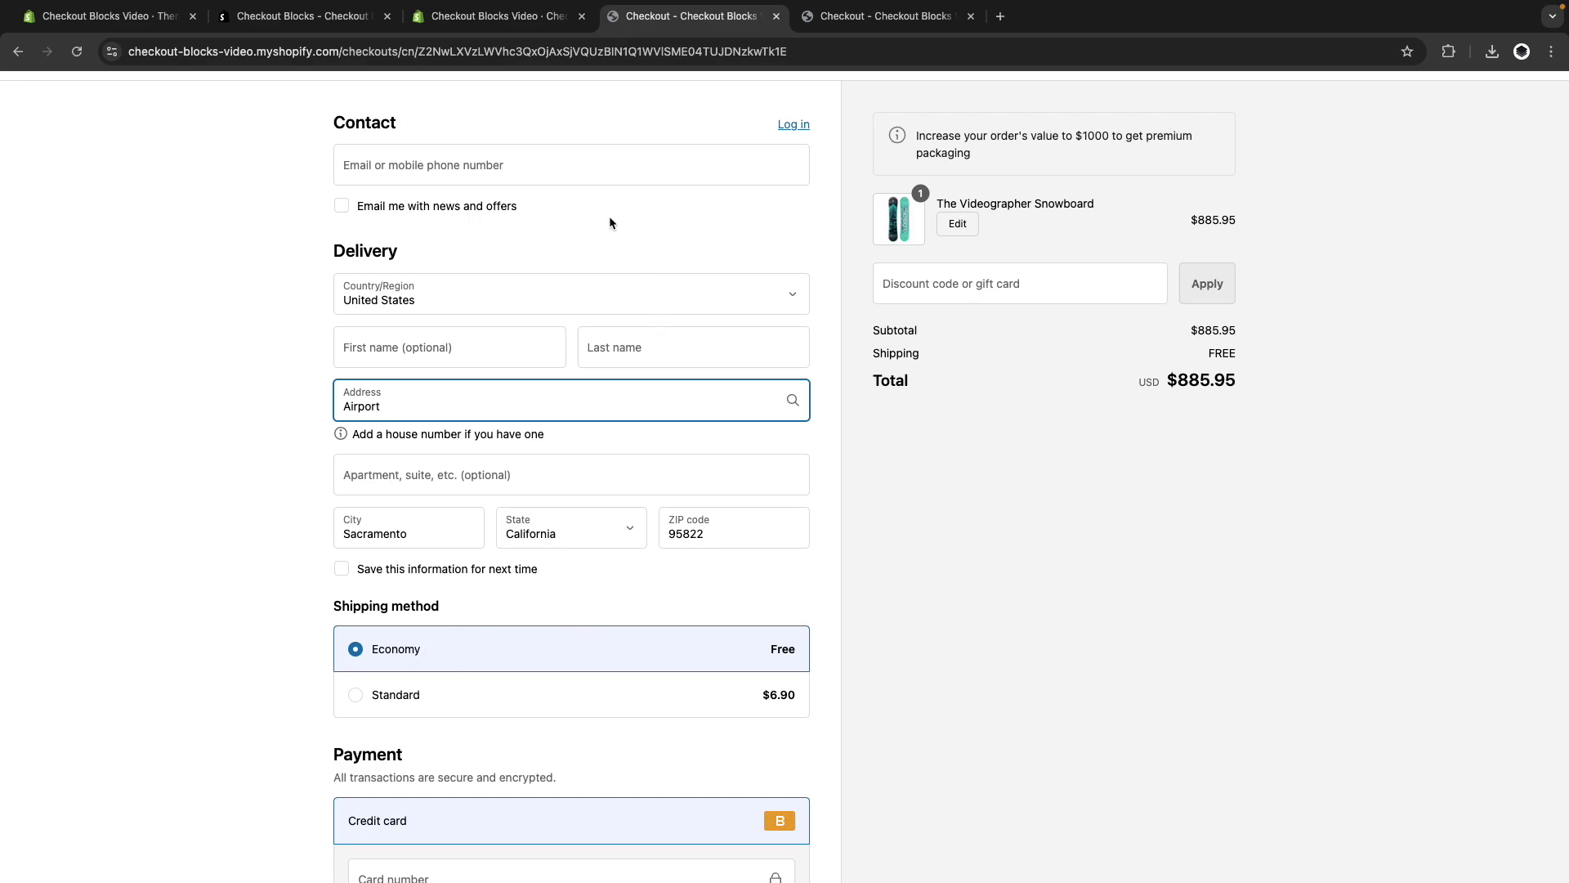
Create a Hide delivery methods customization from a blank template and add a hidden method matched by Name is.
key("ctrl+shift+Tab")
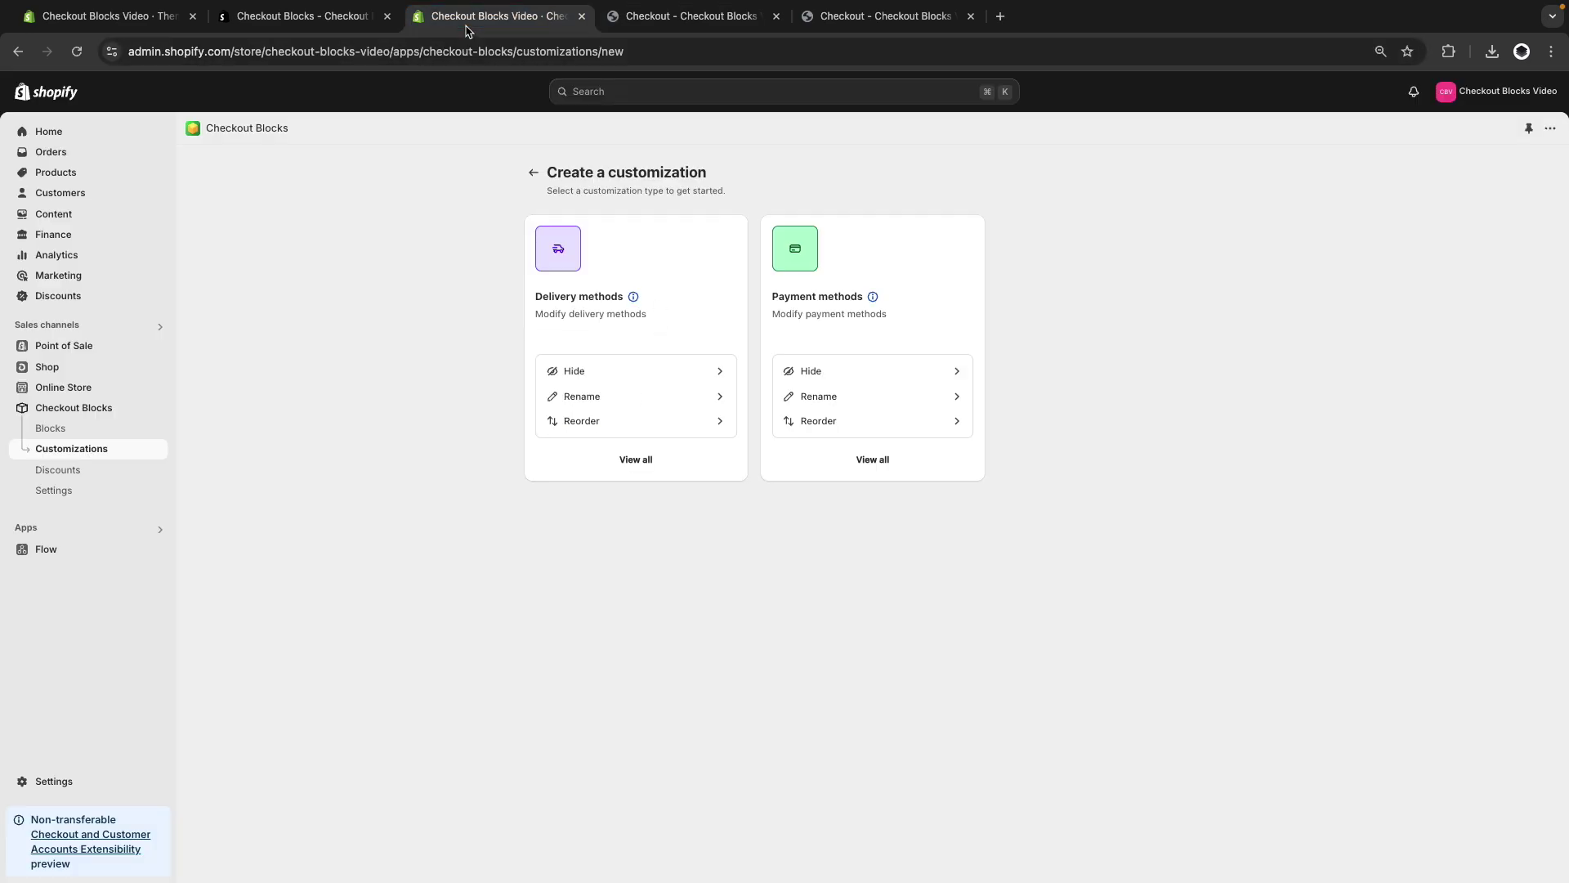
left_click(617, 373)
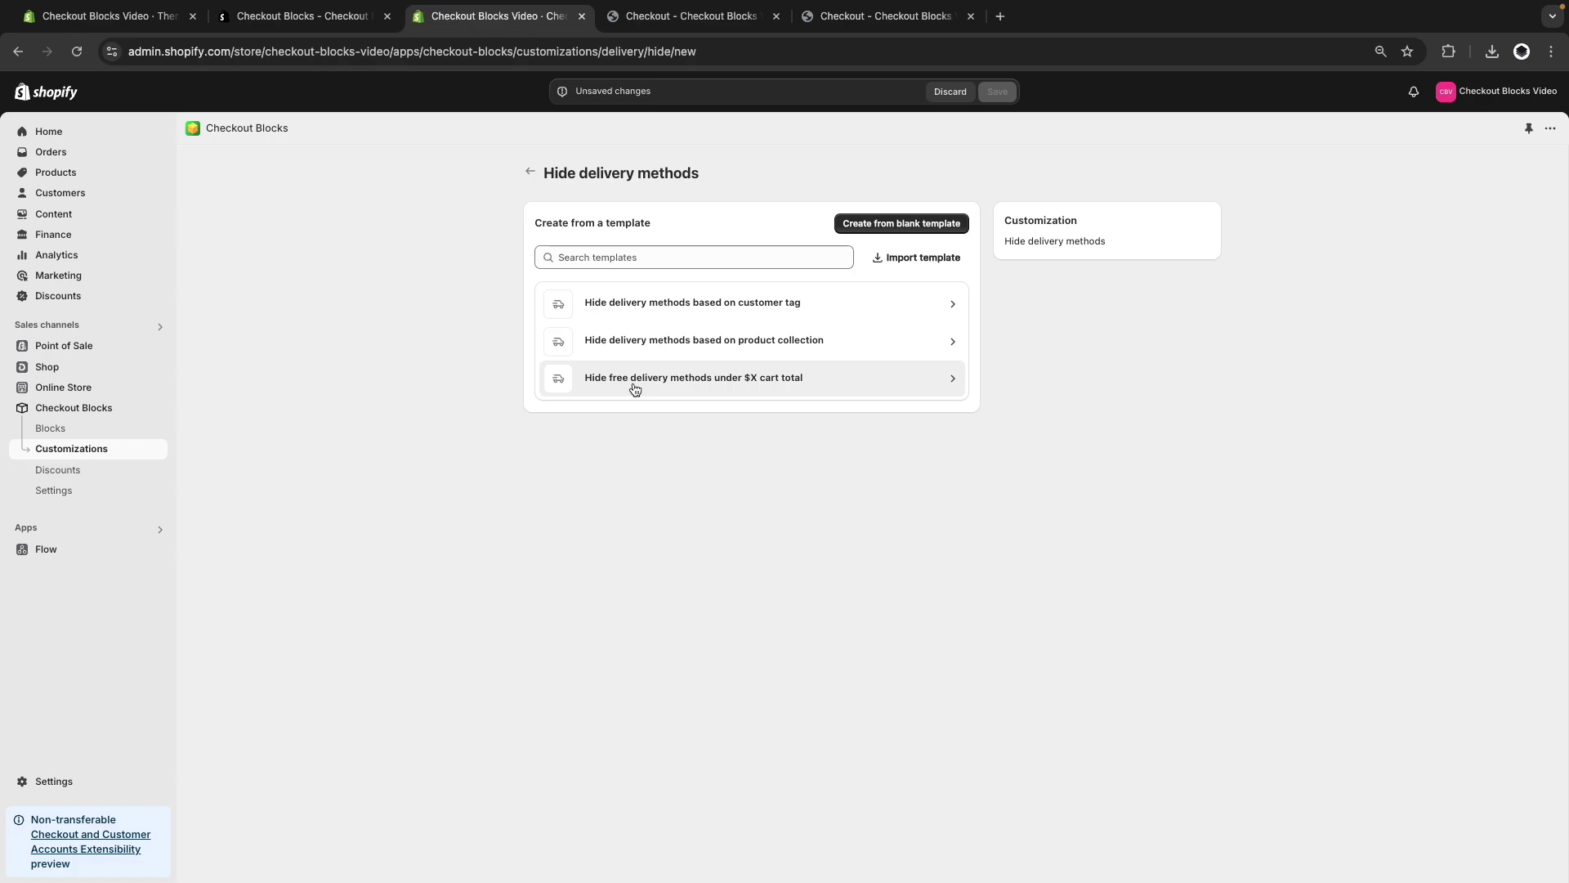
left_click(911, 229)
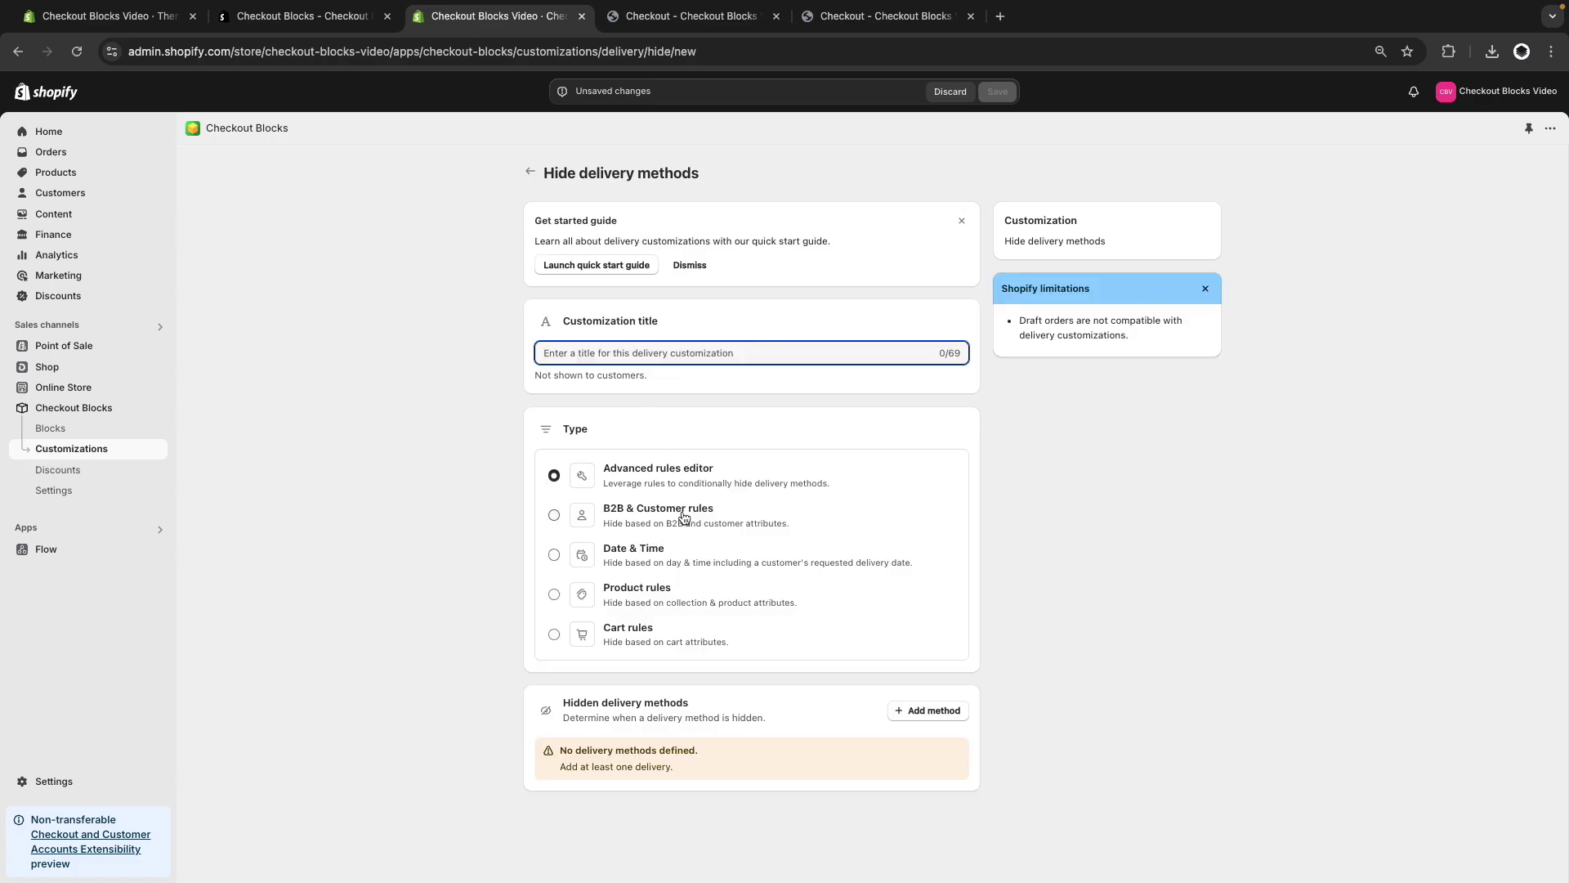
left_click(959, 711)
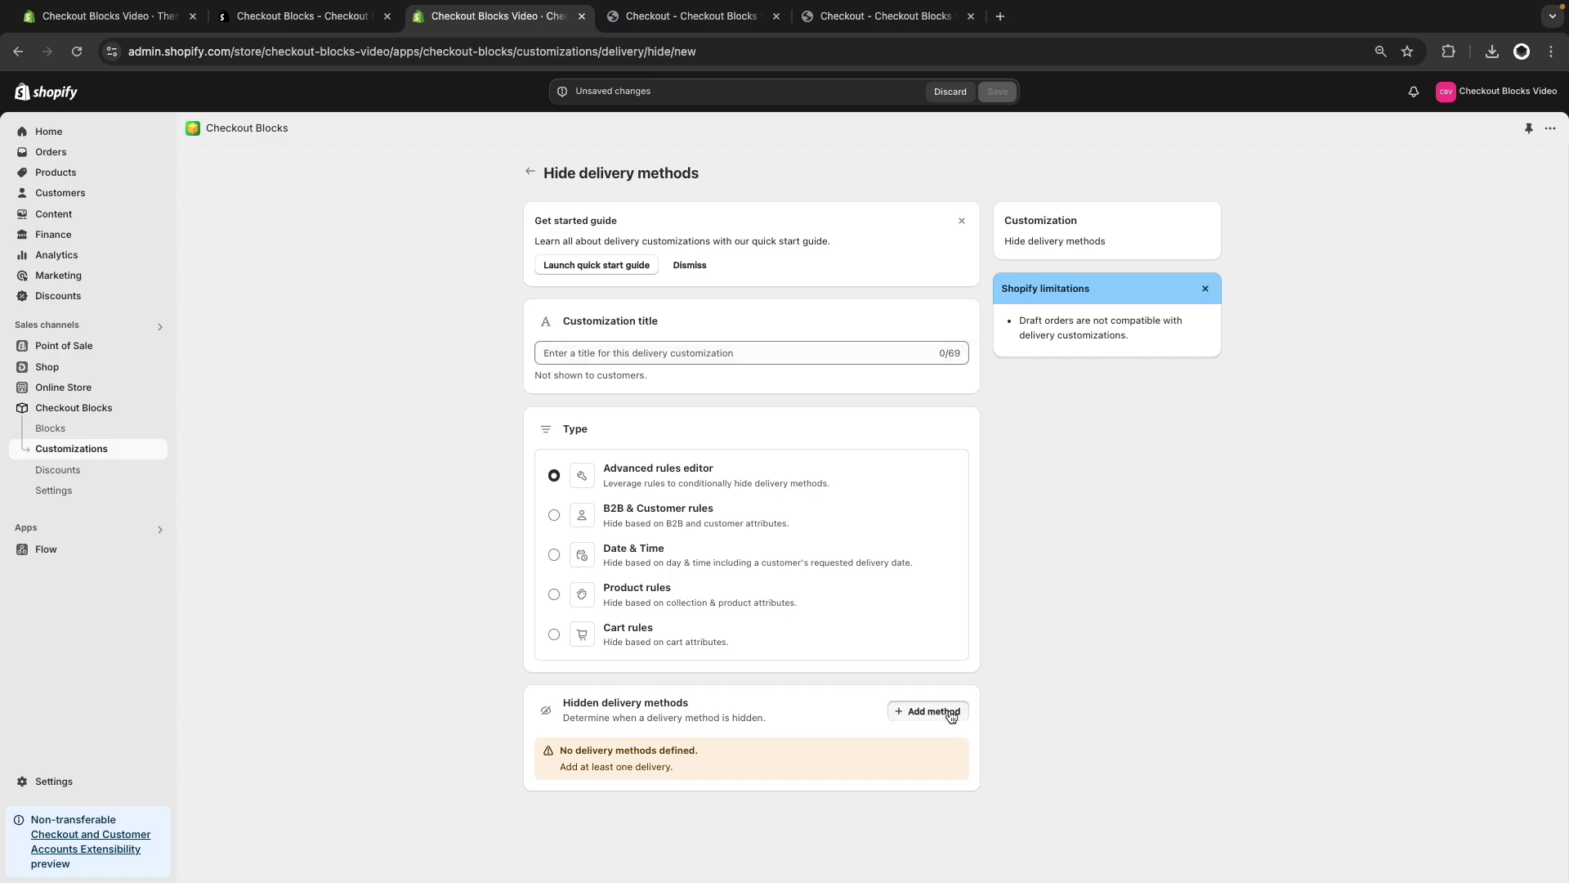
left_click(639, 760)
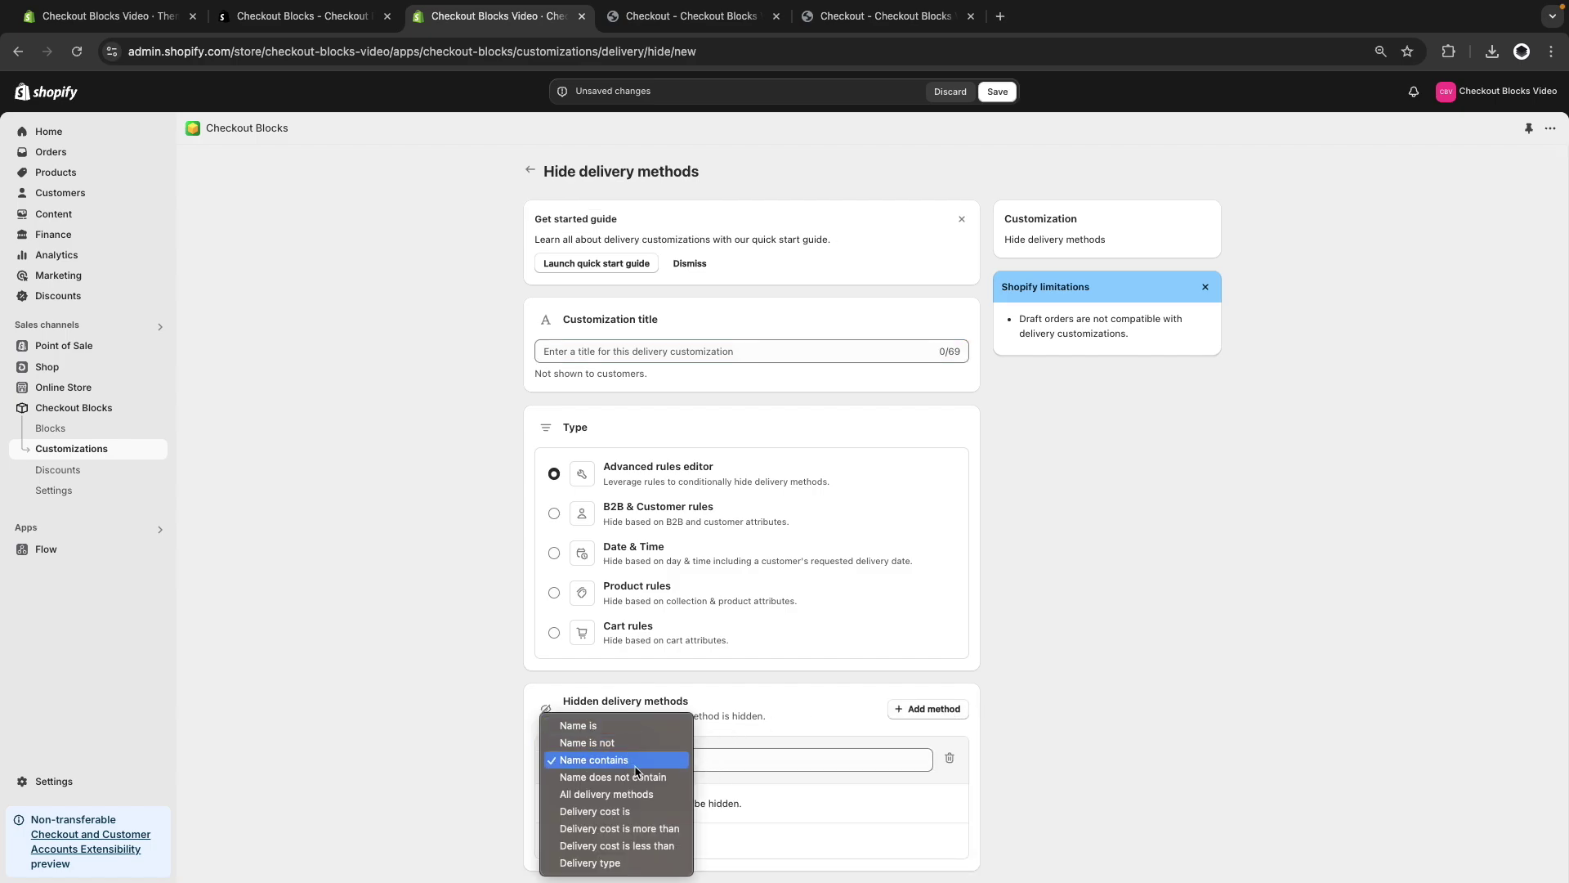
left_click(618, 726)
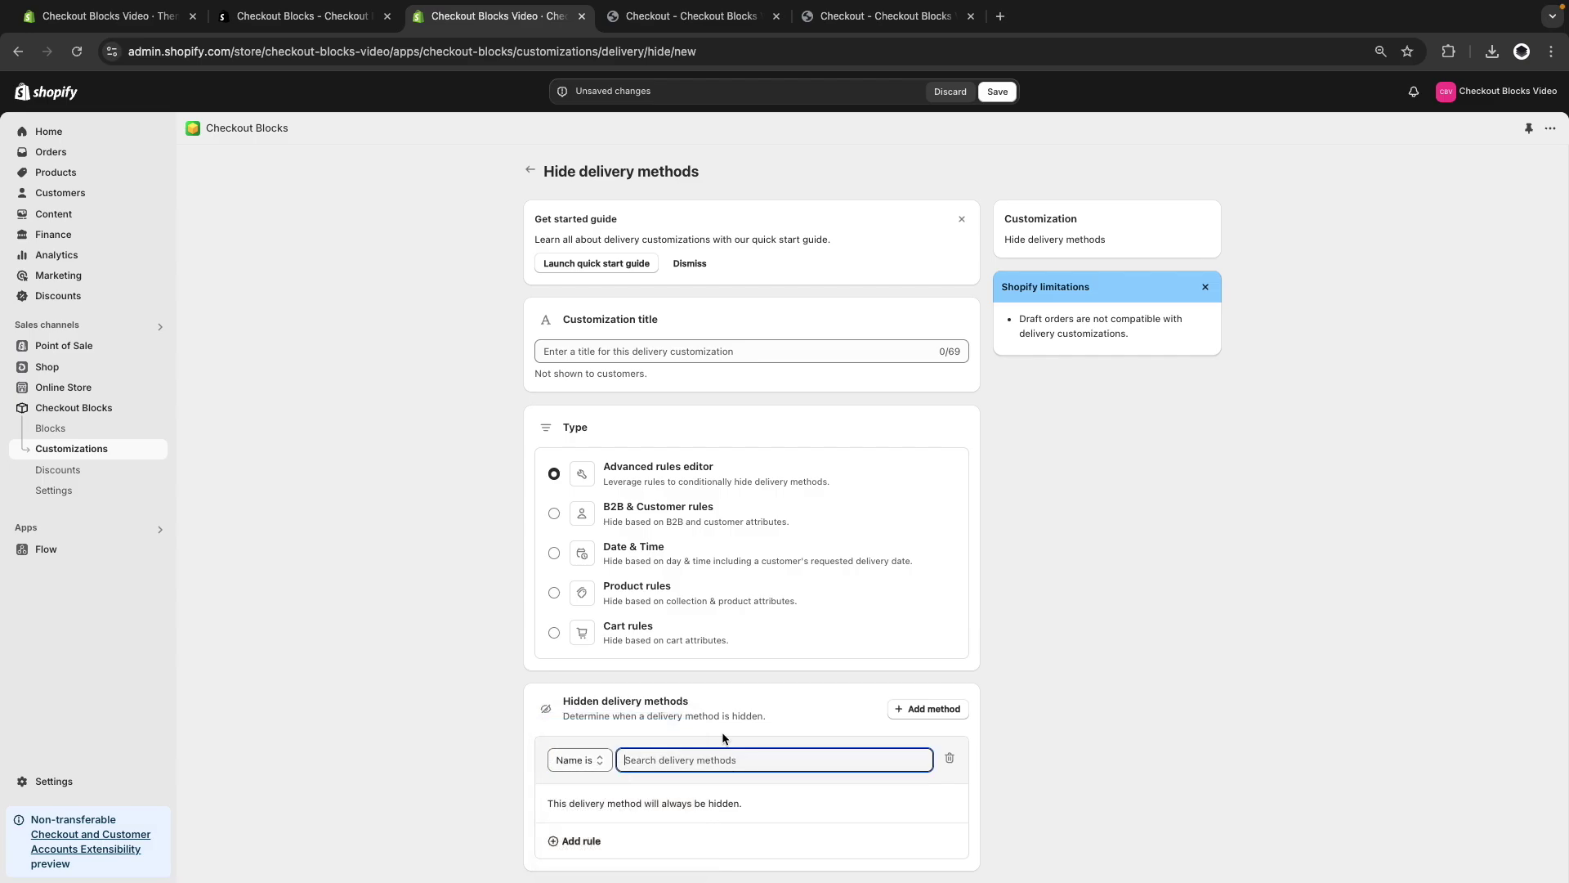
Look up the free shipping method's name in the live checkout and enter Economy as the hidden delivery method.
left_click(666, 24)
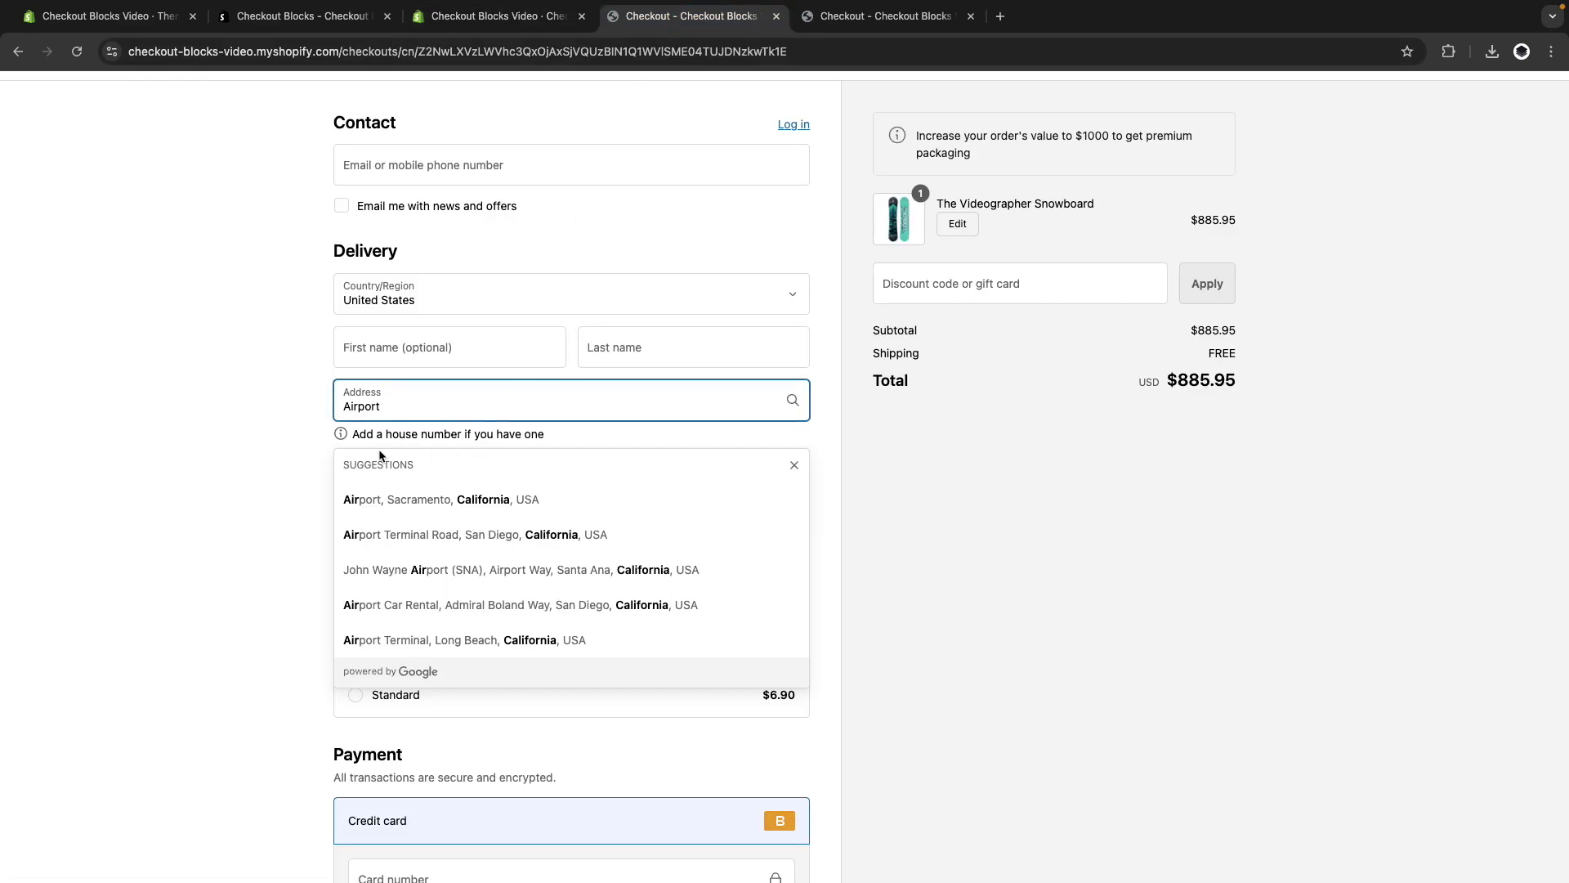
left_click(441, 499)
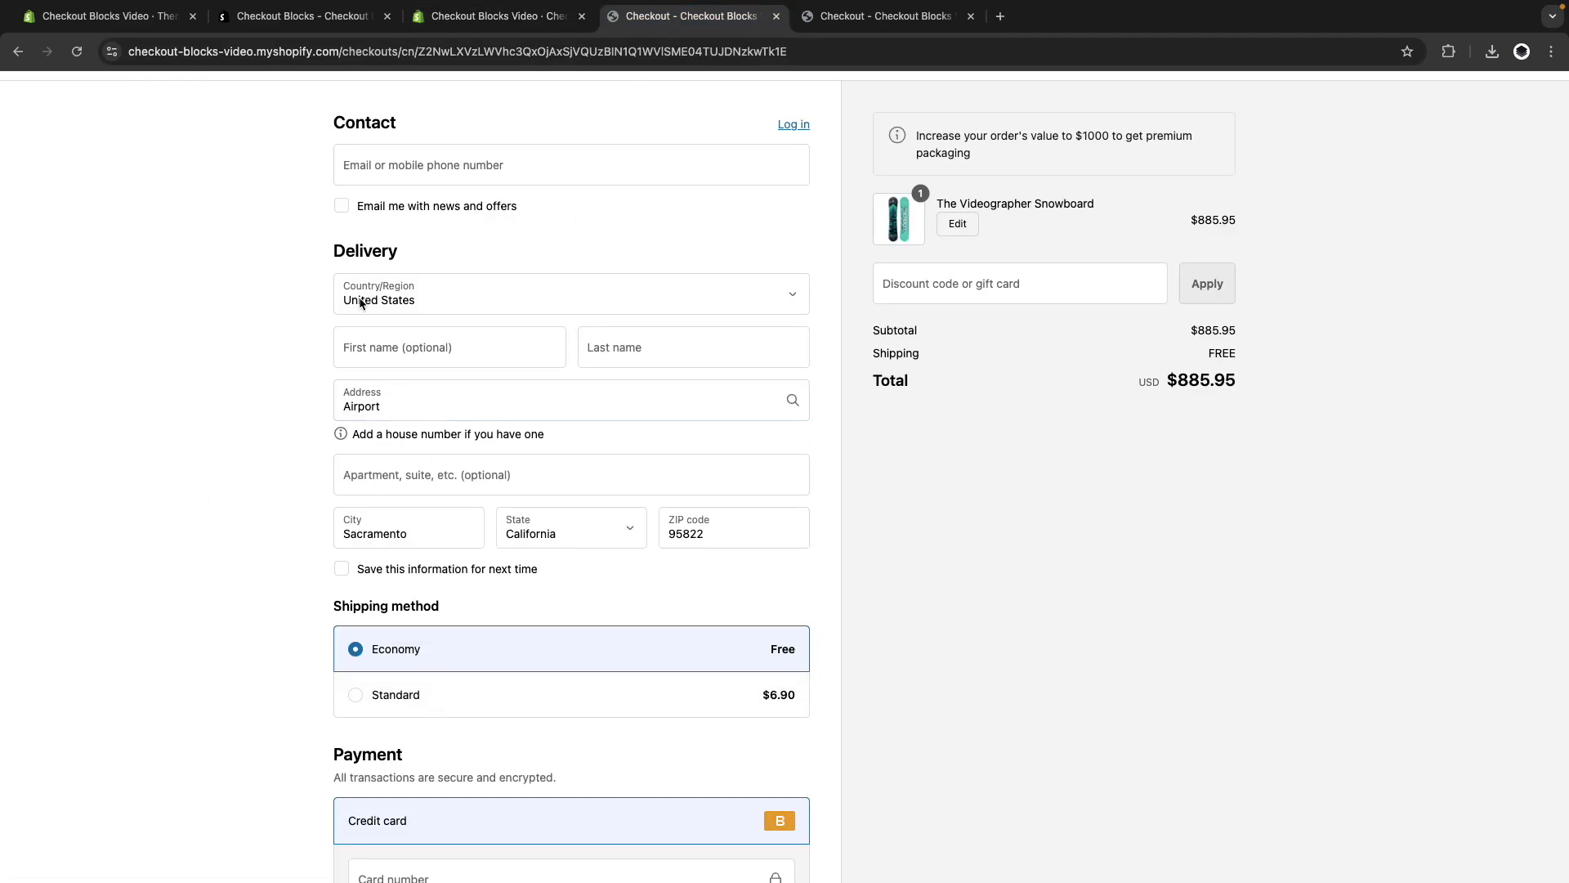
left_click(459, 23)
type("Economy")
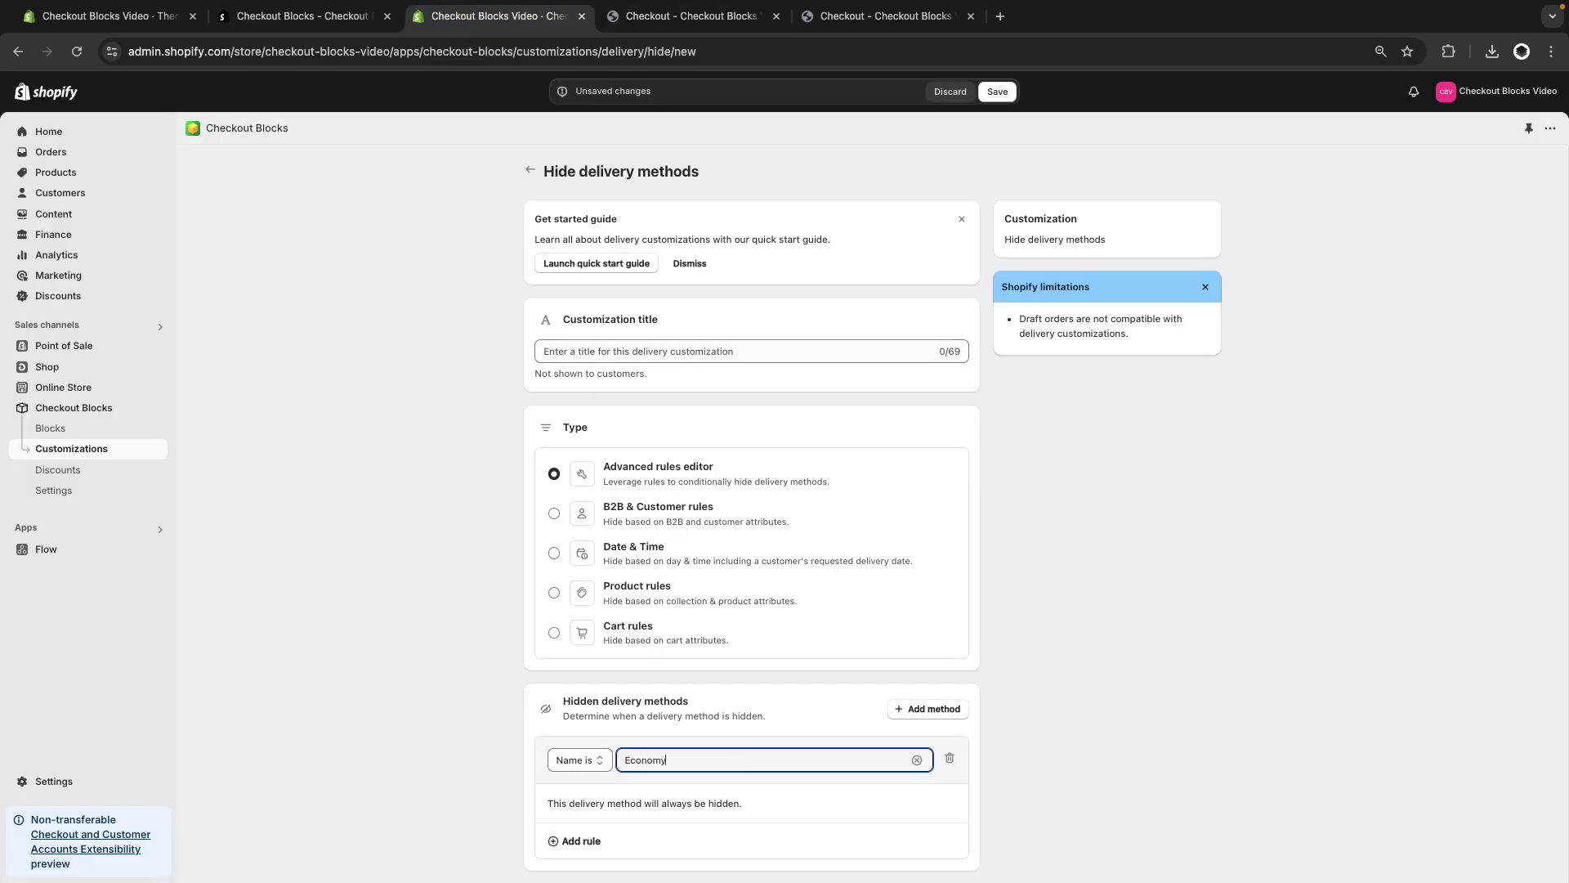
left_click(463, 557)
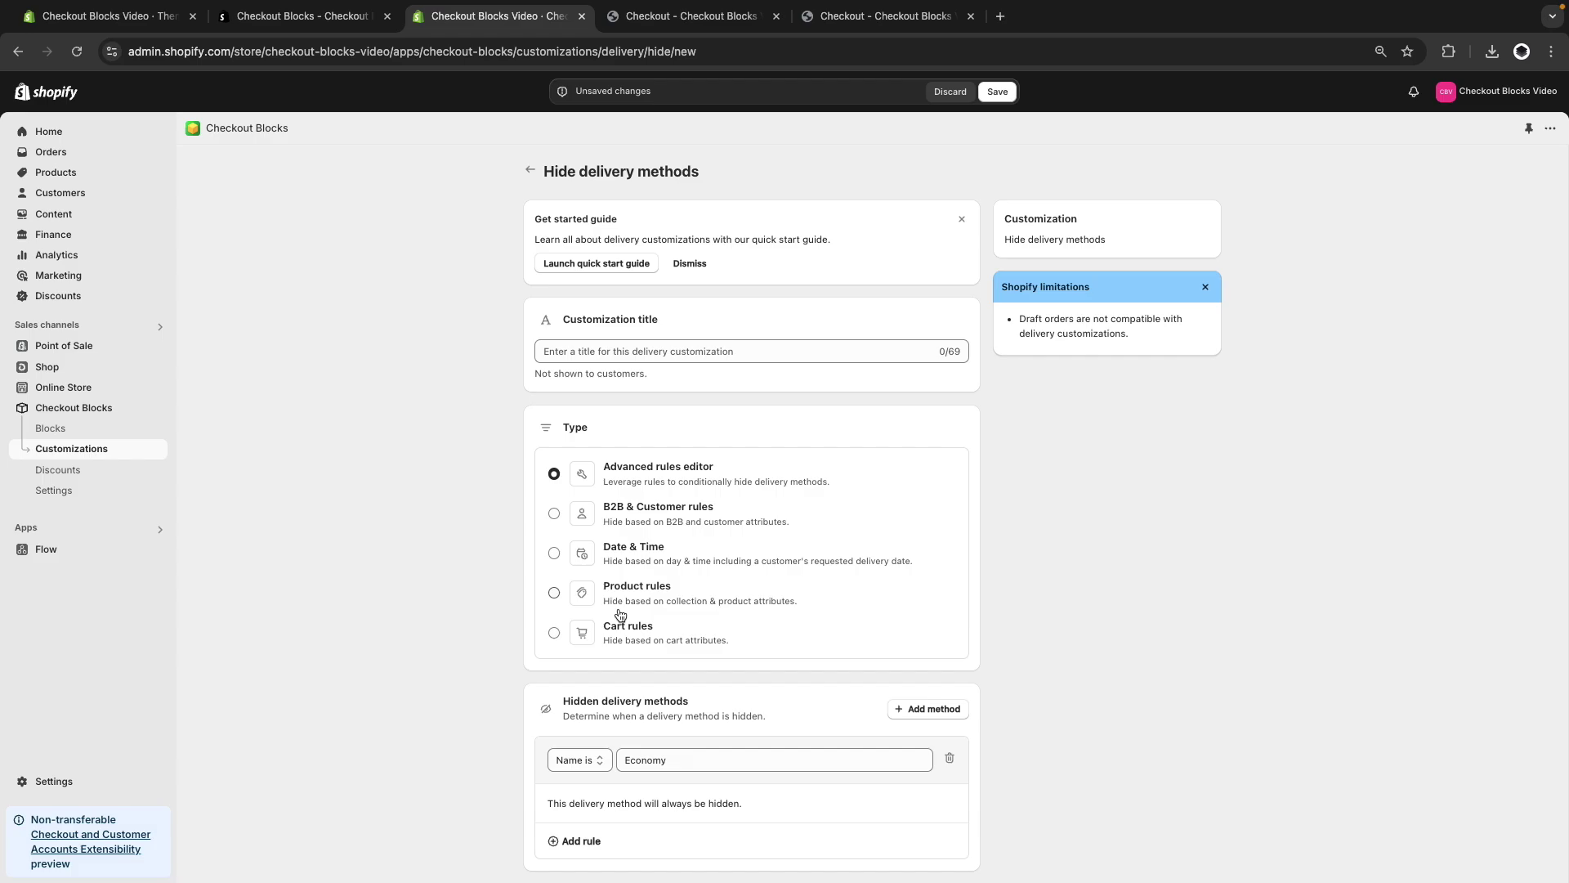
Add a rule that hides the Economy method when Cart subtotal is less than USD 1000.
left_click(582, 842)
scroll(1010, 738, "down", 2)
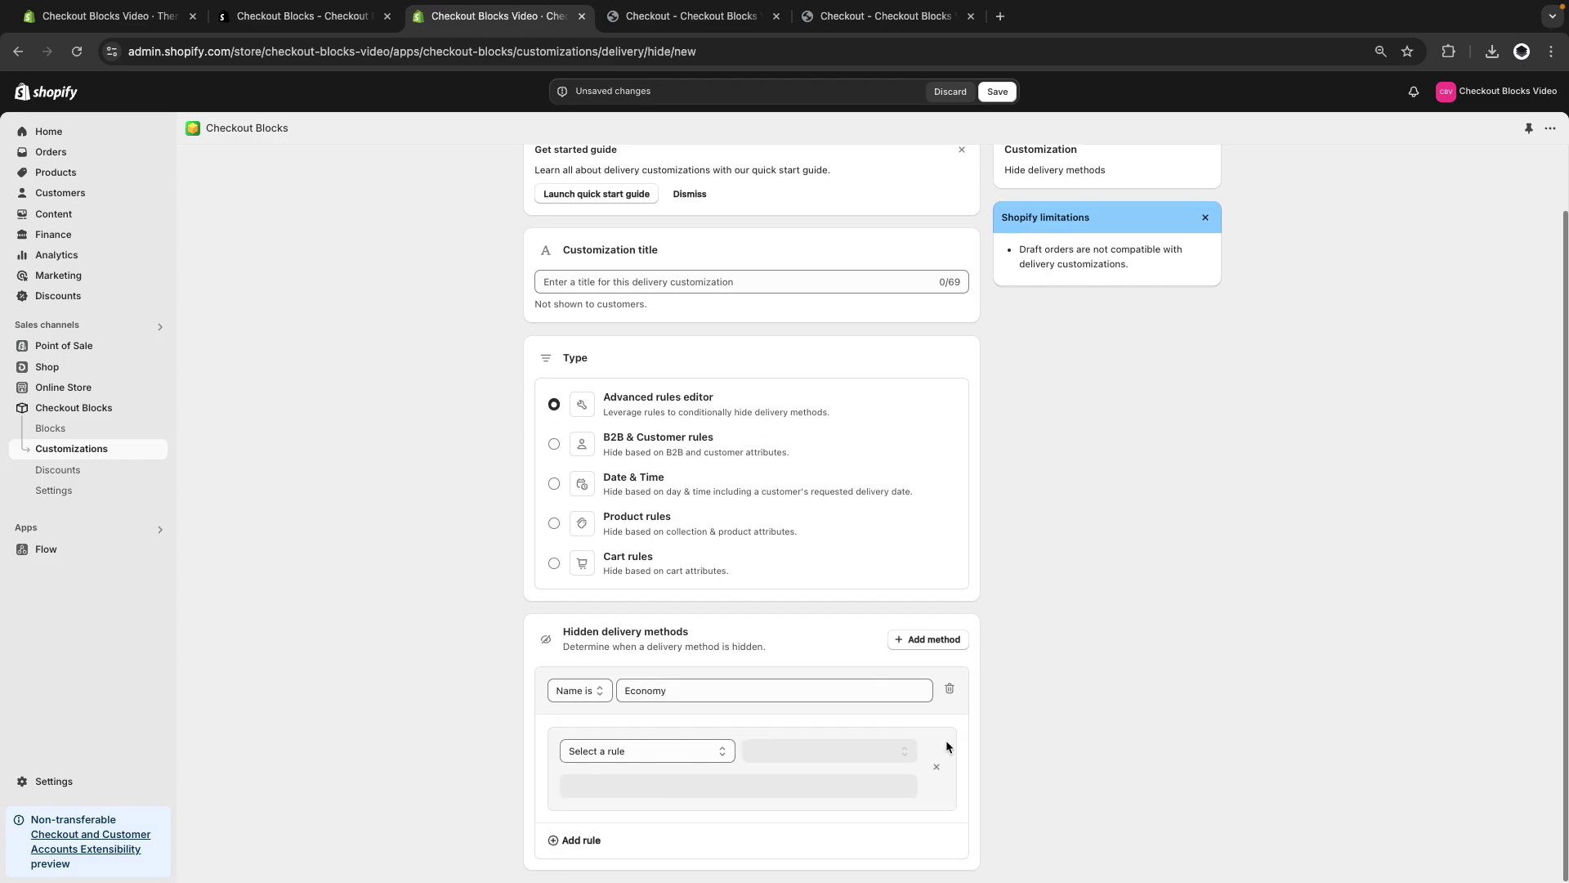
left_click(713, 754)
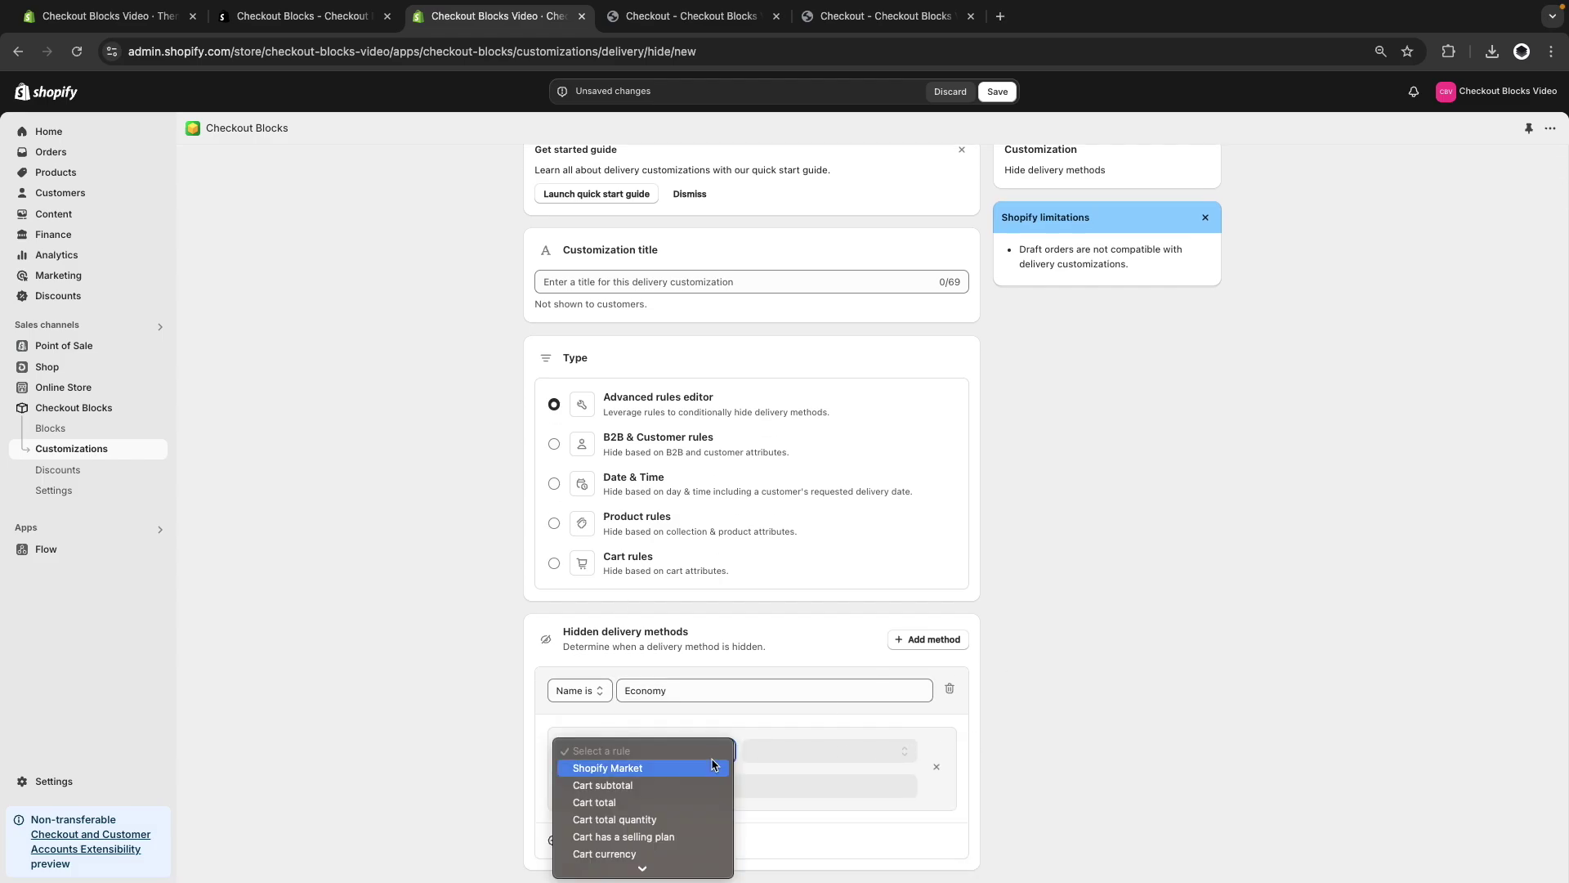
left_click(663, 787)
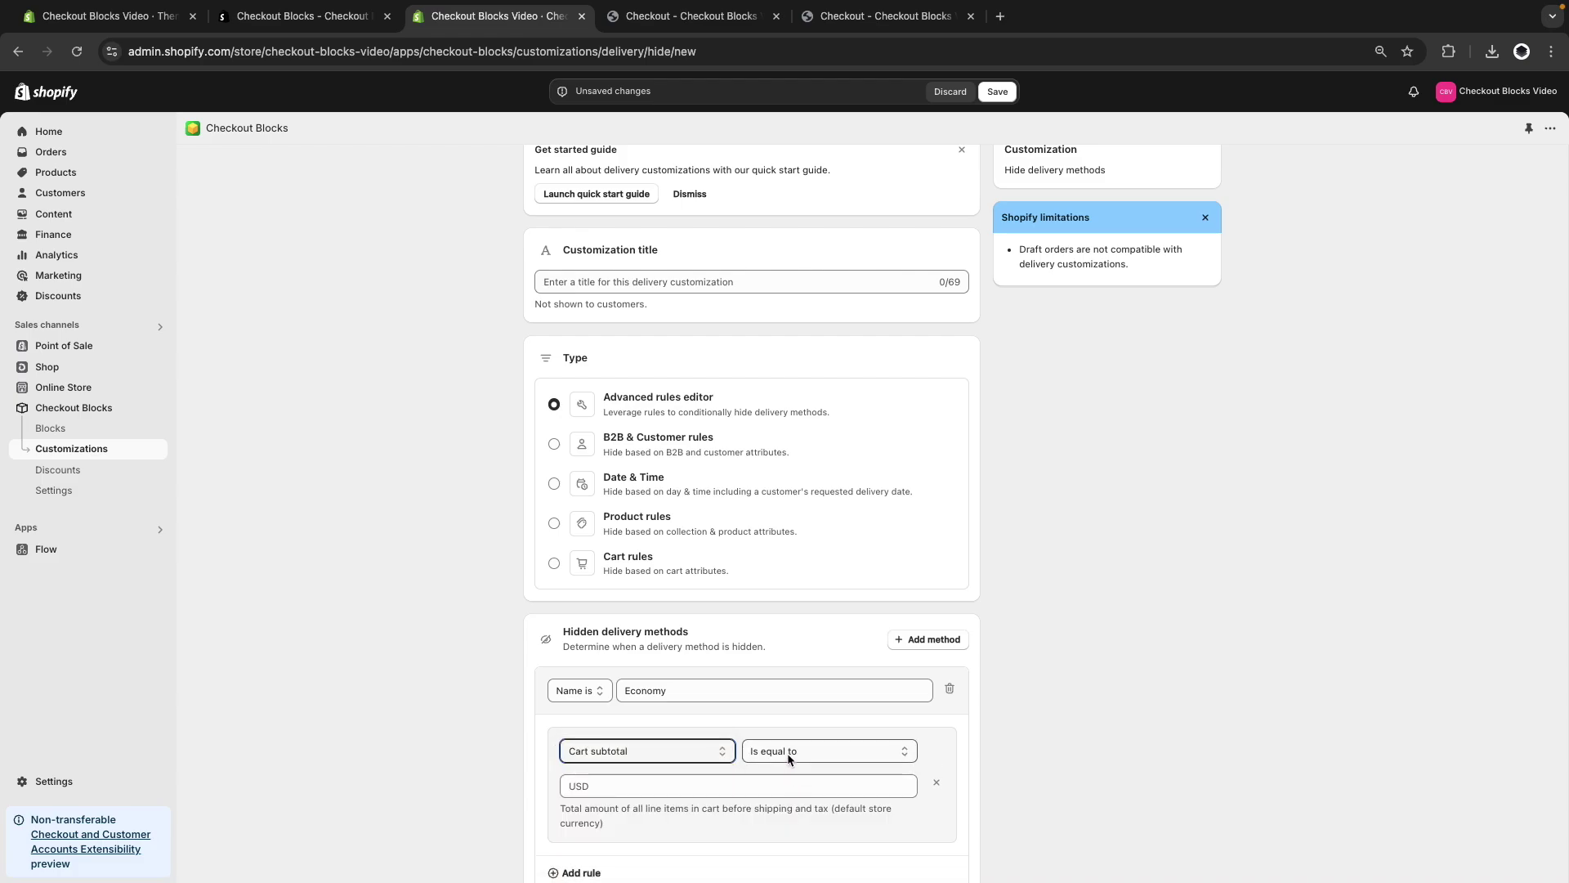
left_click(792, 751)
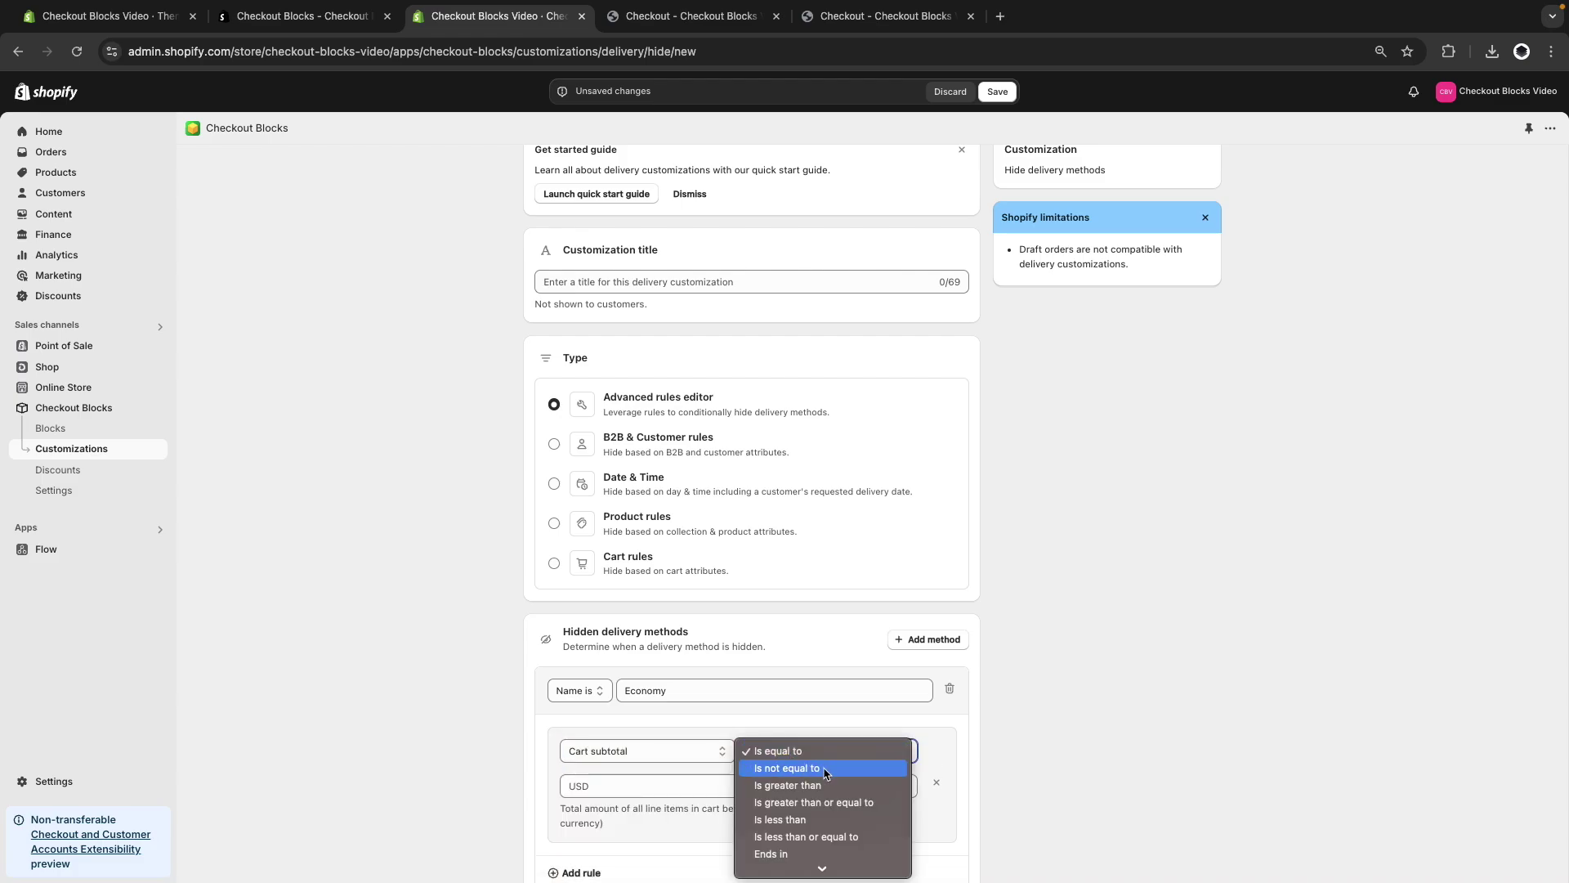
left_click(824, 819)
left_click(649, 785)
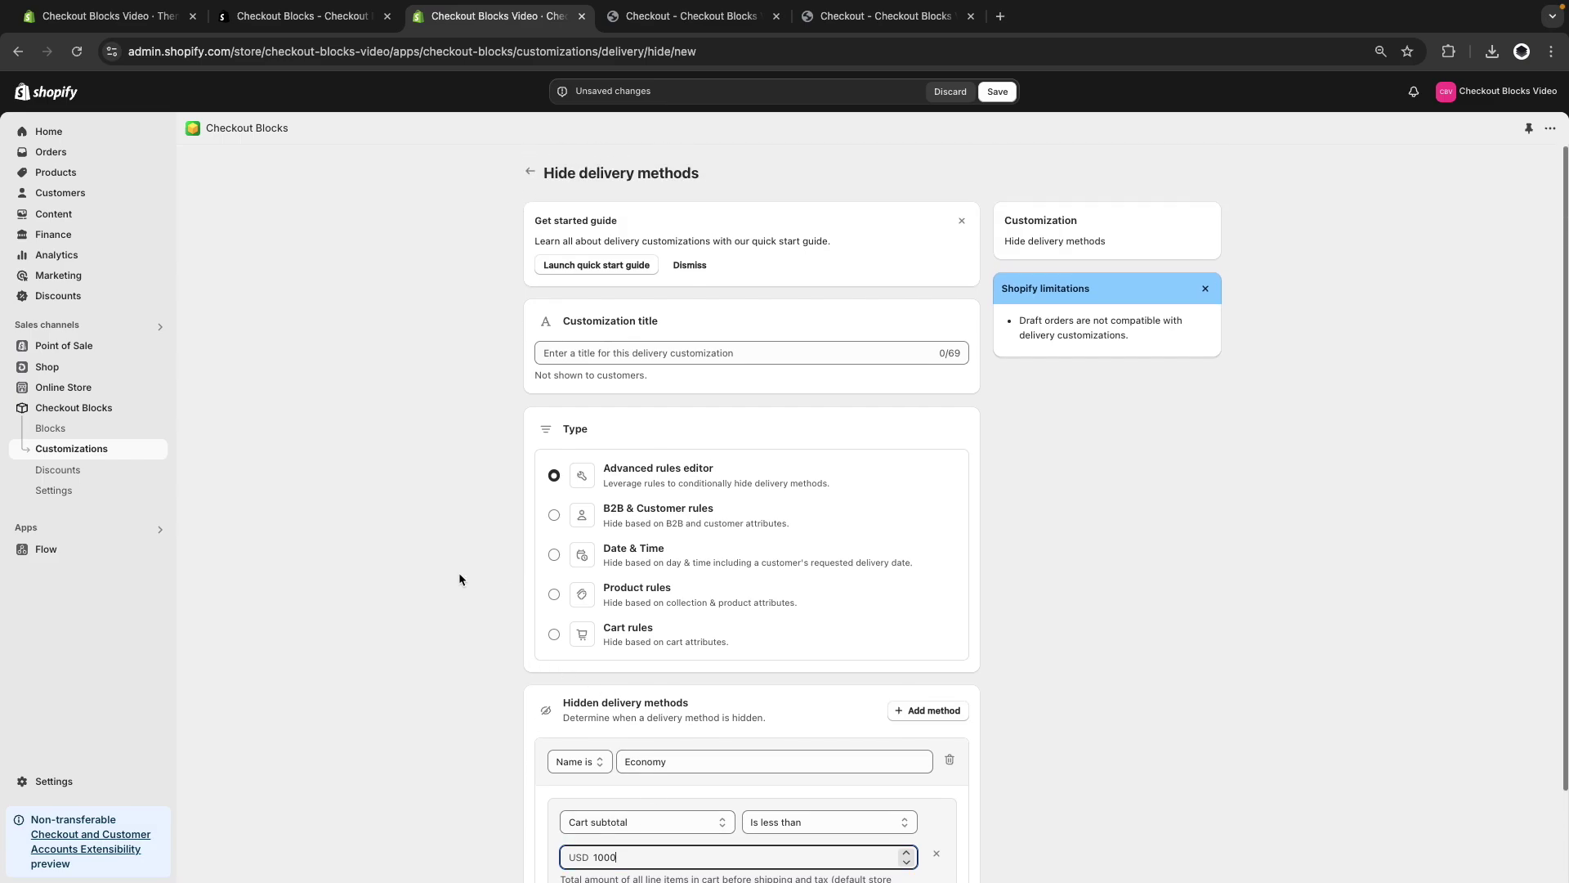
Title the customization "Hide Economy Option for less than 1000", save it and set its status to Active.
left_click(624, 353)
type("Hide ")
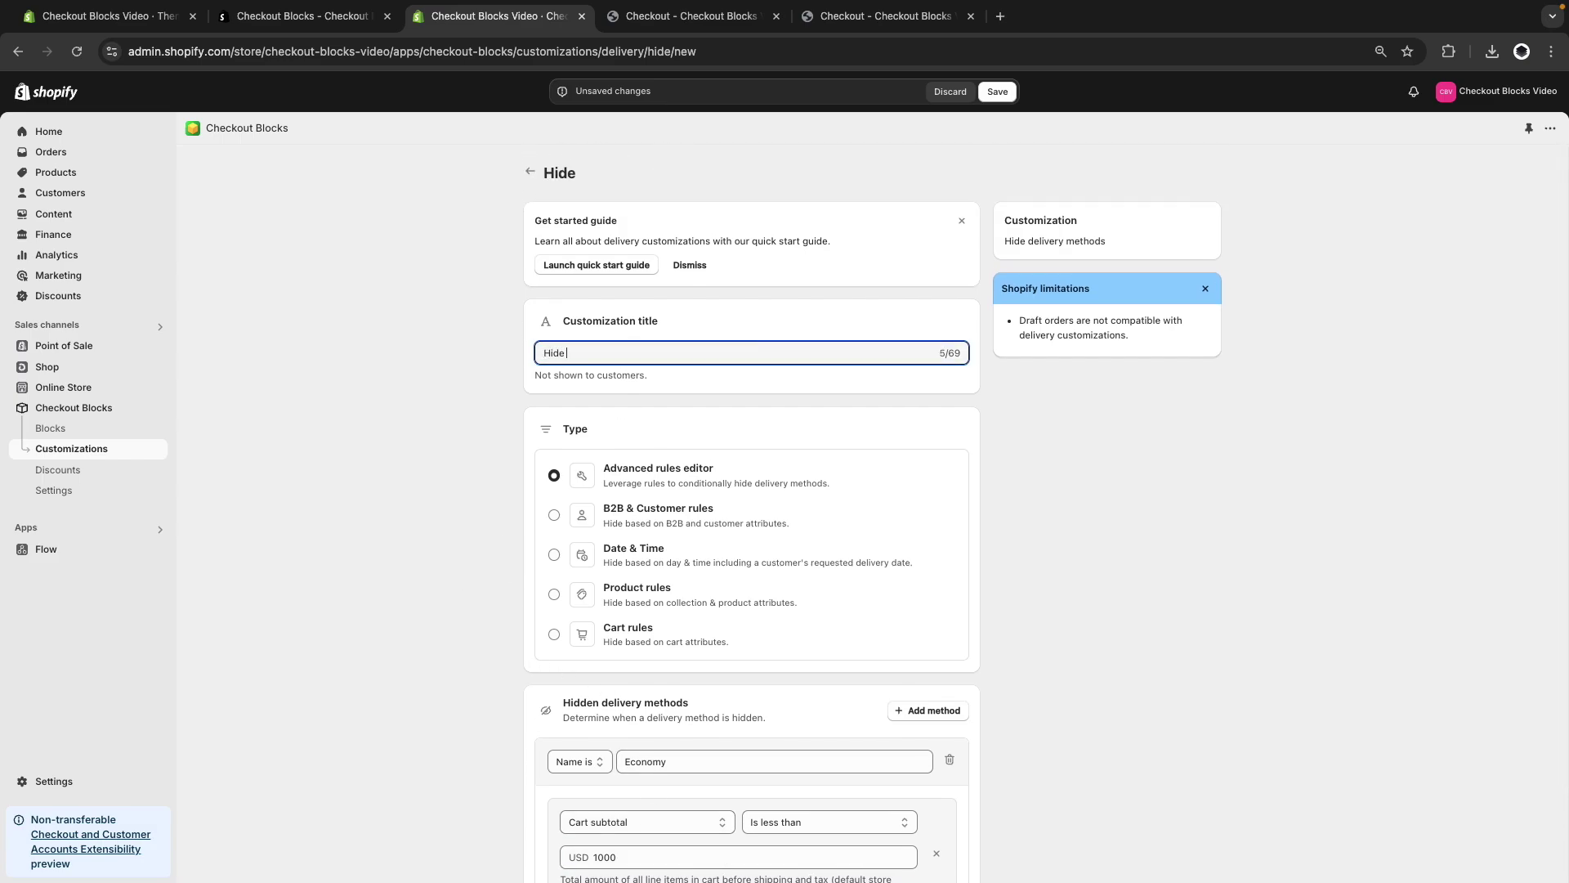
type("Economy Opto")
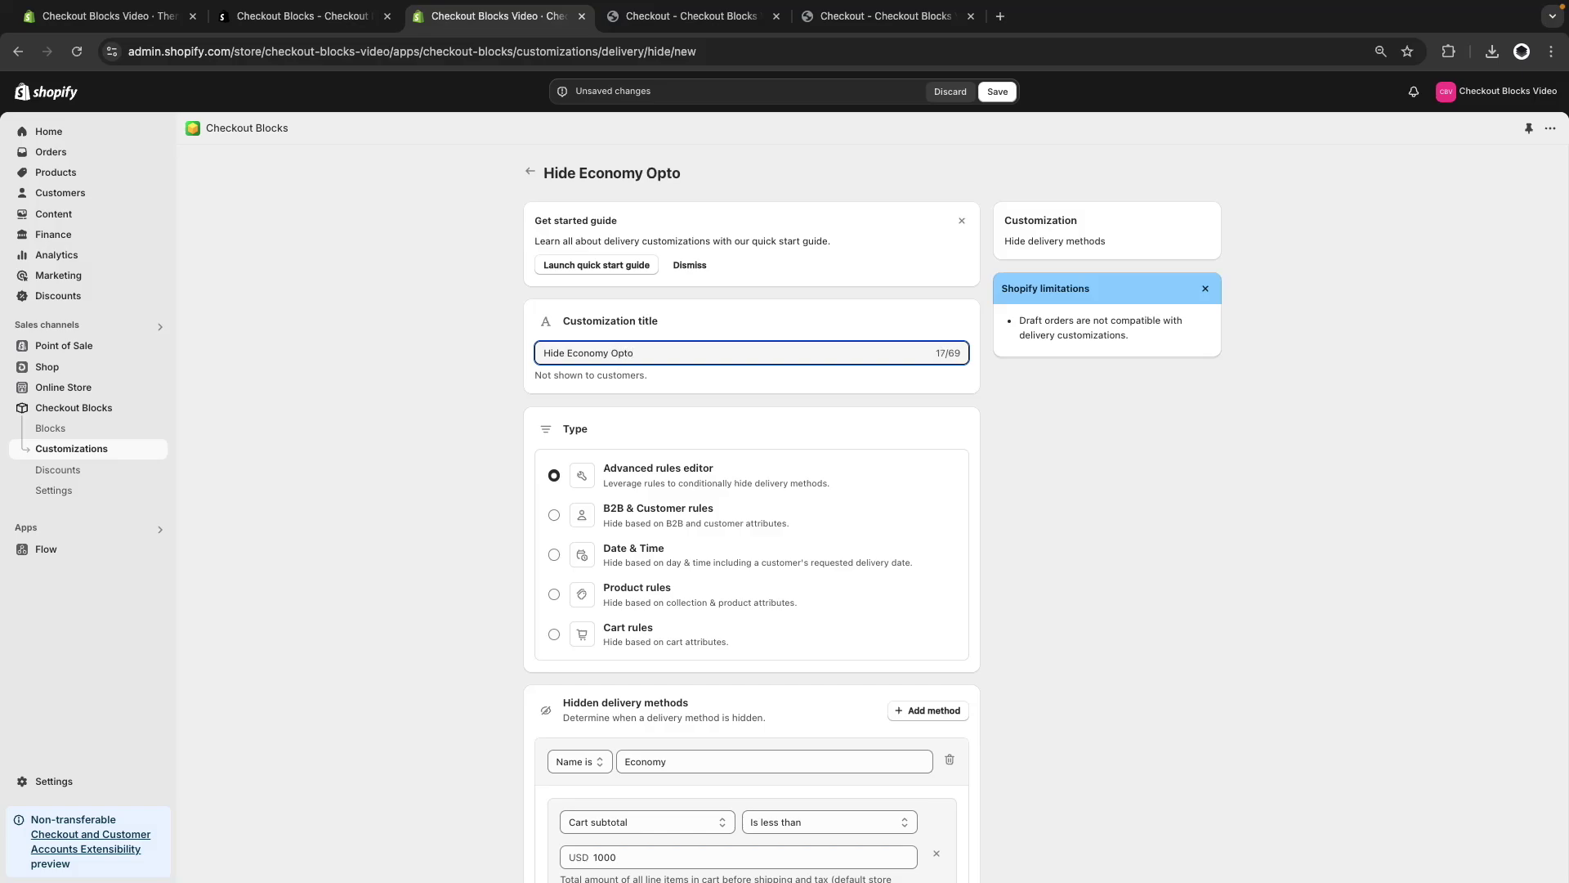
type("on for less 1000than")
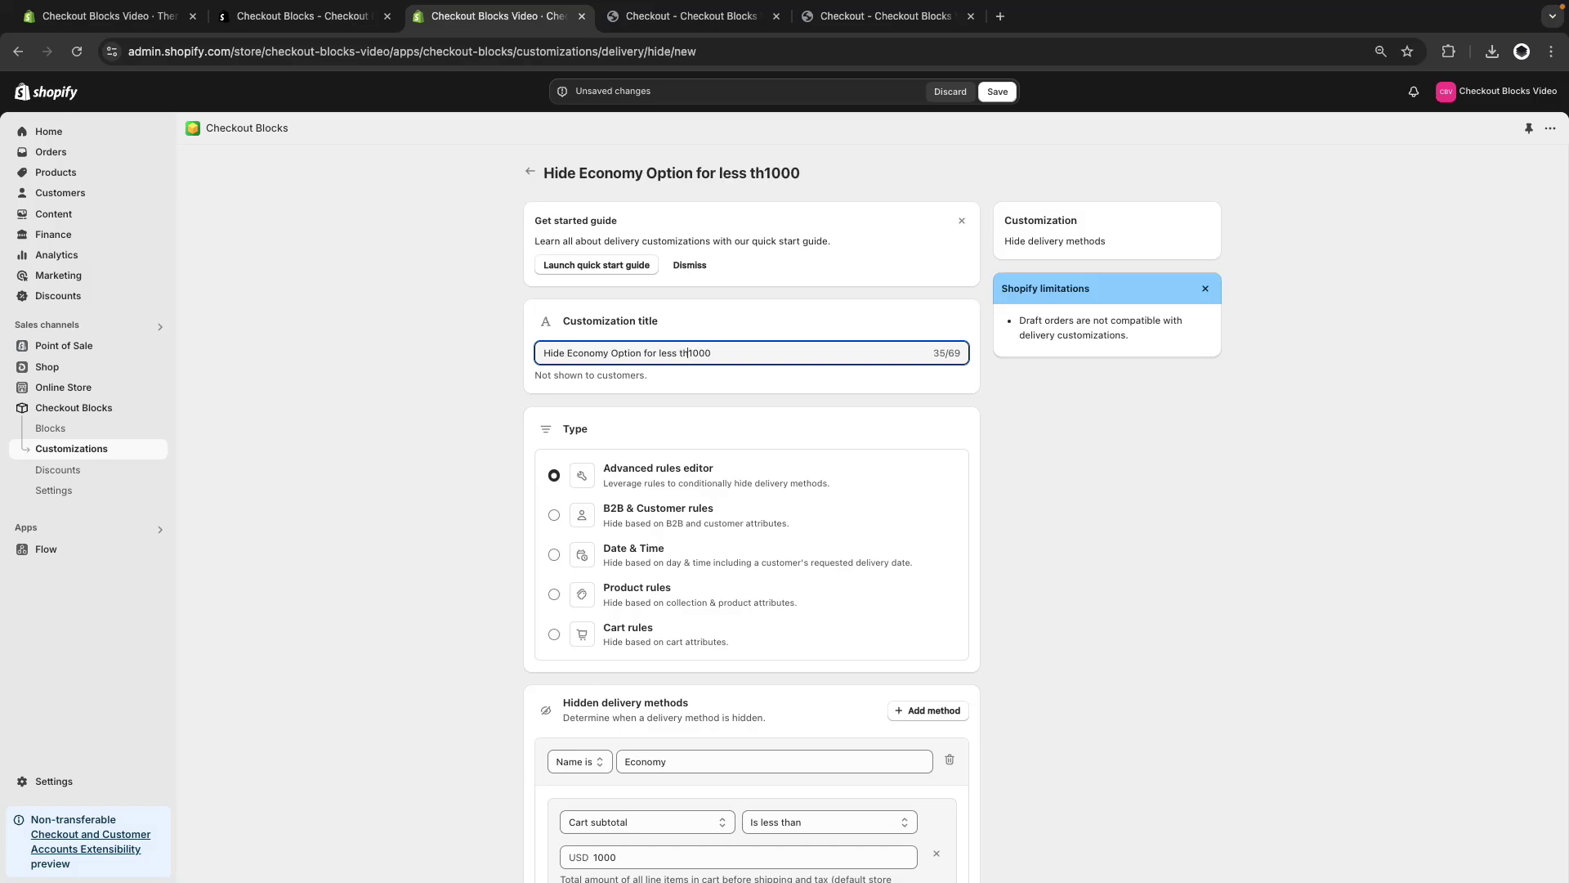
left_click(1002, 96)
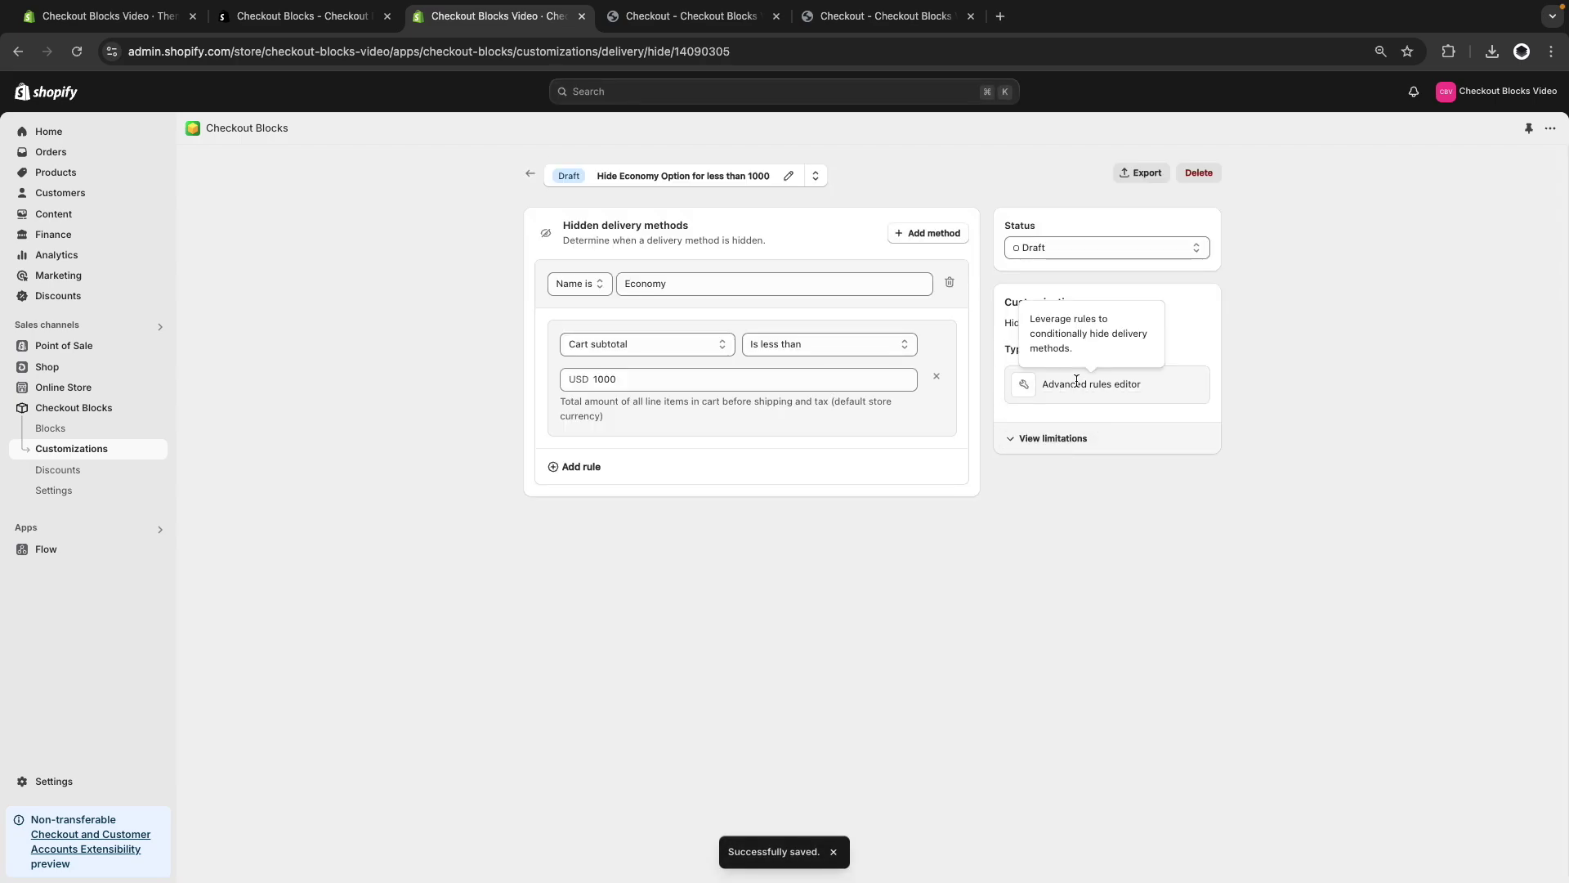
left_click(1051, 250)
left_click(1053, 265)
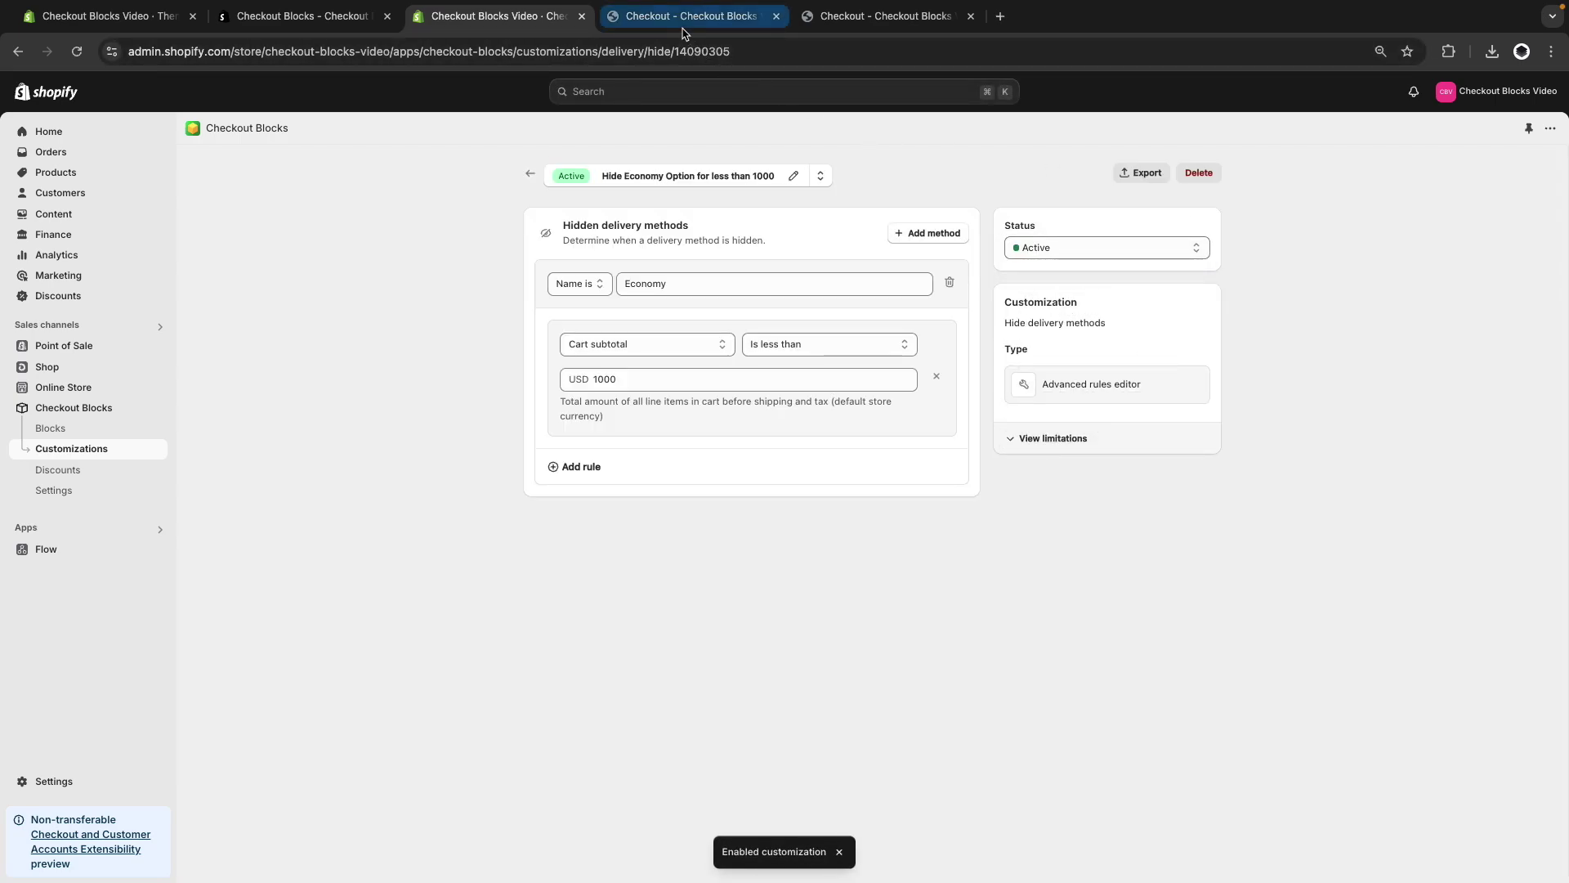
Reload the live checkout and set the quantity of The Videographer Snowboard to 2 to test the Economy rule.
left_click(645, 16)
key("super+r")
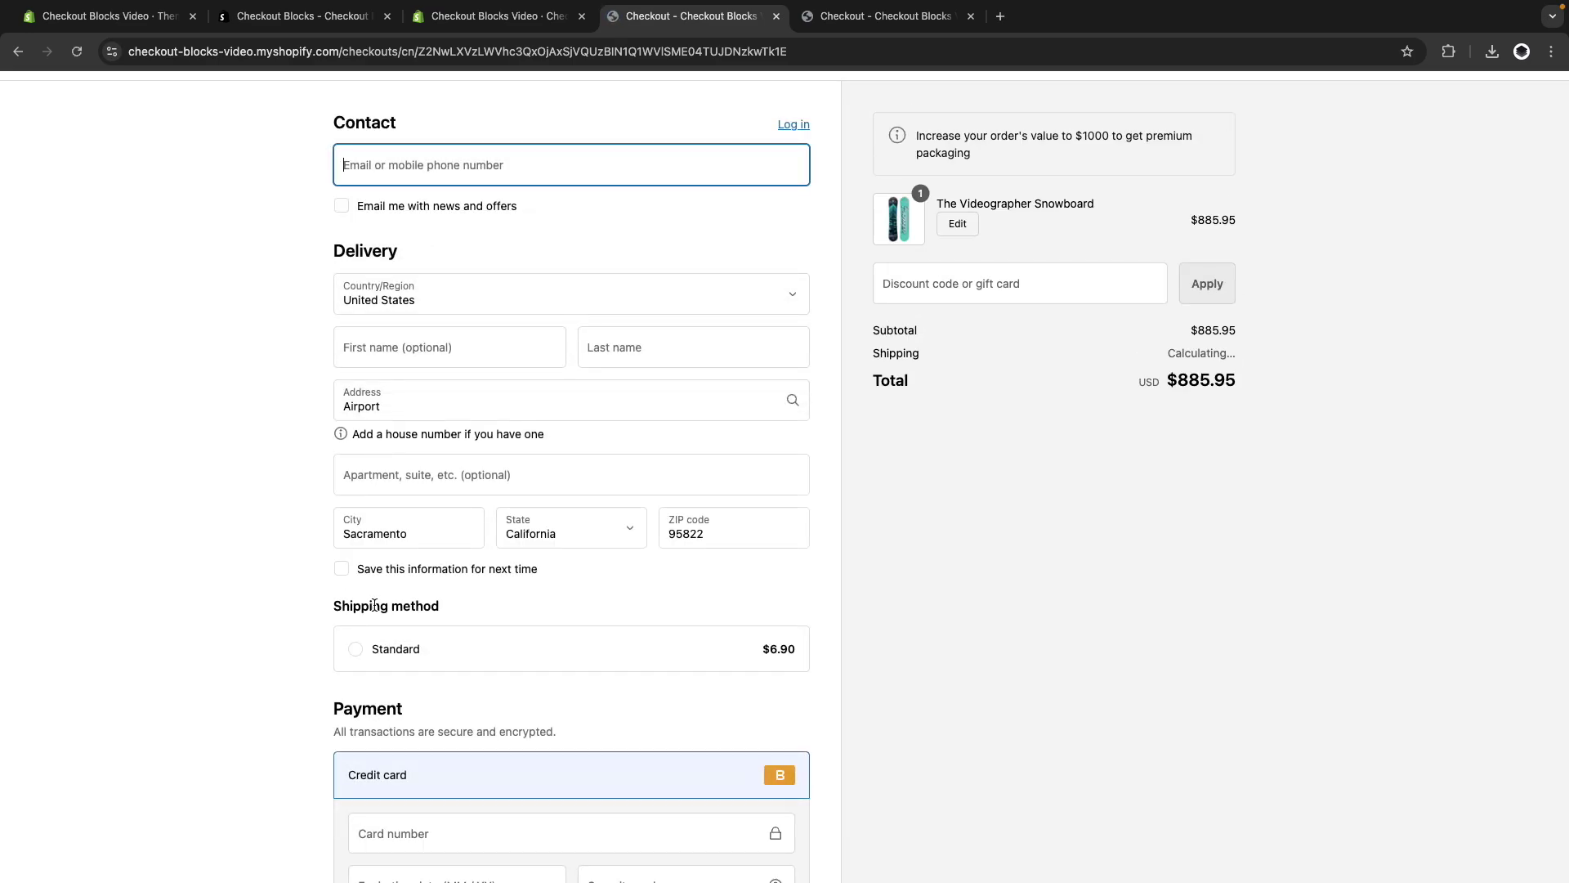
left_click(962, 229)
left_click(1155, 281)
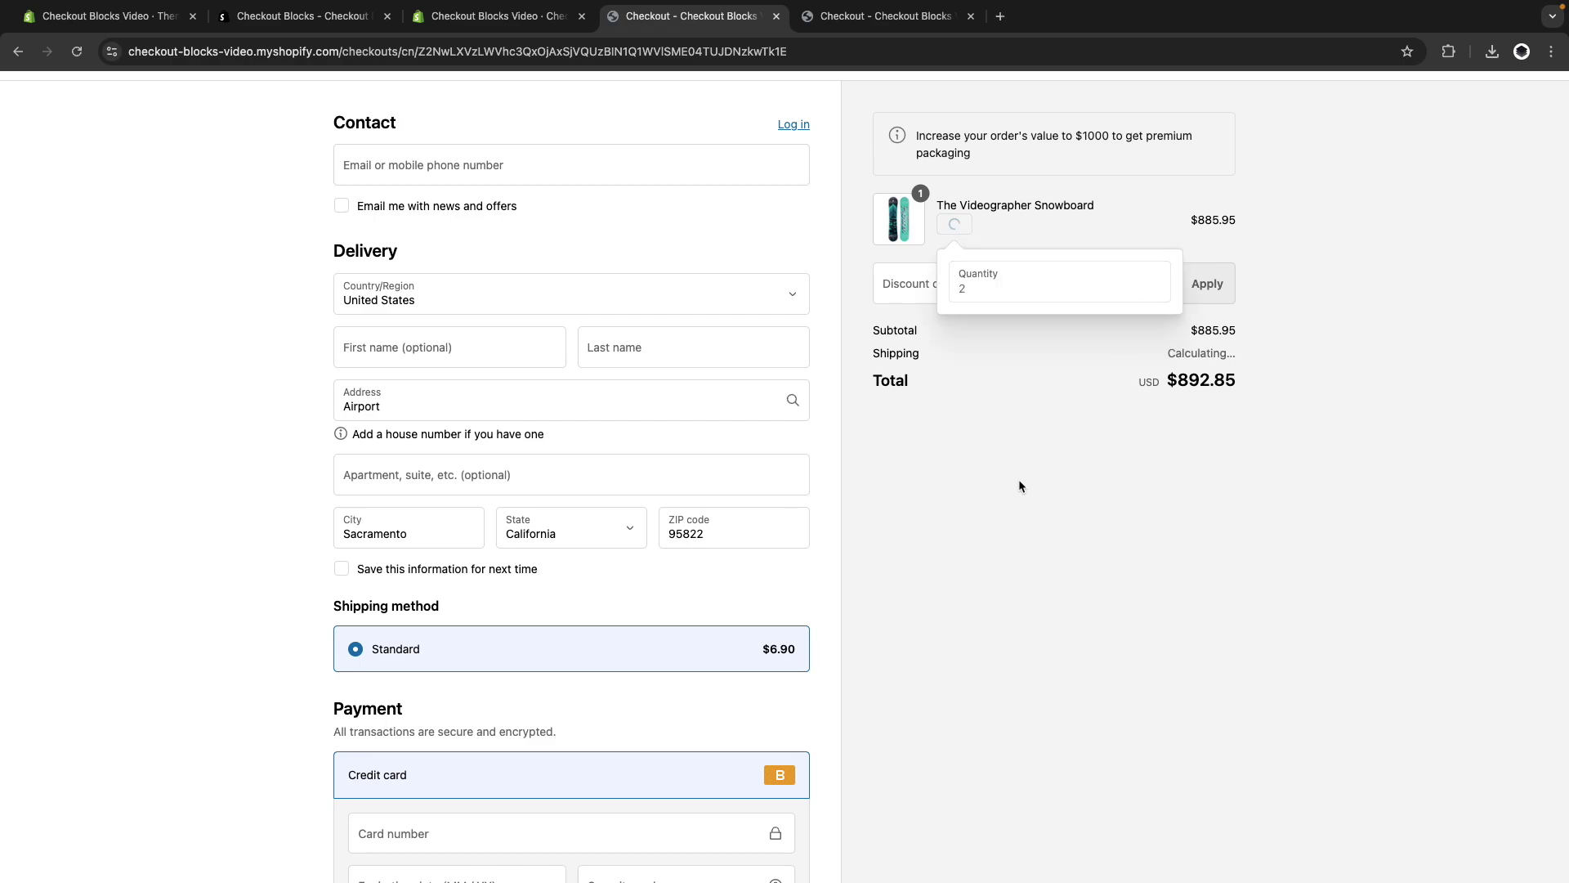
left_click(948, 574)
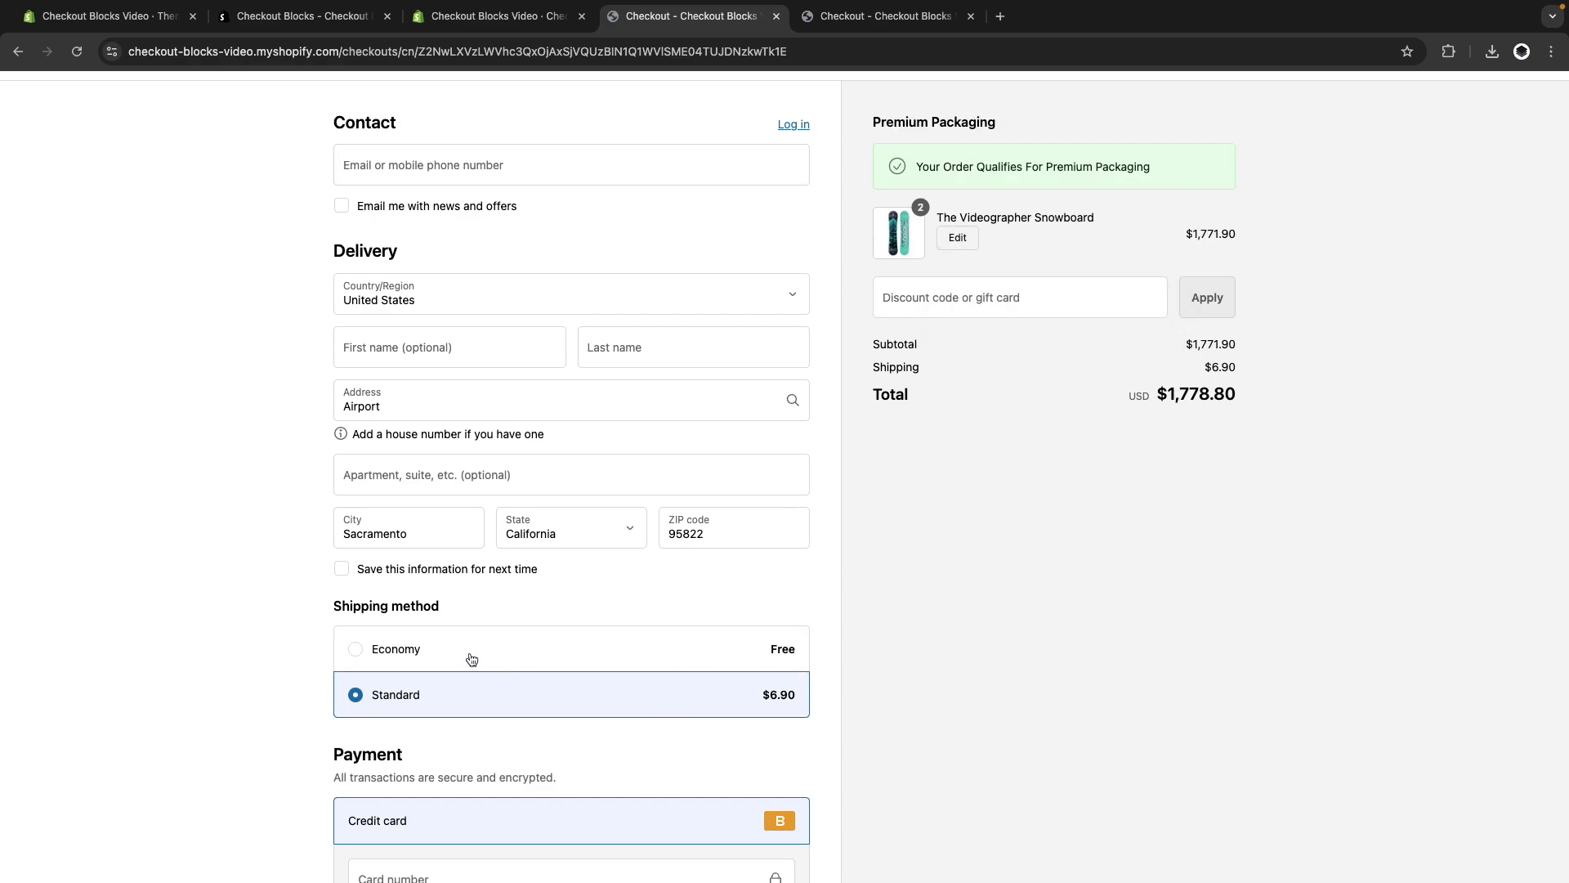
Choose the Economy shipping method, and set the snowboard's quantity back to 1 to retest the rule.
left_click(961, 240)
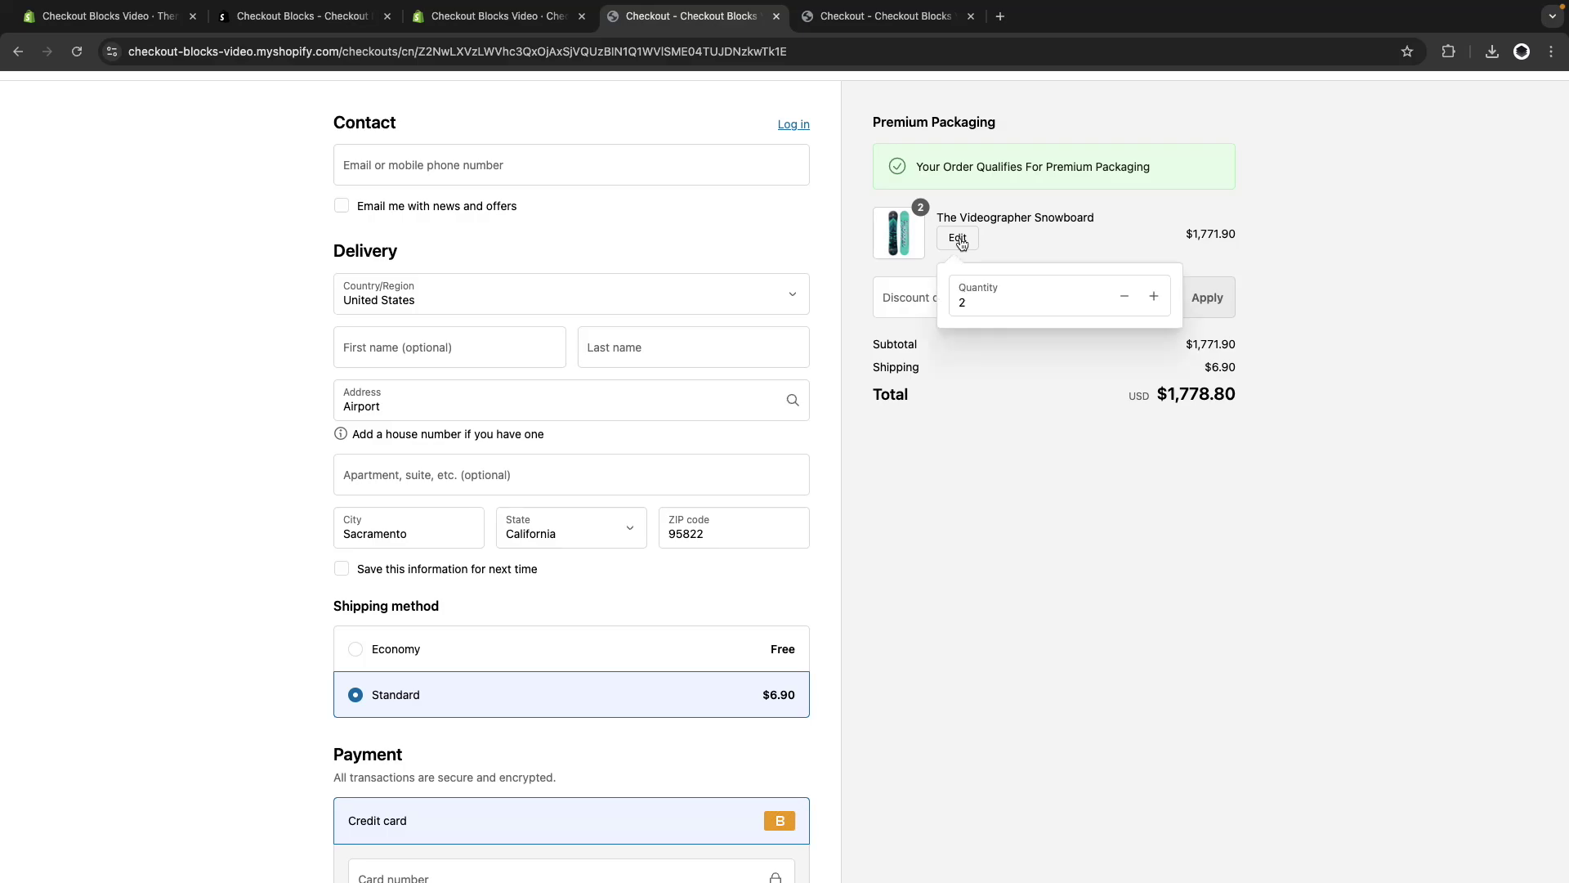
left_click(929, 626)
left_click(678, 654)
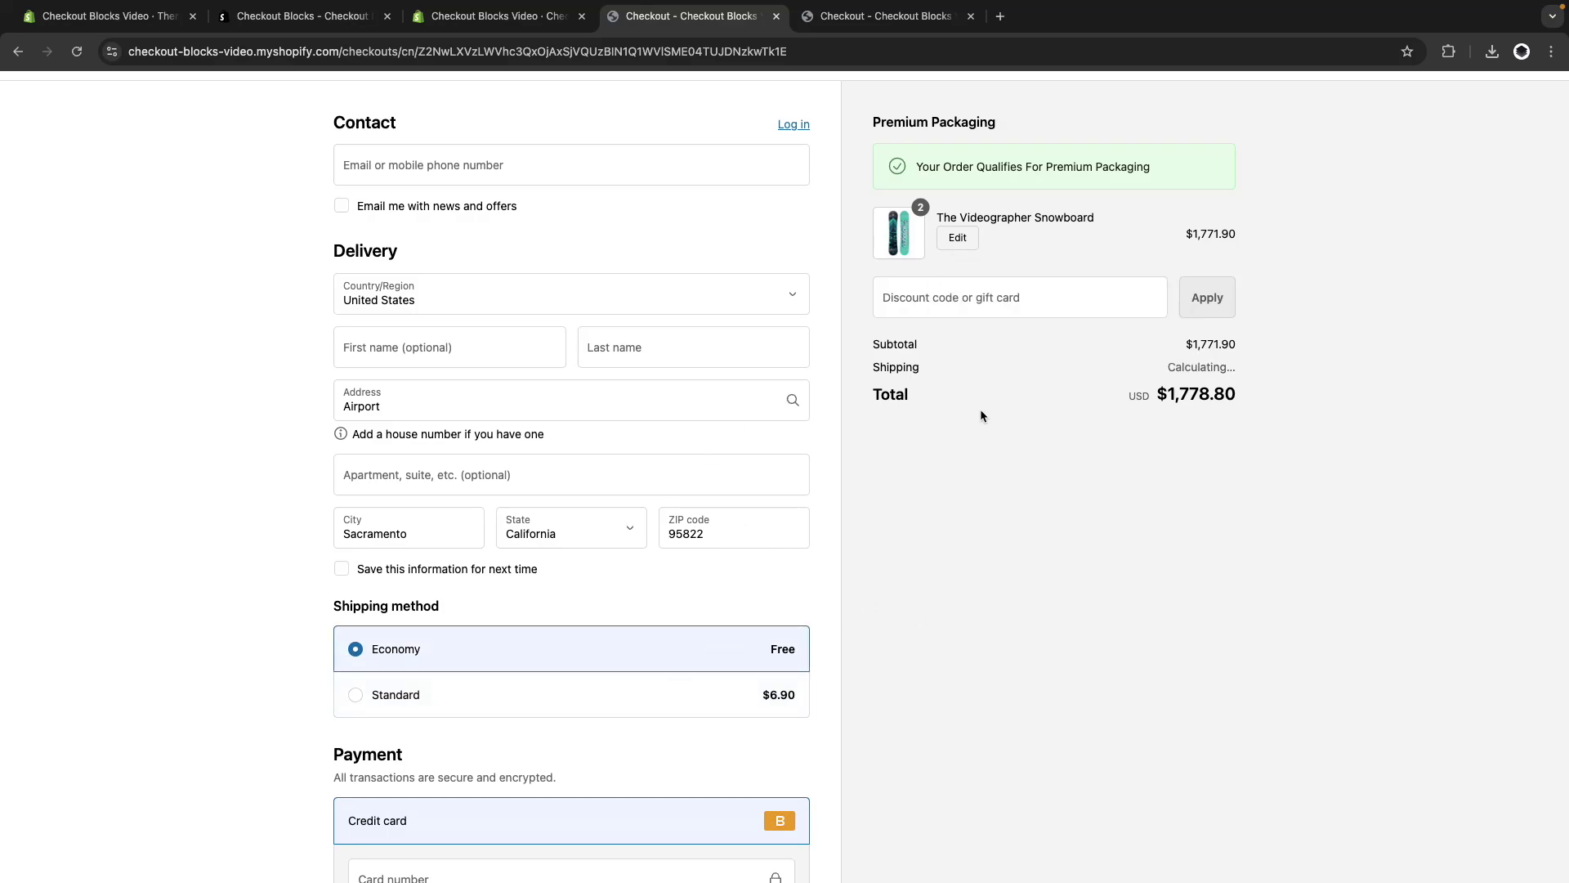
left_click(965, 241)
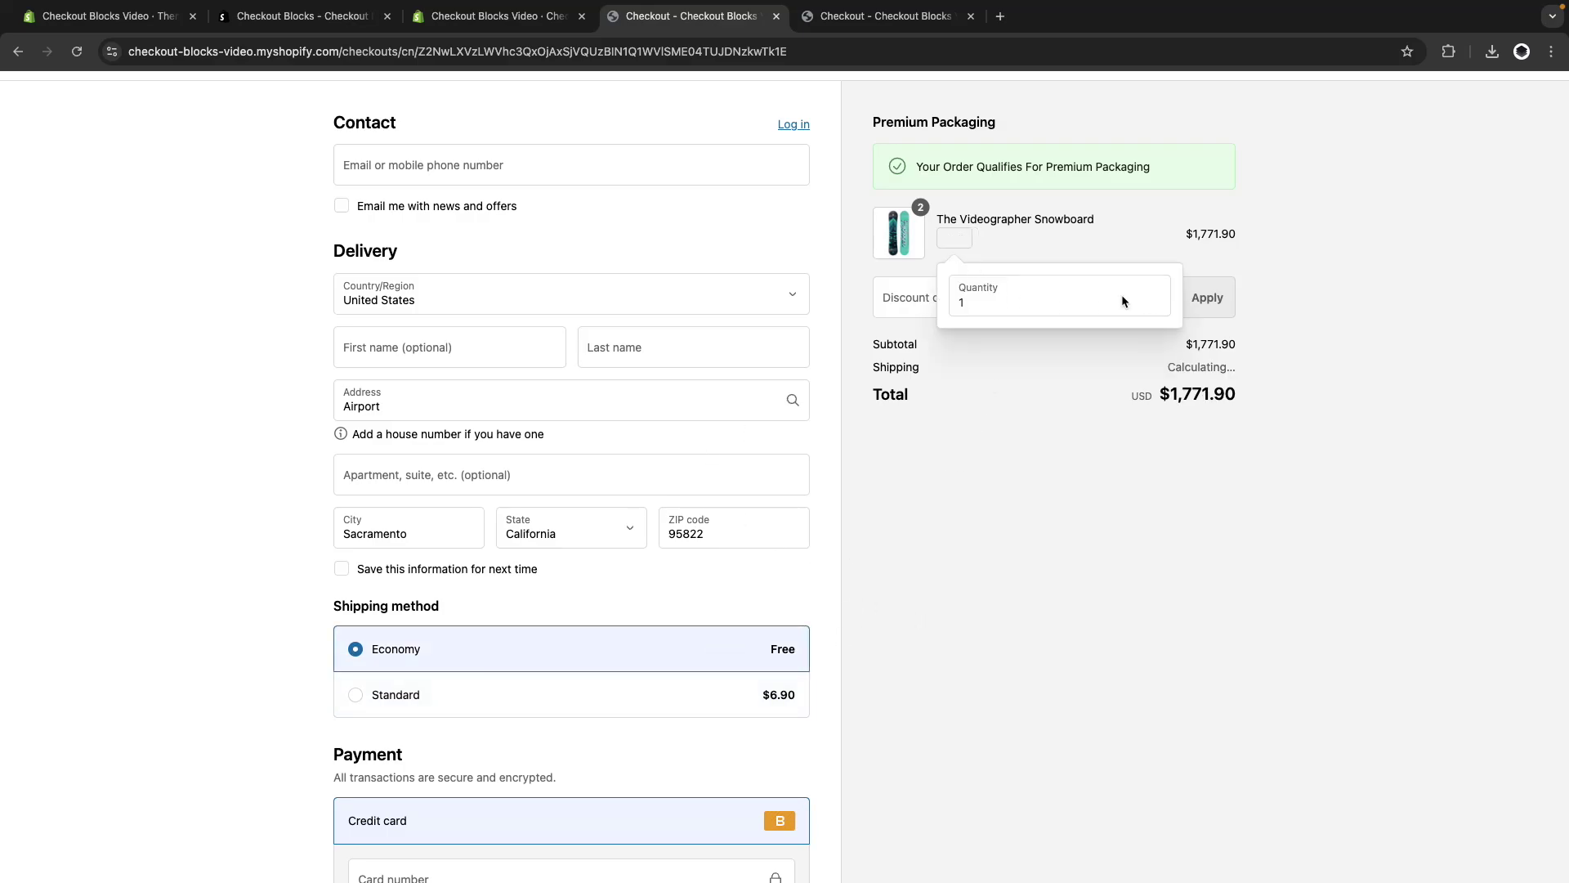
left_click(927, 654)
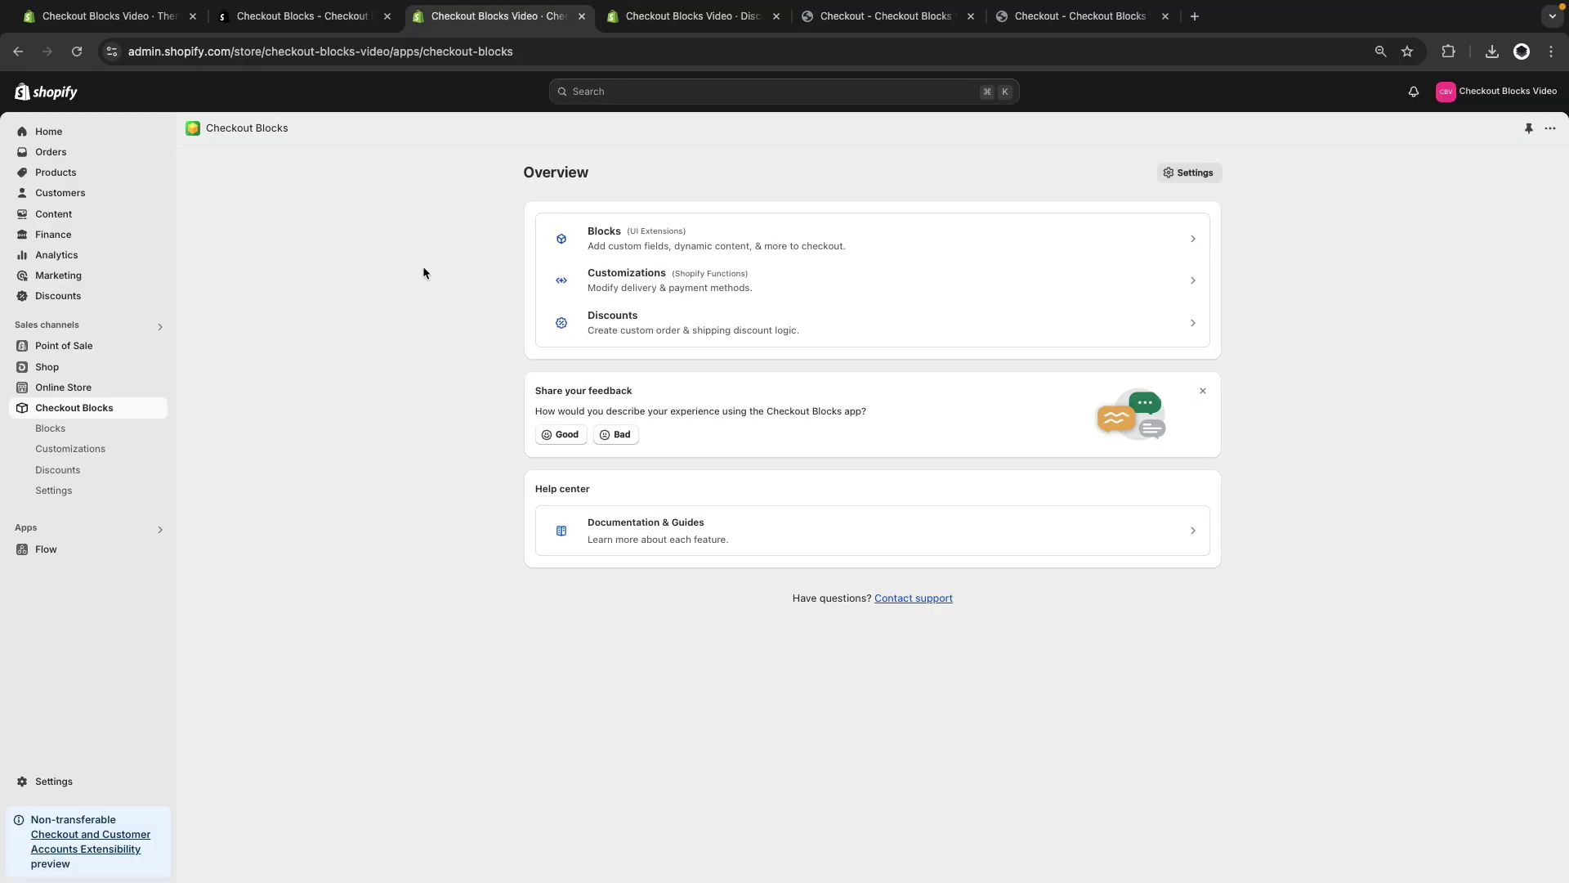
Start a new Amount off order discount in the Checkout Blocks discounts.
left_click(680, 331)
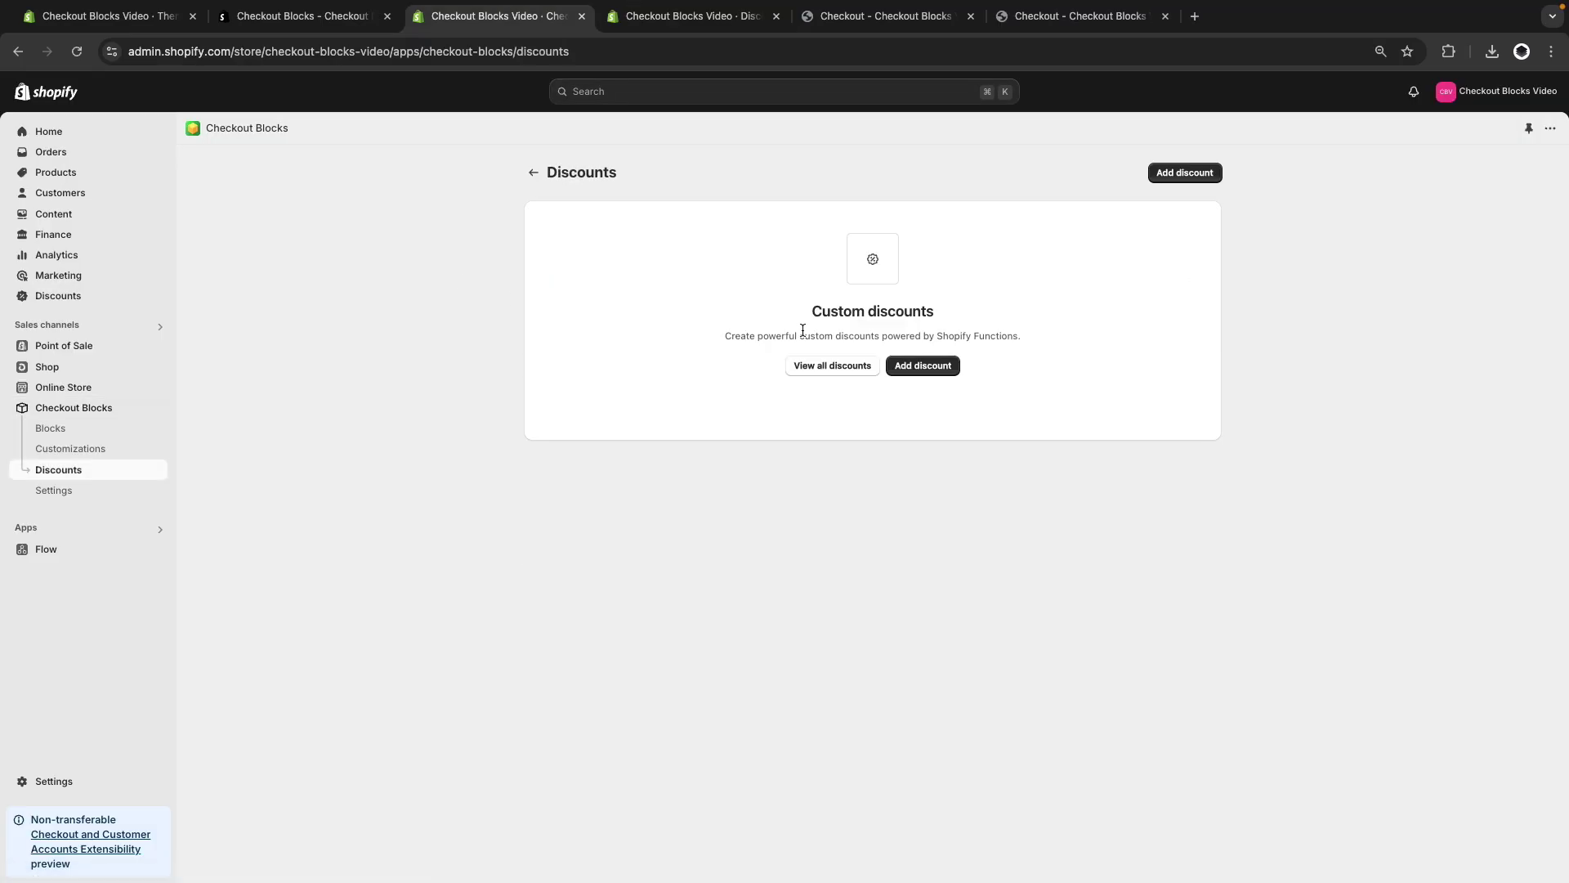
left_click(910, 366)
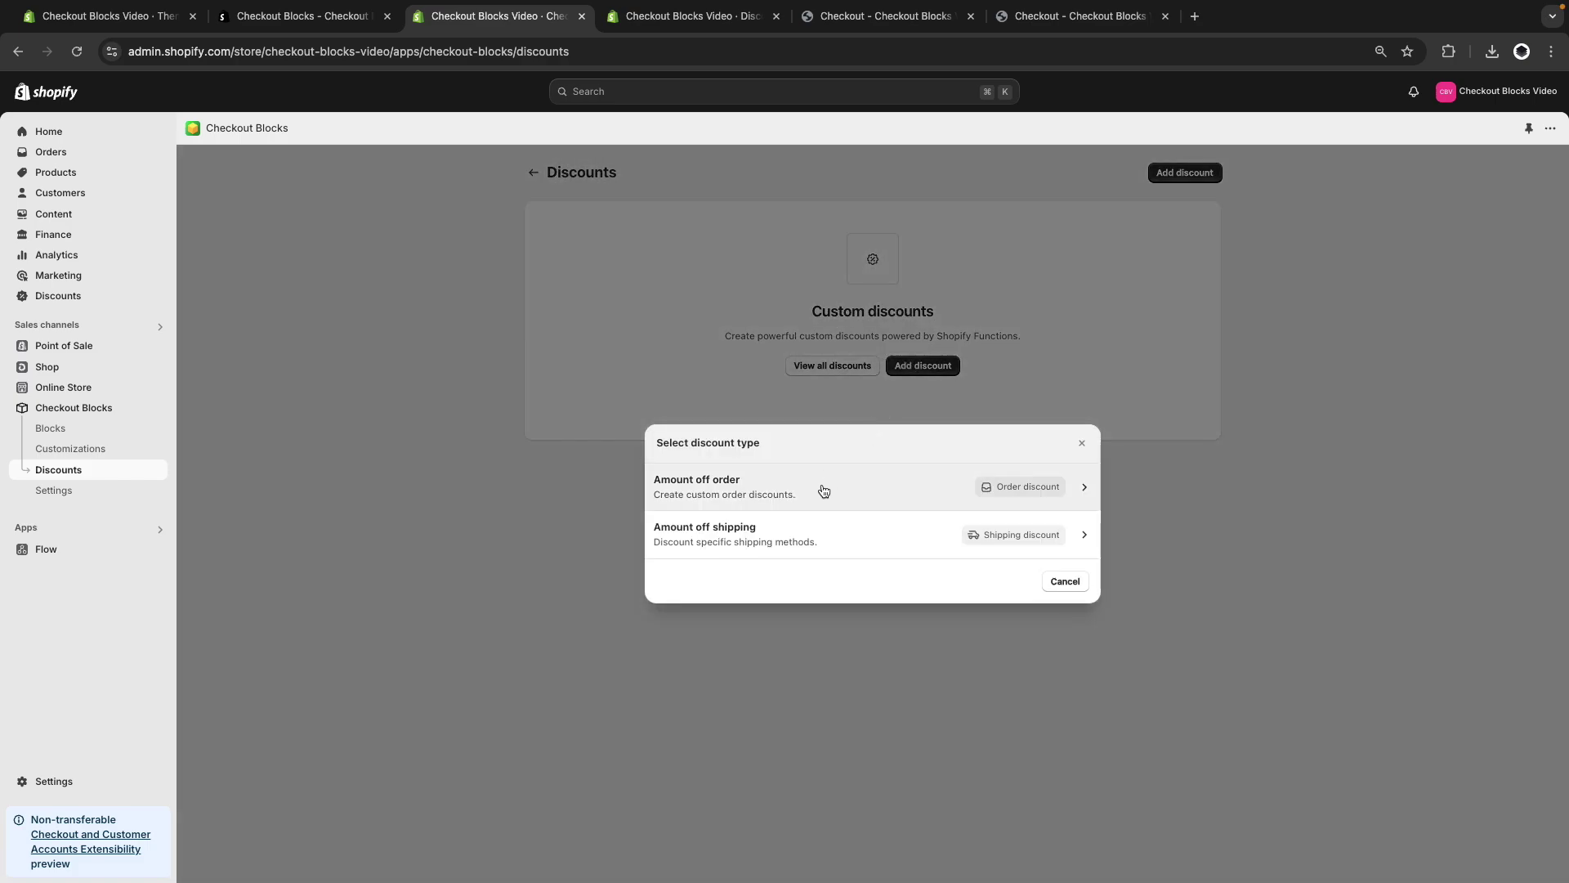
left_click(925, 490)
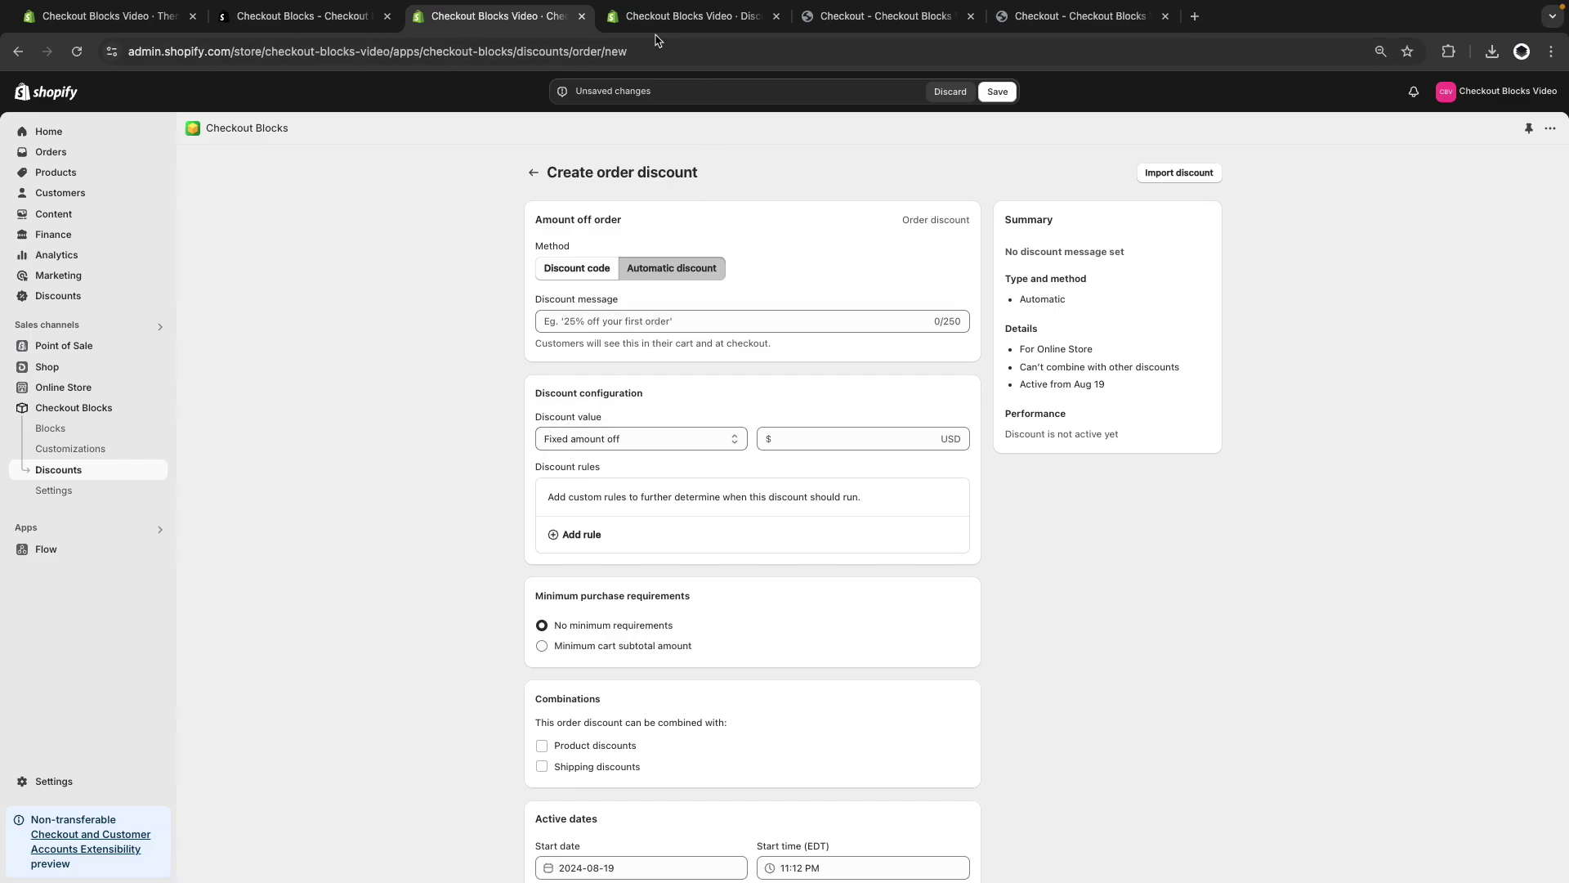
Start a standard Shopify Amount off order discount in the other admin tab for comparison.
left_click(693, 17)
left_click(1481, 145)
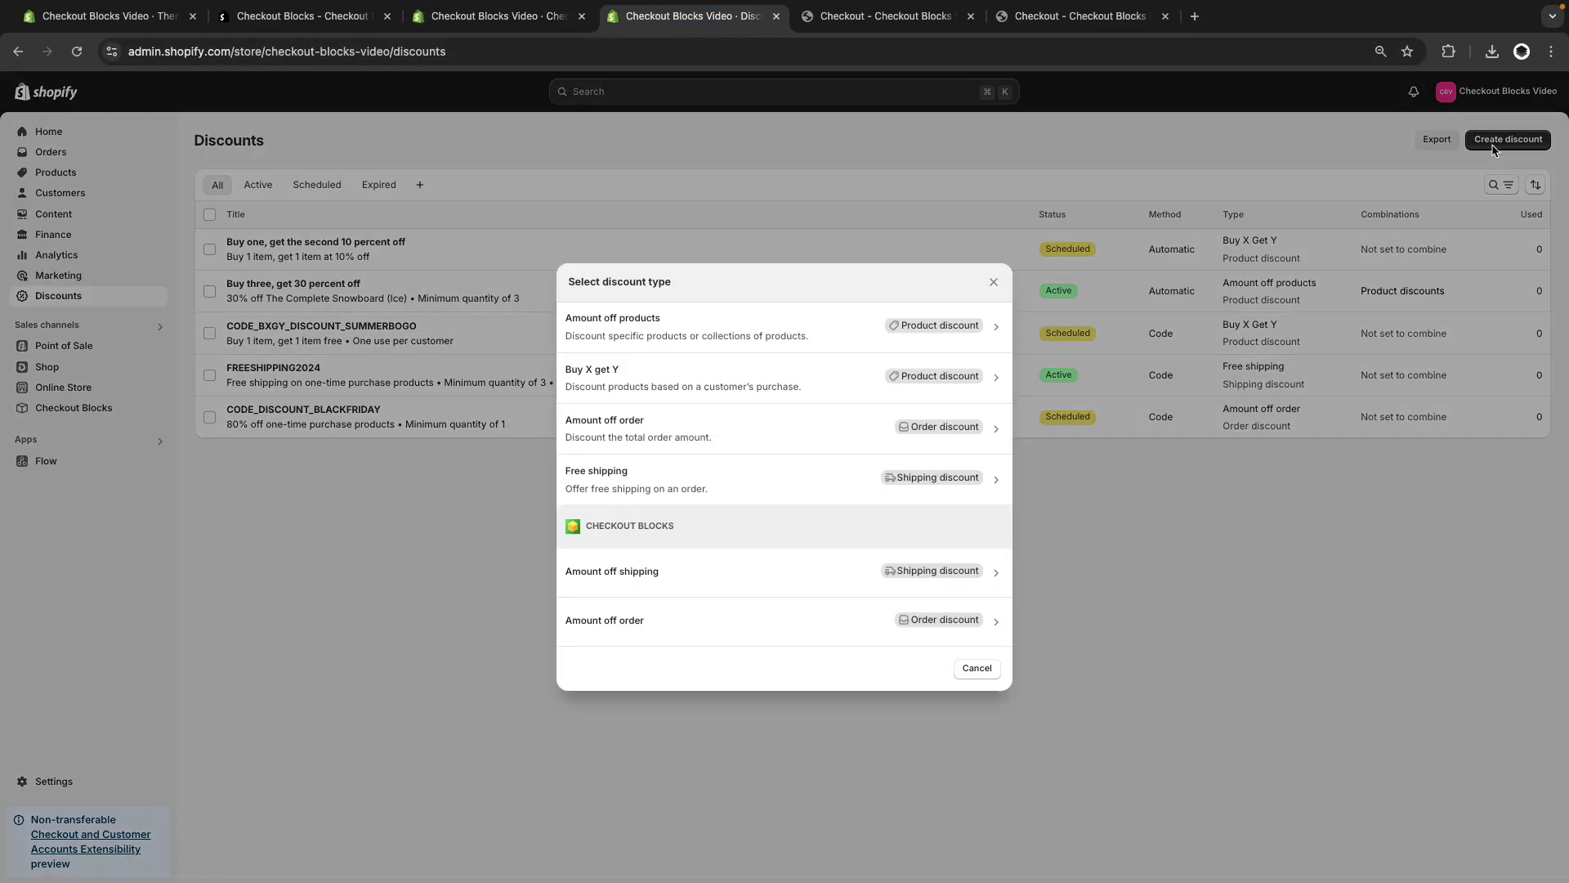
left_click(746, 427)
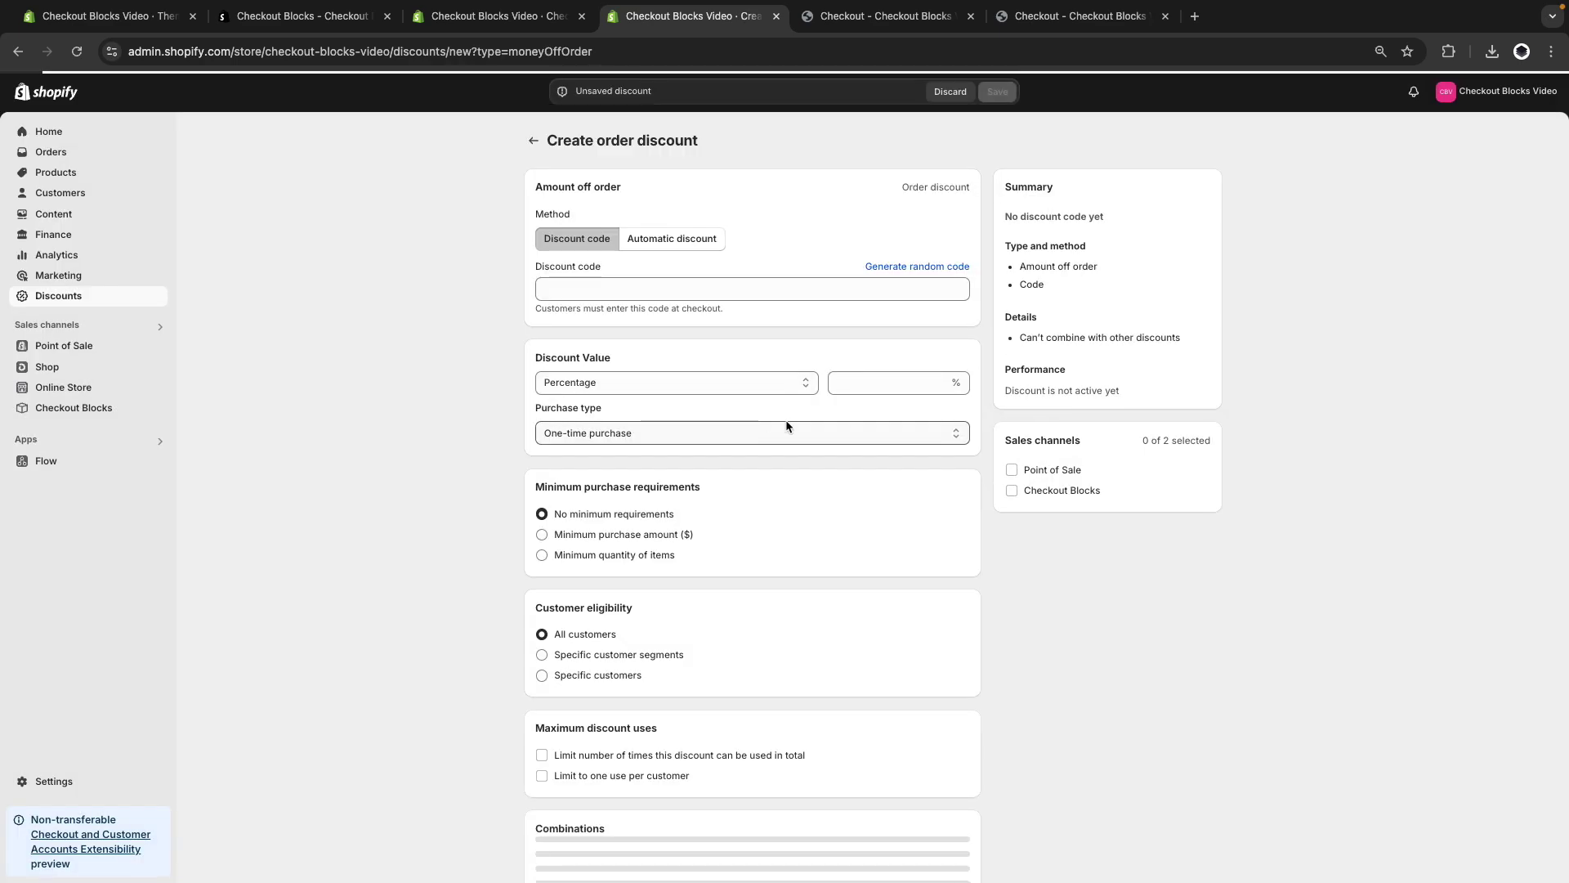
Add a rule to the Checkout Blocks order discount, trying Company and switching it to Customer tag.
left_click(458, 22)
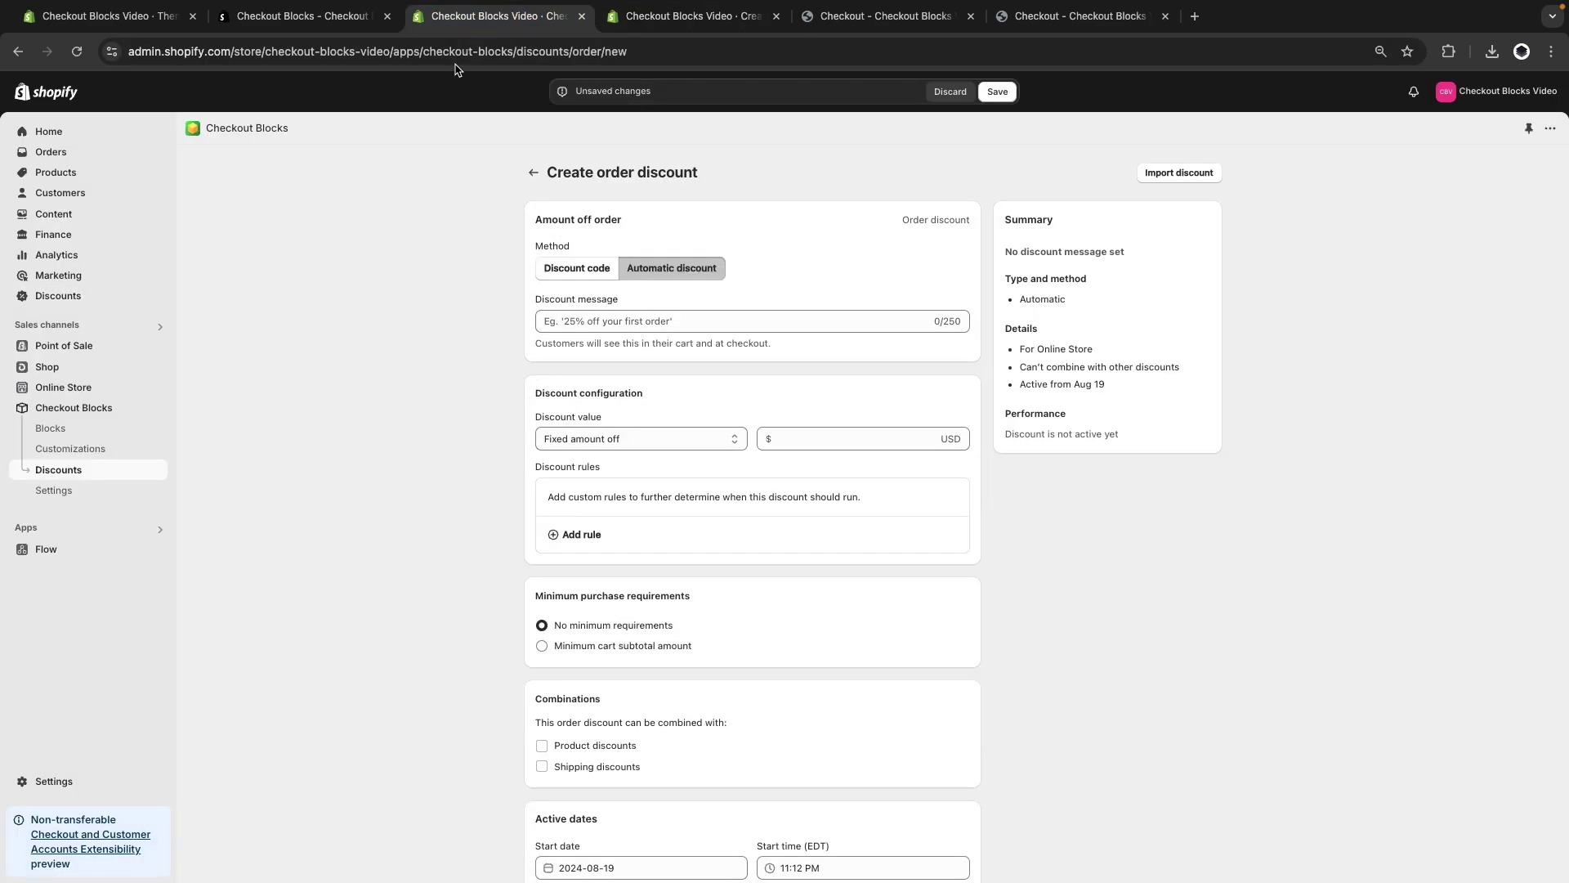
left_click(592, 532)
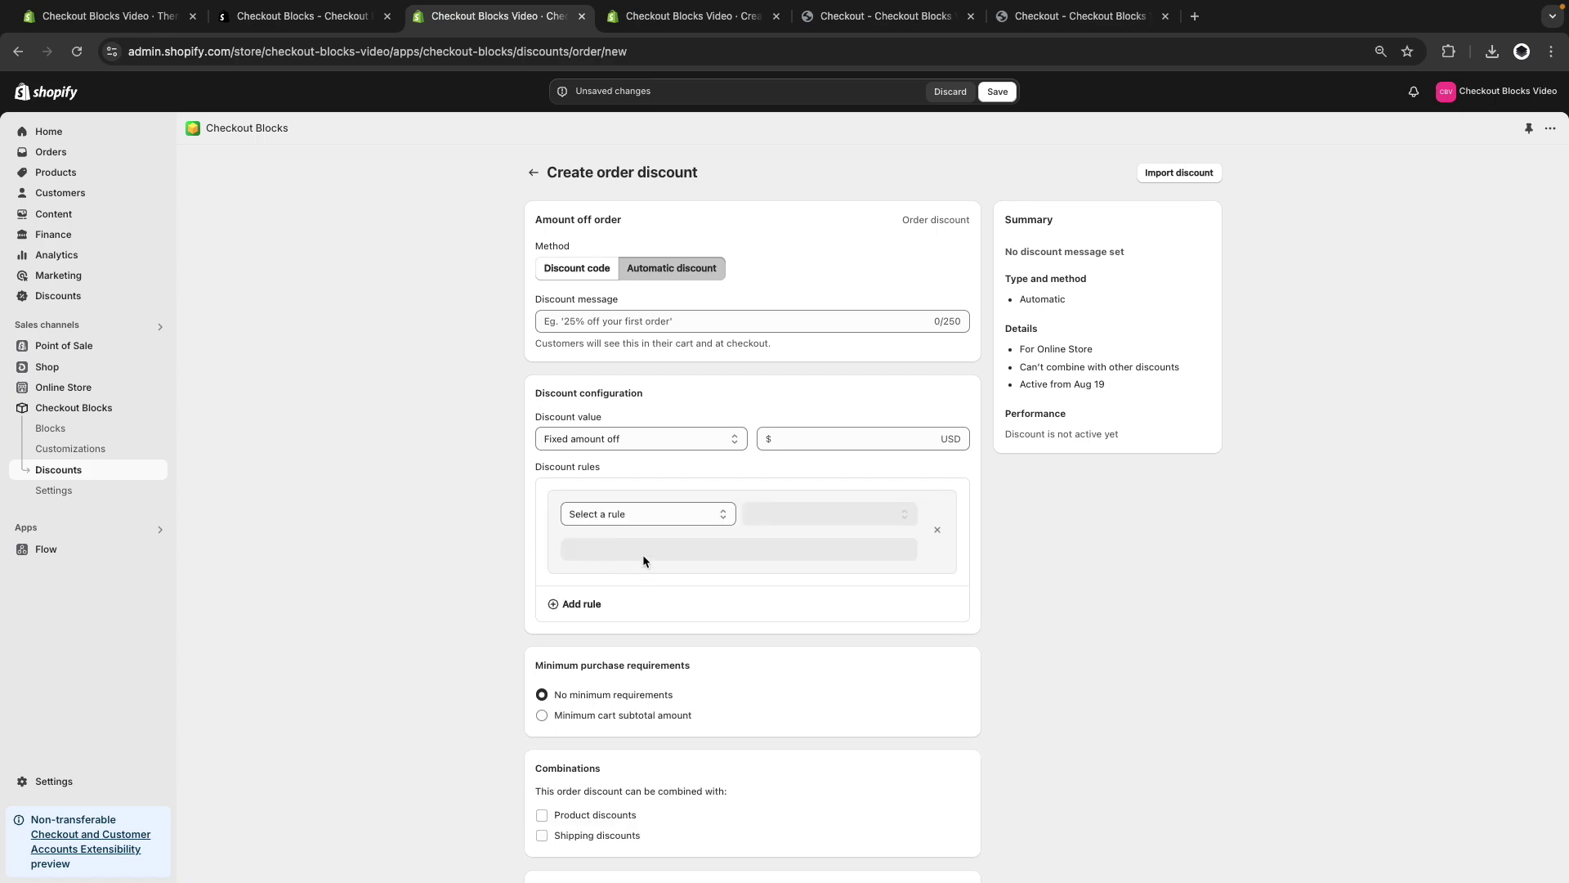
left_click(637, 520)
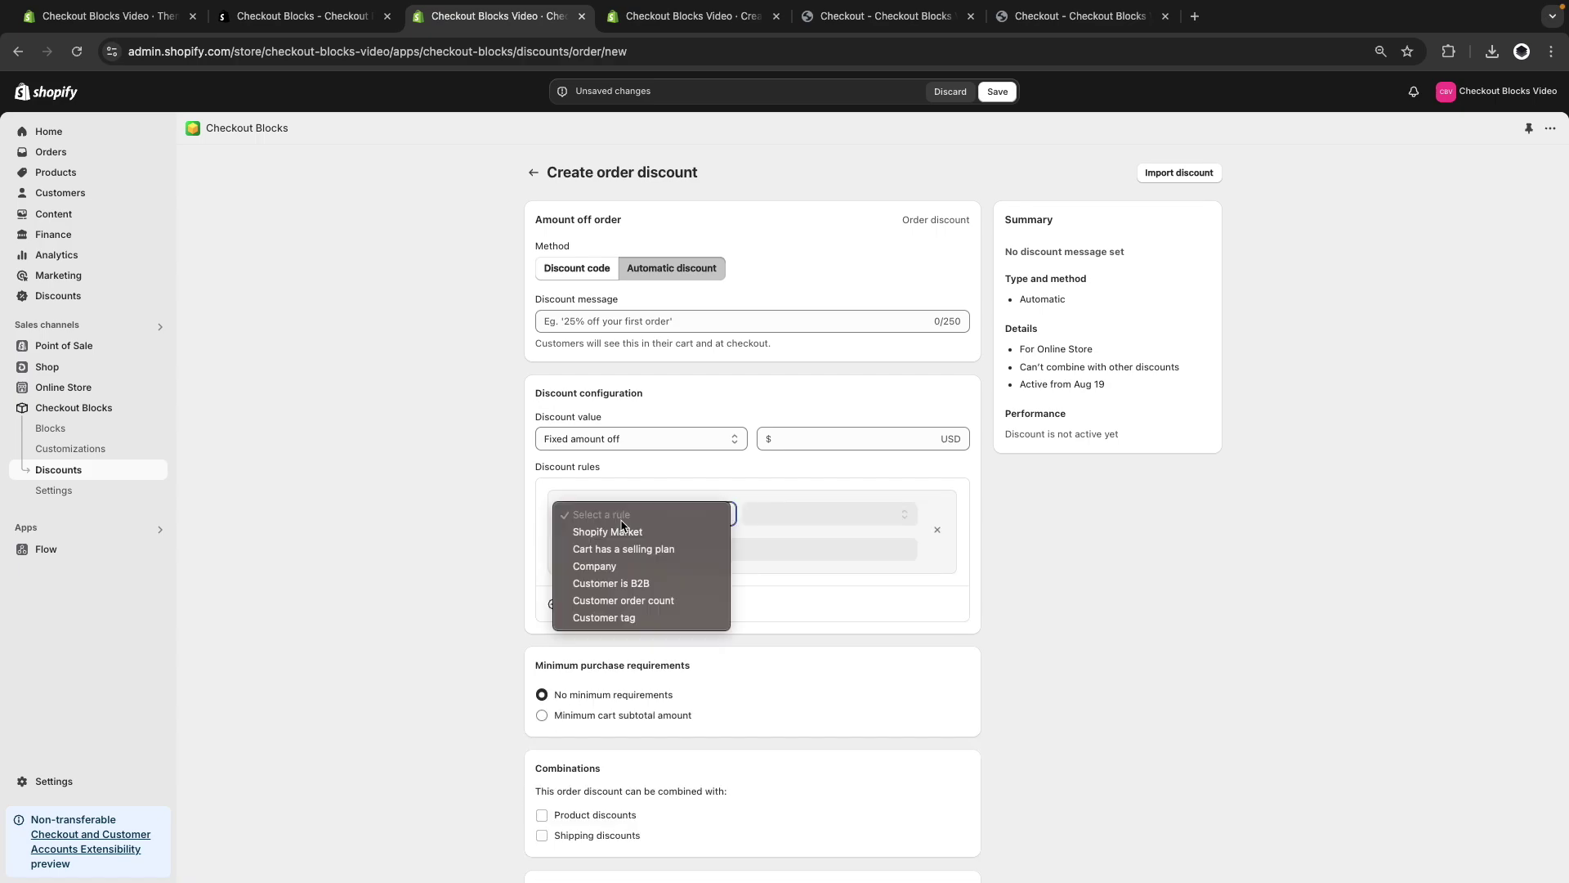
left_click(642, 570)
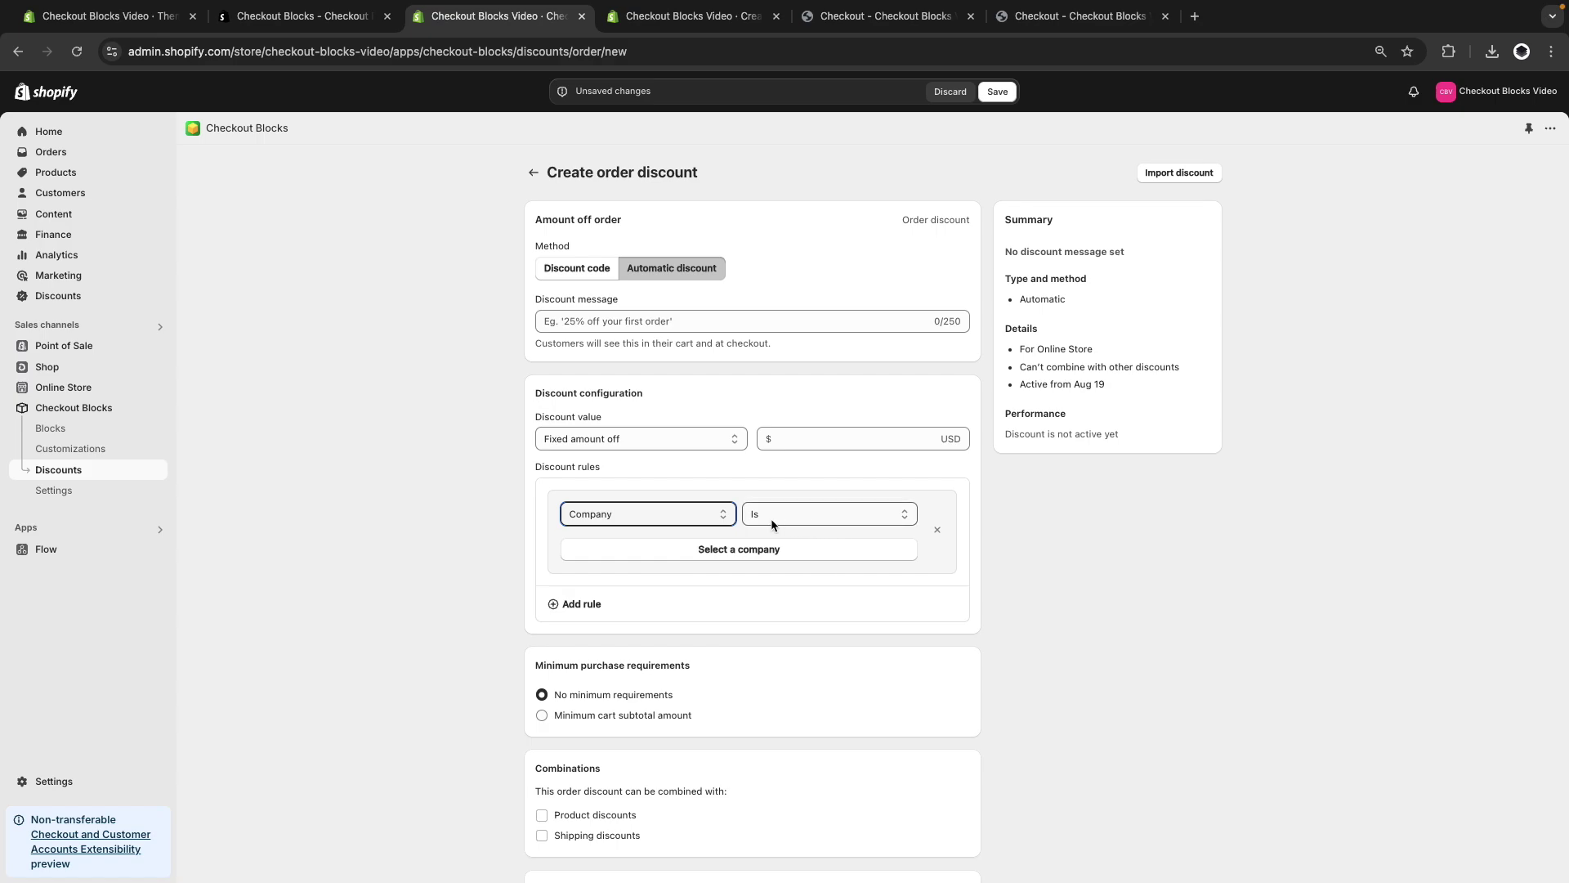
left_click(689, 515)
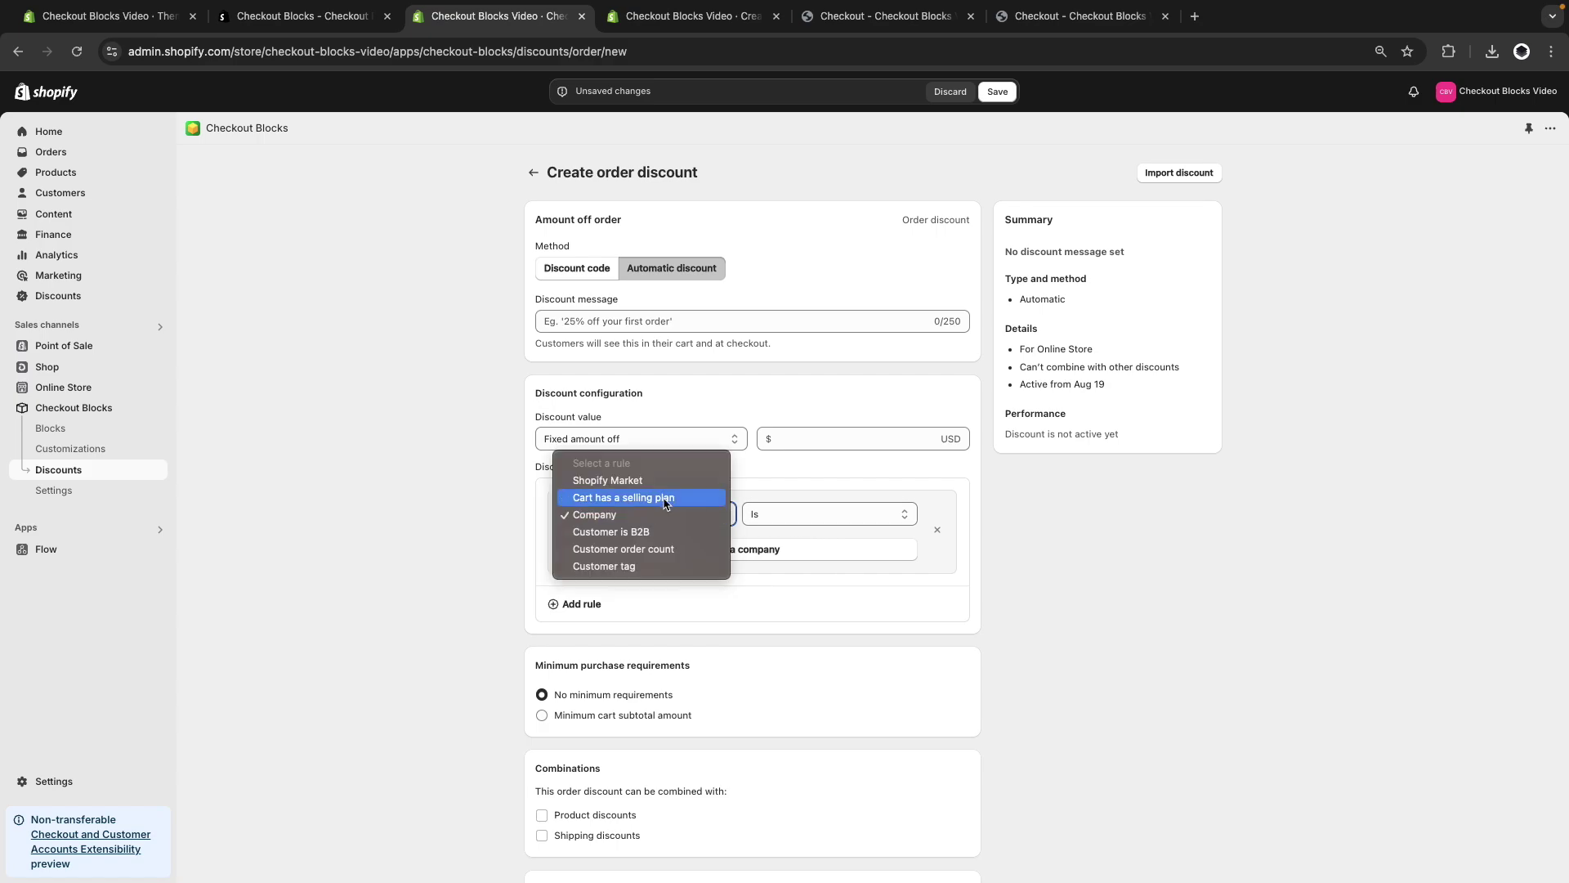
left_click(659, 566)
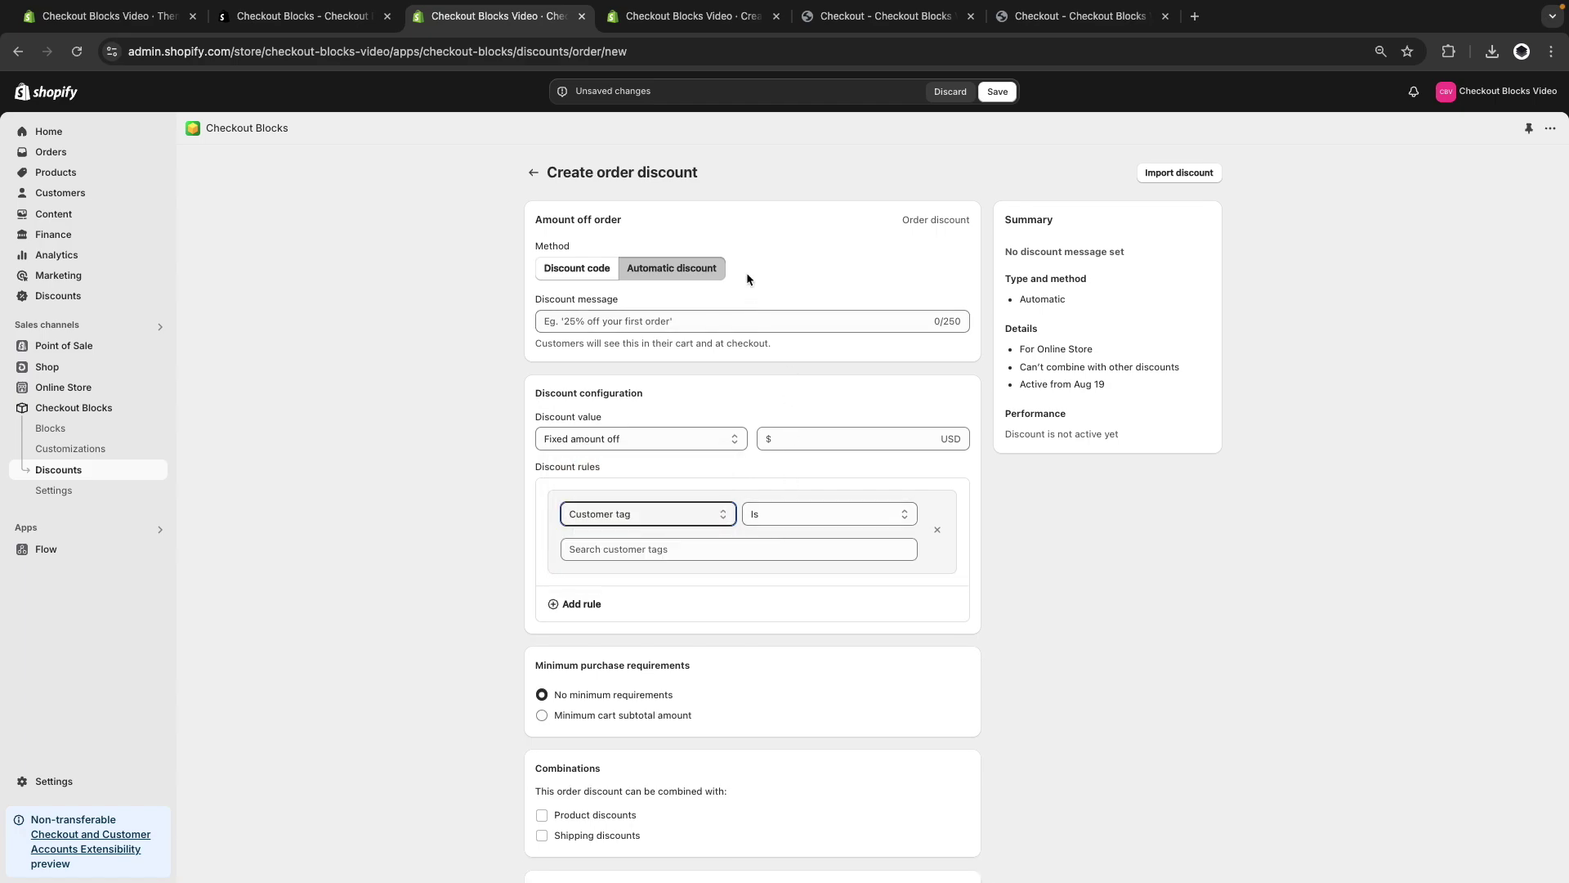
Set customer eligibility to Specific customer segments in the standard Shopify order discount.
left_click(644, 25)
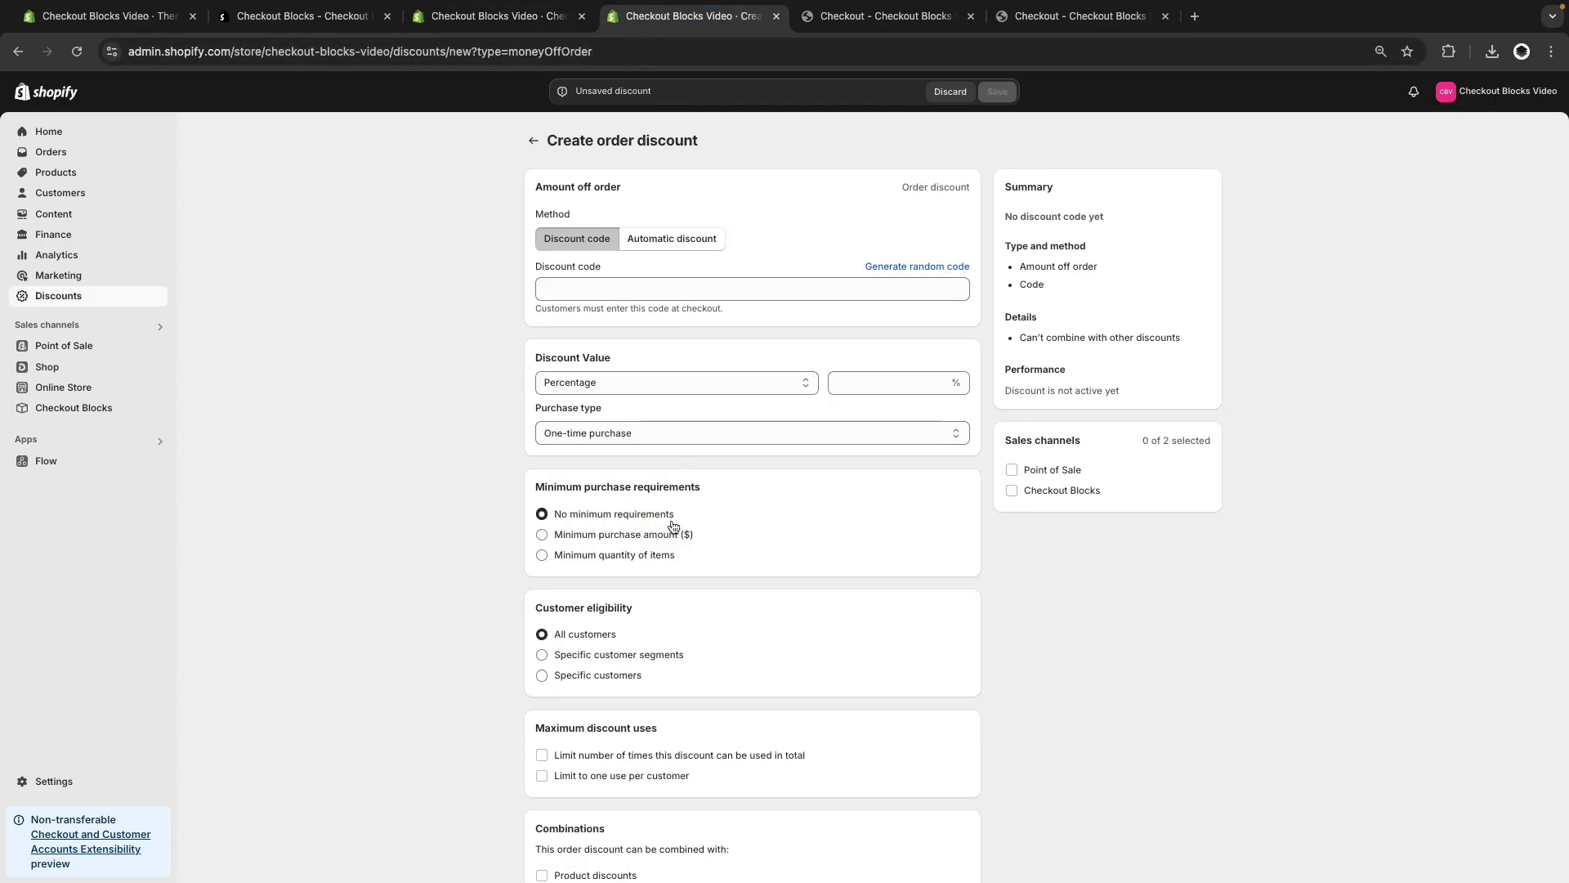
scroll(667, 539, "down", 2)
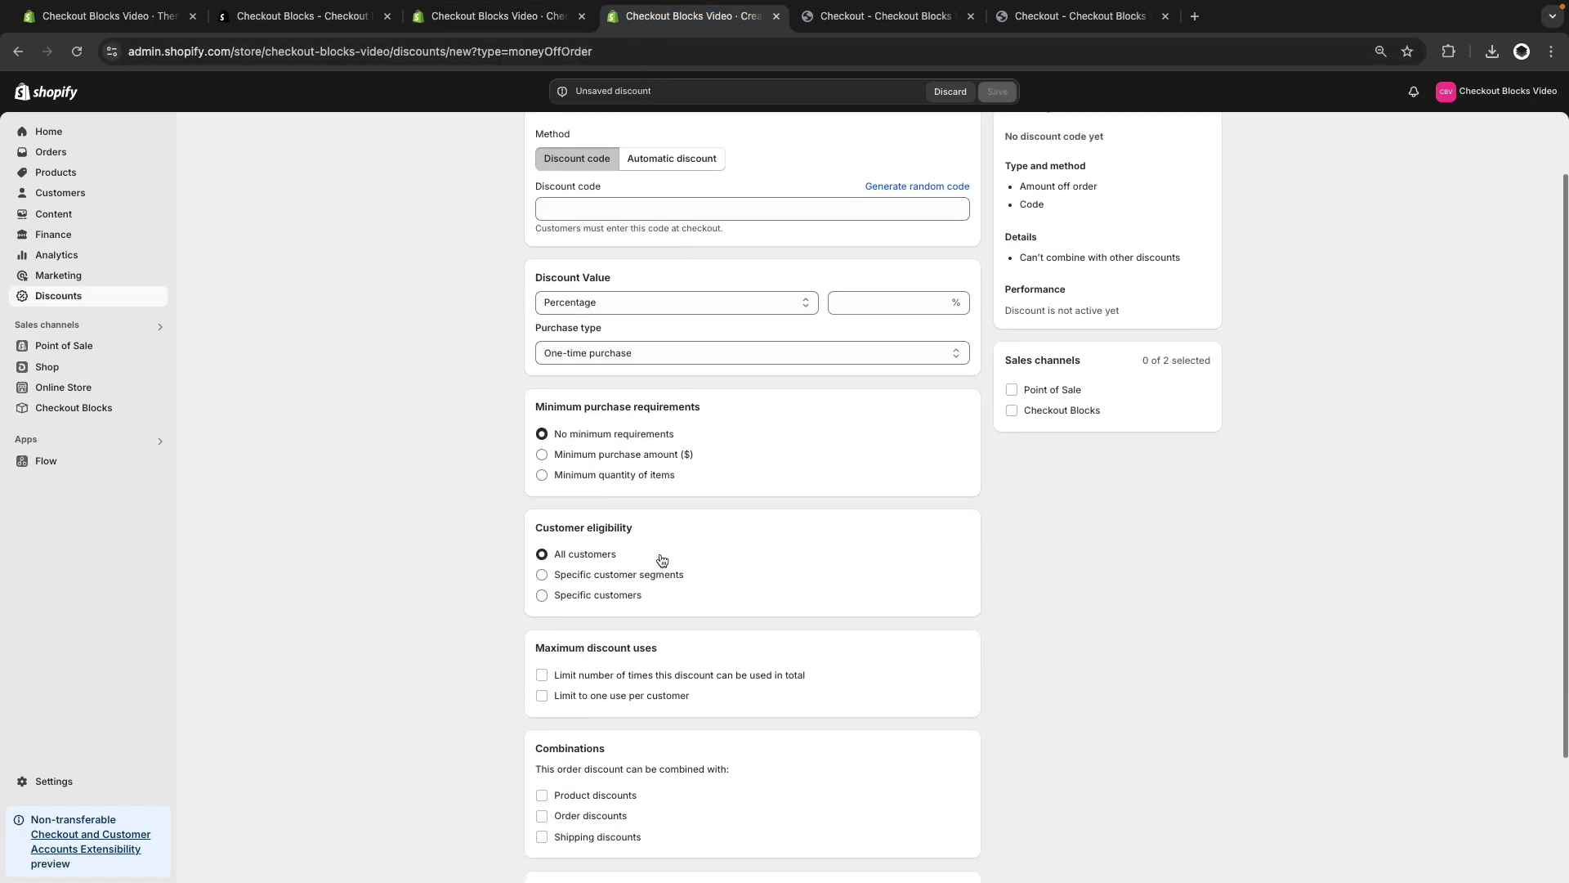
left_click(617, 577)
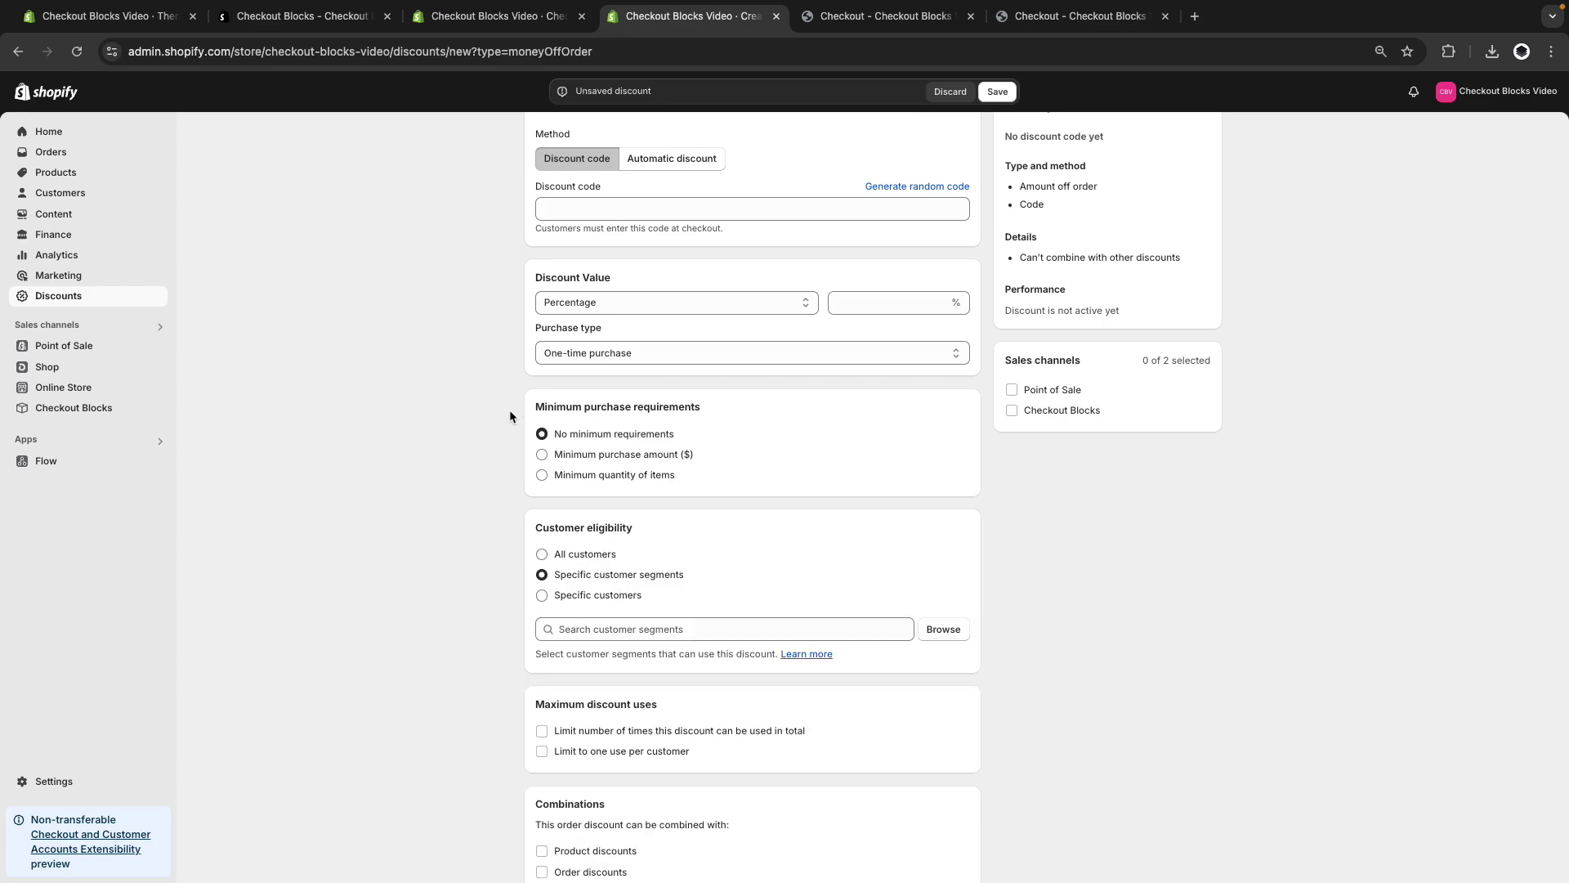
Return to the Checkout Blocks order discount and change its rule to Shopify Market.
left_click(494, 18)
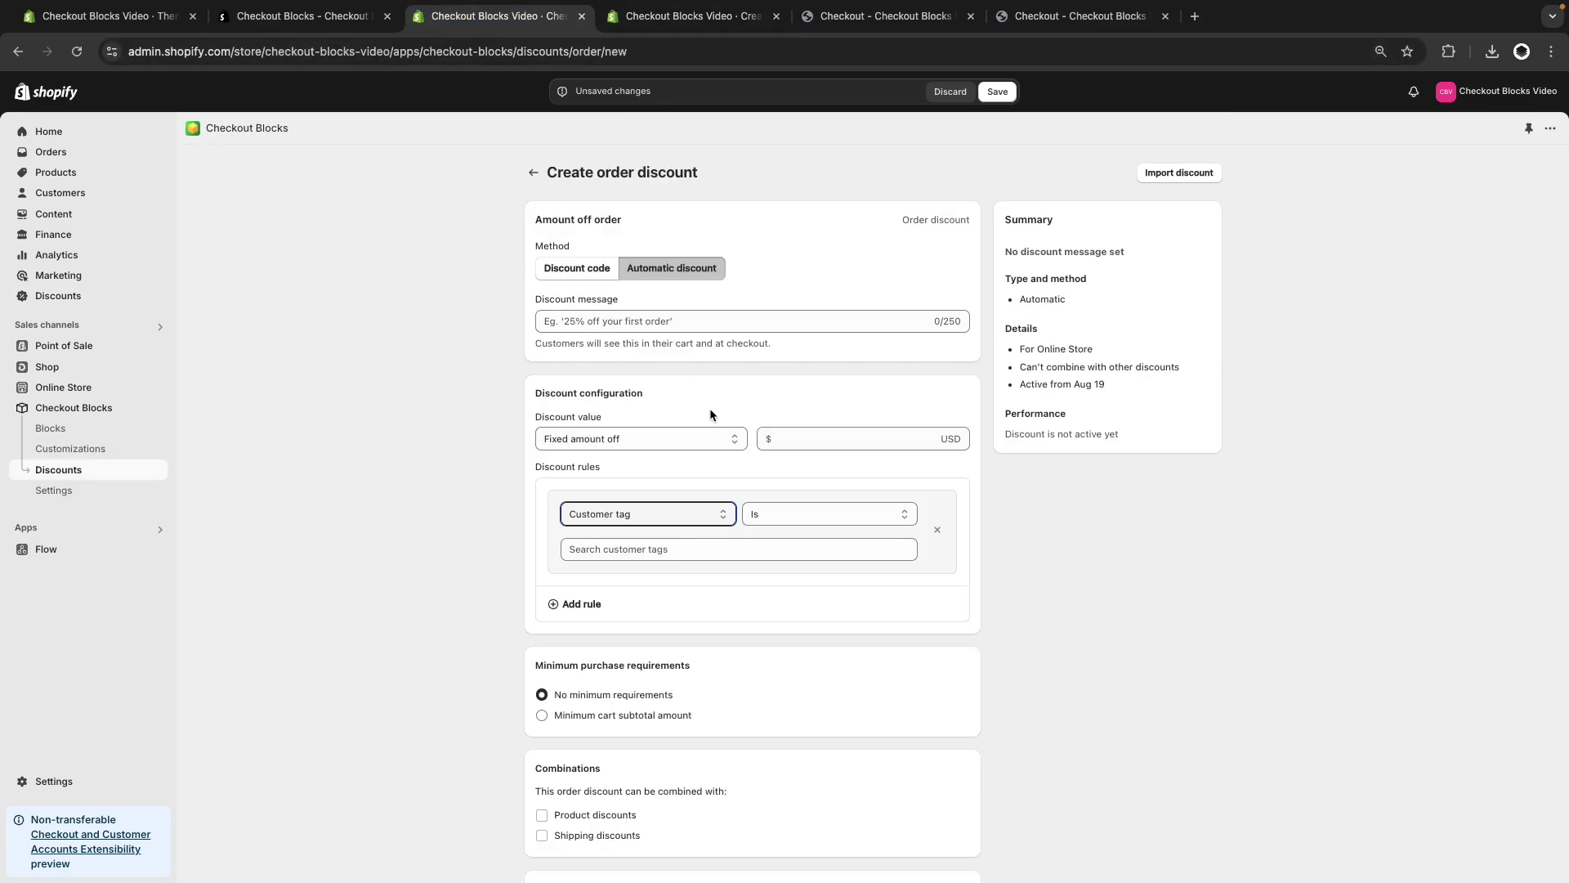
left_click(645, 515)
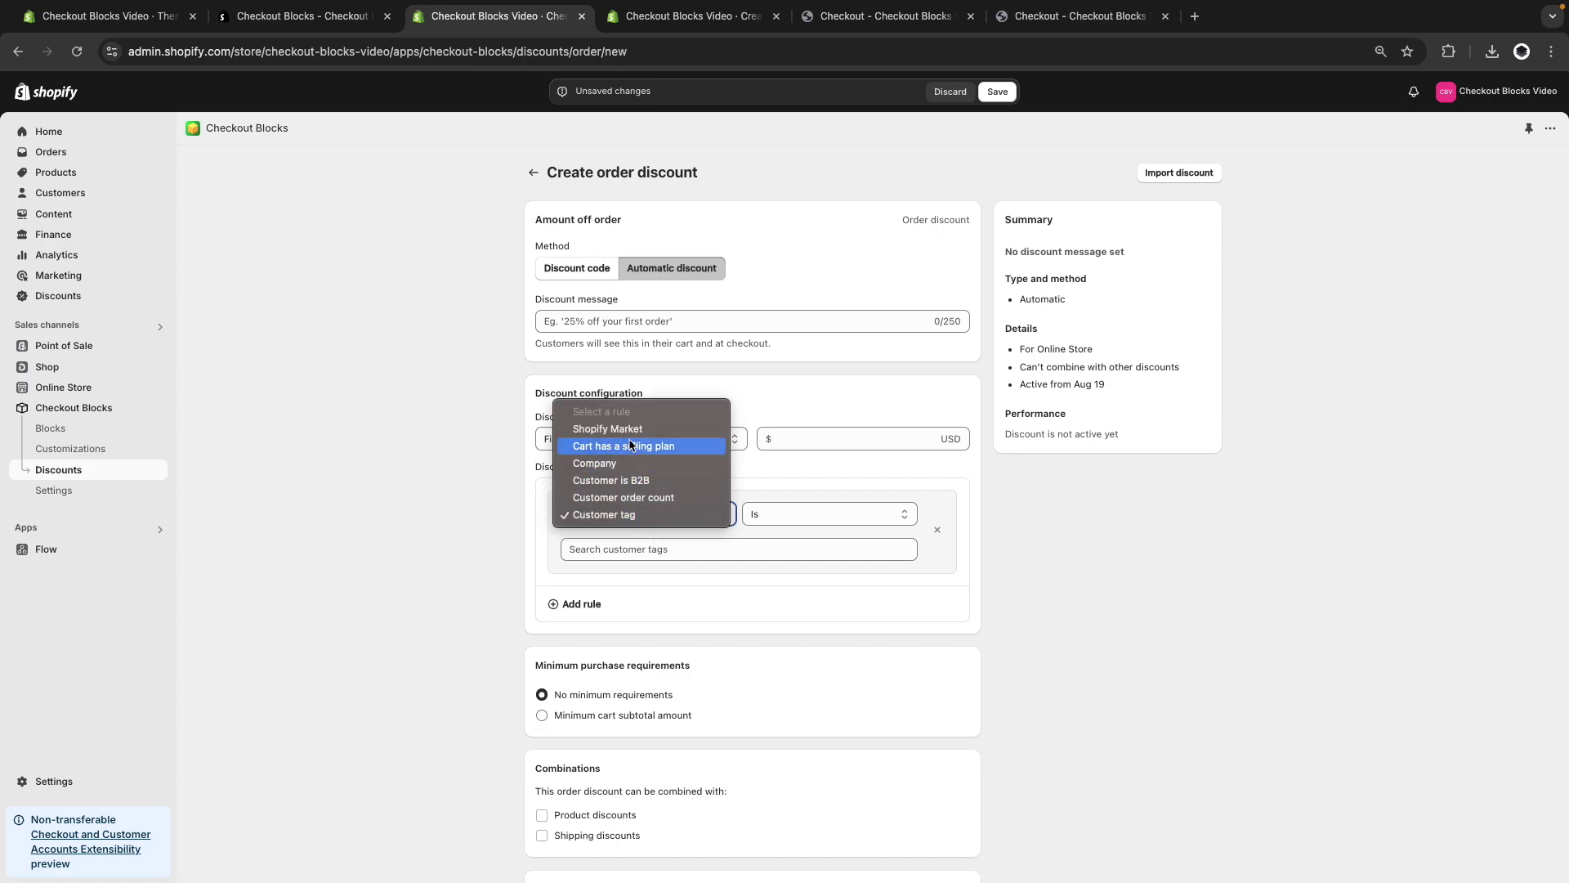
left_click(683, 433)
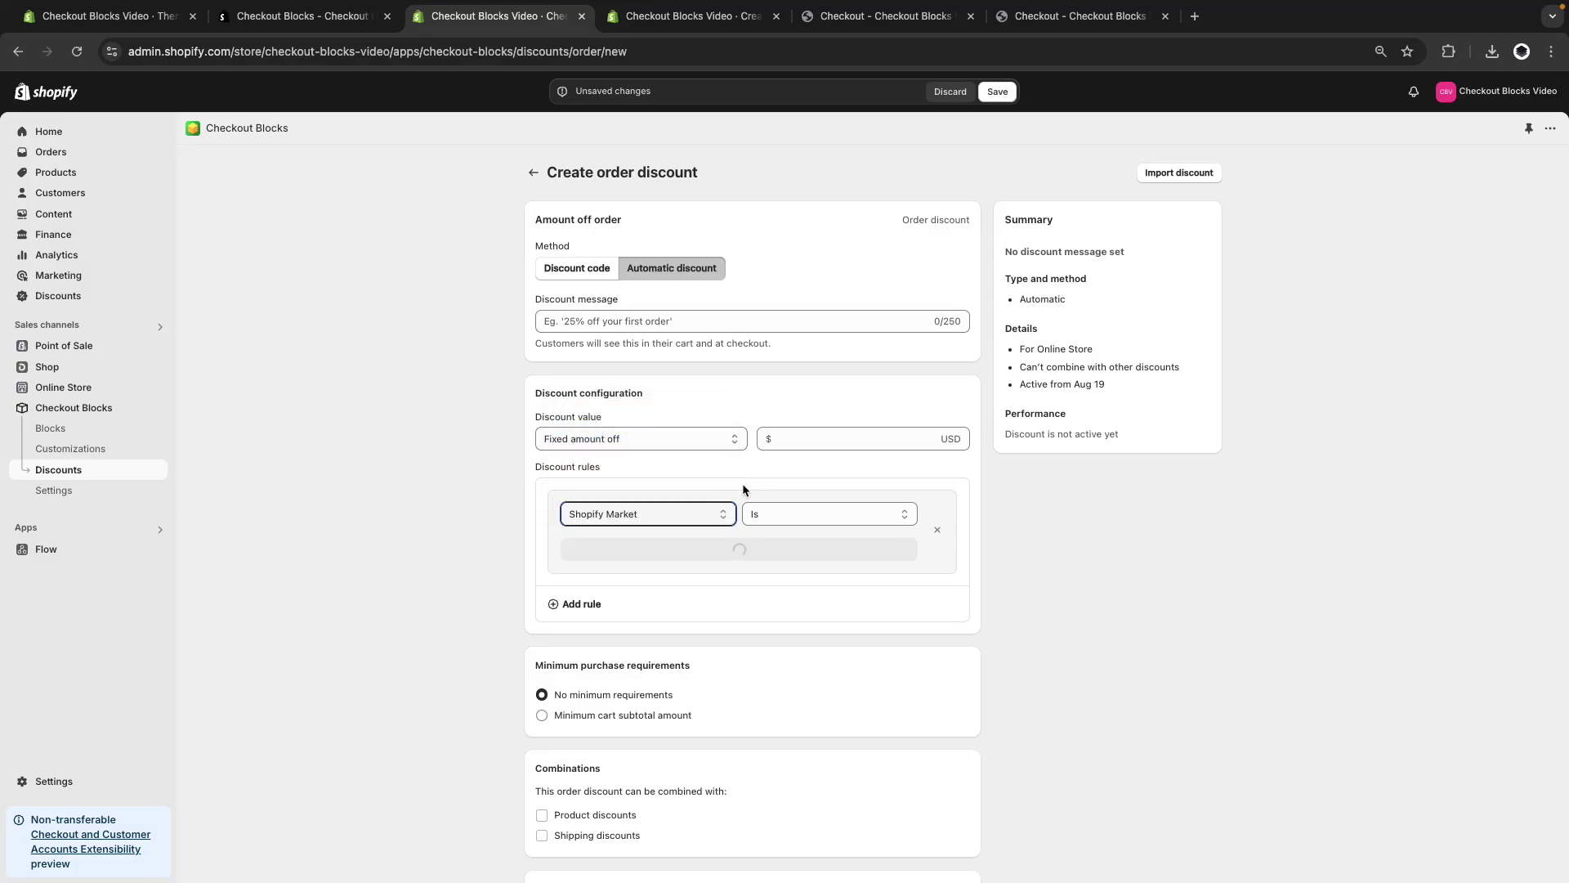
left_click(600, 204)
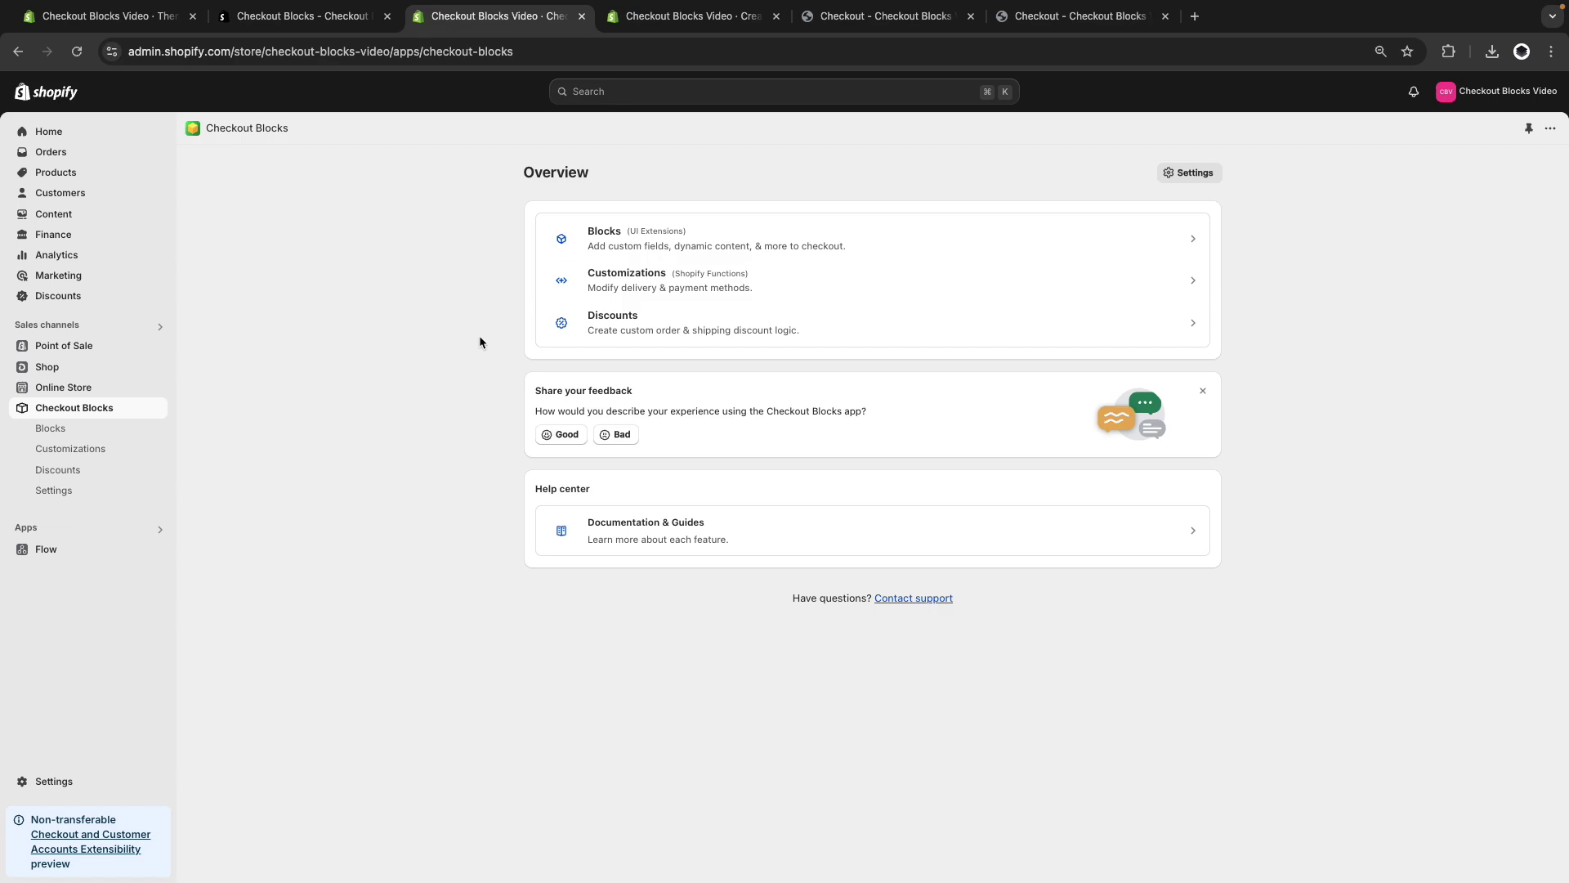
Open the Checkout Blocks branding editor by appending /branding to the app's web address.
key("super+l")
key("Right")
type("/branding")
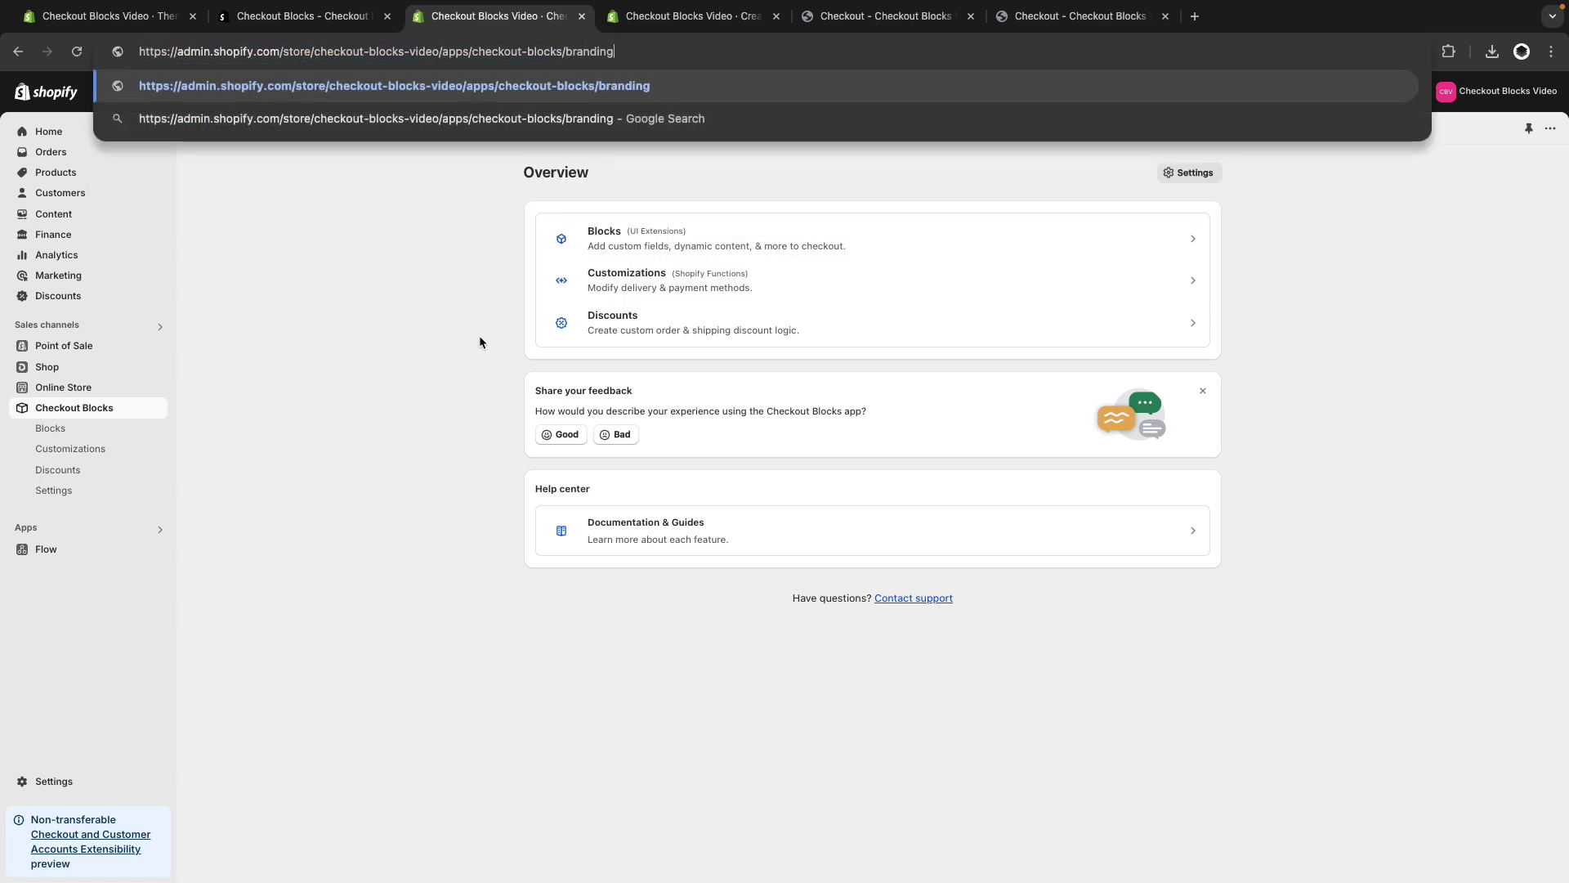
key("Return")
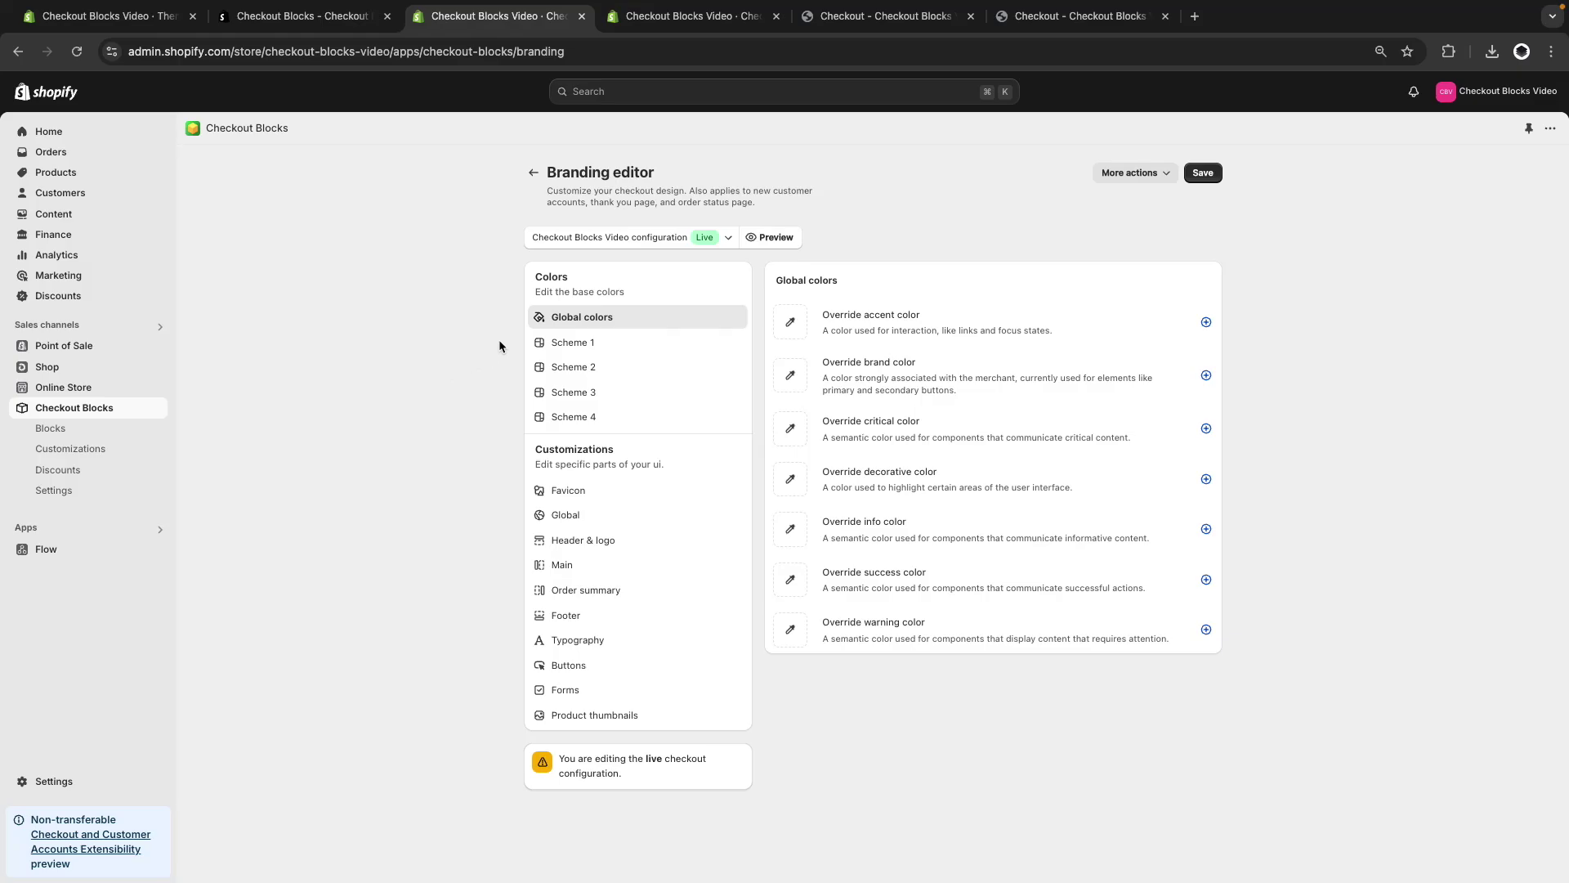
Customize the live checkout configuration from the Shopify checkout settings and view its branding settings.
left_click(670, 18)
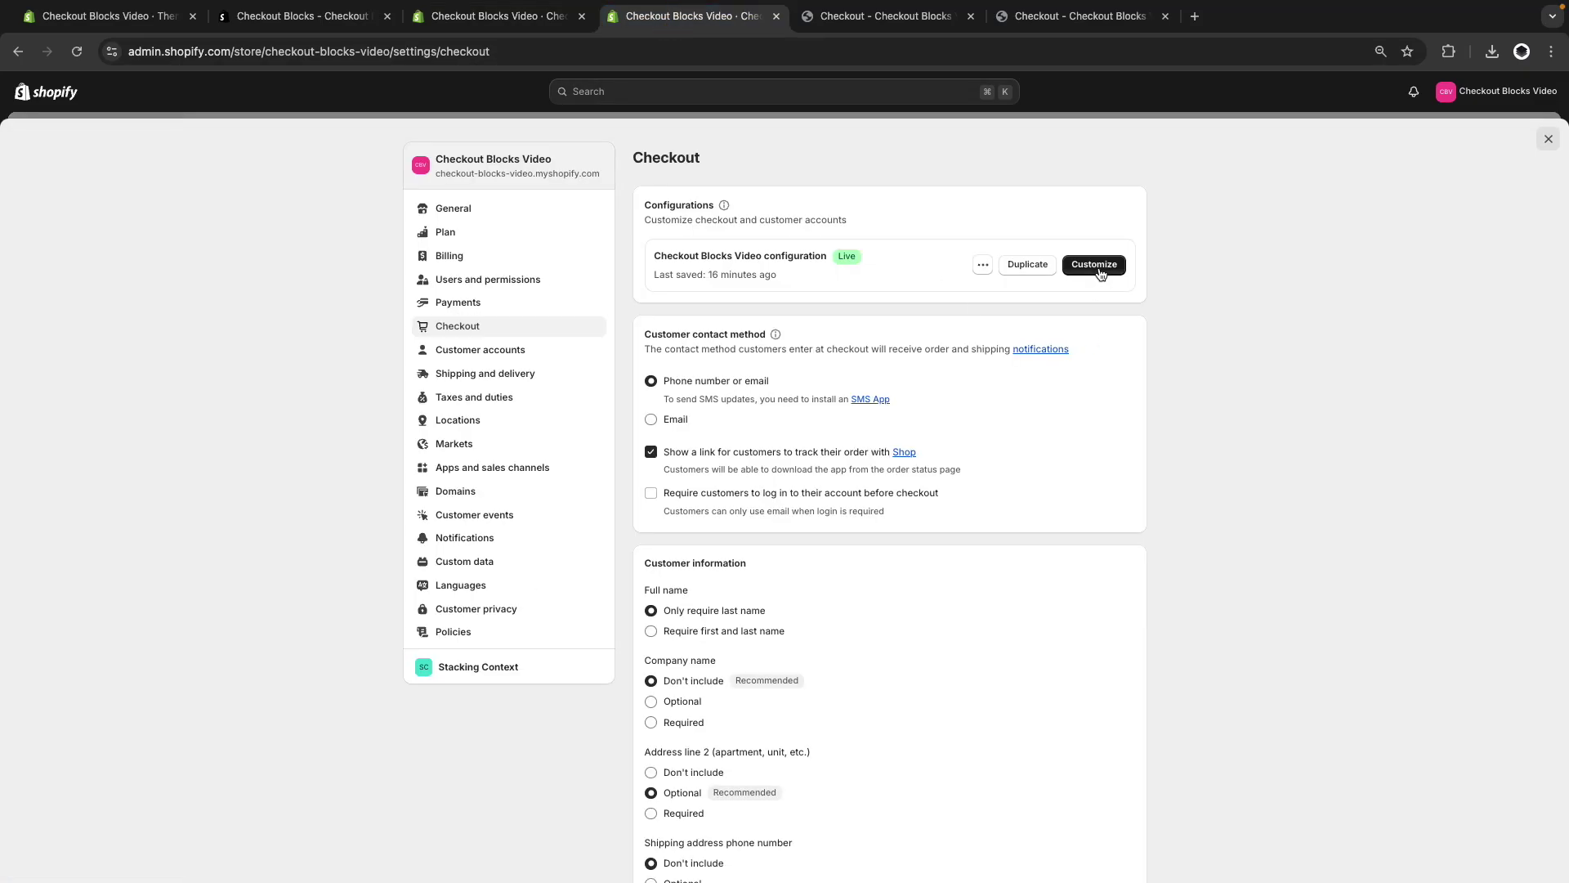
left_click(1100, 272)
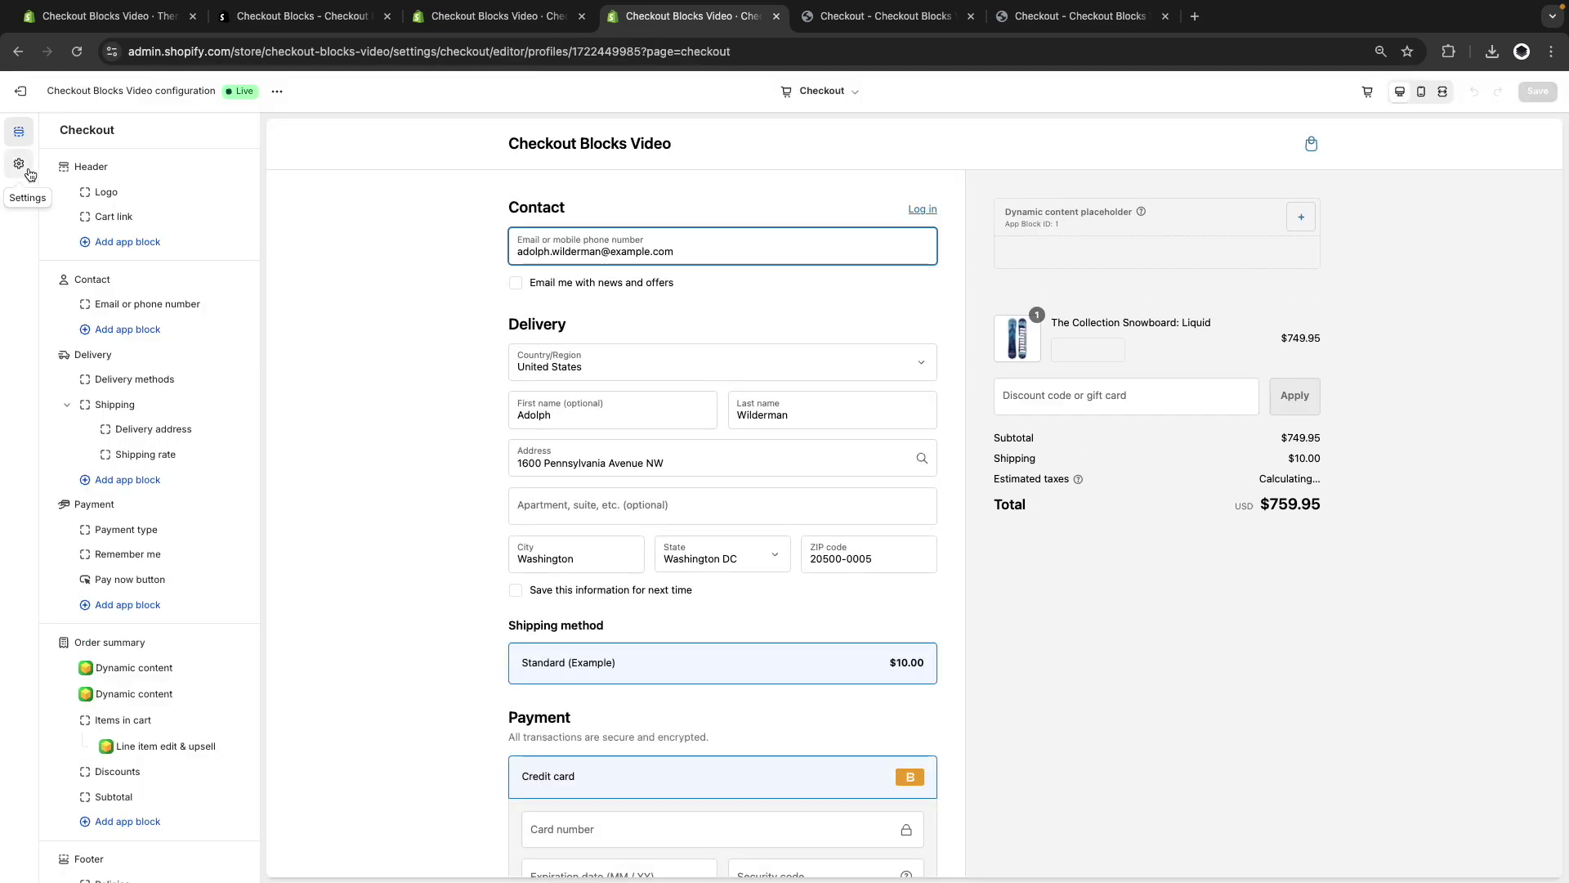
left_click(19, 164)
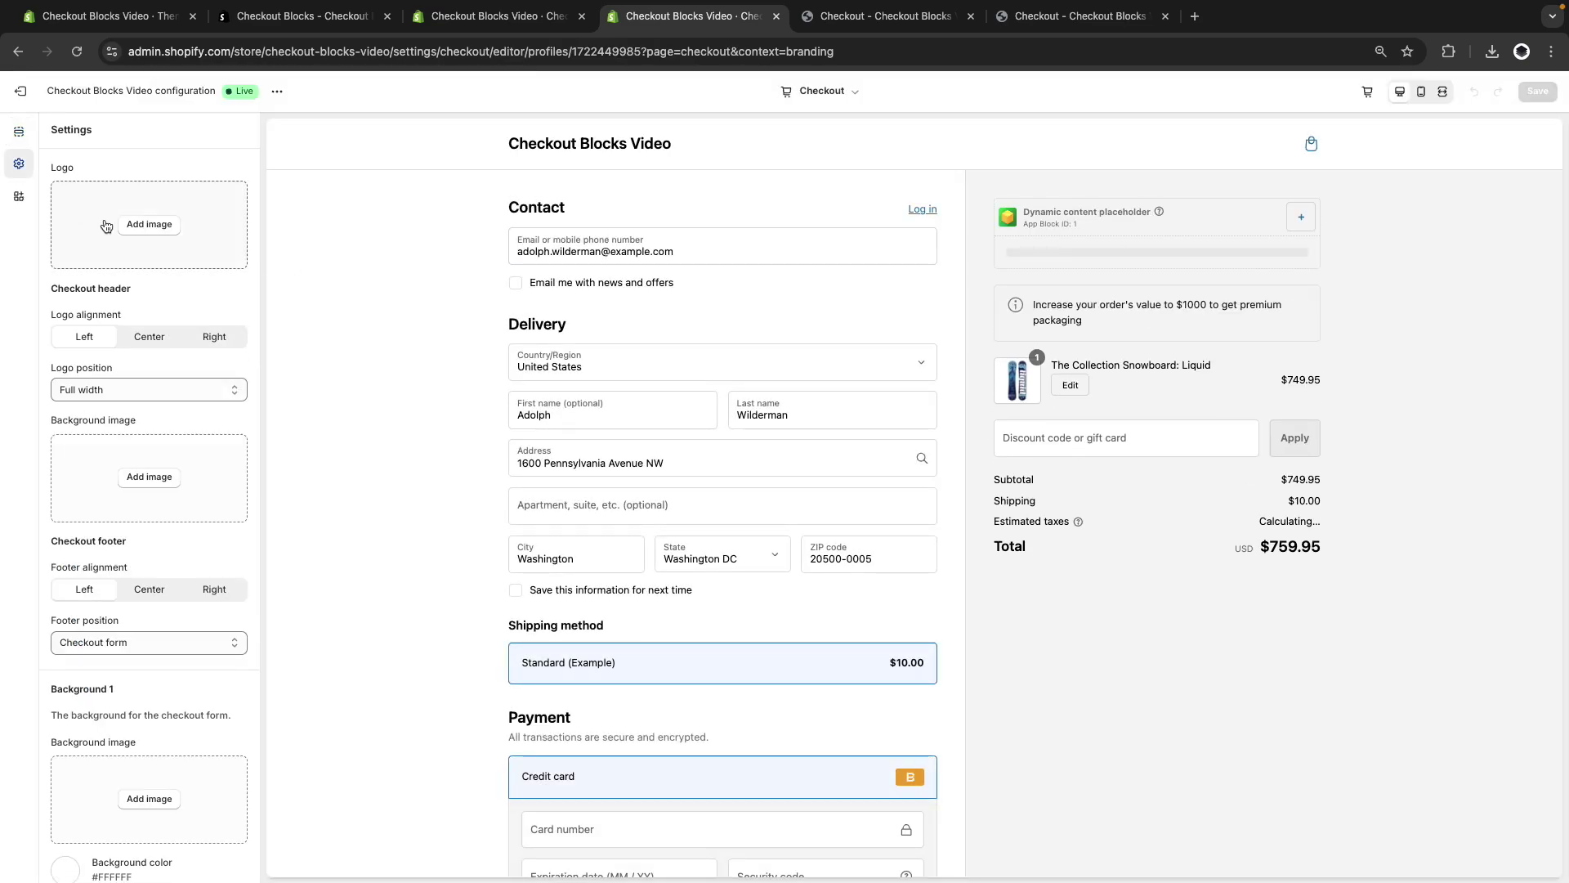
Compare the background, color and typography settings in Shopify's checkout editor with the global color overrides in the Checkout Blocks branding editor.
scroll(175, 328, "down", 7)
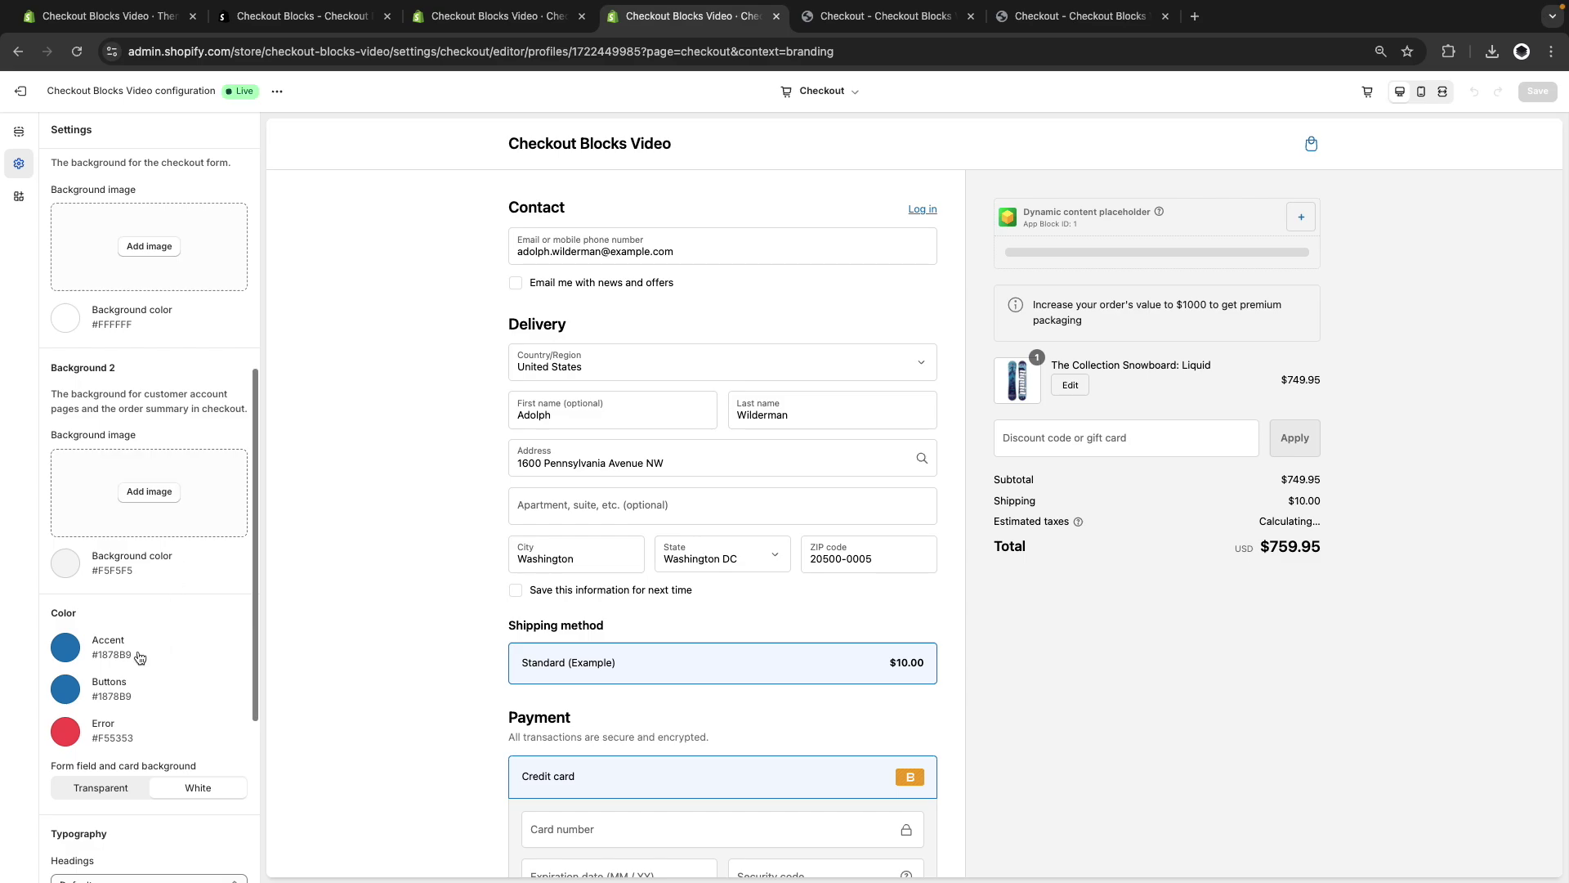
scroll(478, 594, "down", 3)
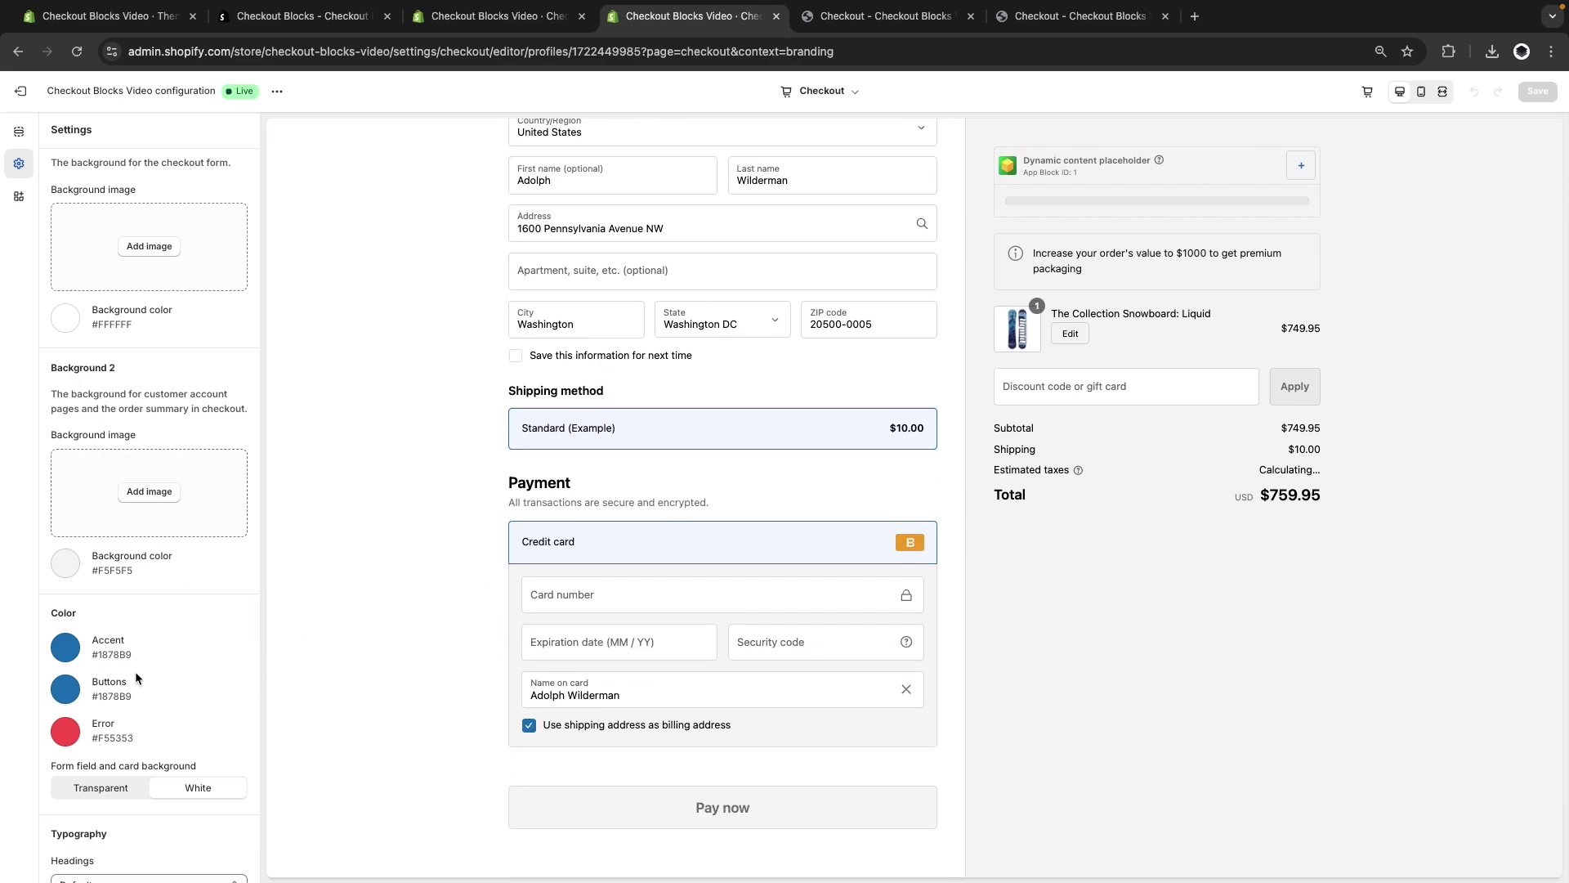
scroll(180, 625, "up", 3)
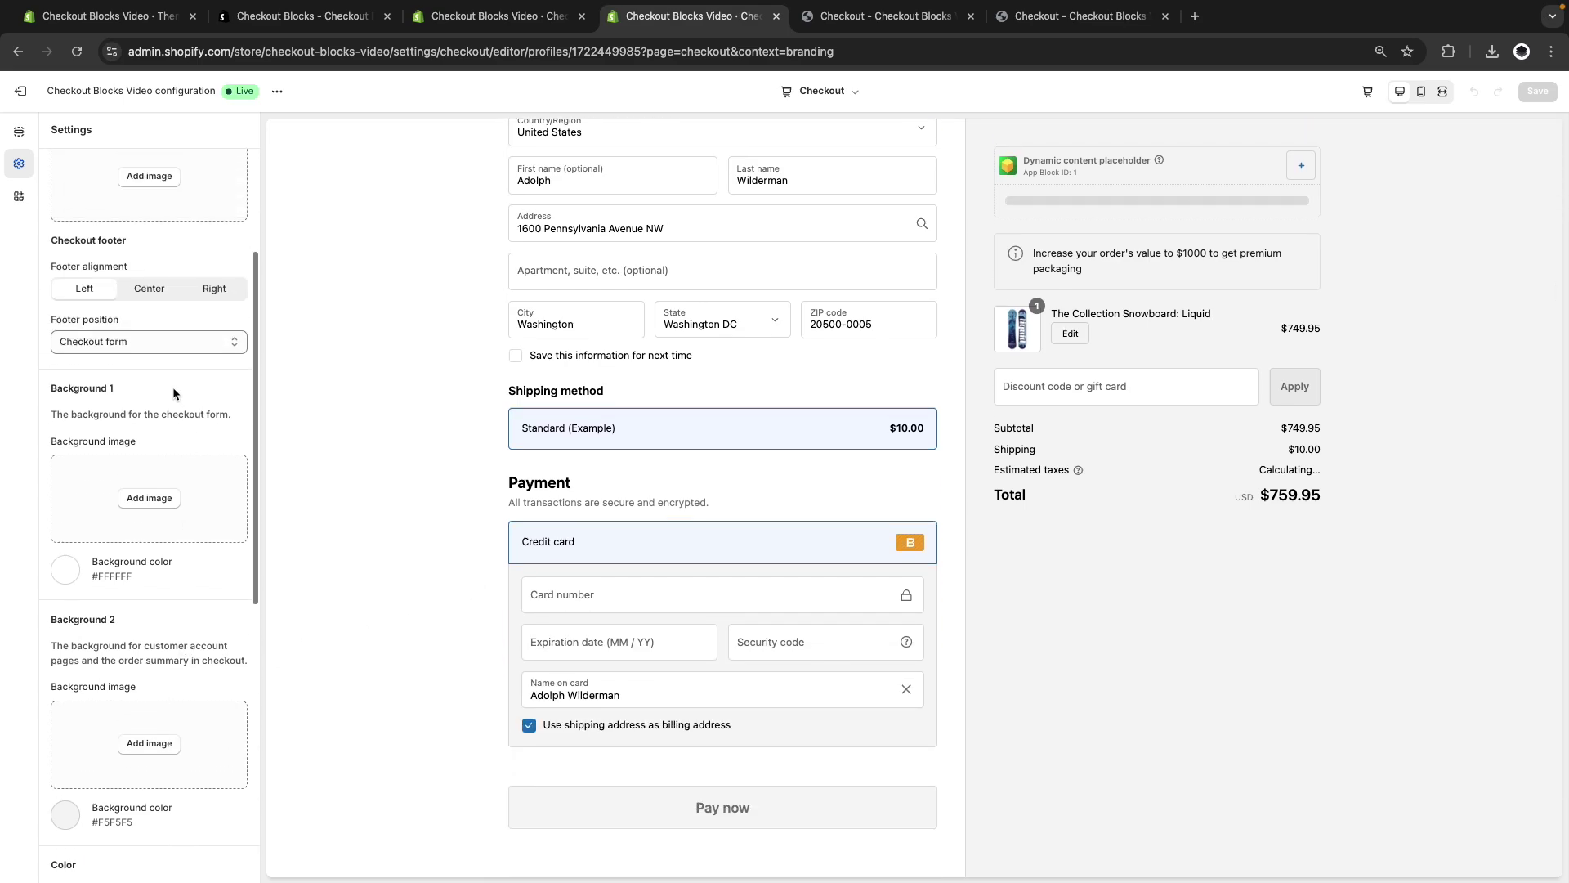
scroll(559, 421, "up", 2)
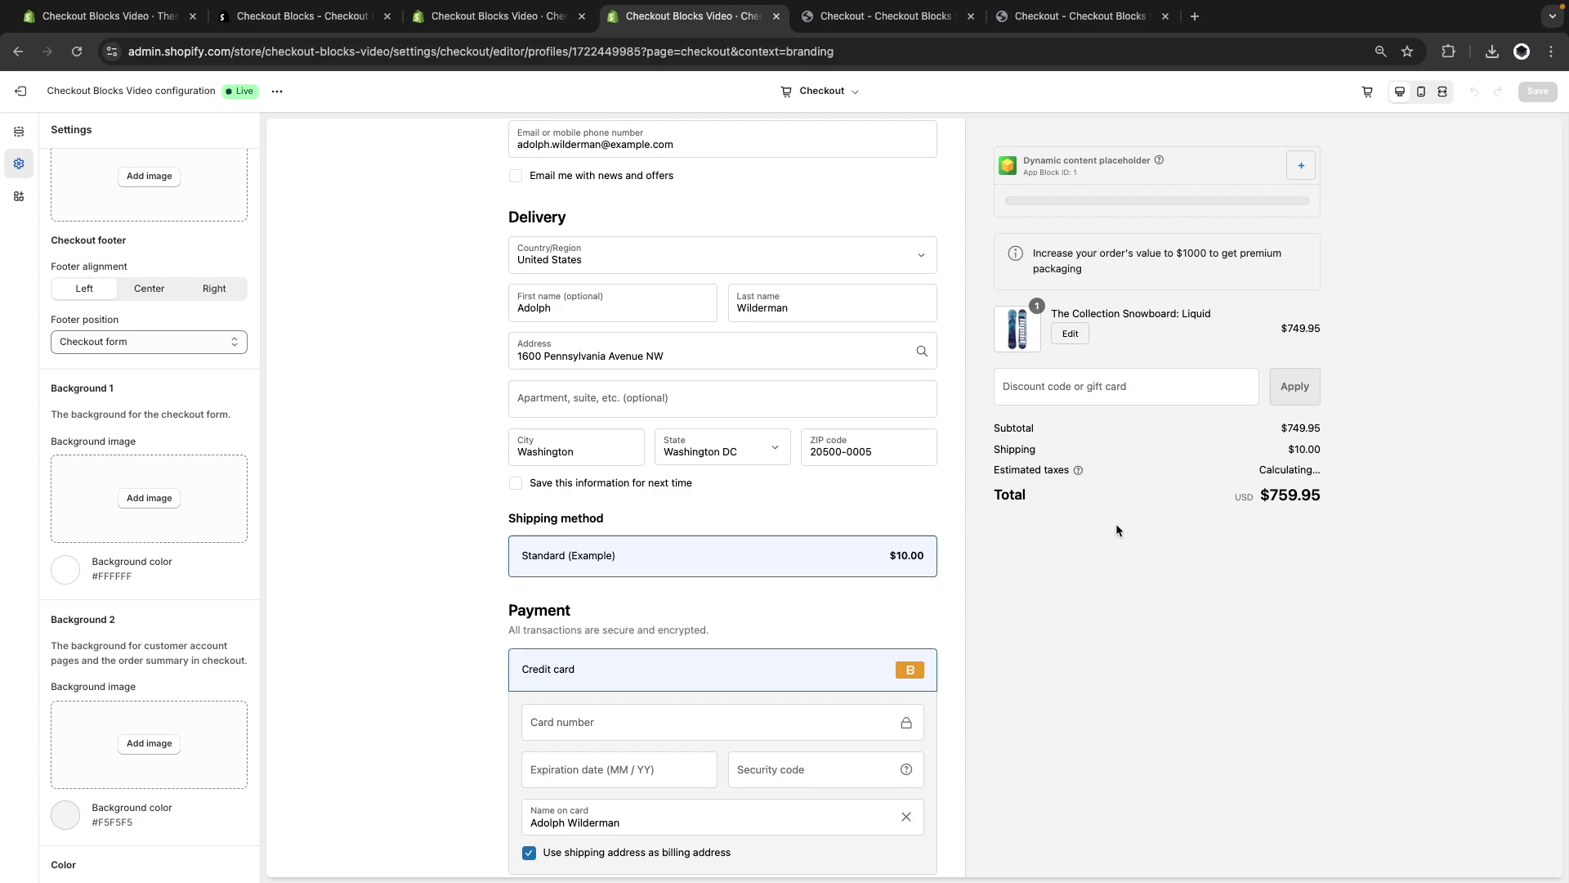
left_click(494, 18)
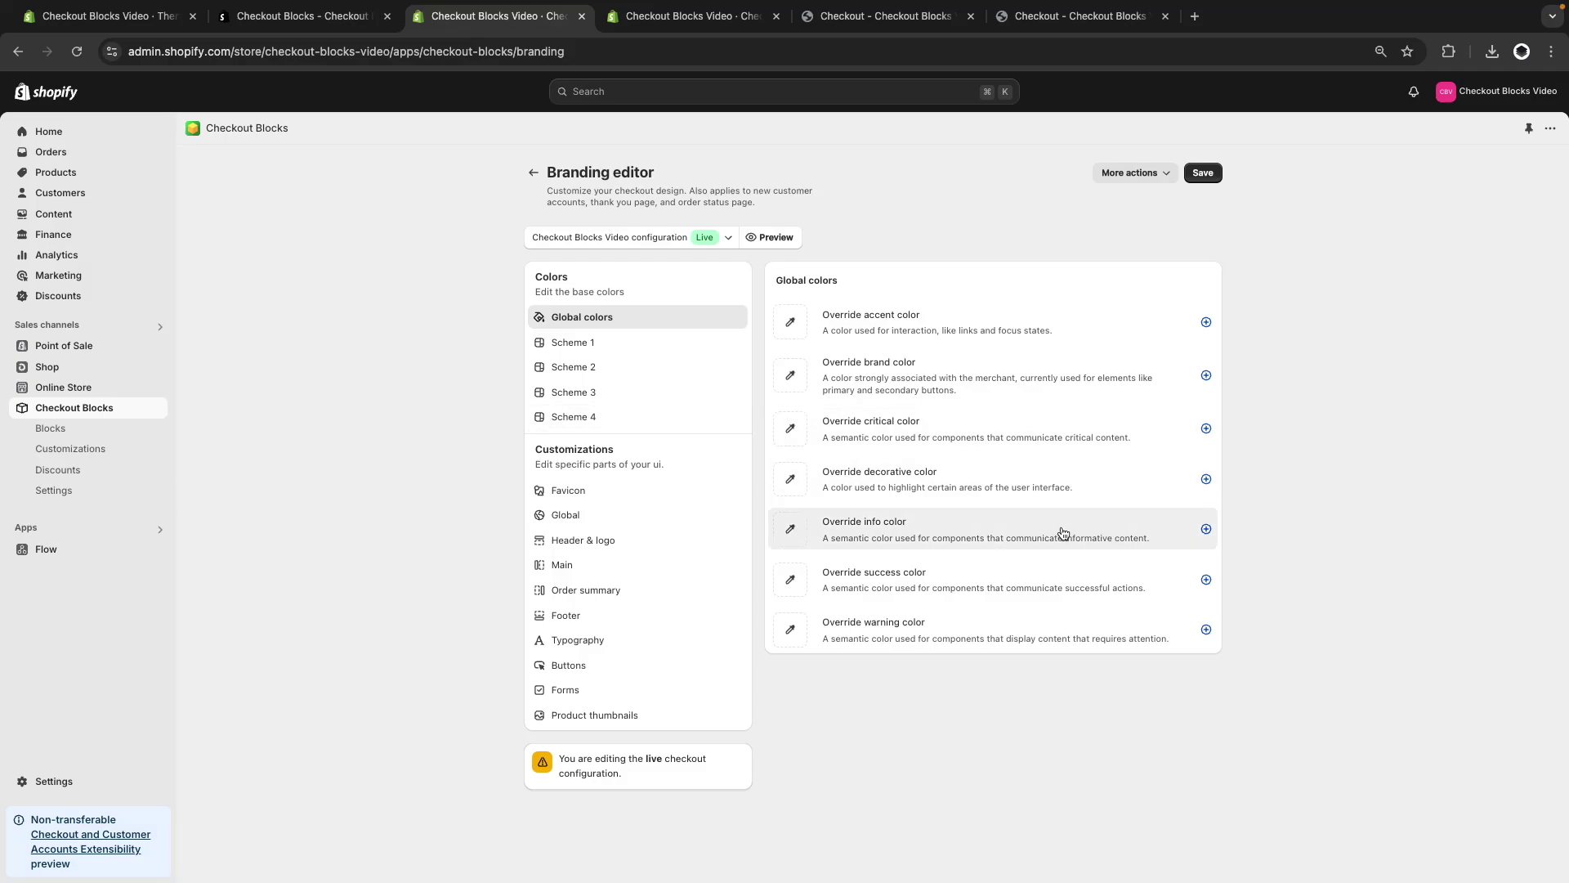
left_click(1001, 532)
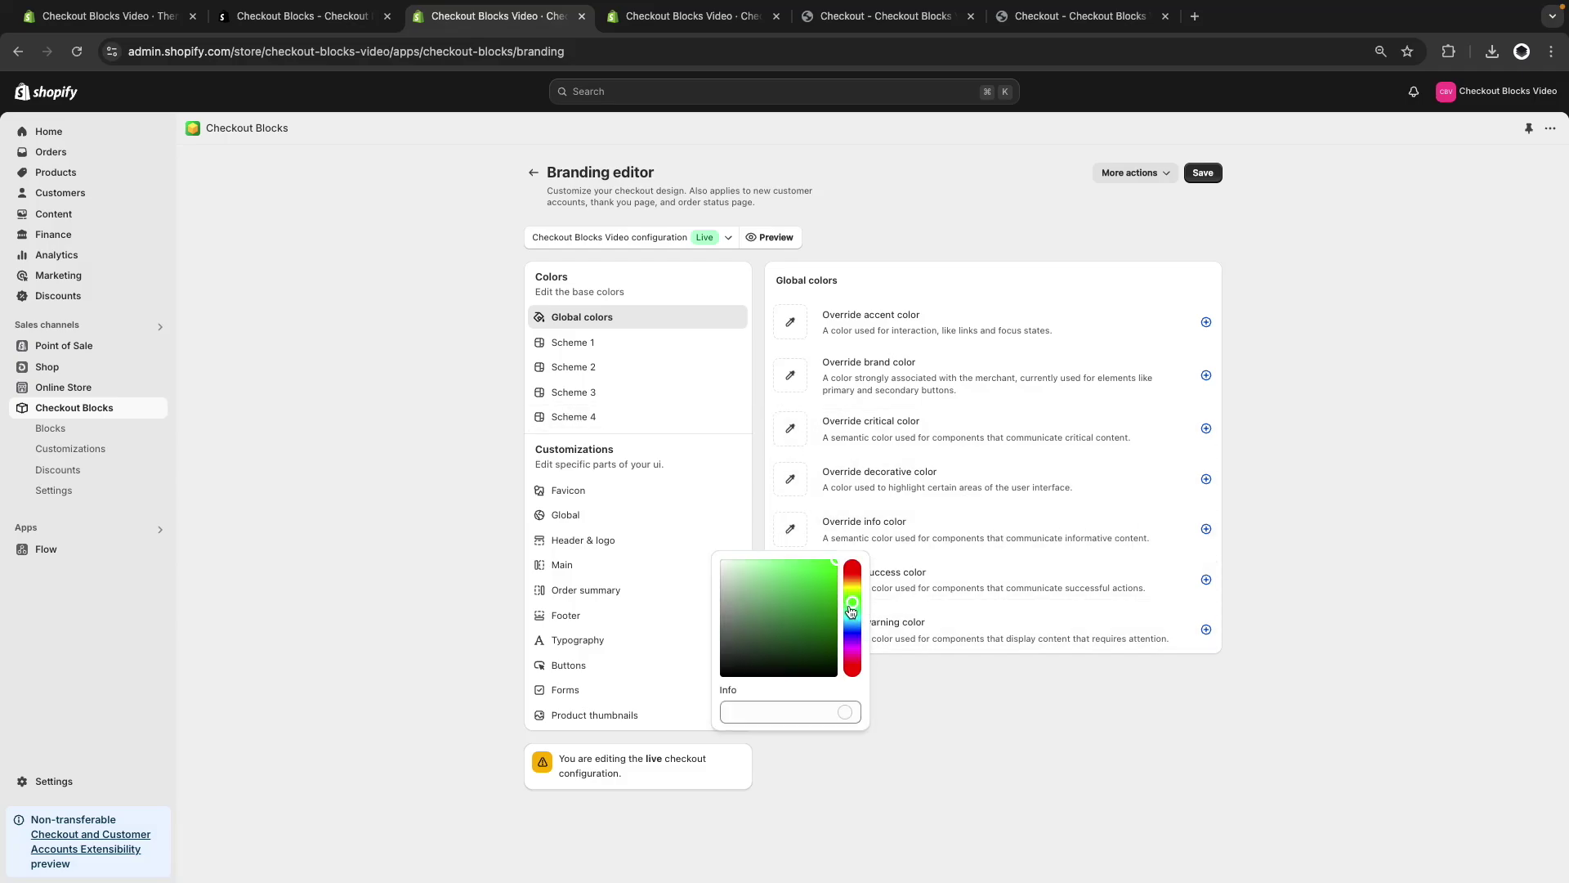
left_click(666, 23)
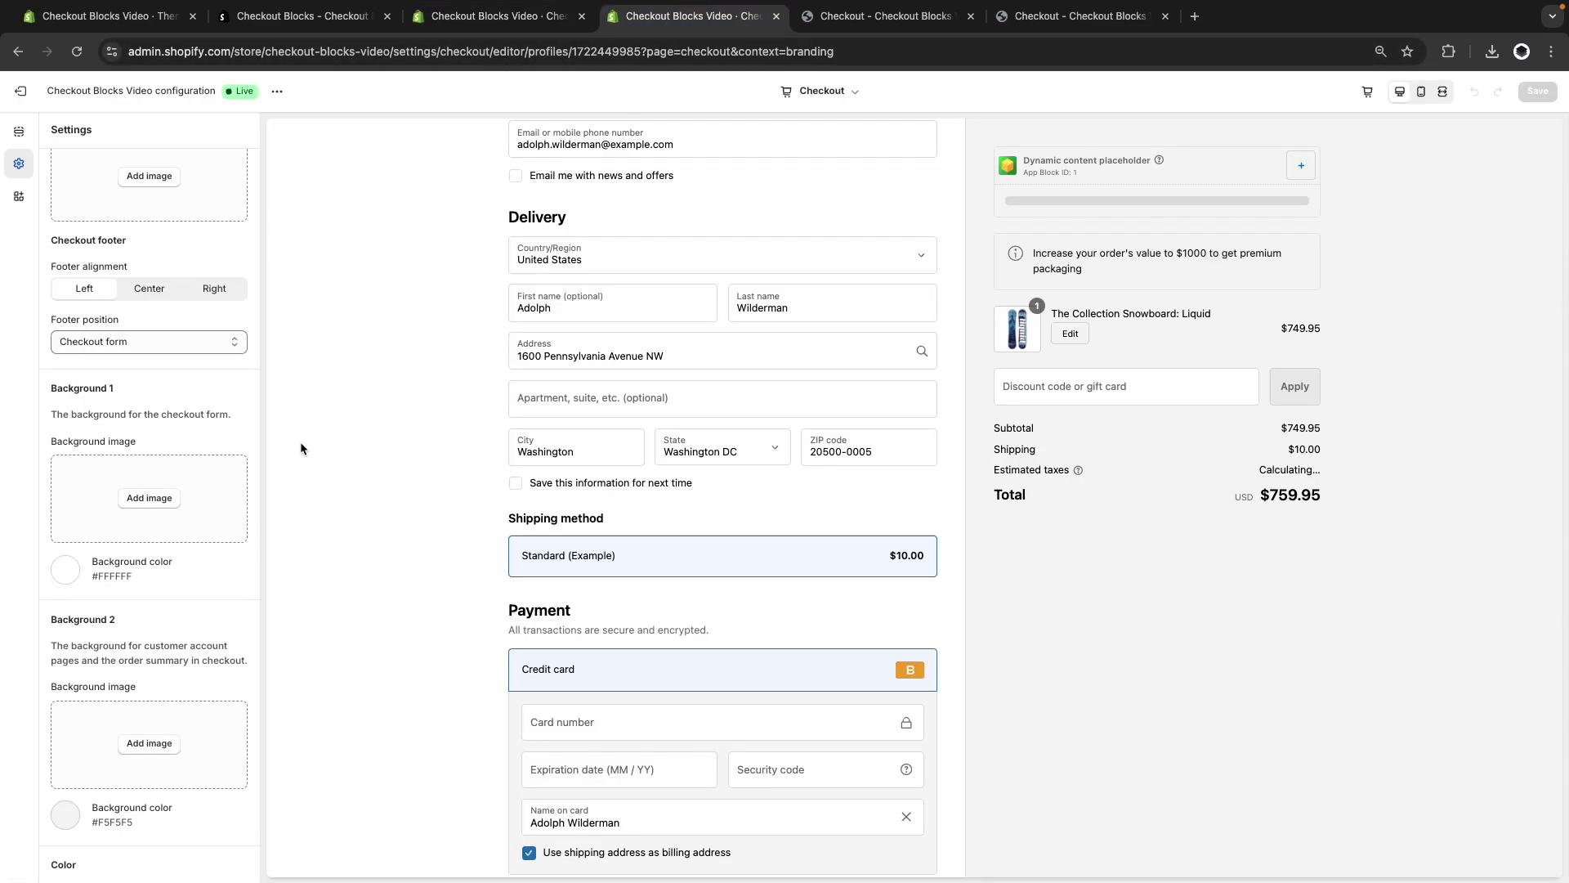
scroll(173, 455, "up", 3)
scroll(174, 455, "down", 8)
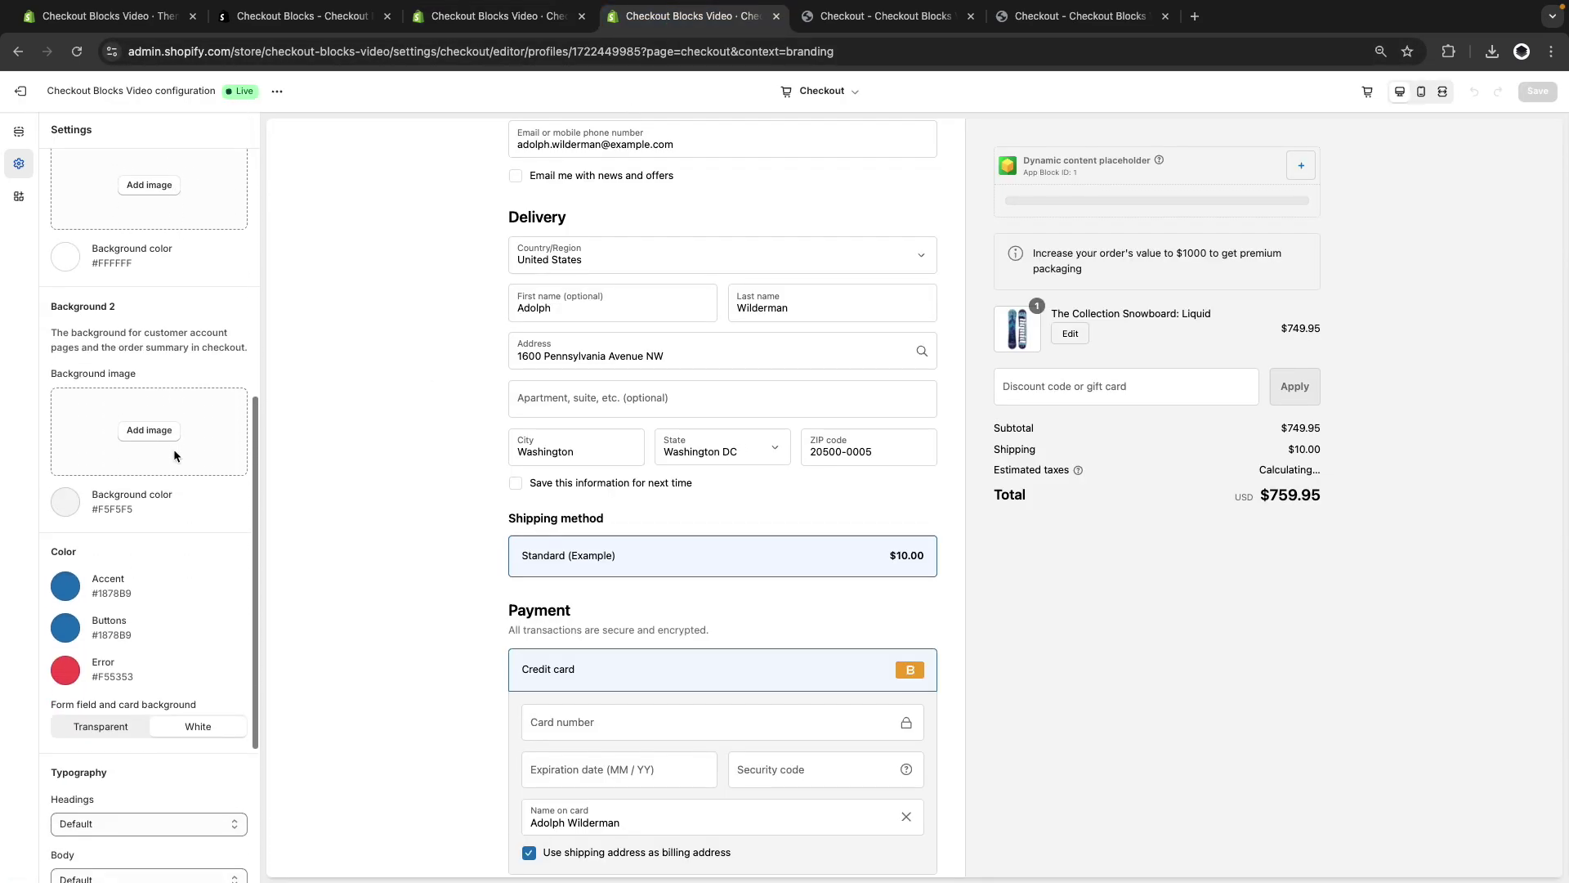
Override the global info color with #489cdf in the Checkout Blocks branding editor and reload the storefront checkout to view the banner.
left_click(490, 16)
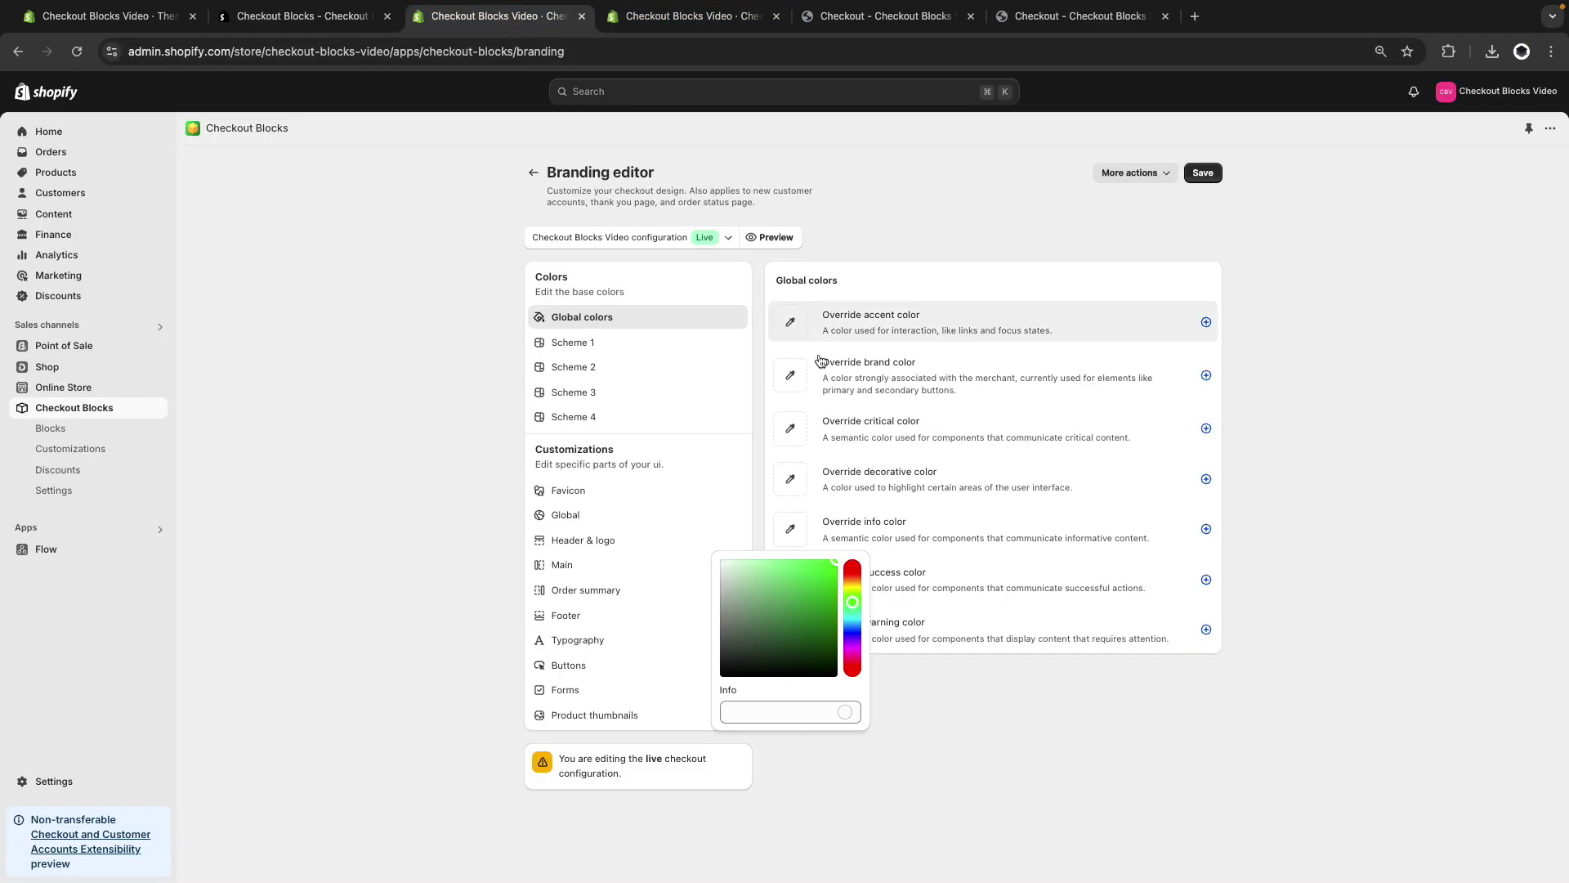
left_click_drag(852, 613, 853, 626)
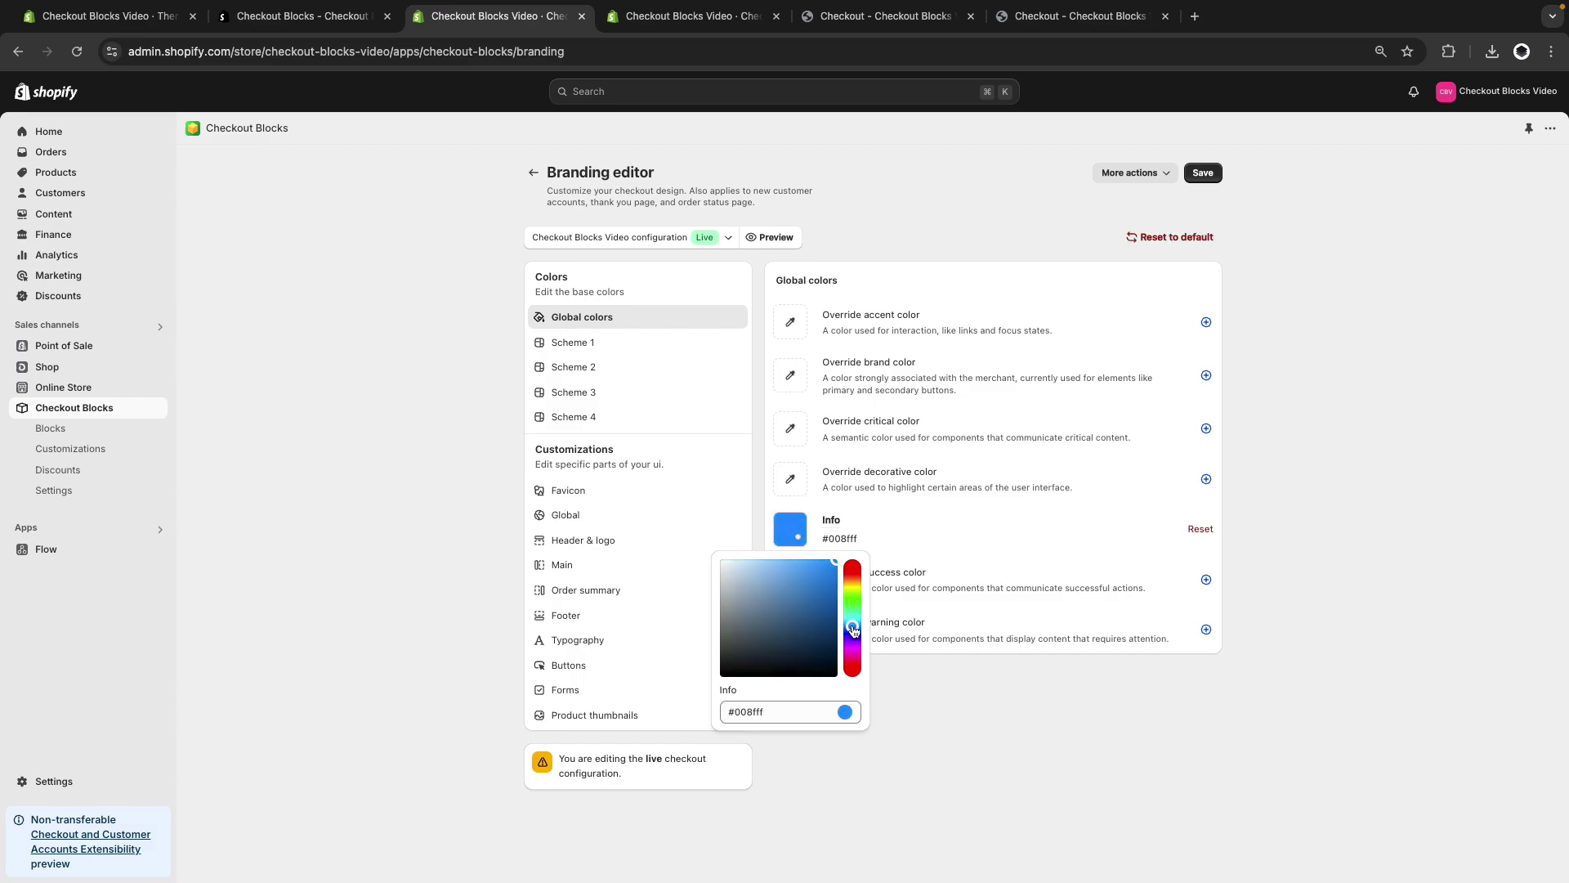
left_click(799, 577)
left_click_drag(801, 578, 801, 576)
left_click(1120, 728)
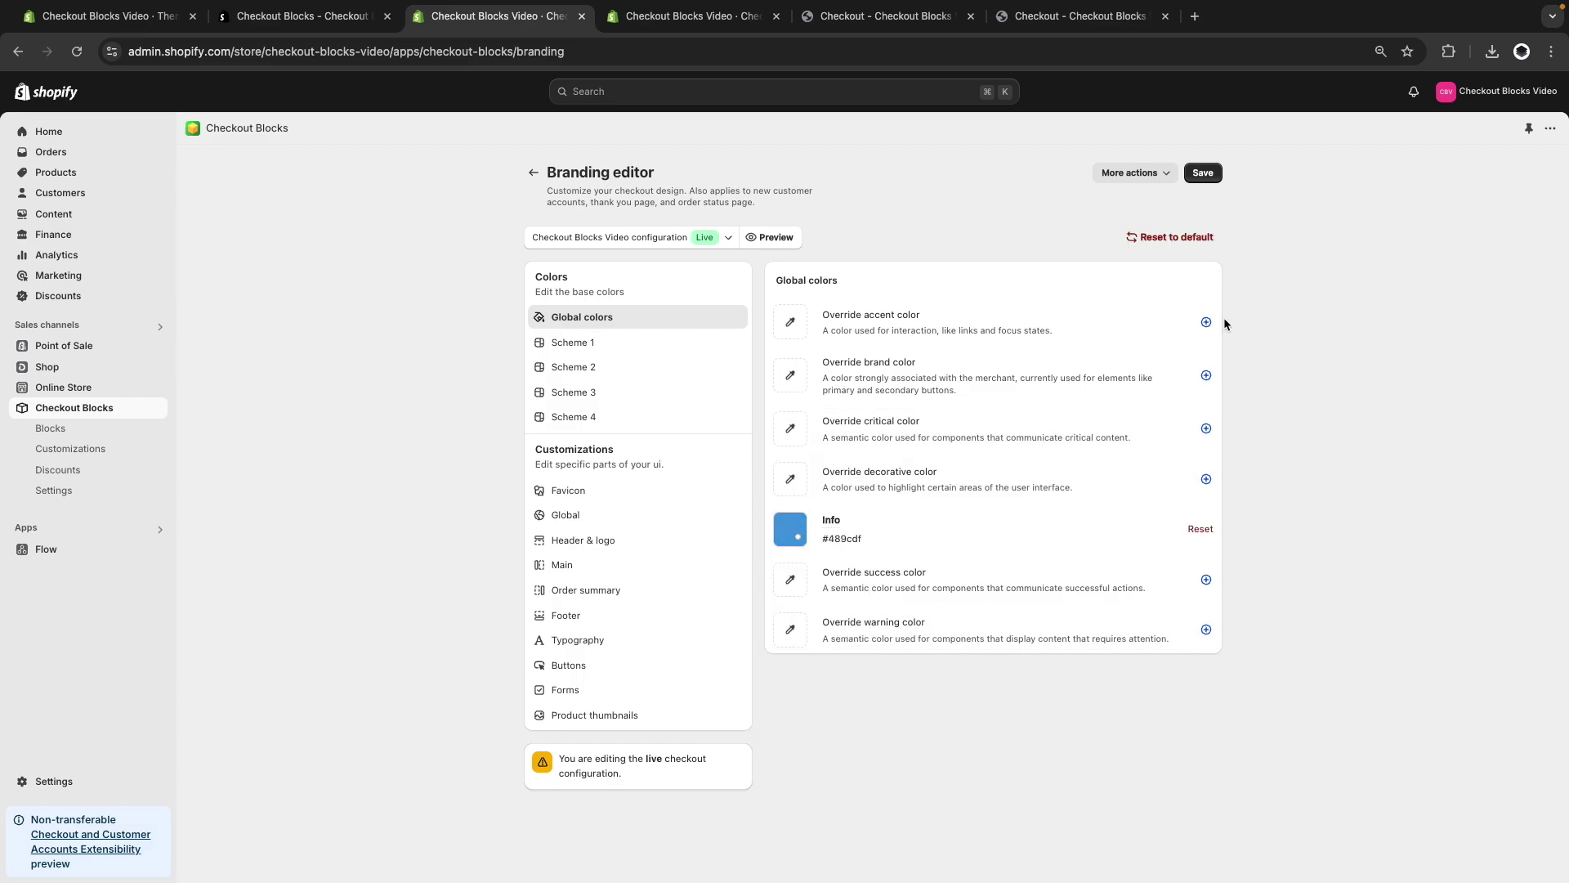
left_click(887, 16)
left_click(76, 52)
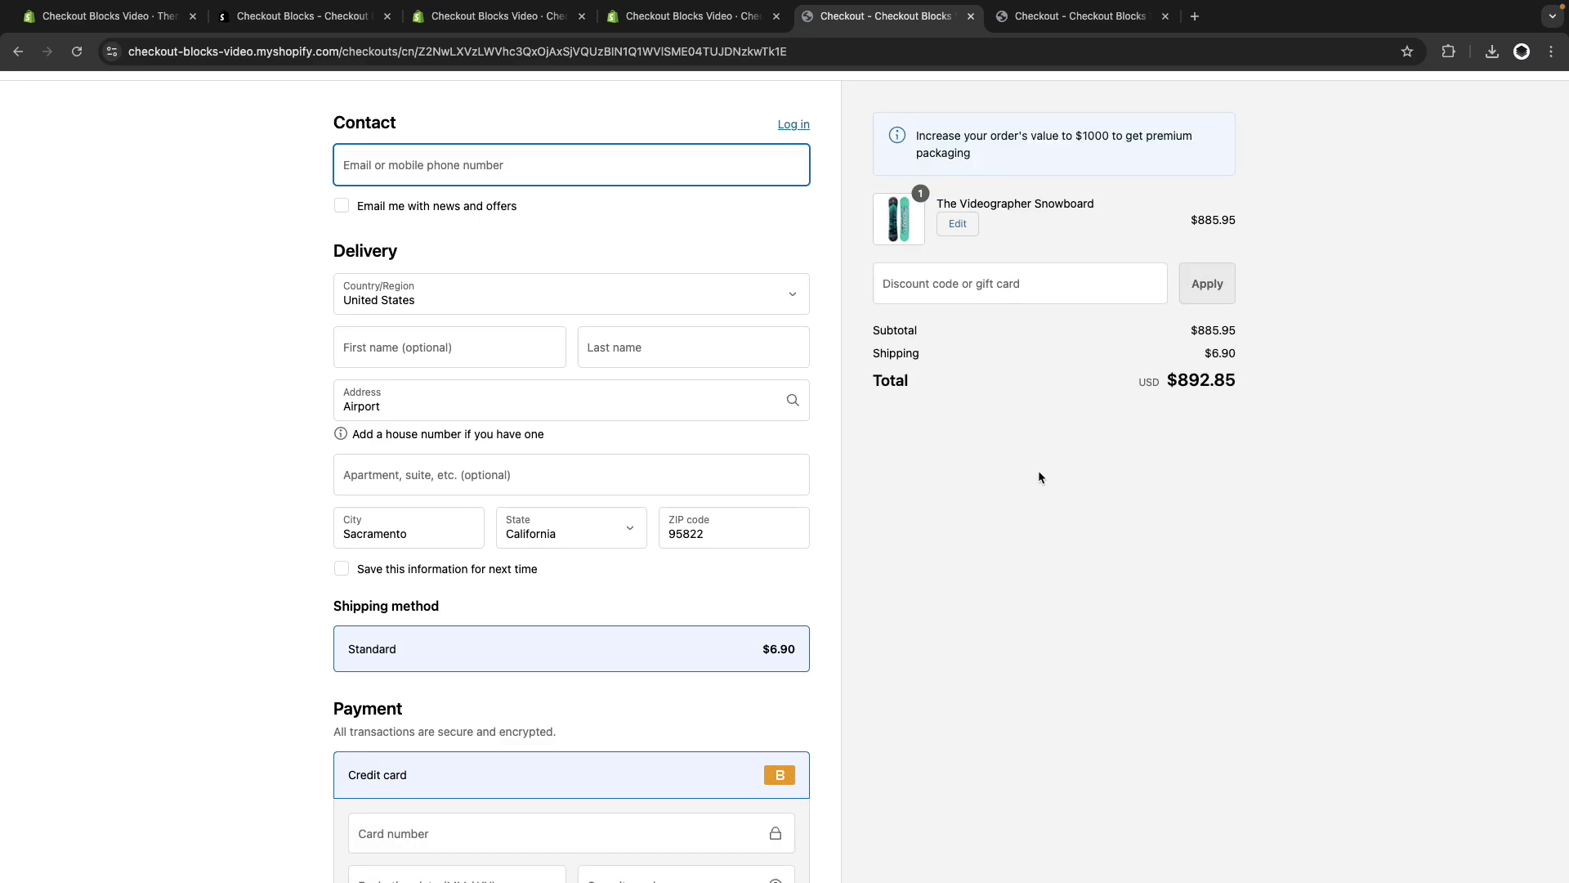
Reset the global info color override, save the branding, and reload the storefront checkout.
left_click(494, 16)
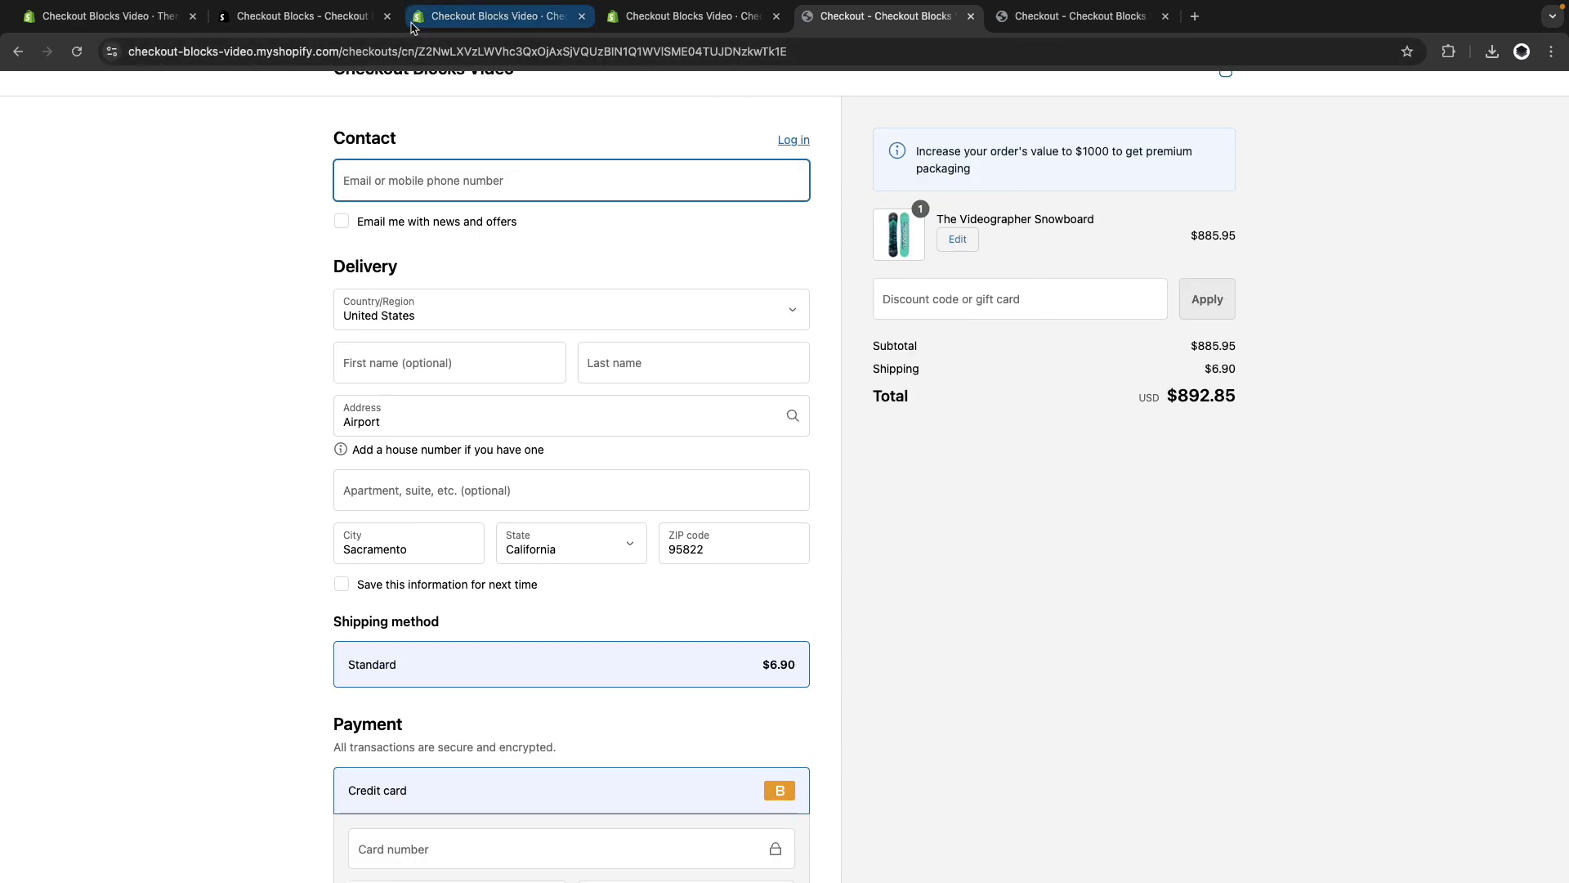
left_click(1200, 528)
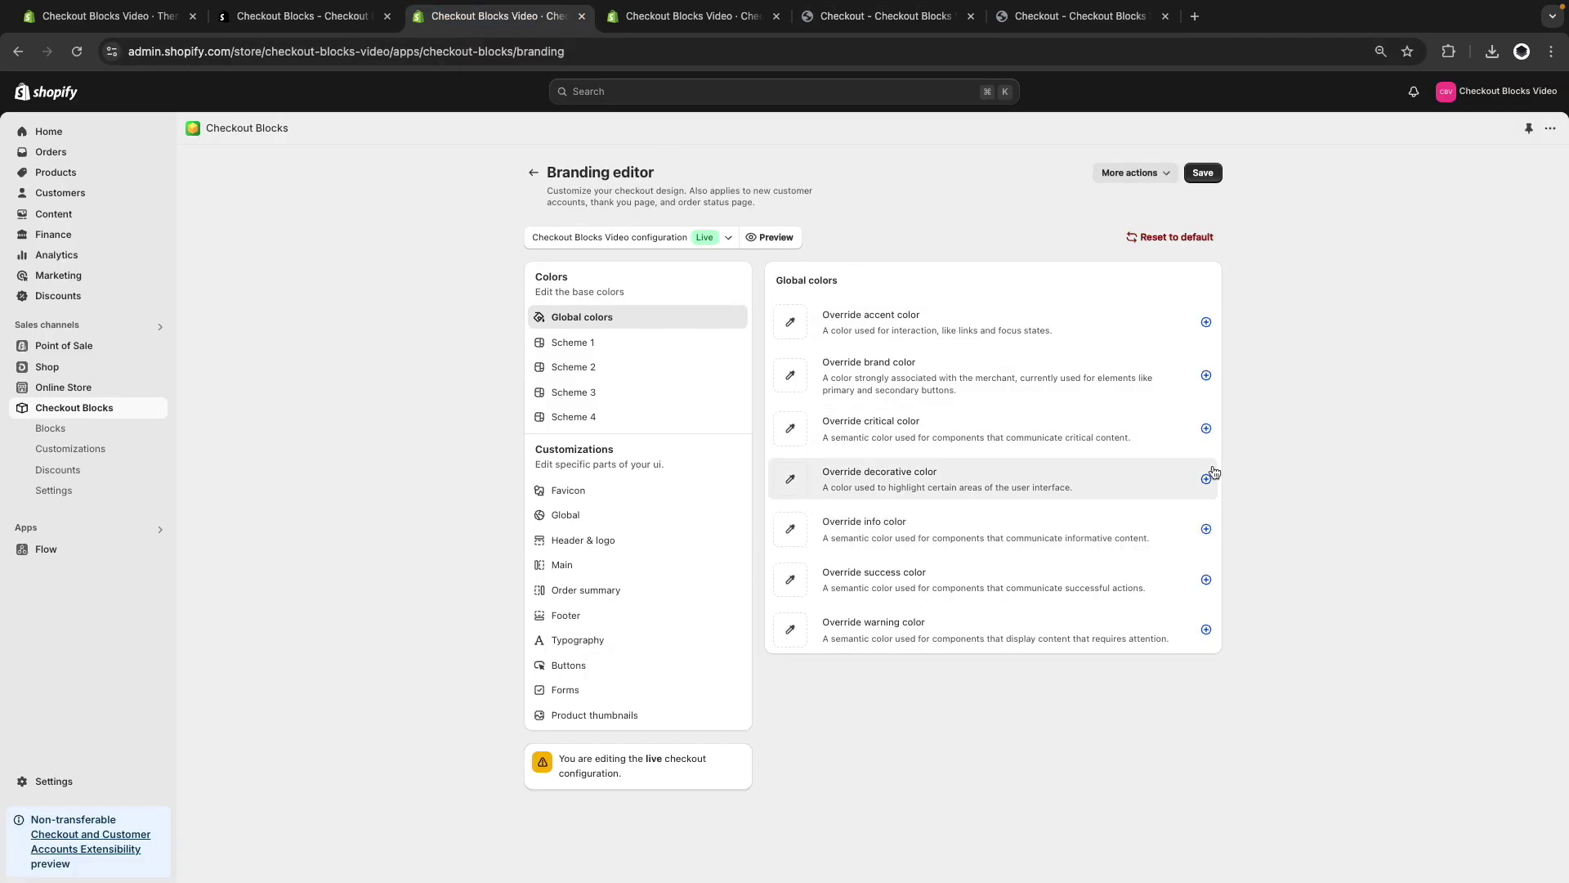
left_click(1202, 173)
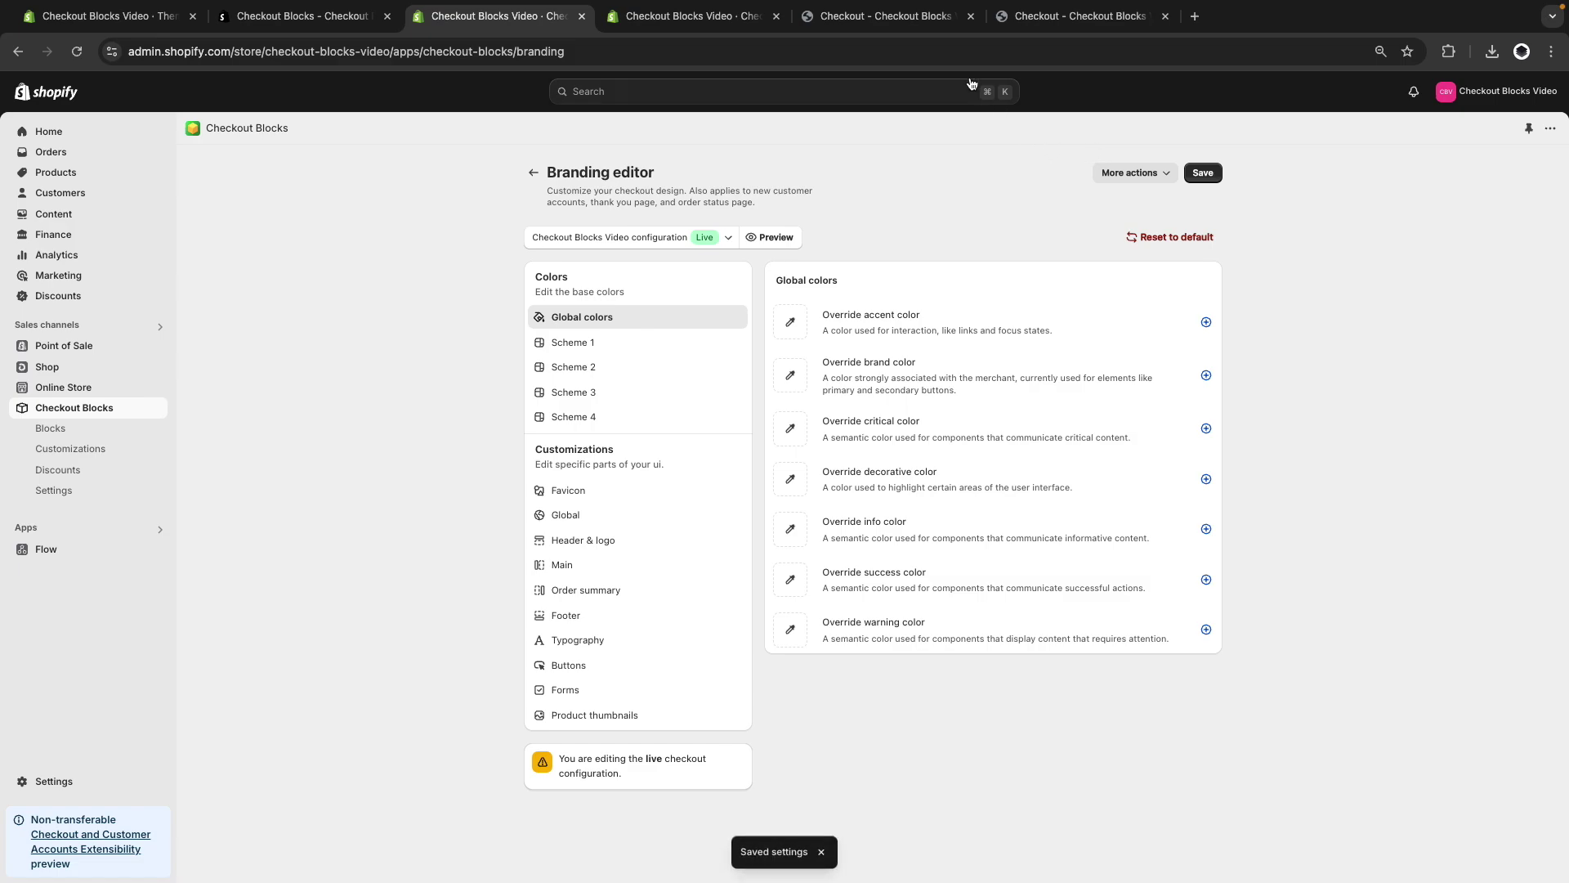
left_click(886, 16)
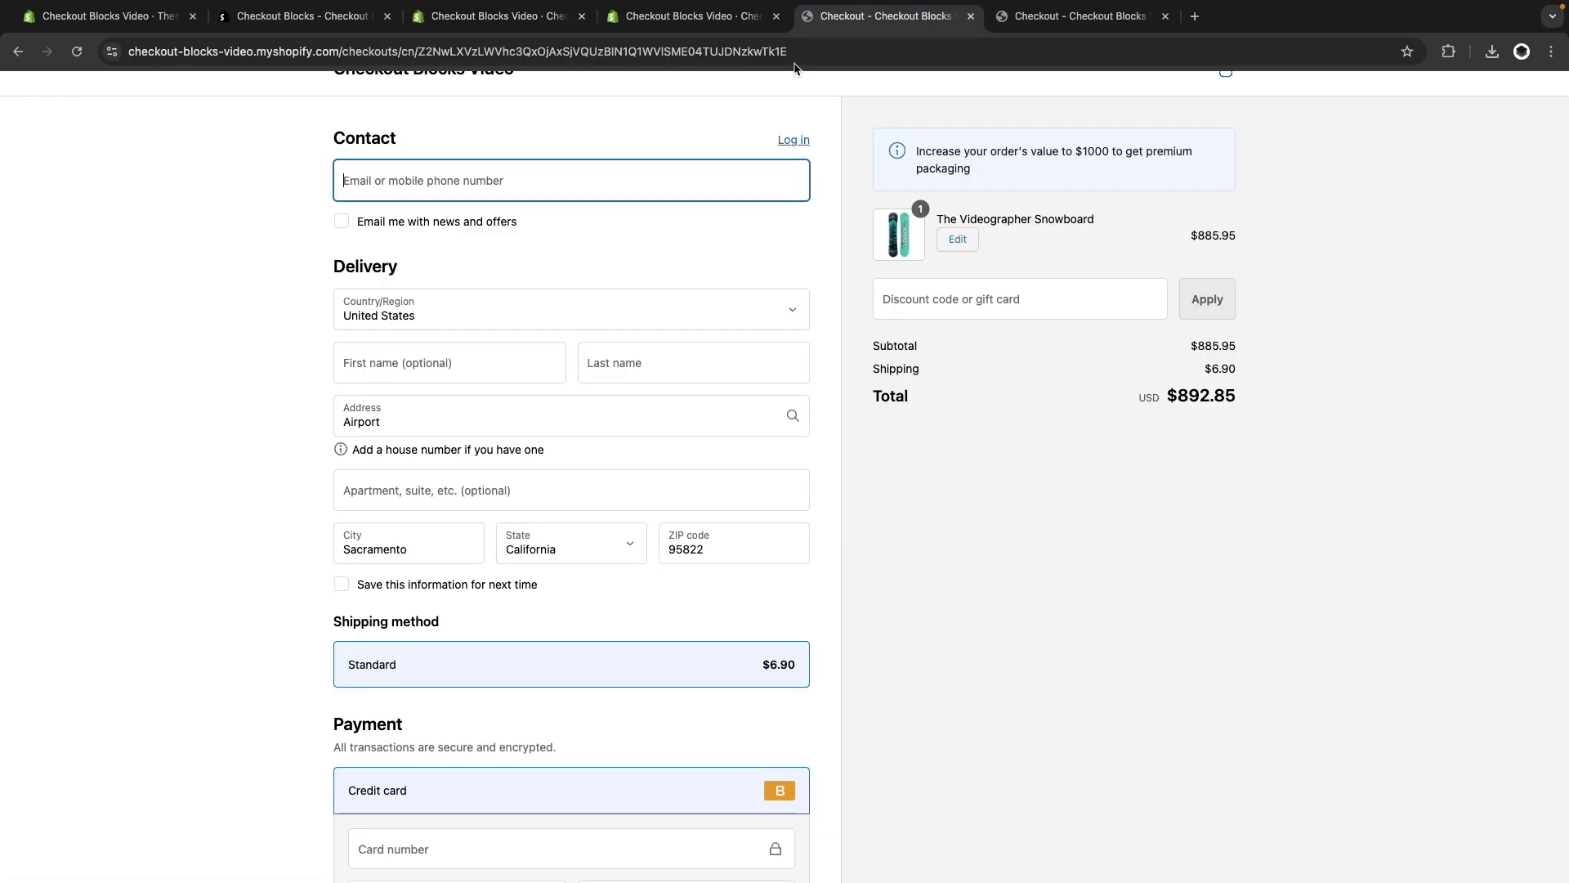
left_click(77, 51)
Set the corner radius of the base form styles to None in the branding editor and save the settings.
left_click(491, 16)
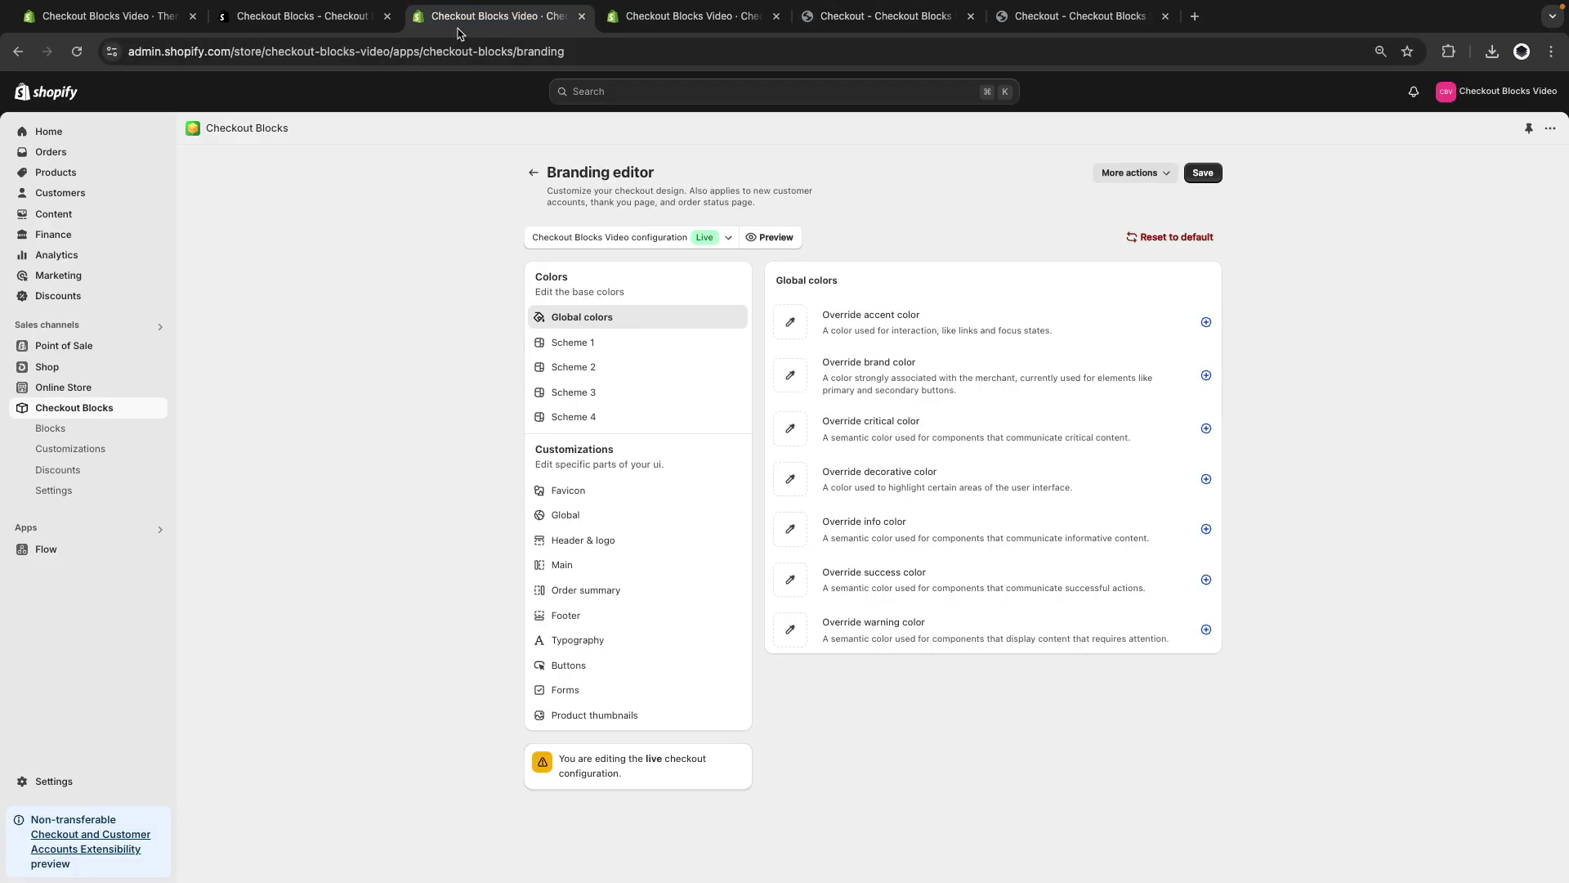
left_click(593, 690)
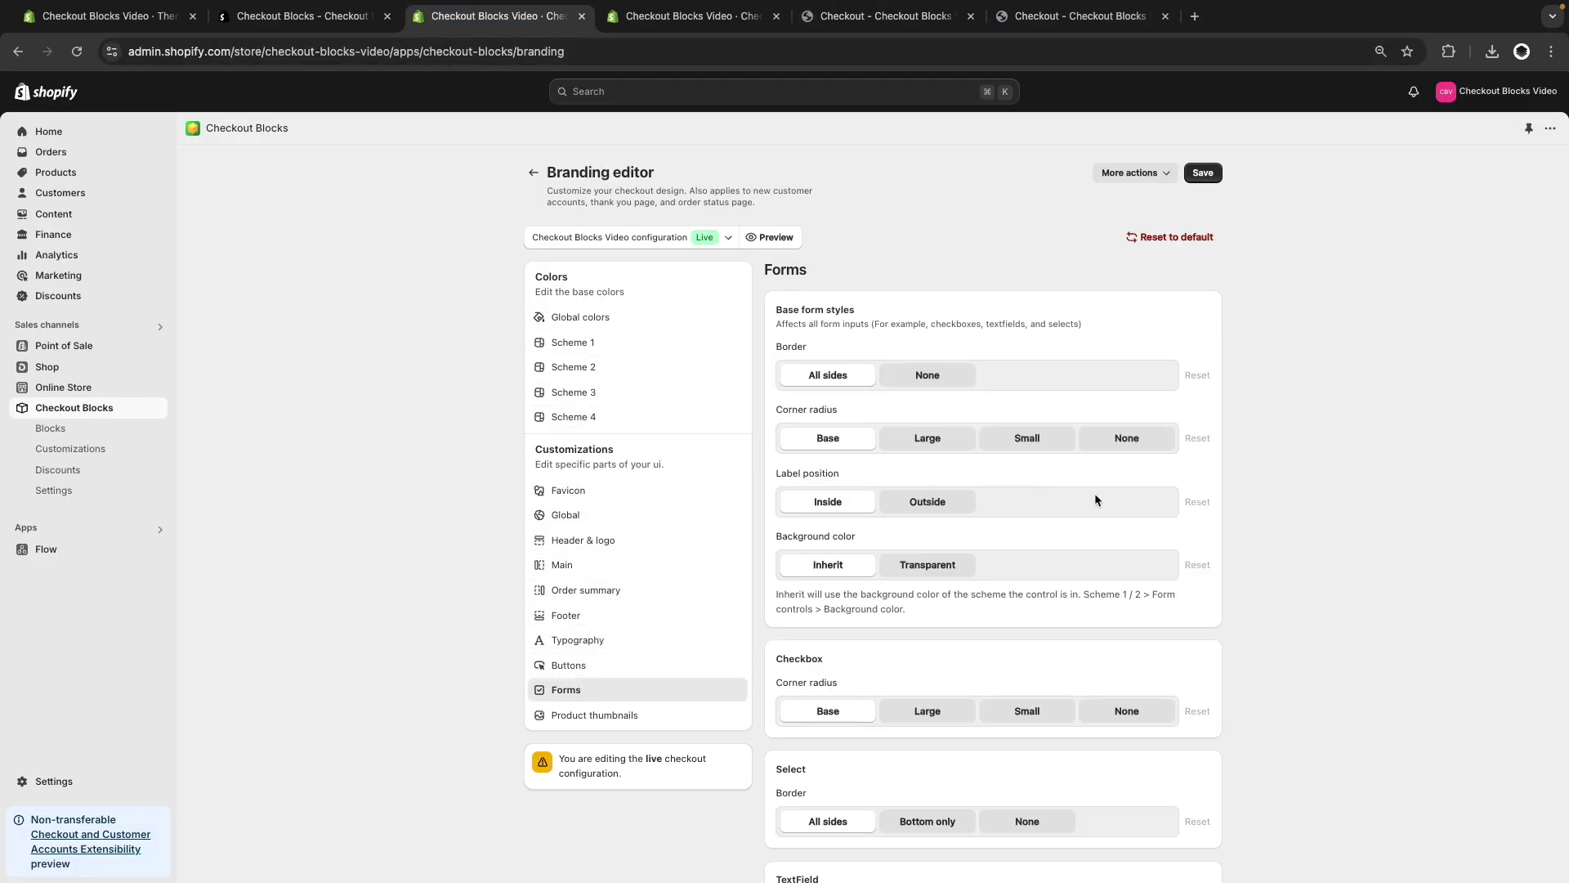
left_click(1122, 444)
left_click(1201, 178)
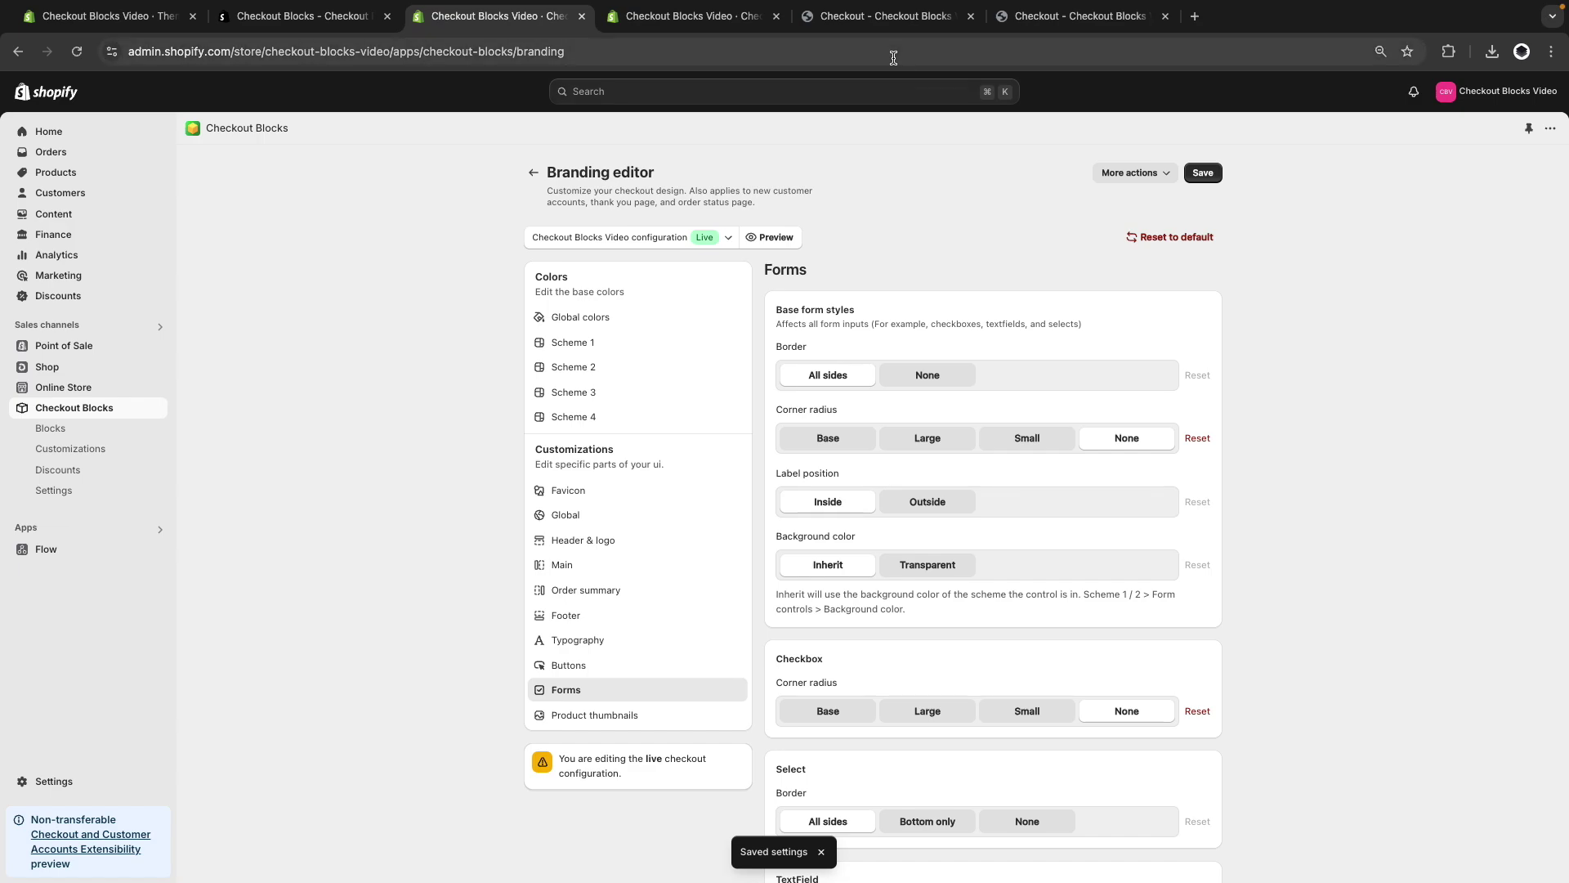
Reload the storefront checkout and examine the corners of its form fields.
left_click(887, 16)
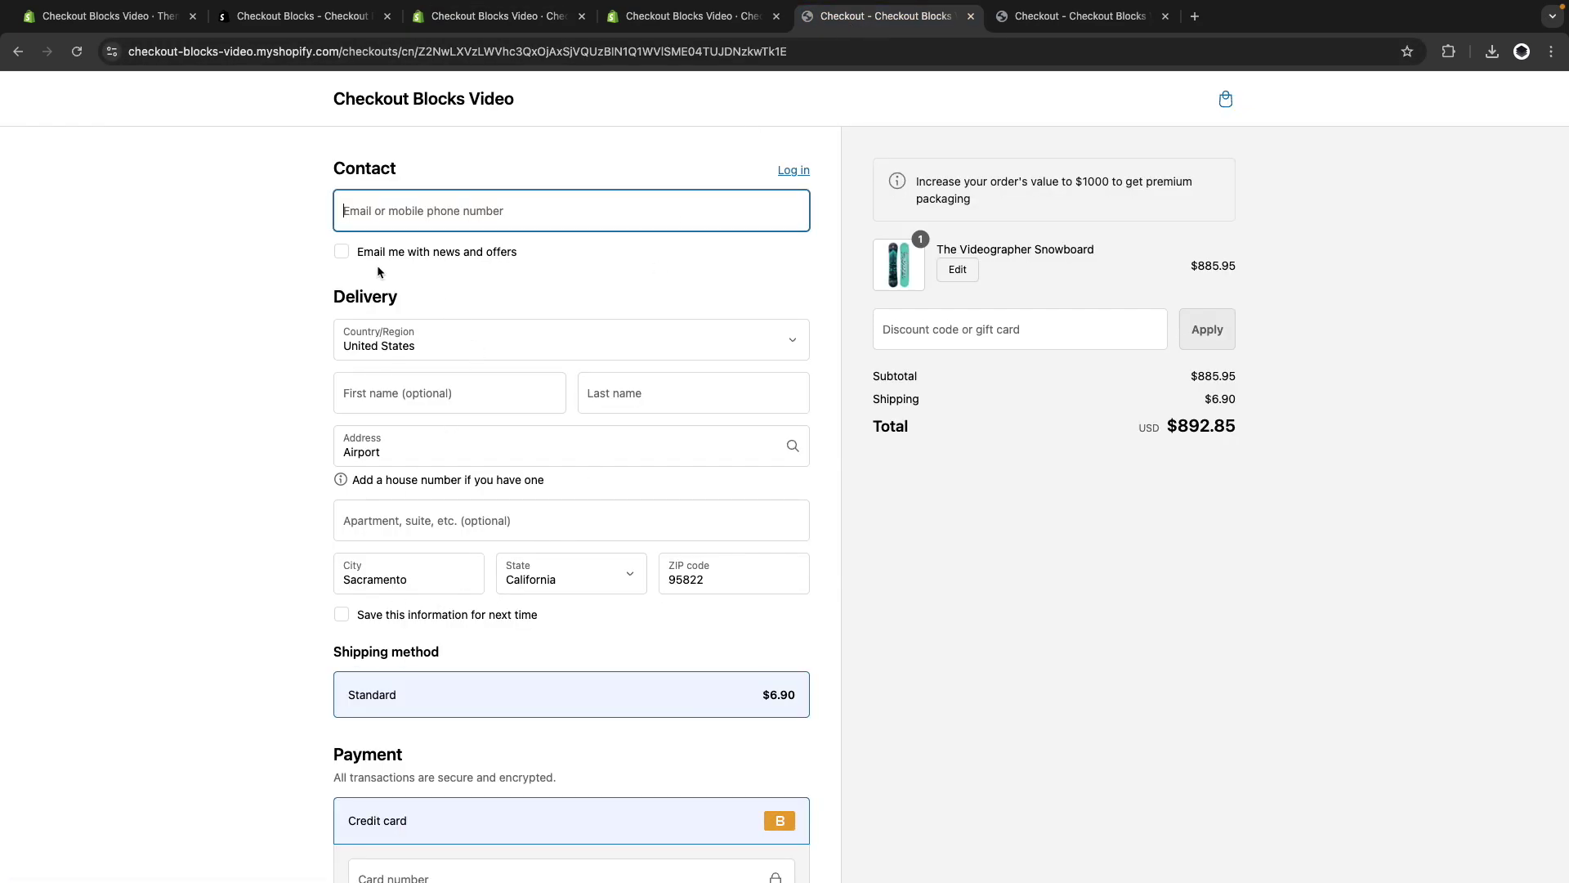
left_click(322, 219)
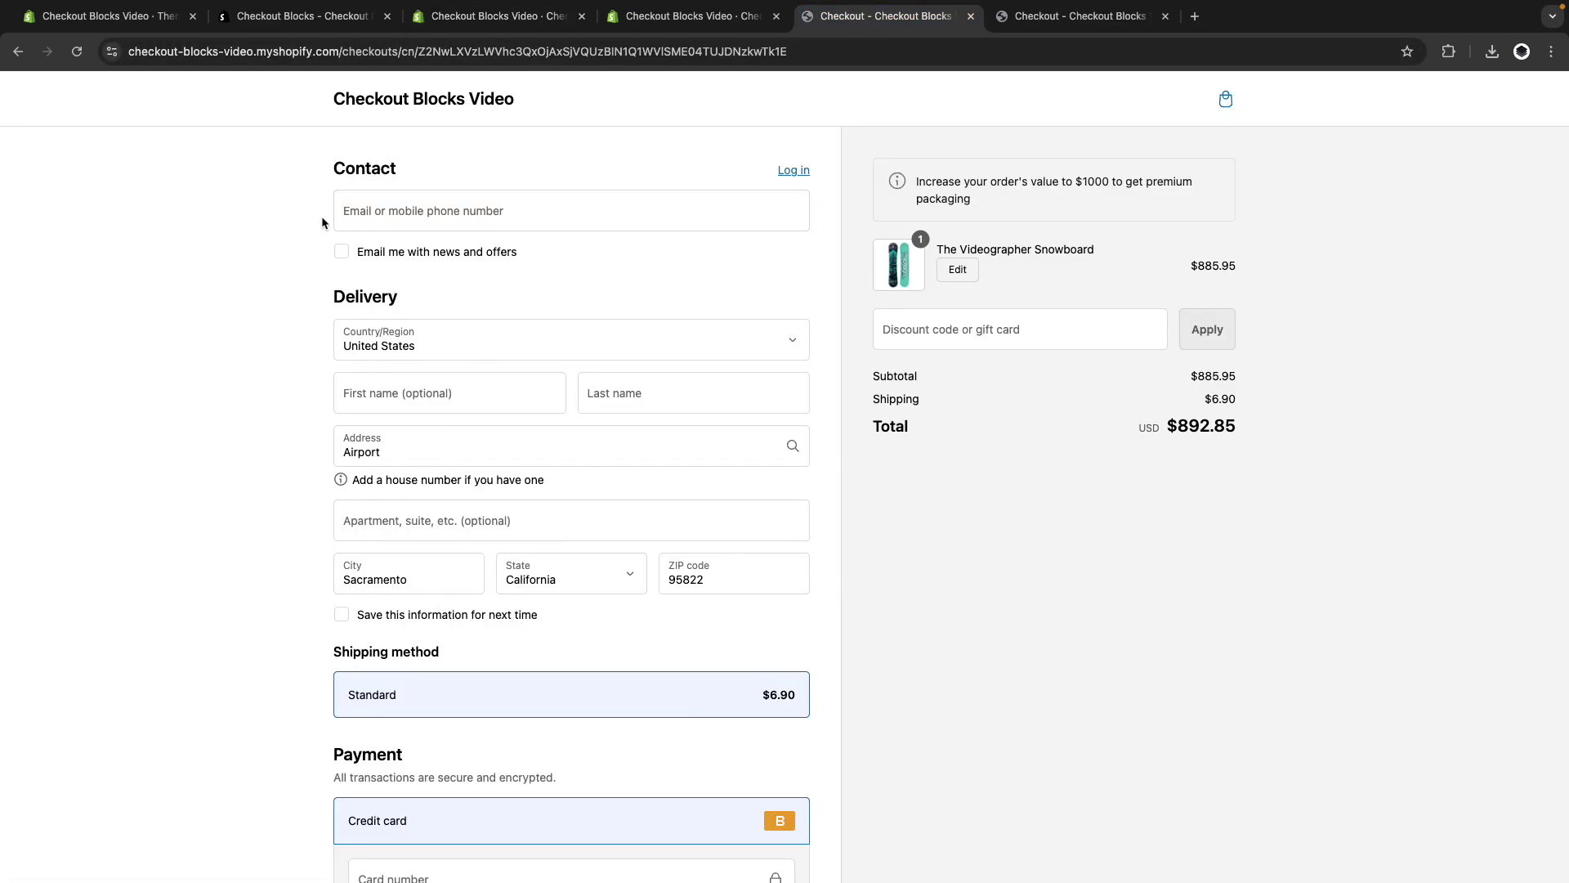
left_click(89, 61)
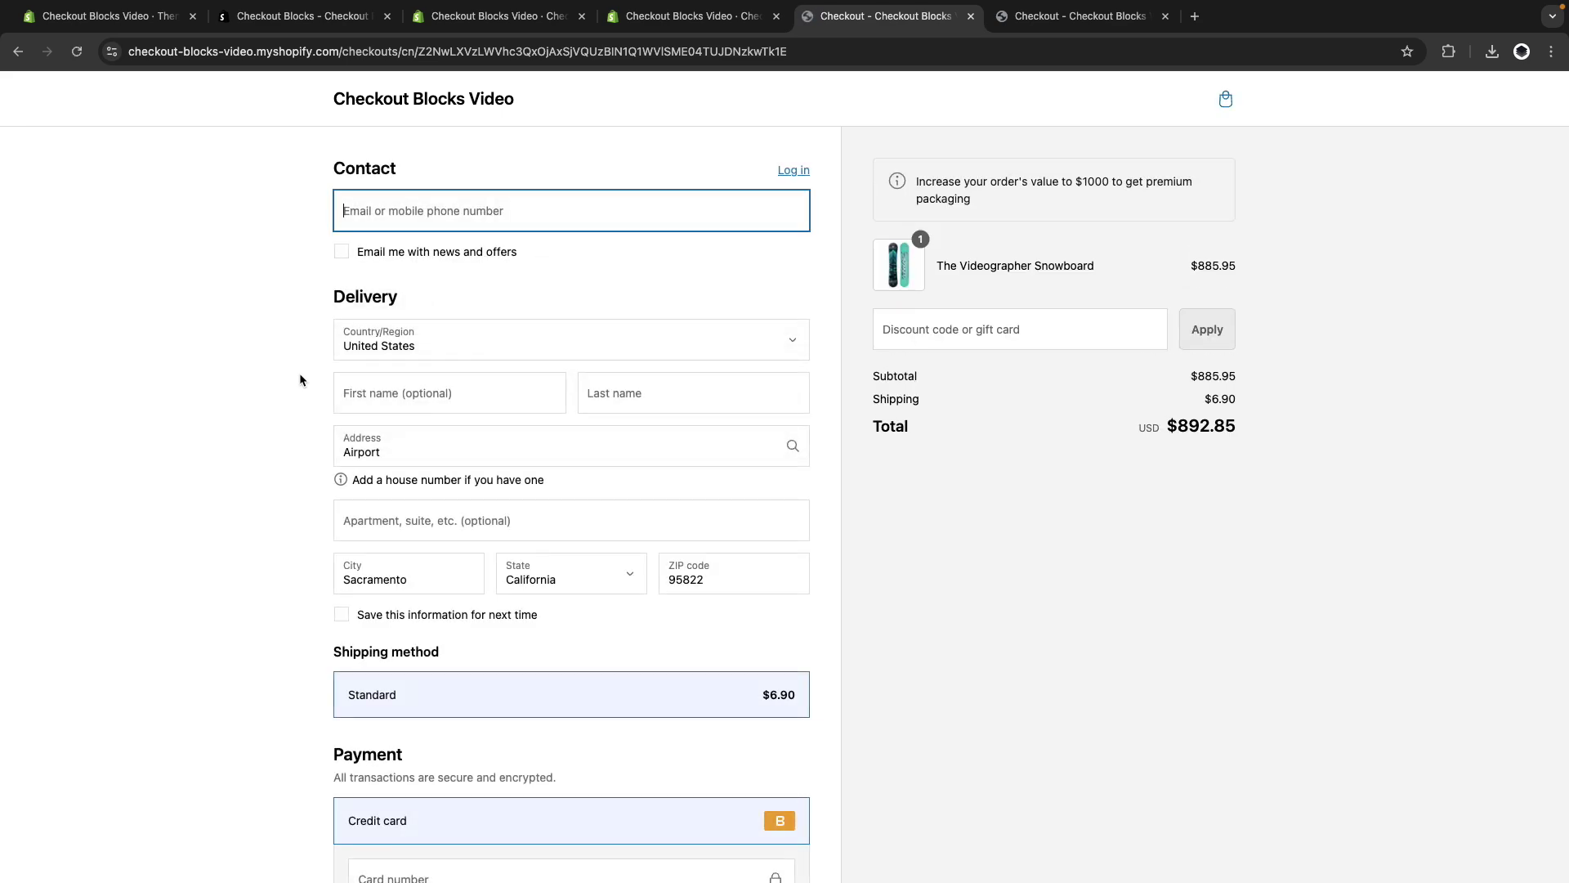
left_click(309, 532)
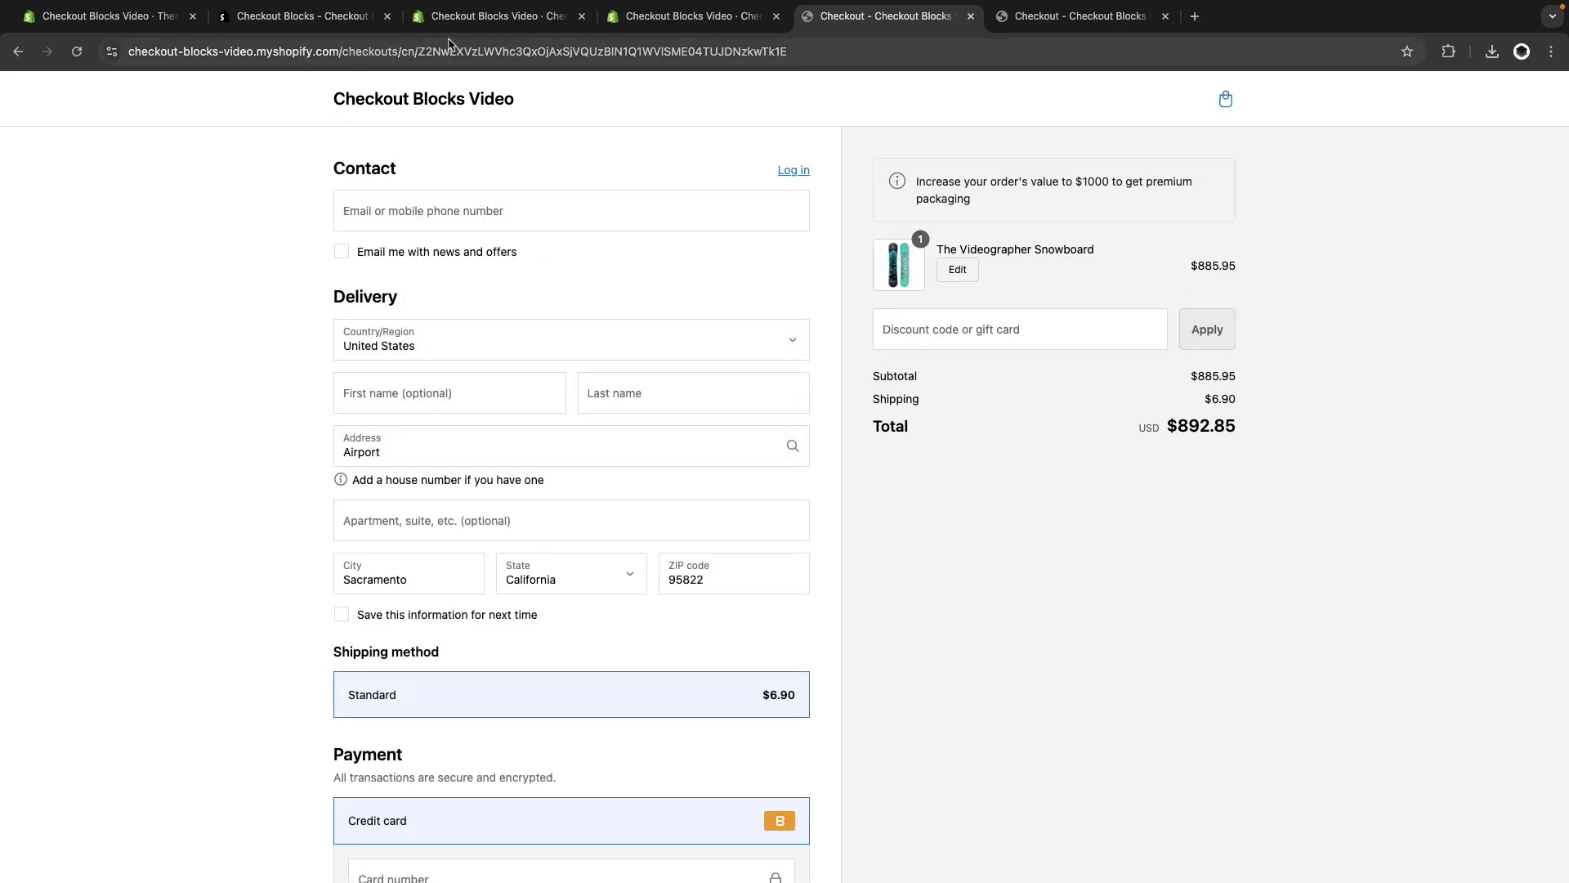
Reset the Checkout Blocks Video configuration to Shopify's default styles in the branding editor.
left_click(482, 18)
scroll(1212, 296, "down", 1)
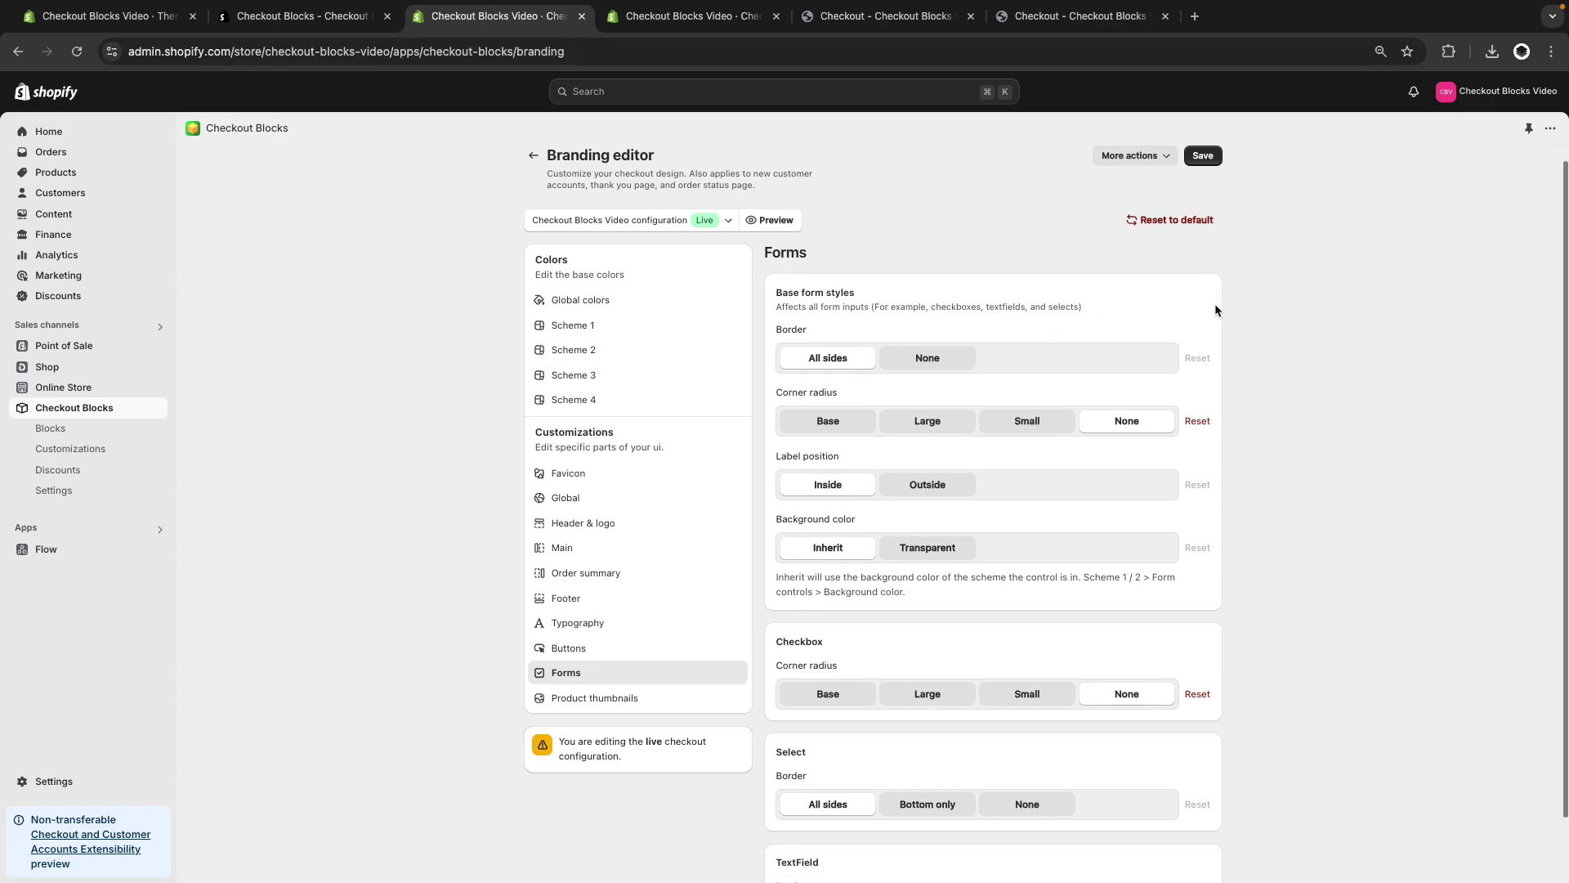
left_click(1160, 220)
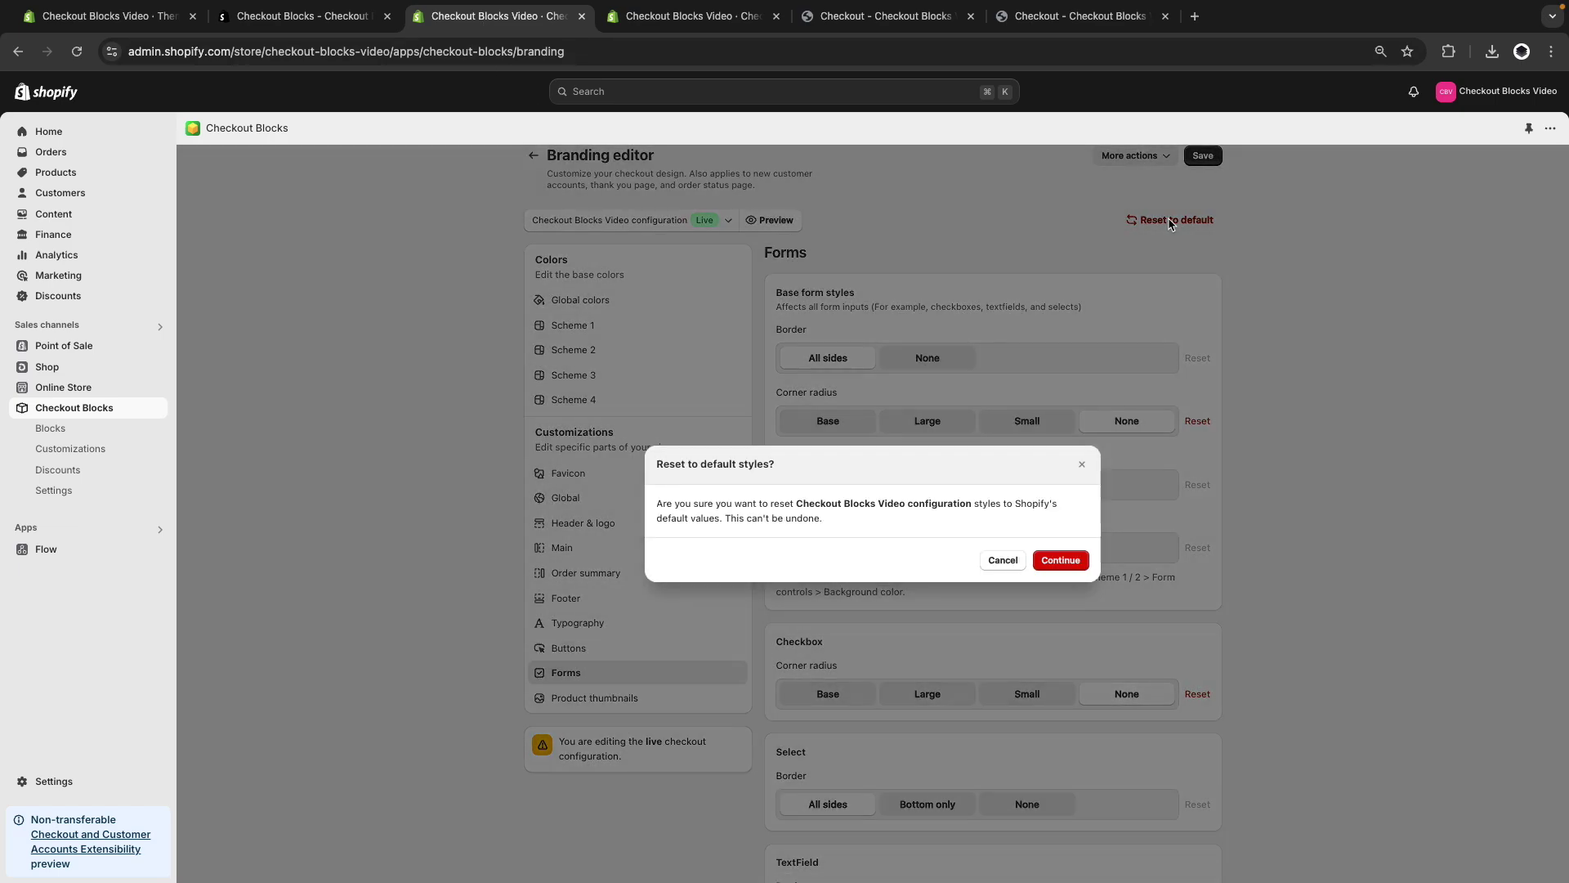
left_click(1068, 563)
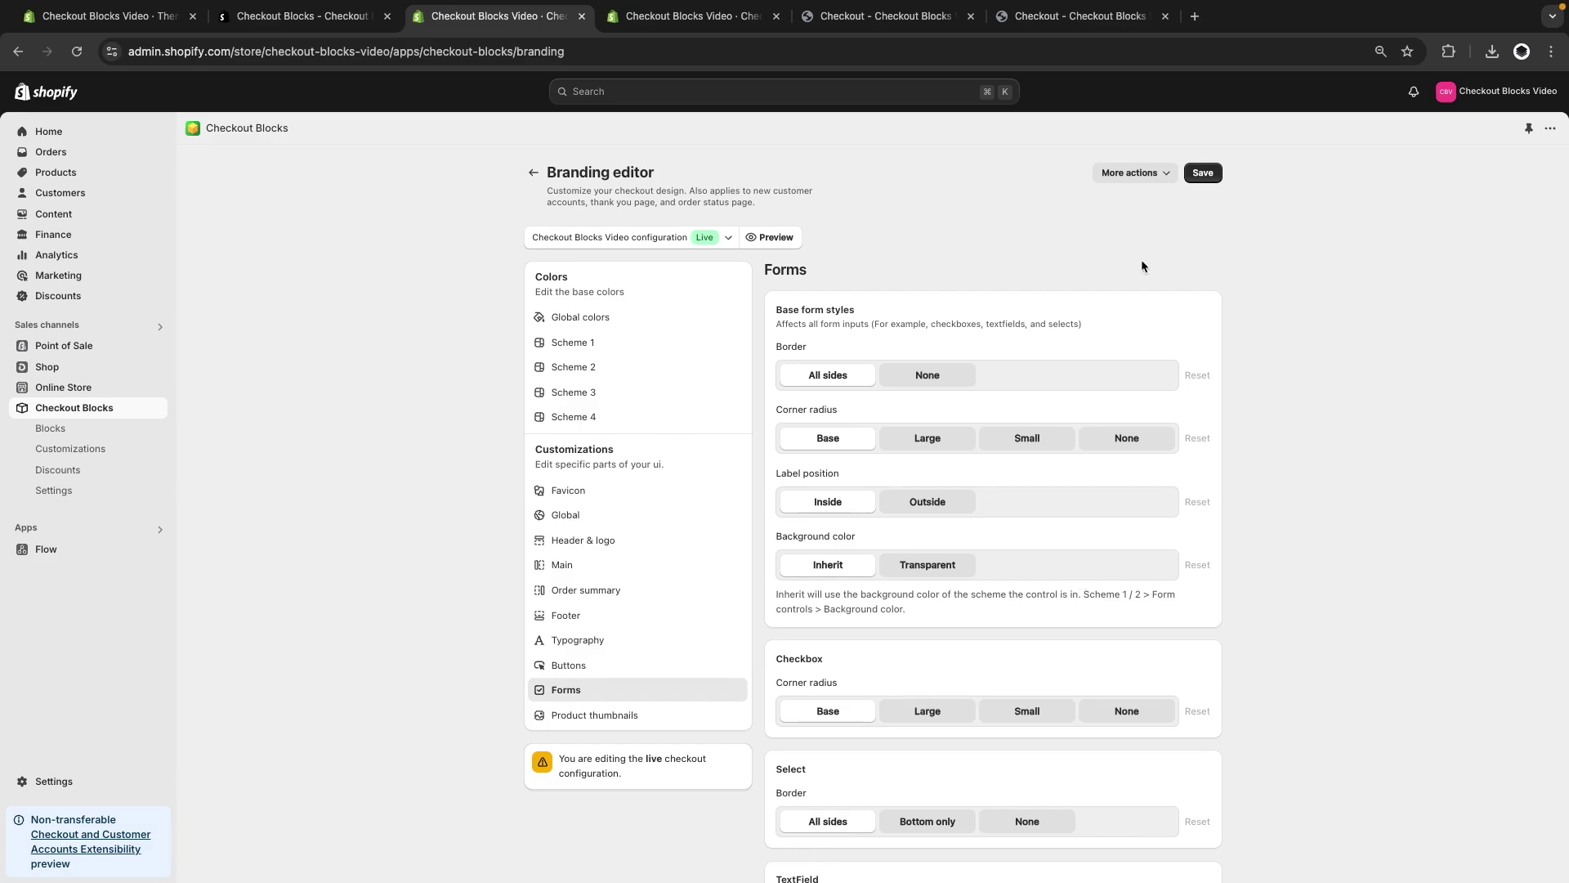
Export the checkout branding configuration, and view the branding import dialog without adding a file.
left_click(1140, 184)
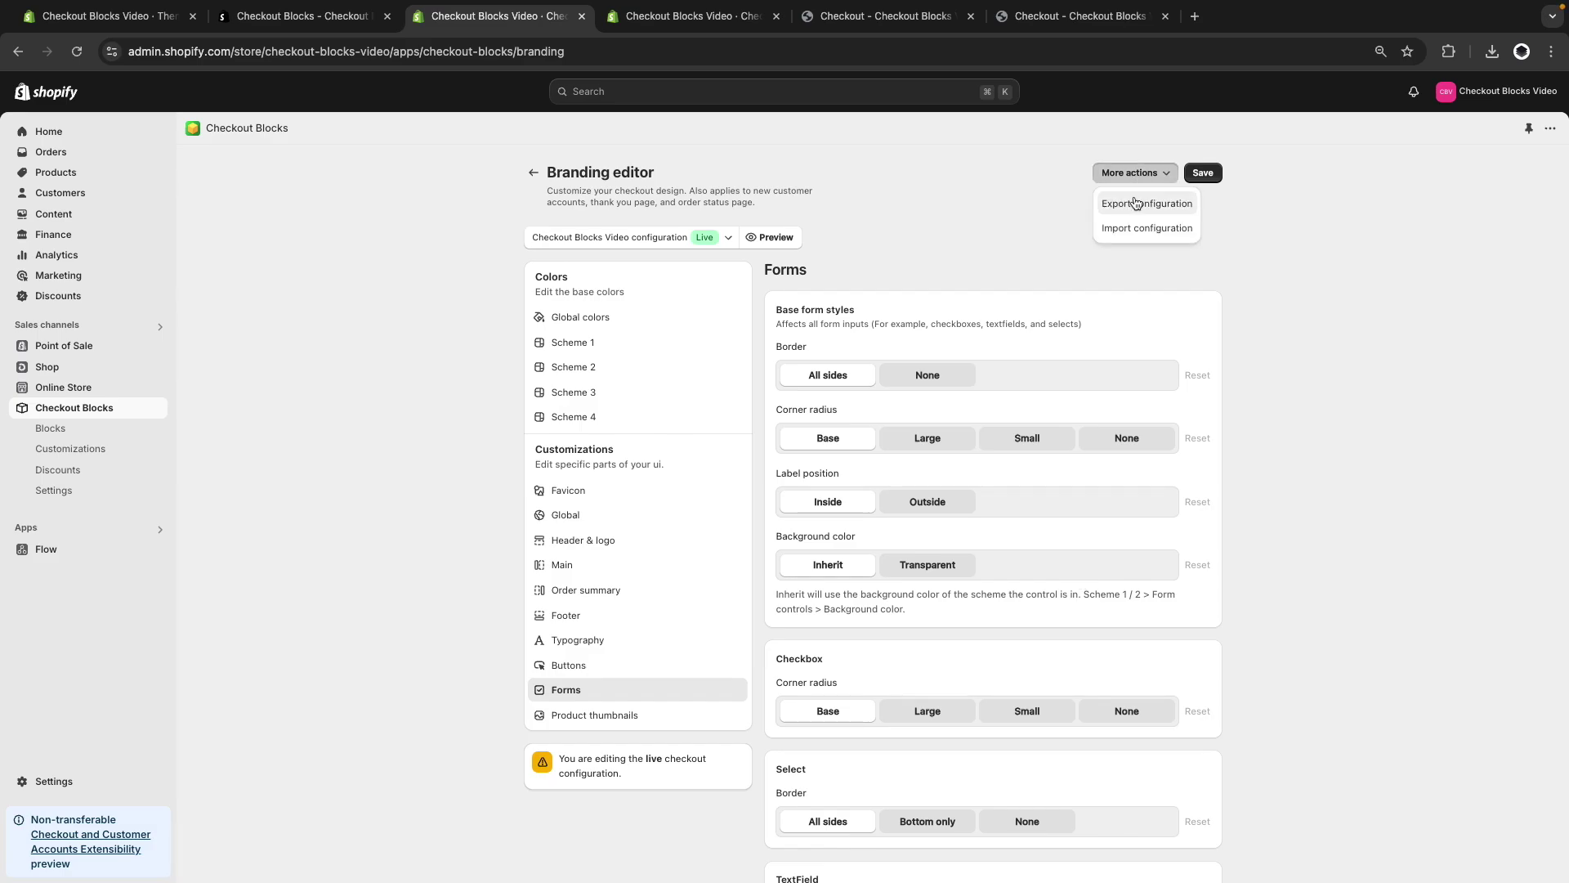
left_click(1134, 195)
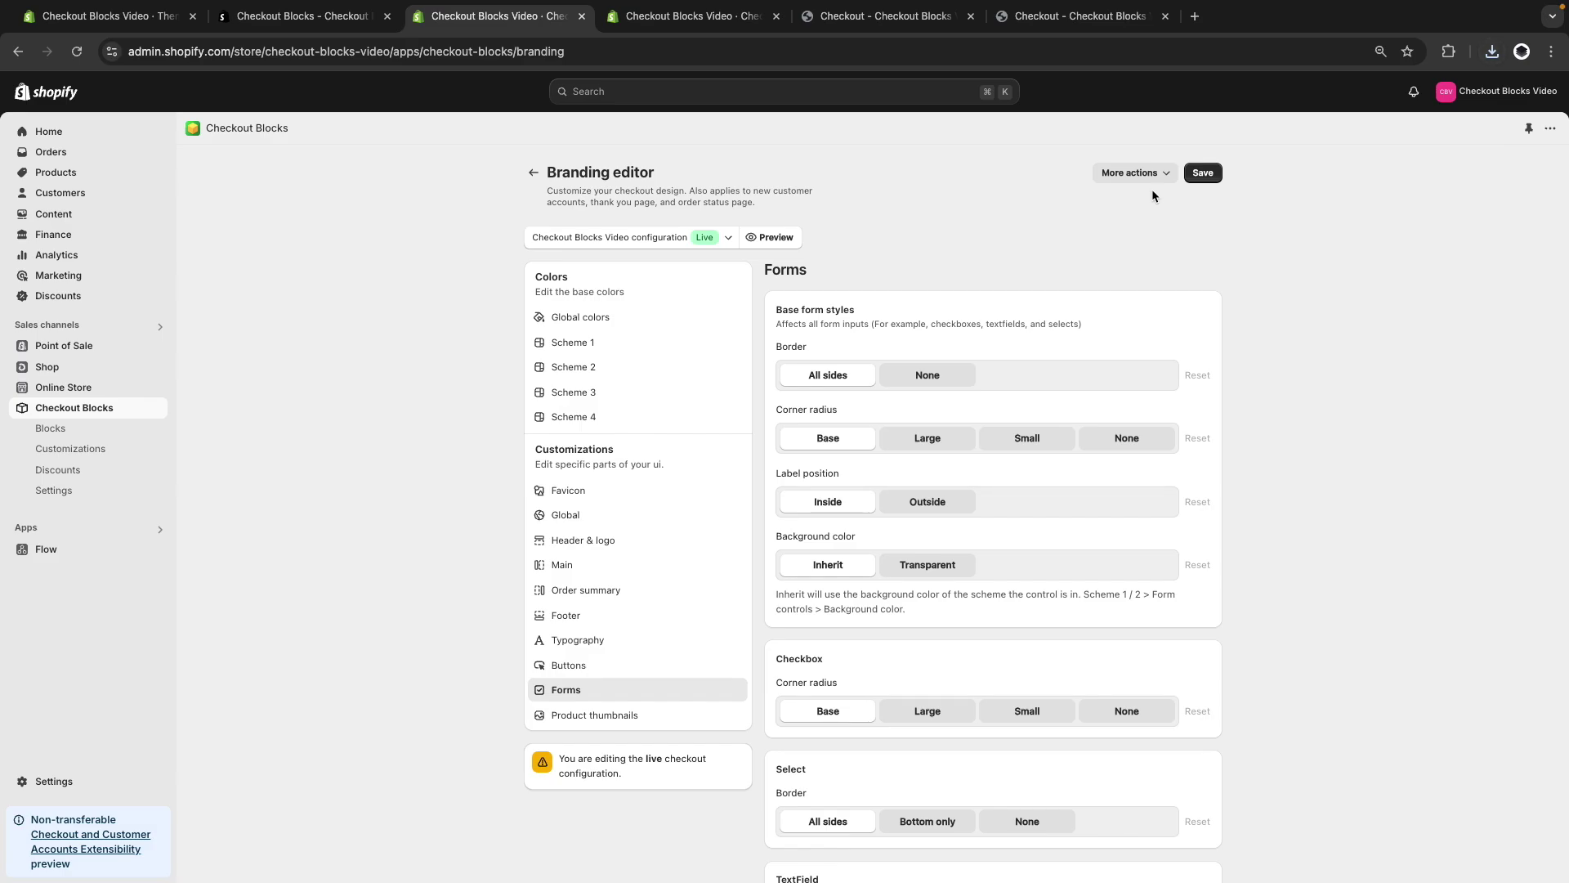
left_click(1138, 173)
left_click(1141, 228)
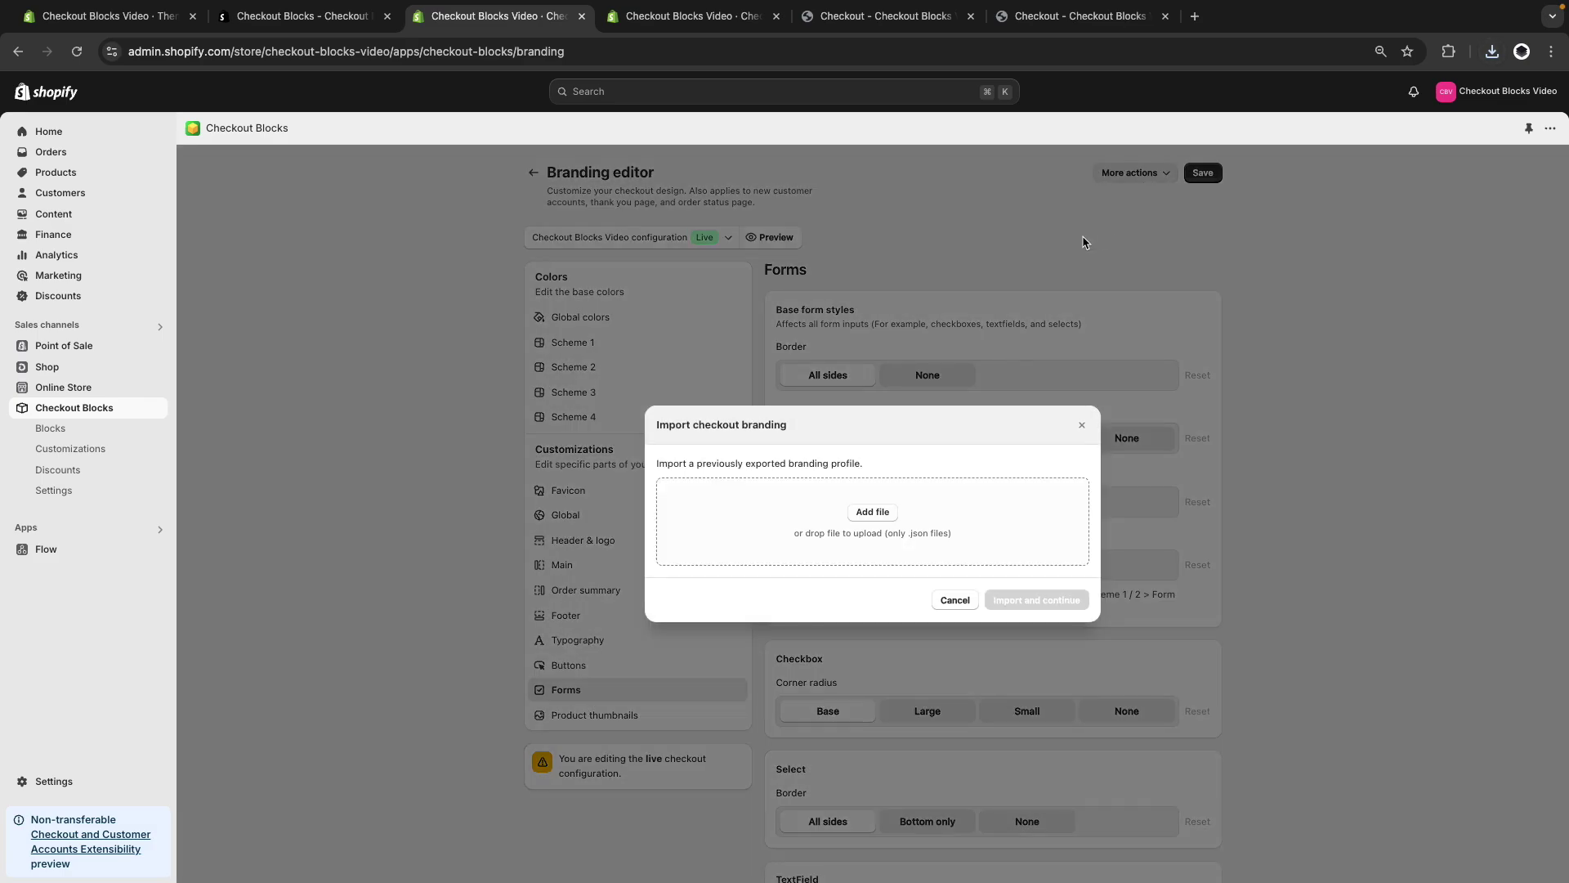
left_click(1059, 273)
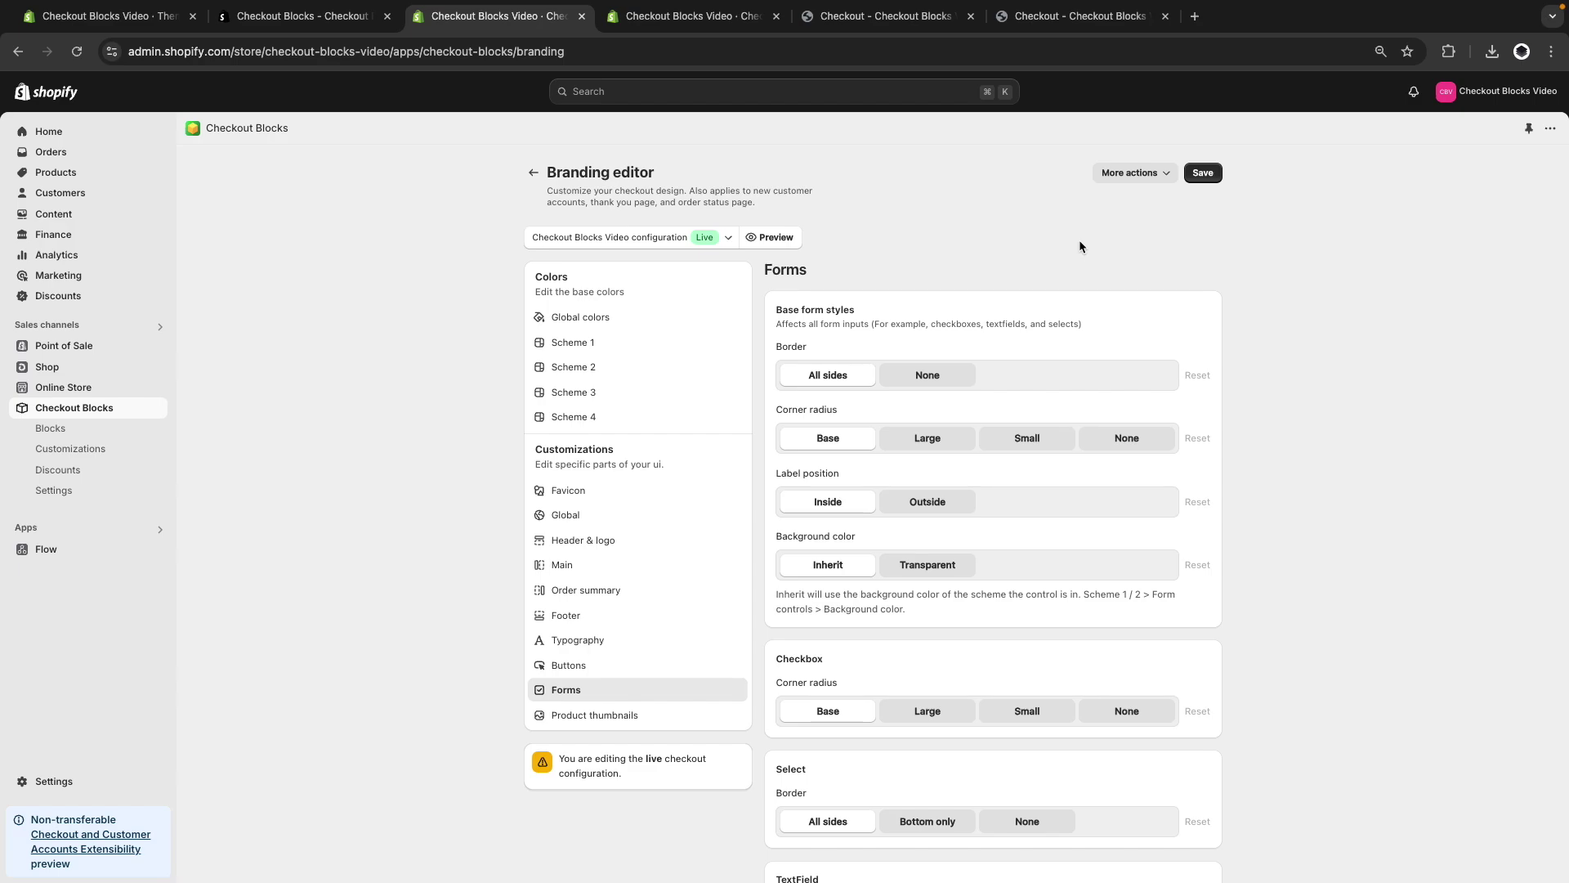